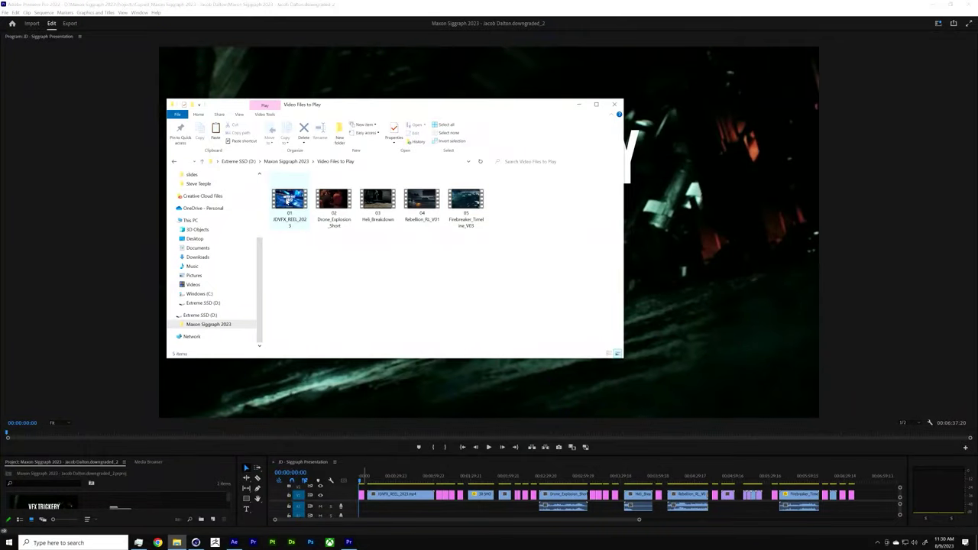
Step: Play the JDVFX_REEL_2023 motion reel full-screen, then exit and close the video player
double_click(289, 200)
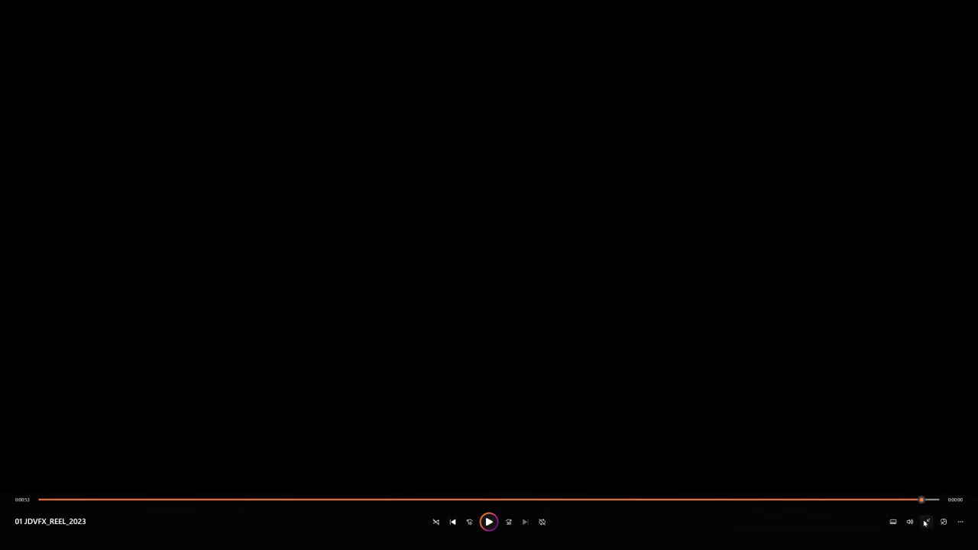
click(927, 522)
click(969, 6)
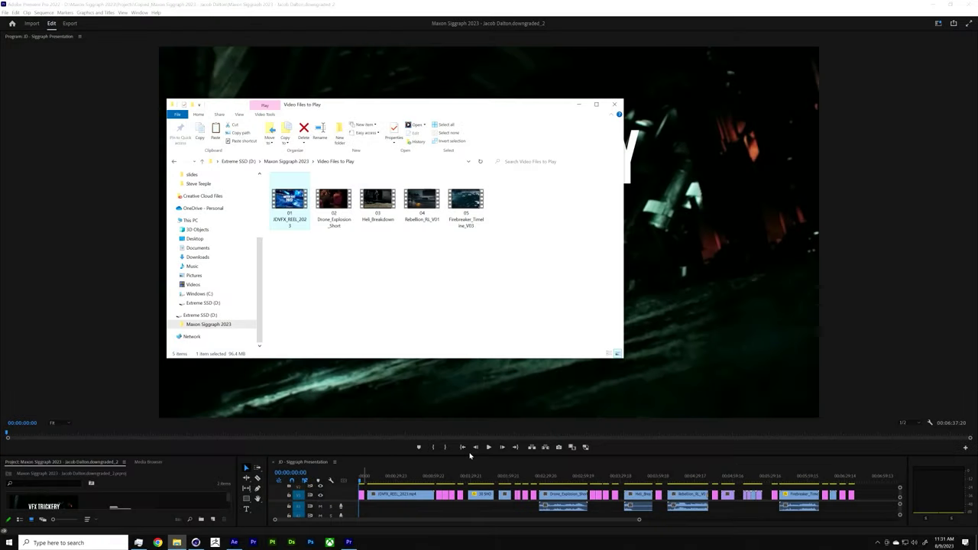
Step: In Premiere, browse the contact end card and the NDA slides, then return to the sequence start
click(430, 479)
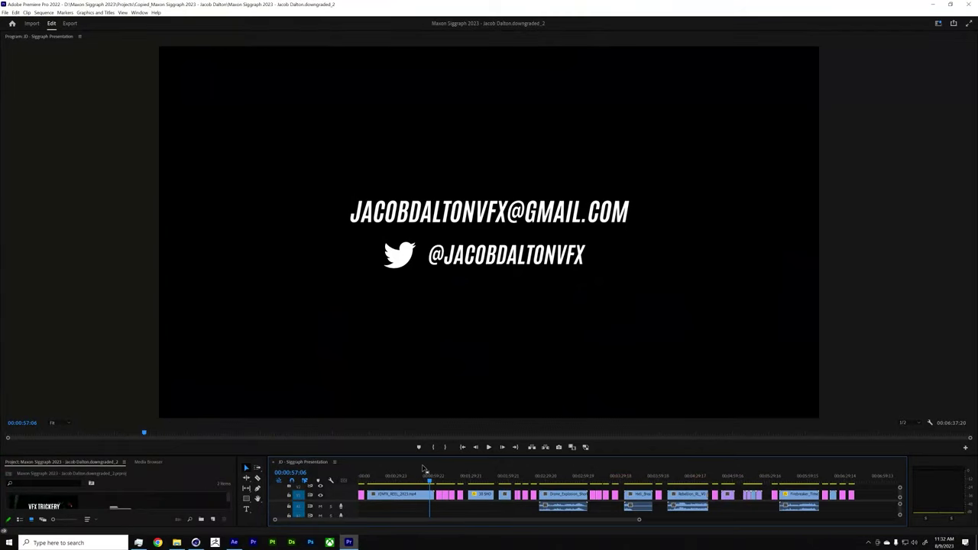
click(432, 479)
click(441, 479)
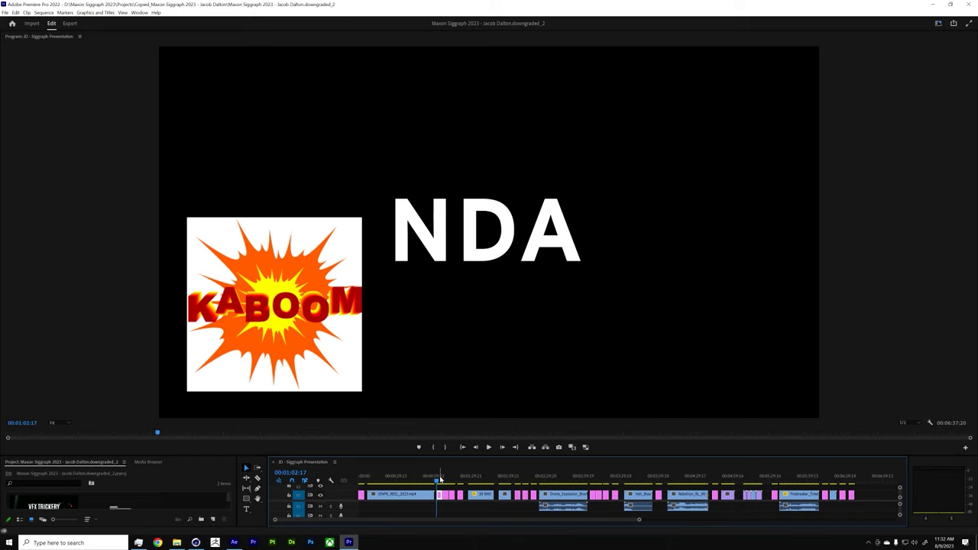
click(442, 479)
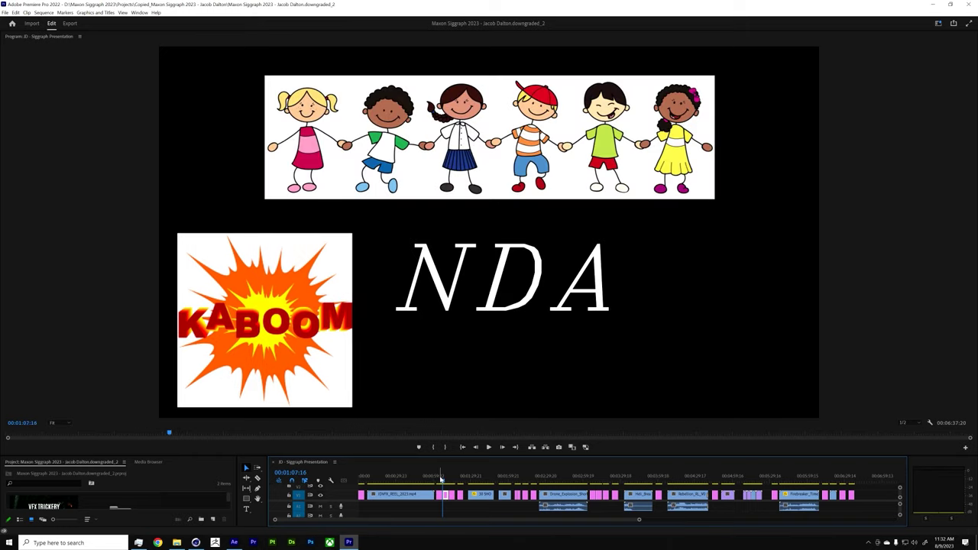
key(Down)
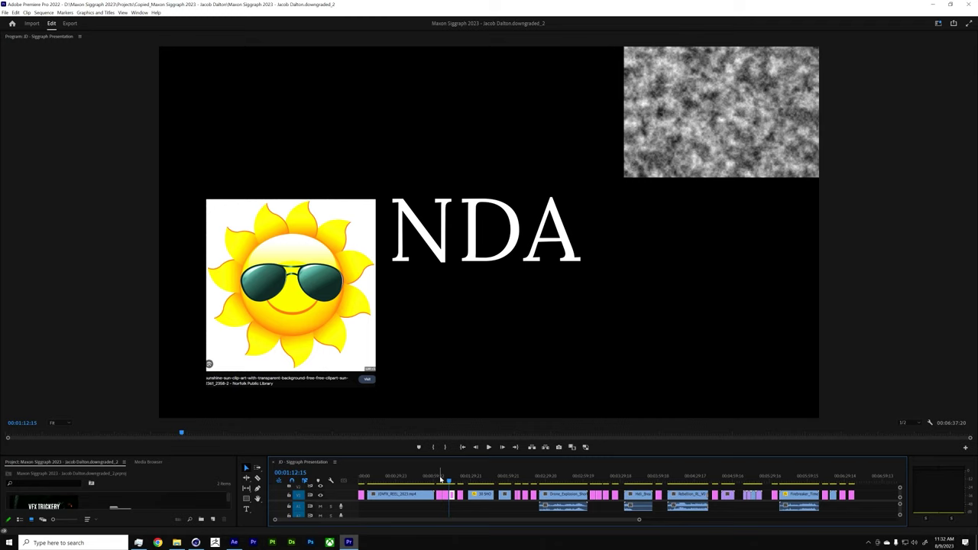
key(Home)
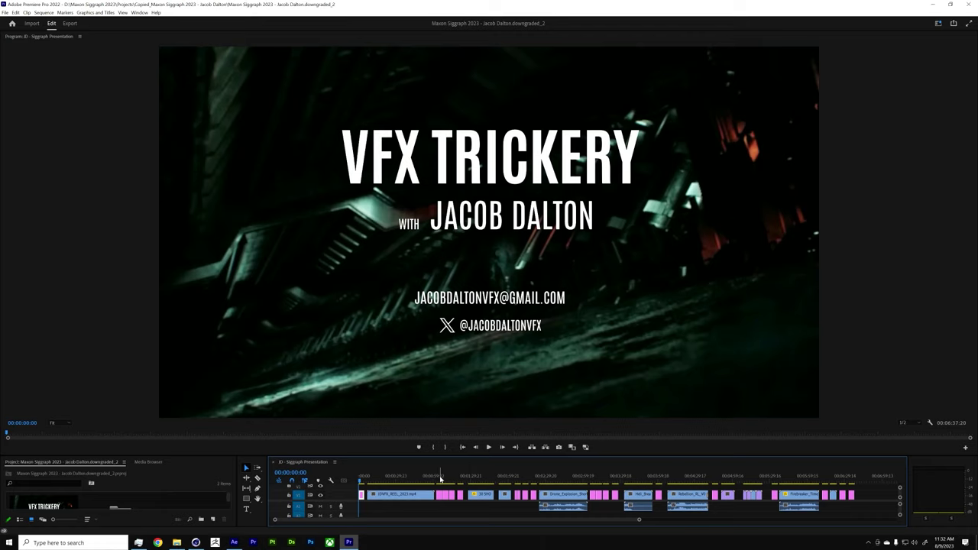
Step: Scrub to the Expectations vs Reality slide, jump to the mozzarella clip, and play it
mouse_move(441, 479)
mouse_down()
mouse_move(405, 478)
mouse_move(457, 479)
mouse_up()
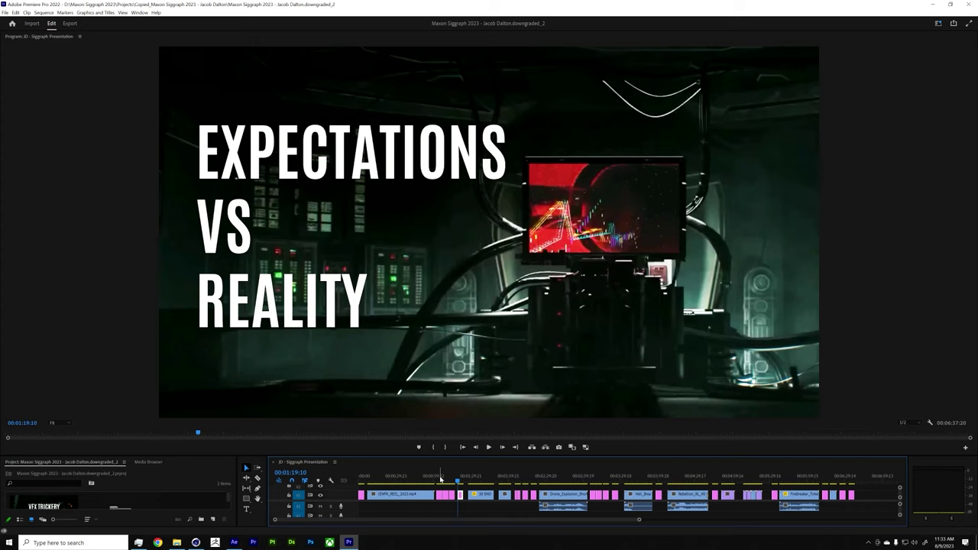
key(Down)
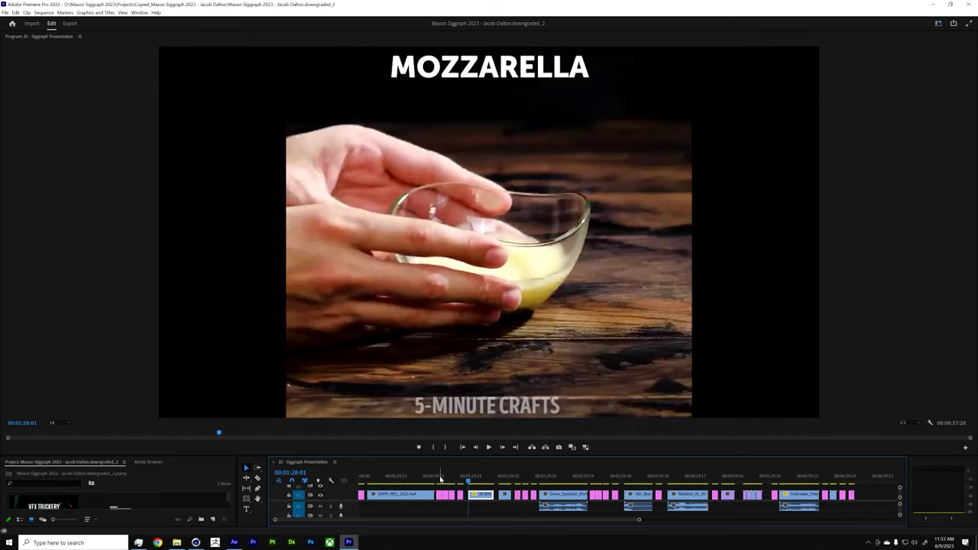
key(space)
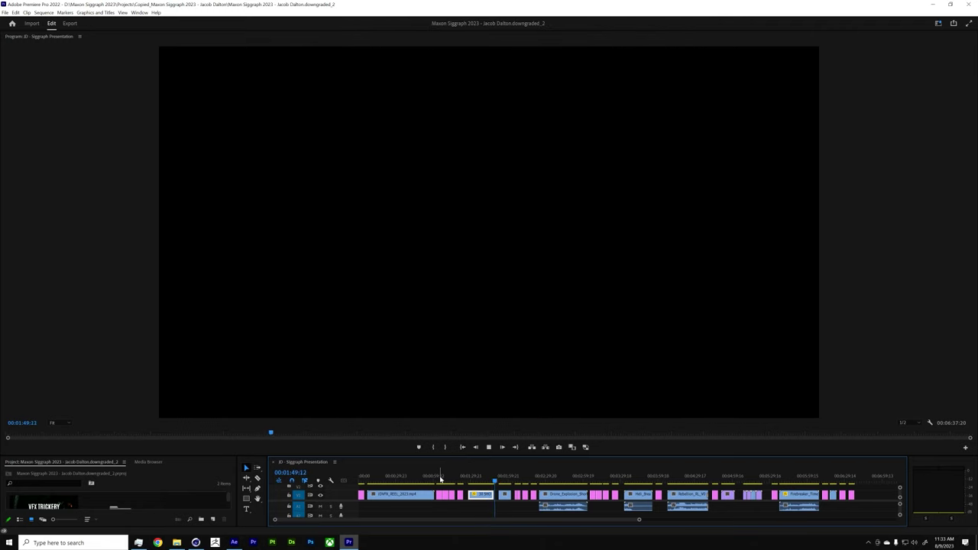
Step: Stop the mozzarella clip, jump to the animated city clip, and play on through Stylized Layout
key(space)
key(Down)
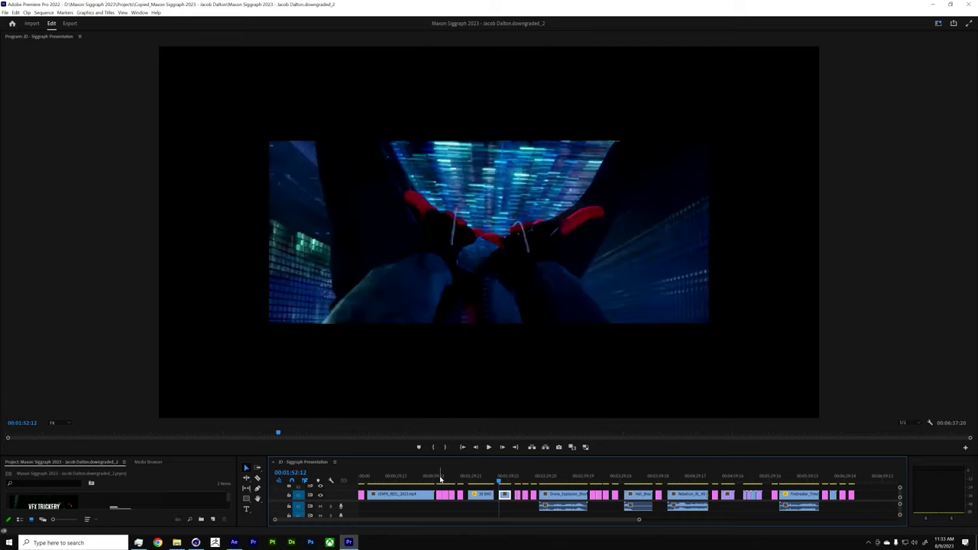
key(space)
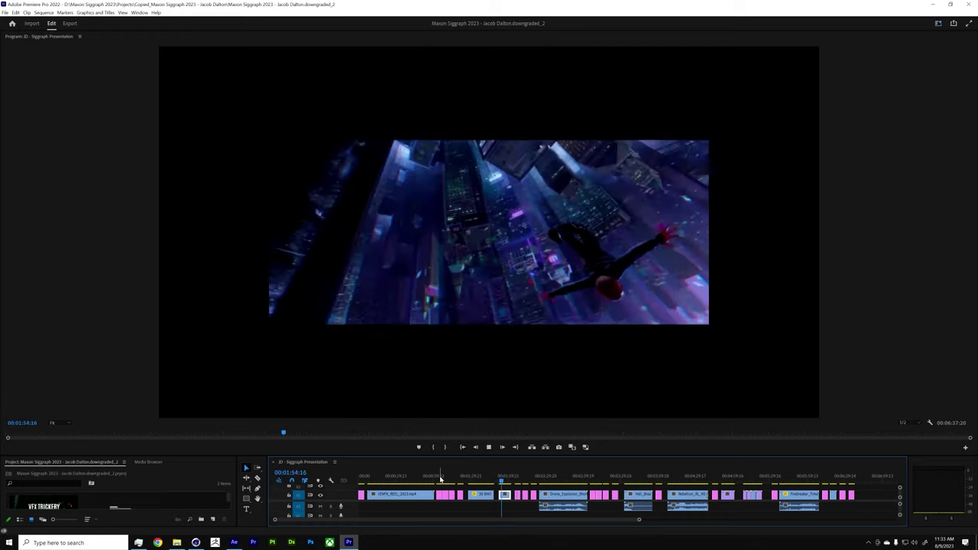
key(space)
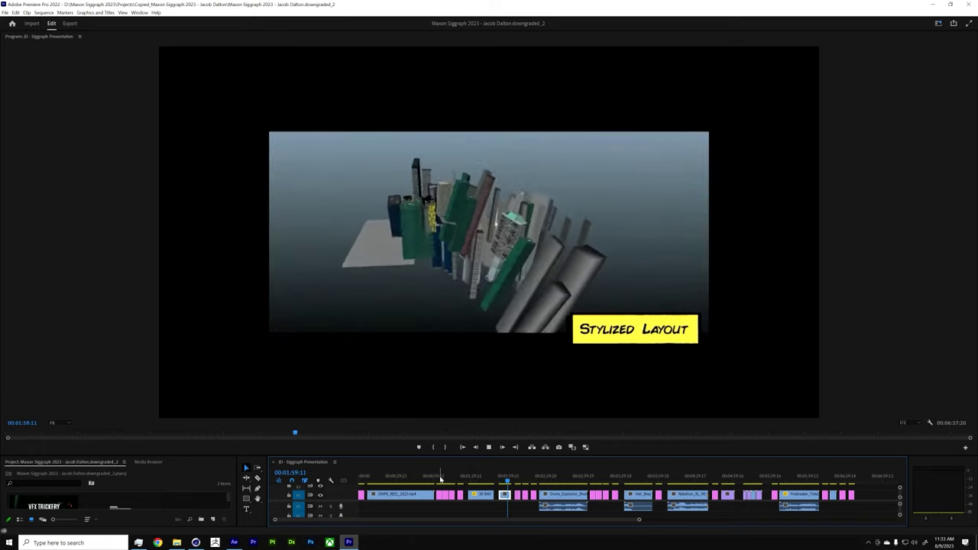
key(space)
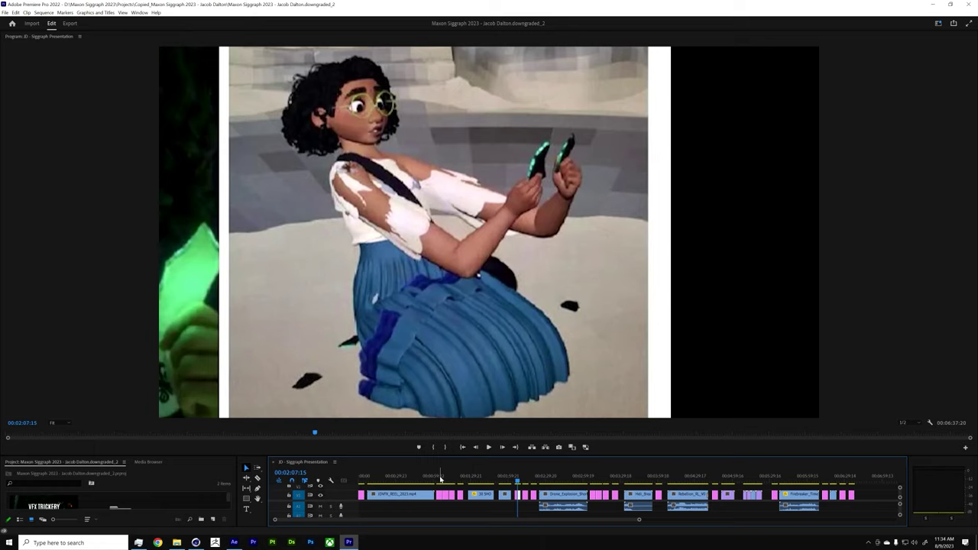
Step: Step through the Encanto tweet and Reddit comments to EXAMPLE 01, then show Video Files to Play
key(Up)
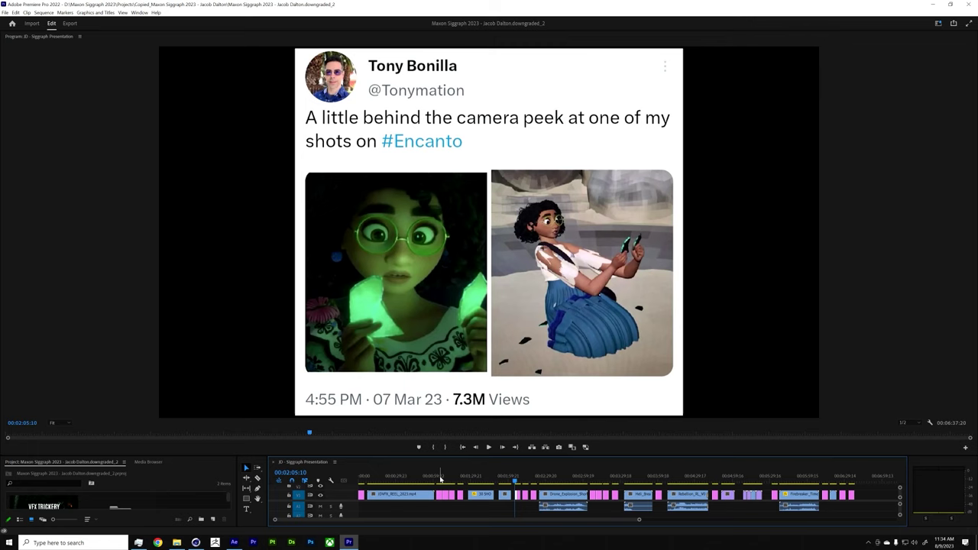
key(Down)
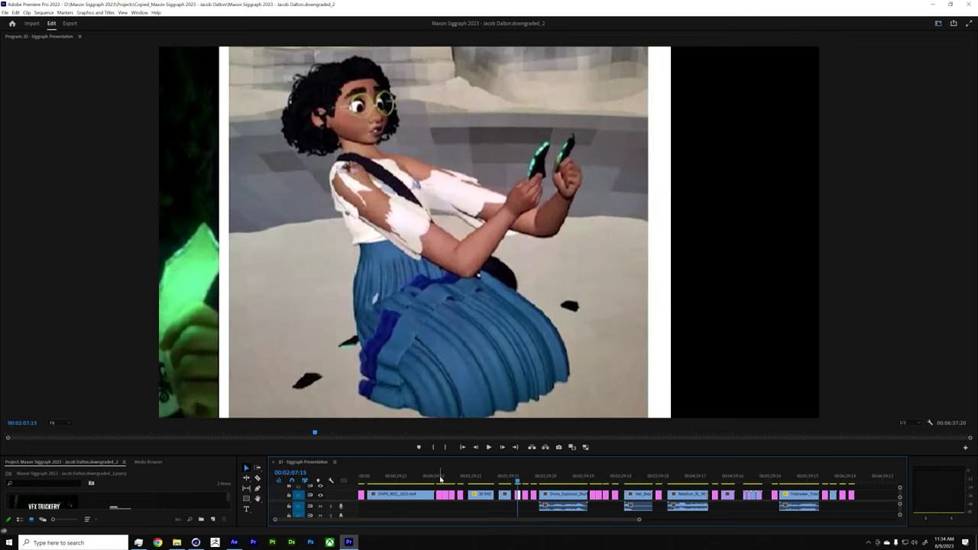
key(Down)
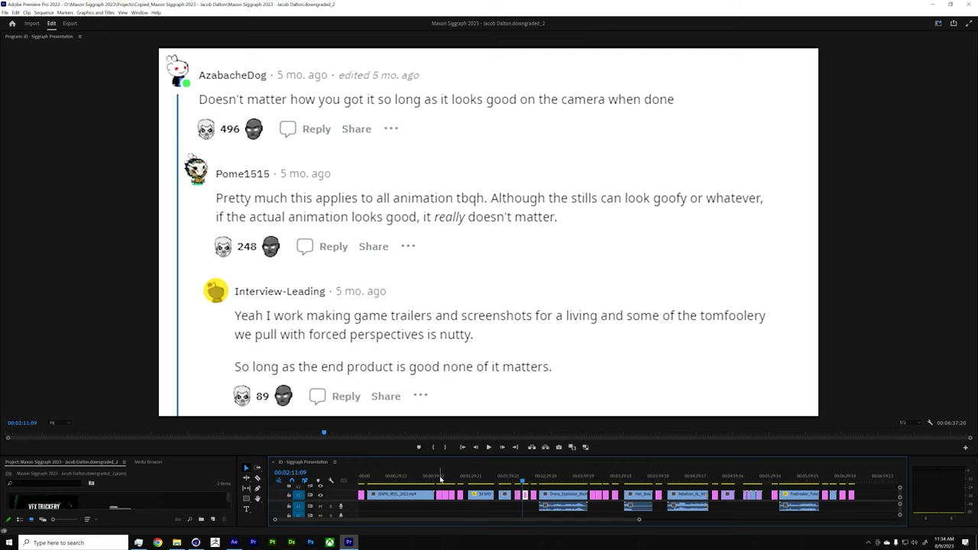
key(Down)
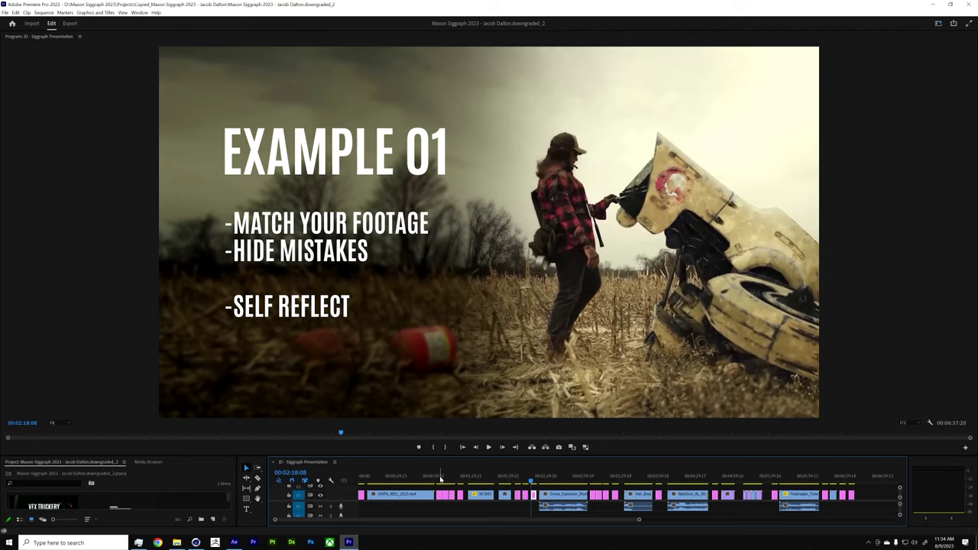
click(180, 544)
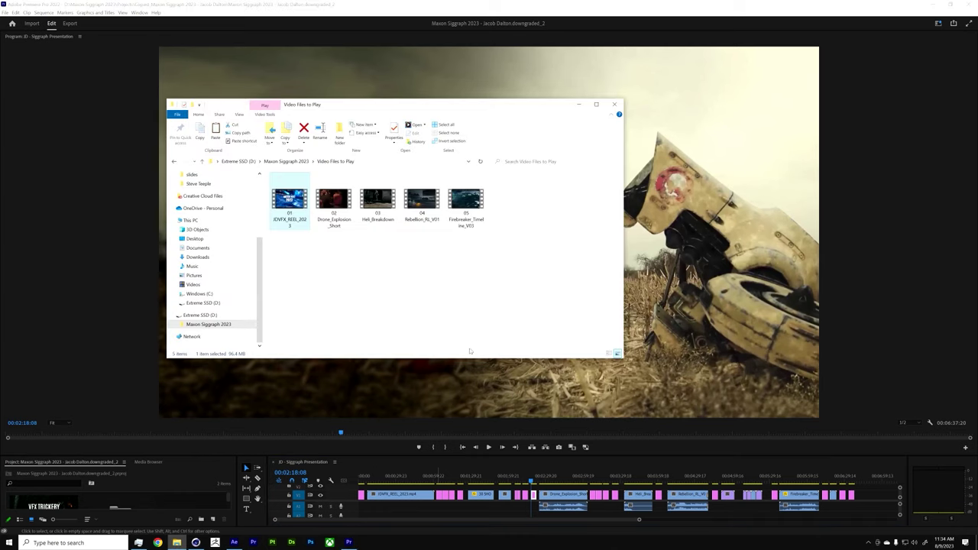
click(313, 263)
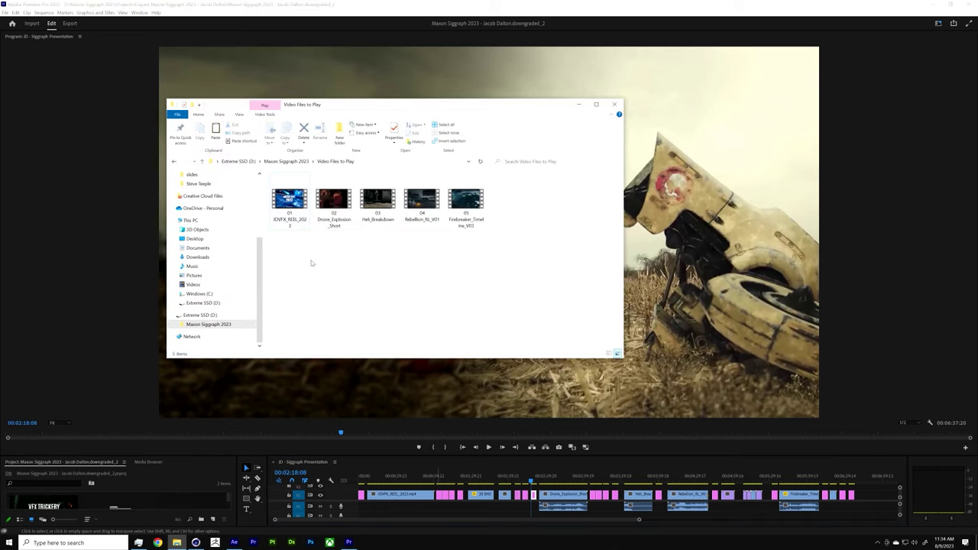
double_click(341, 200)
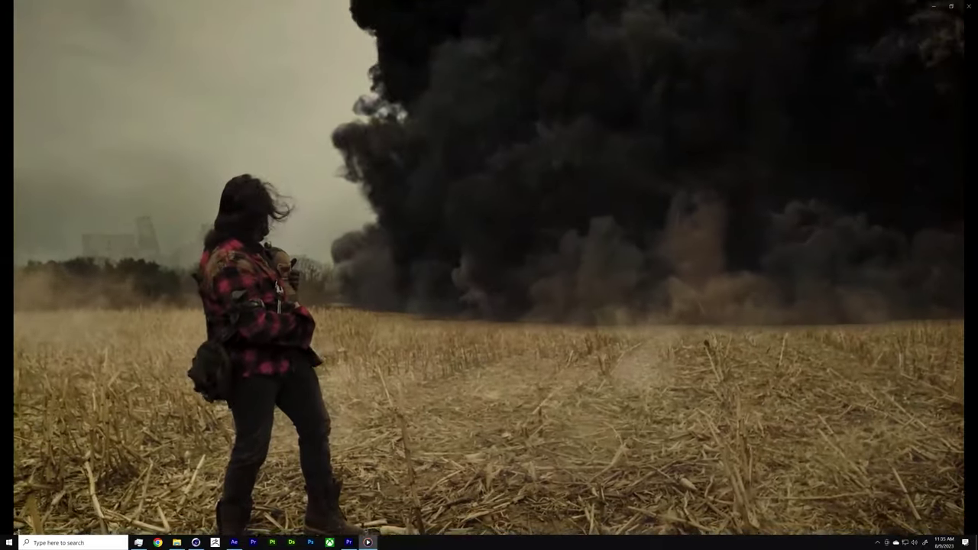
mouse_move(489, 519)
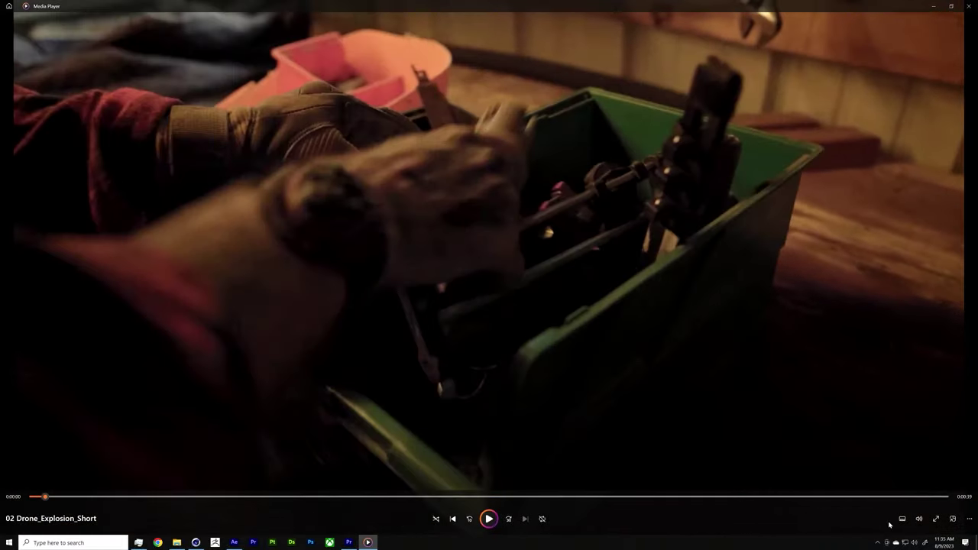
click(940, 518)
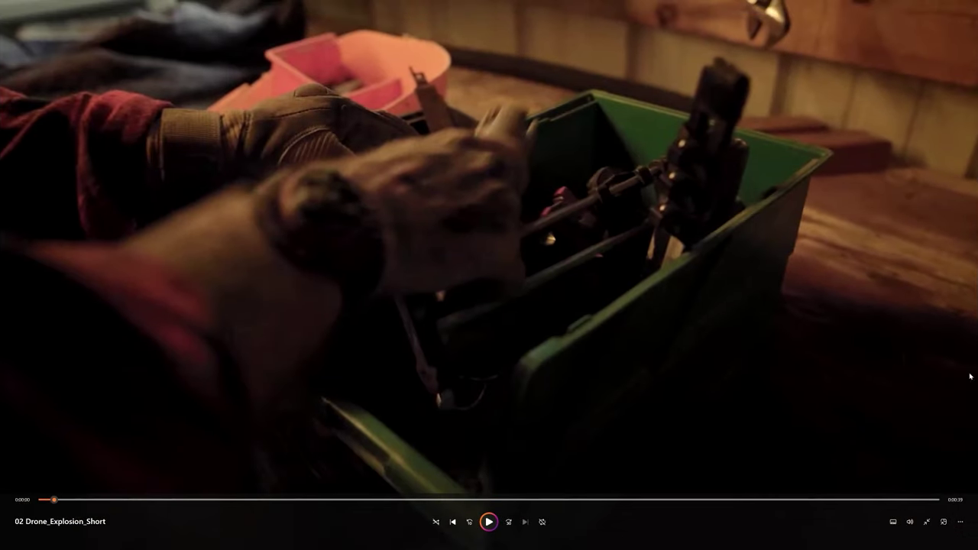
click(926, 522)
click(975, 7)
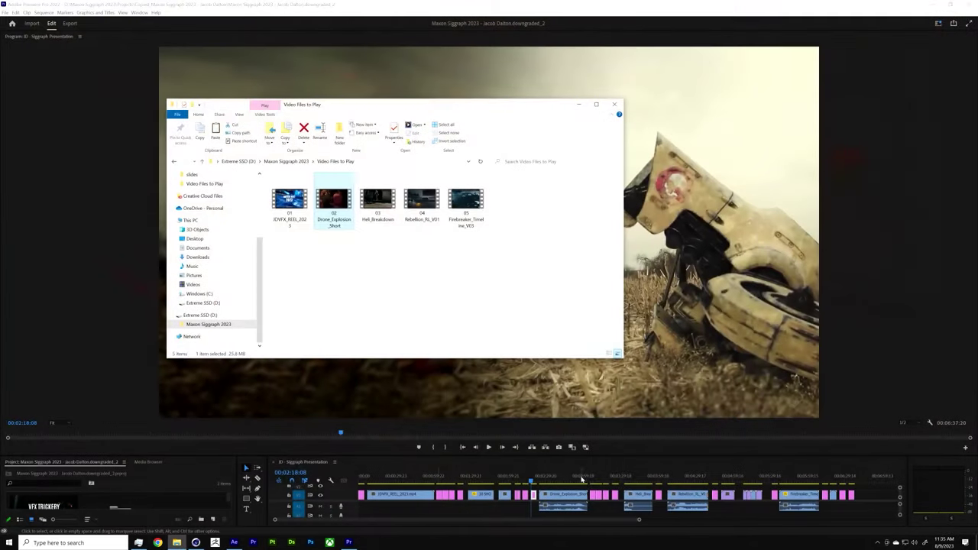
Step: Scrub Premiere back past the title card to the Futuristic Drone webpage slide, then switch to After Effects
click(614, 483)
drag(614, 483, 605, 484)
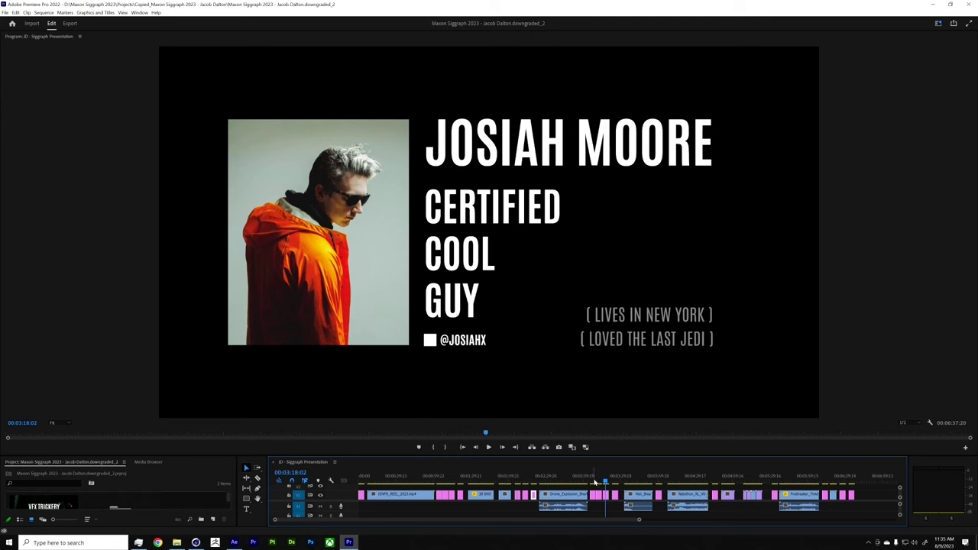
click(595, 483)
click(594, 483)
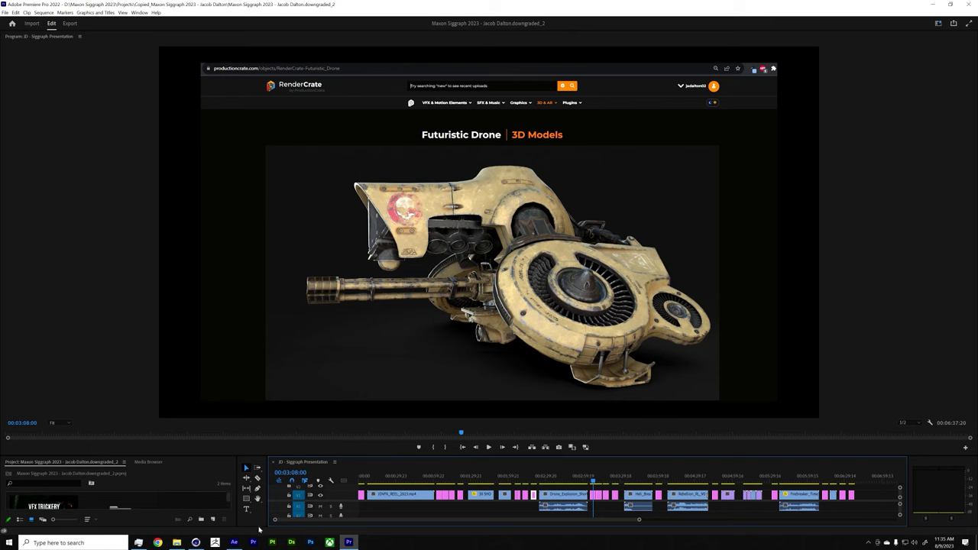
mouse_move(235, 546)
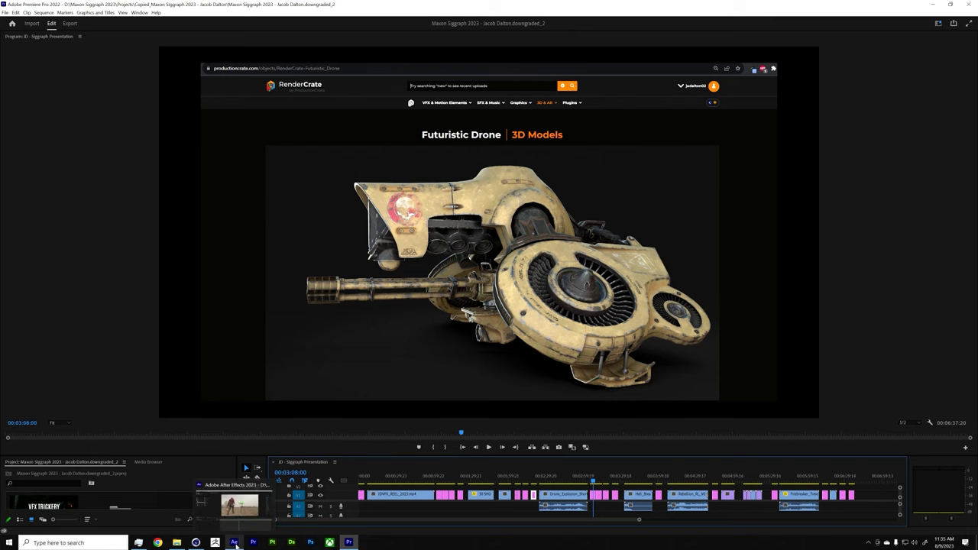
click(235, 544)
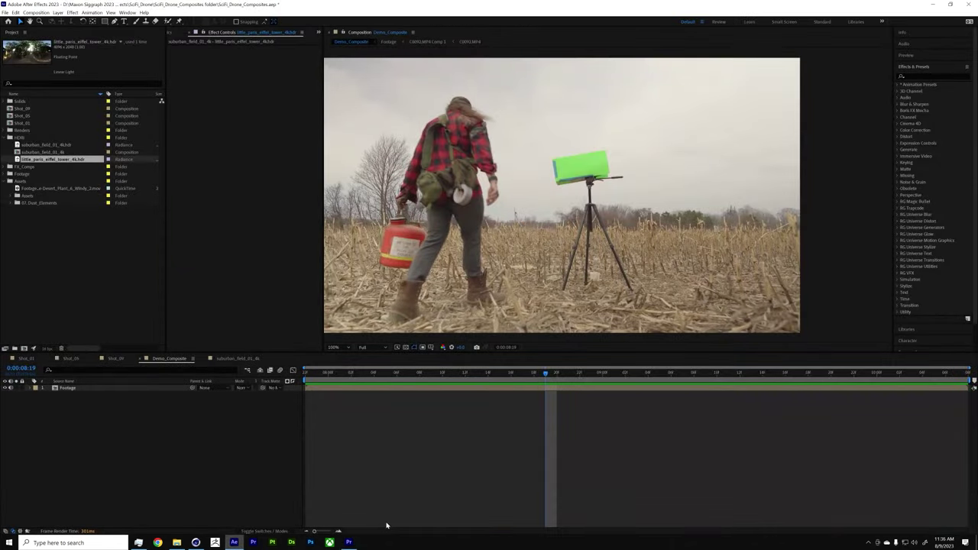
Step: Preview Demo_Composite from the start, scrub the cornfield shot, and stop on frame 0:00:10:07
key(Home)
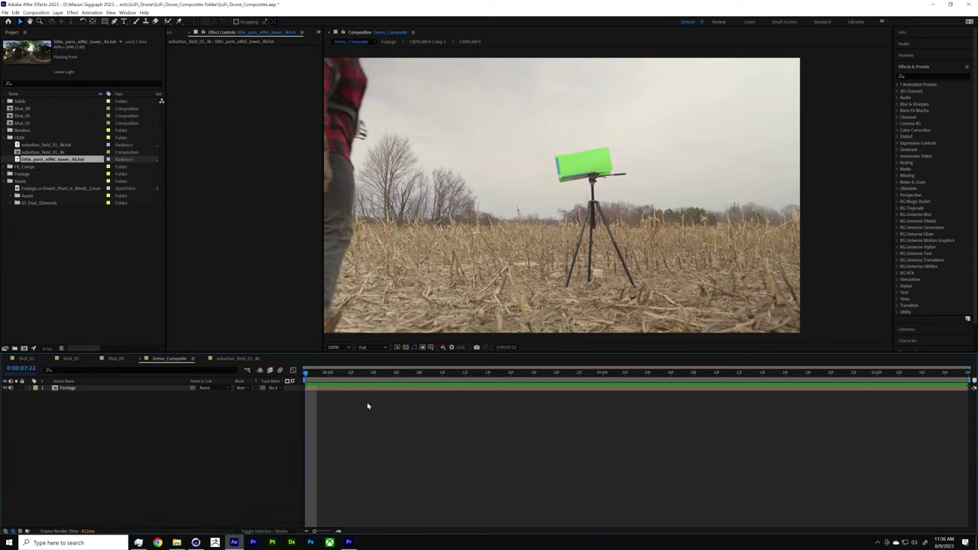
key(space)
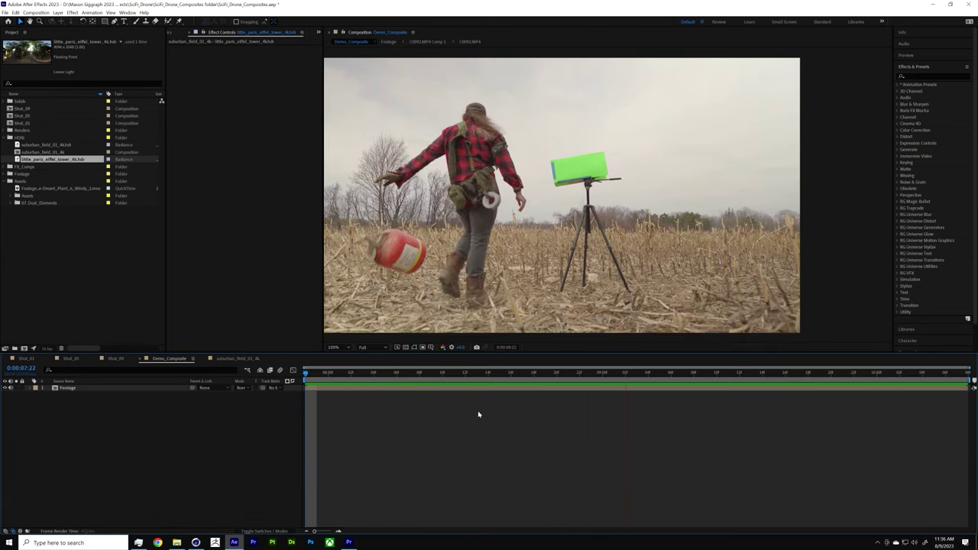
click(864, 375)
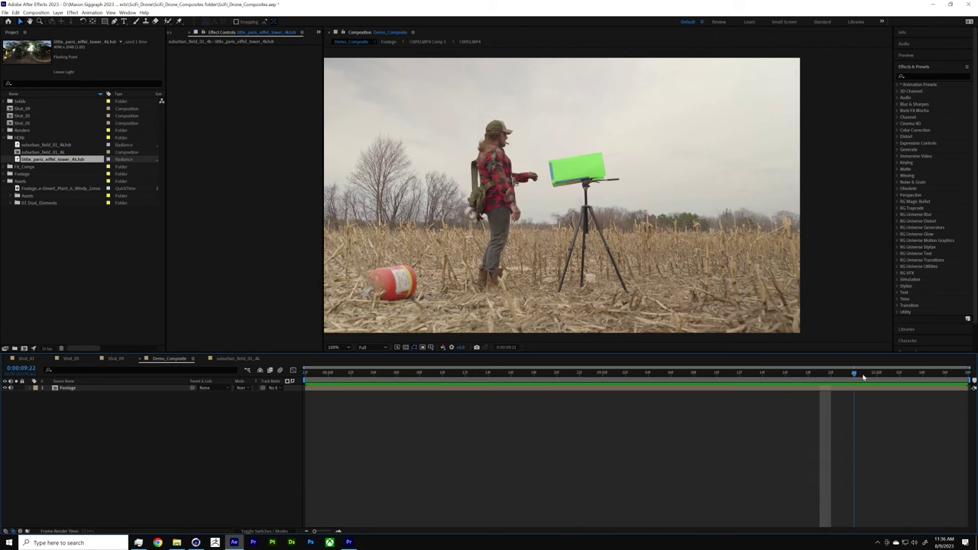
drag(863, 375, 838, 407)
key(space)
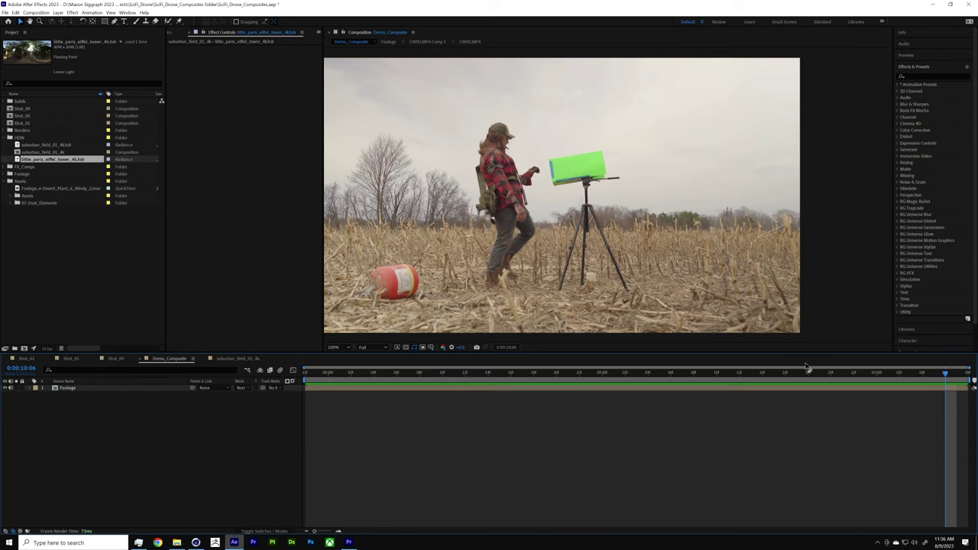
key(Page_Down)
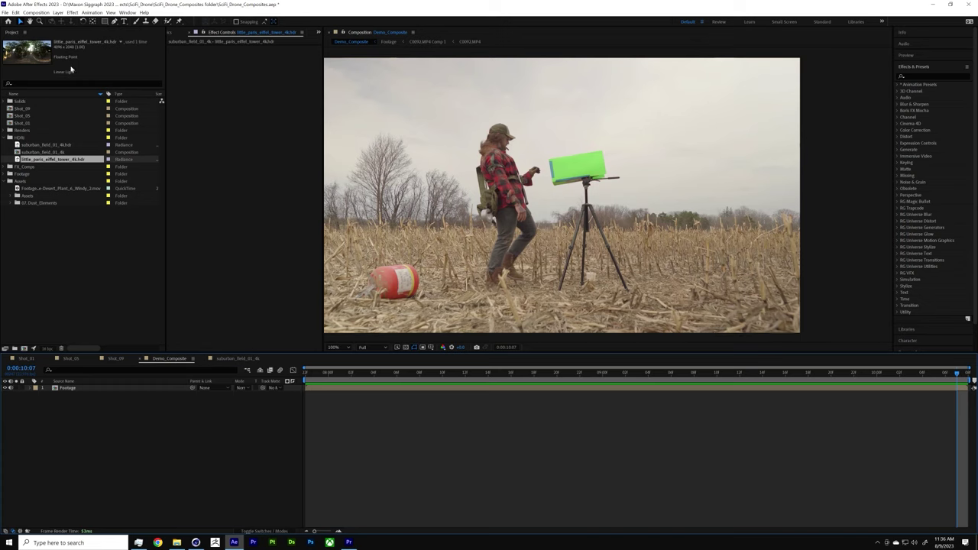
Step: Queue the current frame via Save Frame As and set its output module to PNG Sequence
click(36, 12)
mouse_move(143, 97)
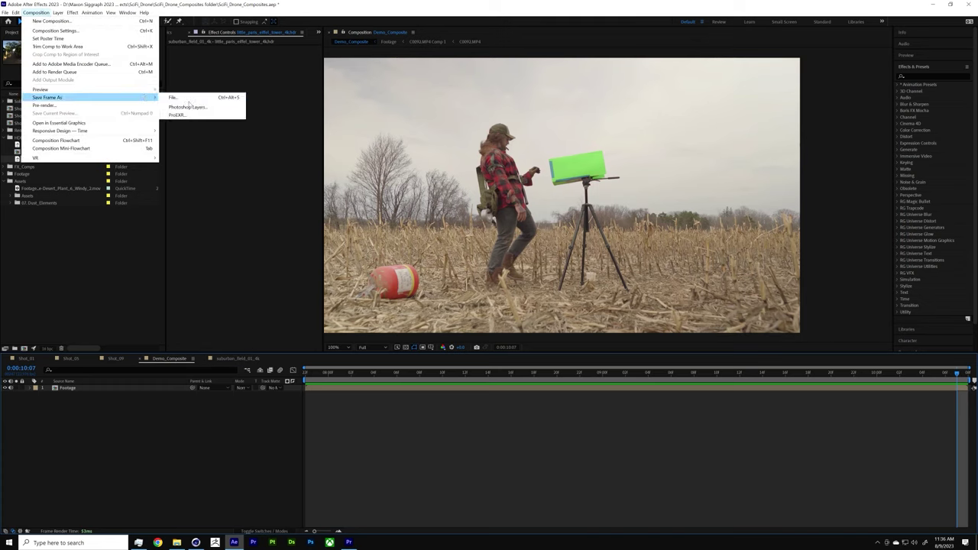
click(187, 97)
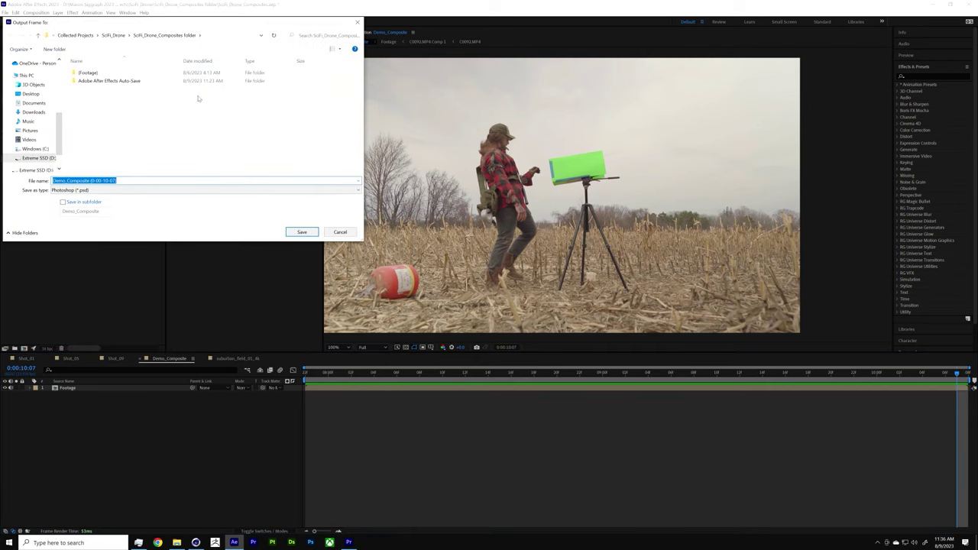
click(309, 230)
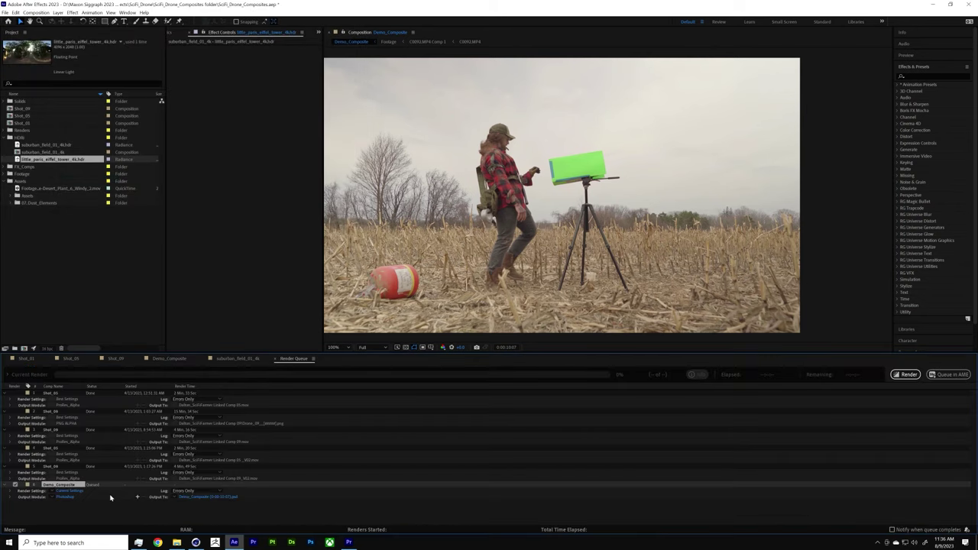
click(68, 496)
click(467, 177)
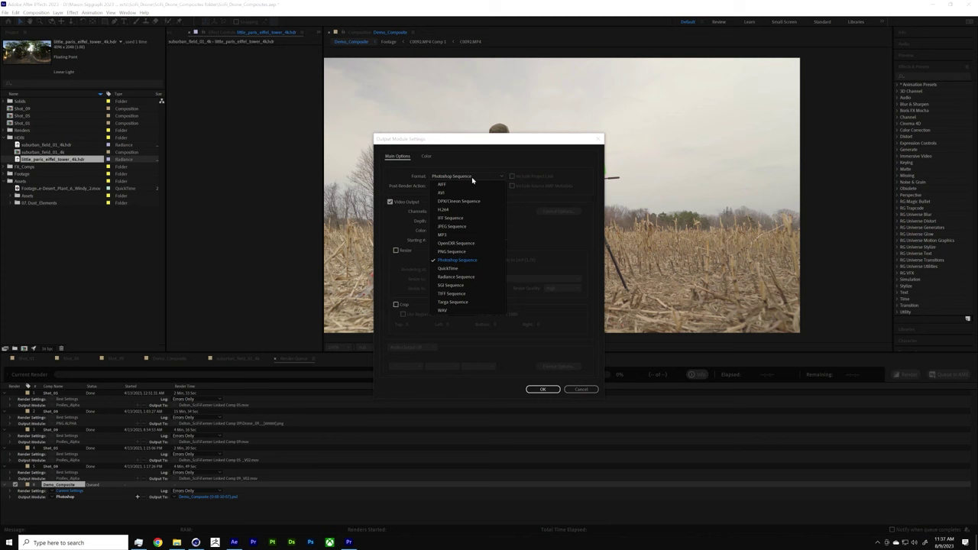
click(457, 251)
click(540, 389)
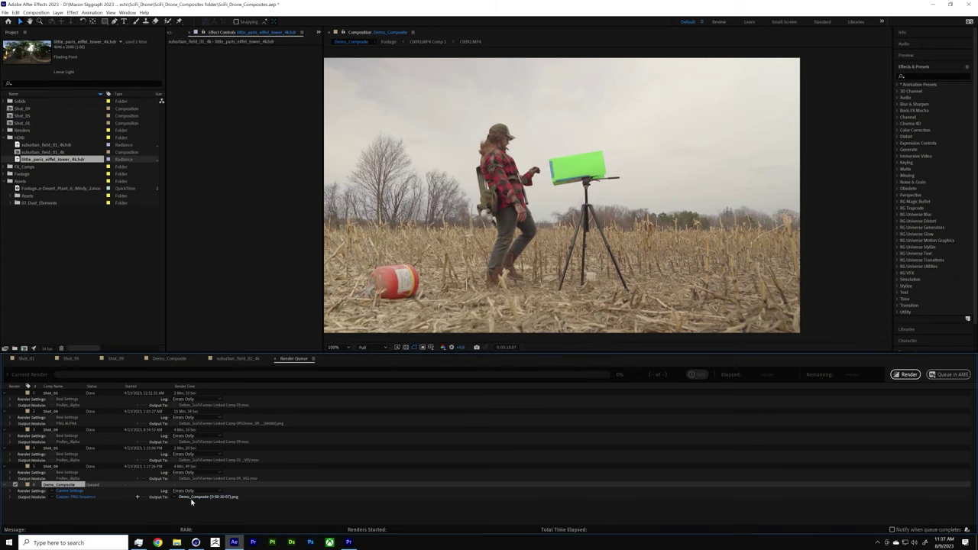
Step: Confirm the output location, then delete all six queued items from the Render Queue
click(195, 497)
click(302, 233)
click(63, 490)
click(588, 367)
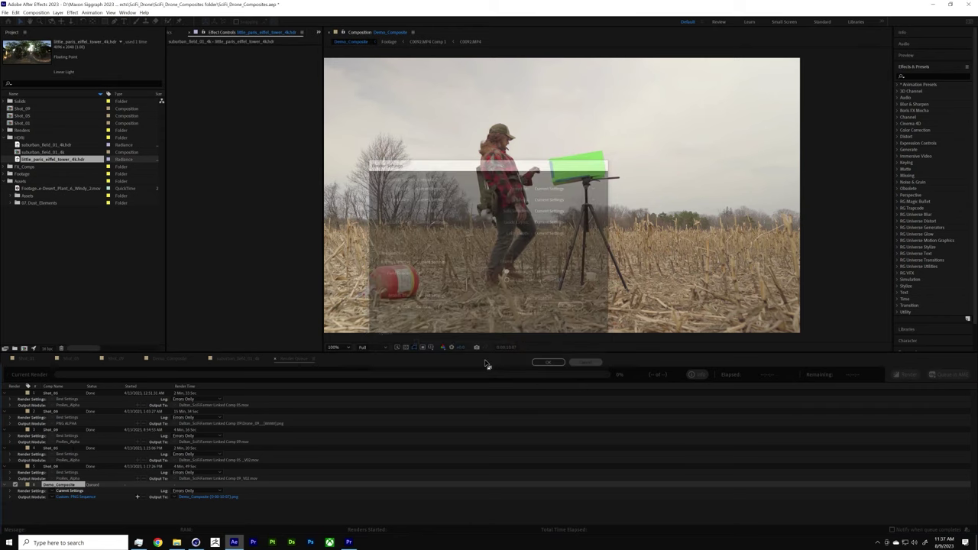
click(52, 393)
shift+click(59, 486)
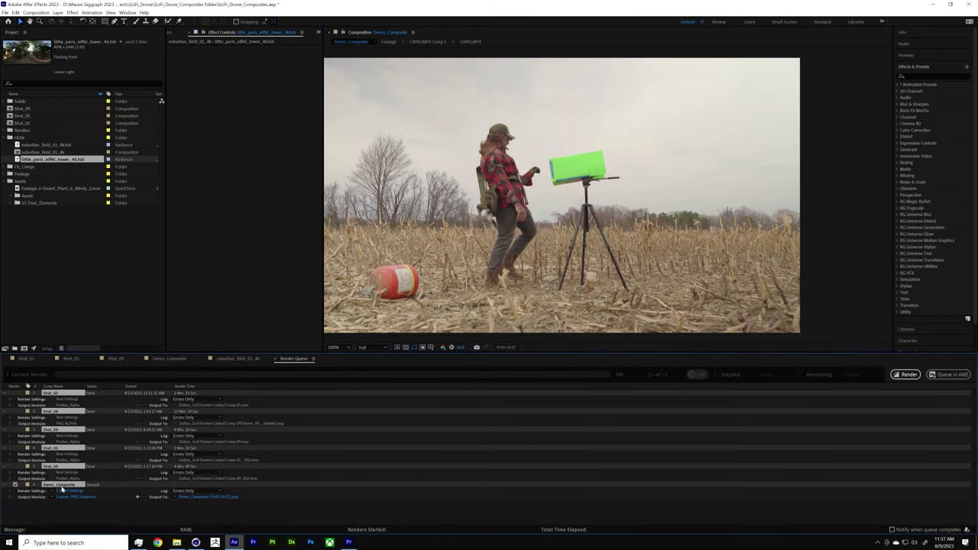
key(Delete)
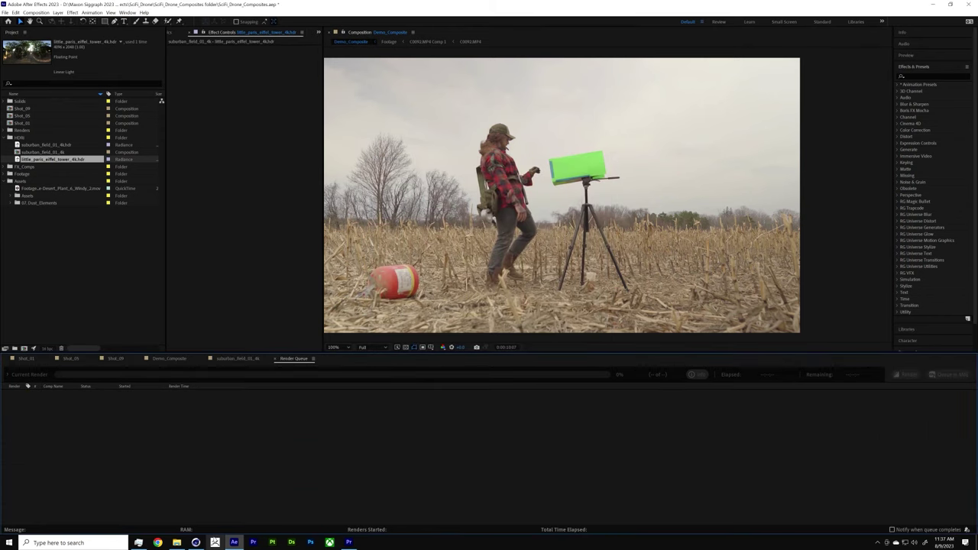
Step: Switch to Cinema 4D and create a new empty Untitled 2 project
click(196, 542)
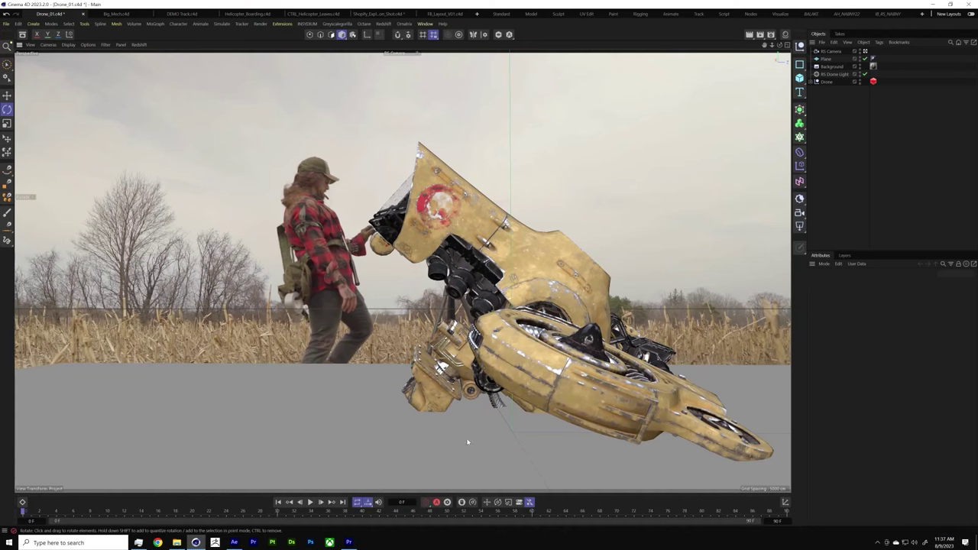
click(17, 23)
click(27, 45)
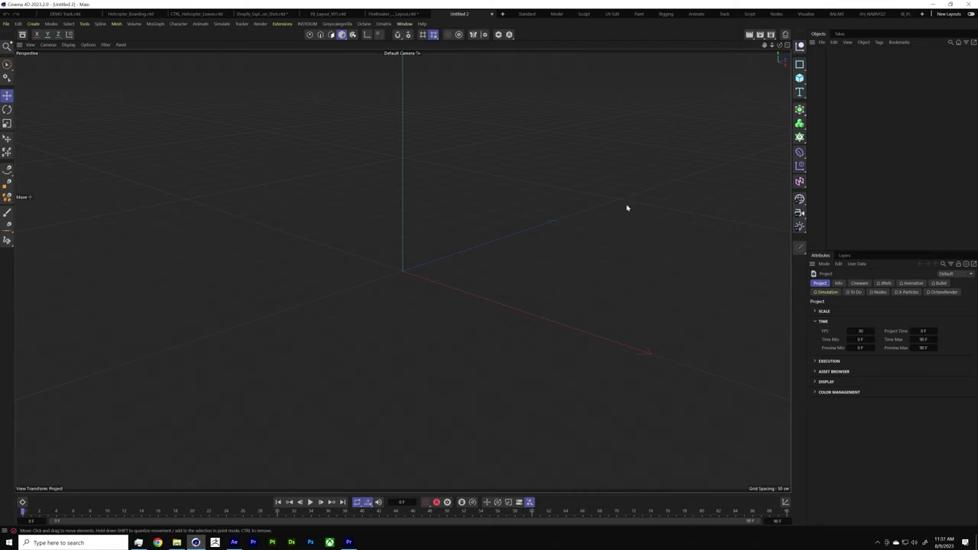
Step: Add a Background object from the Environment objects and open the Material Manager
click(800, 200)
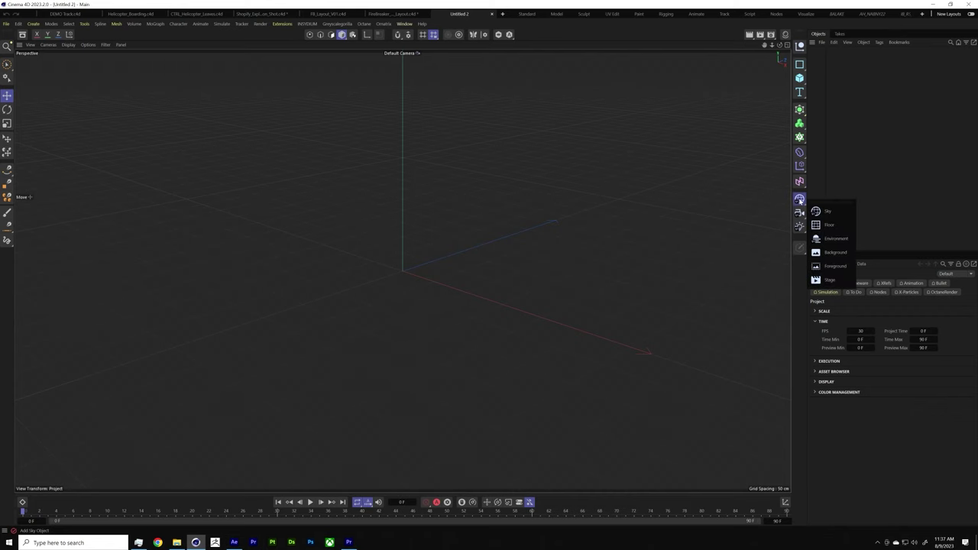
click(834, 252)
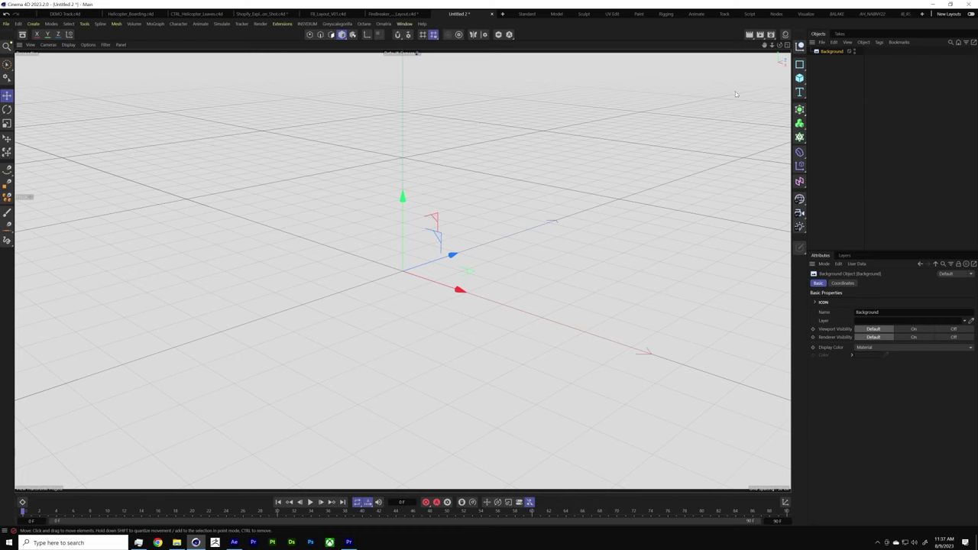
click(786, 36)
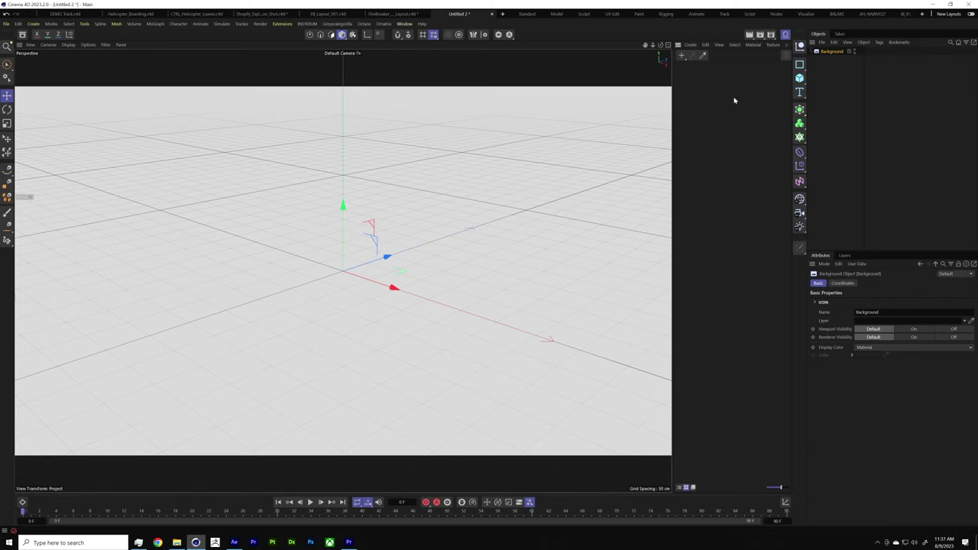
Step: Create a Redshift RS Shader material, then select and delete it
double_click(696, 93)
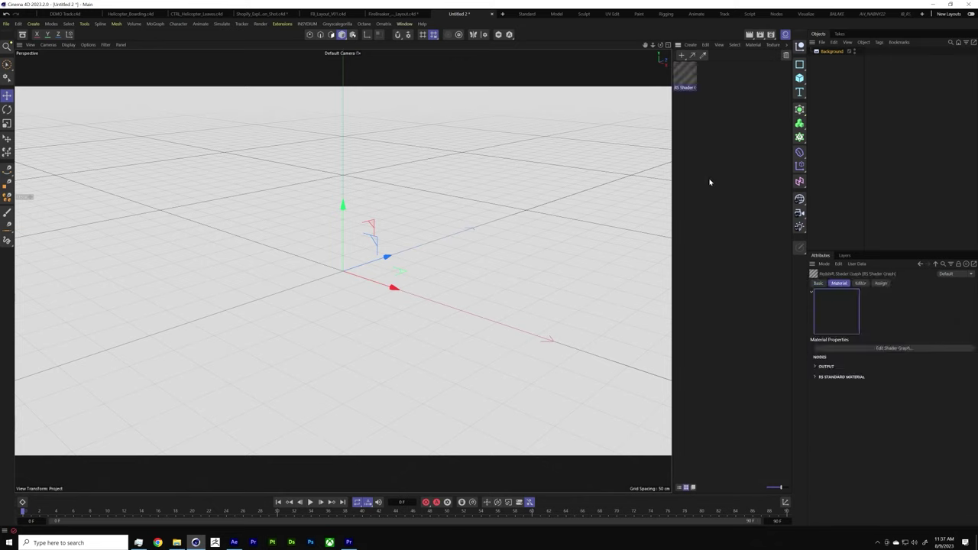
click(708, 110)
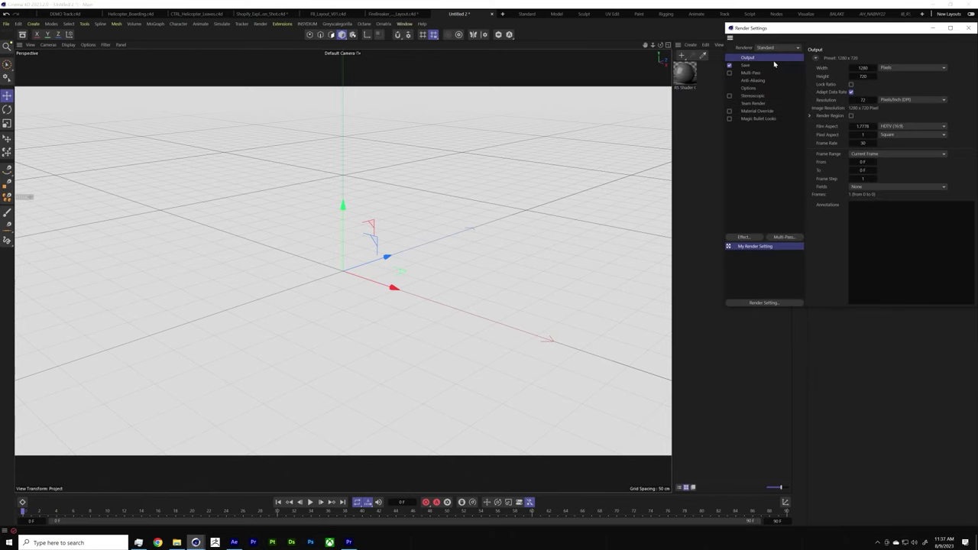
click(966, 31)
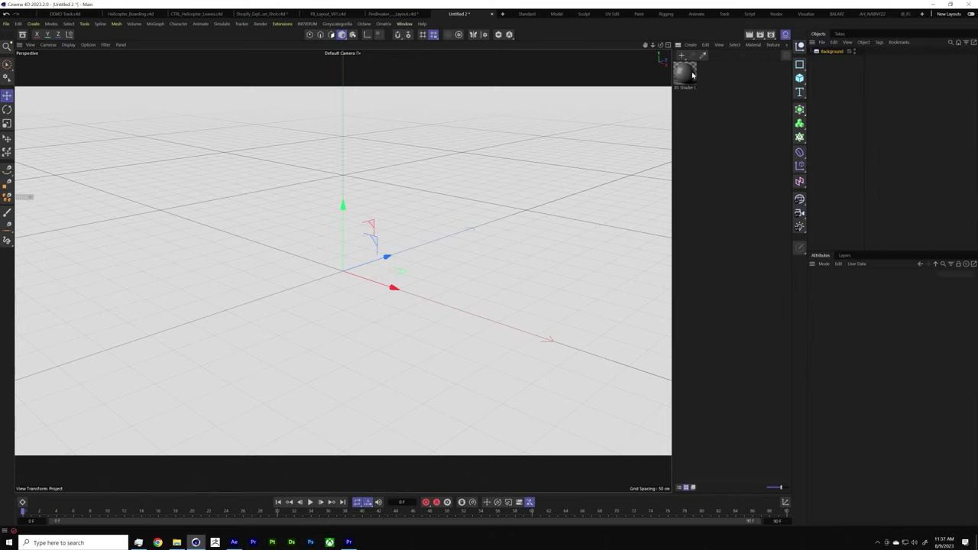
click(693, 74)
key(Delete)
Step: Create a new Standard material, Mat, and switch off its Reflectance channel in the Material Editor
click(681, 55)
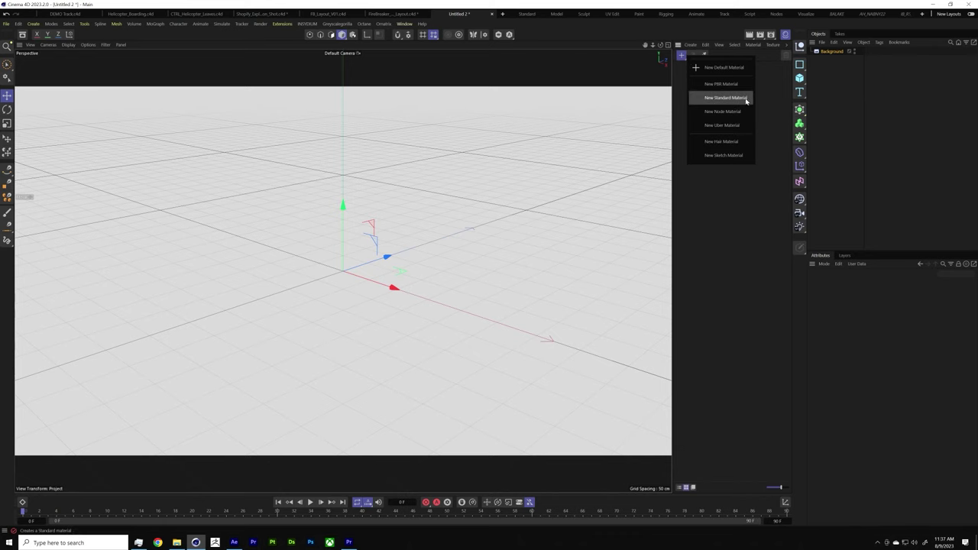
click(746, 98)
double_click(682, 74)
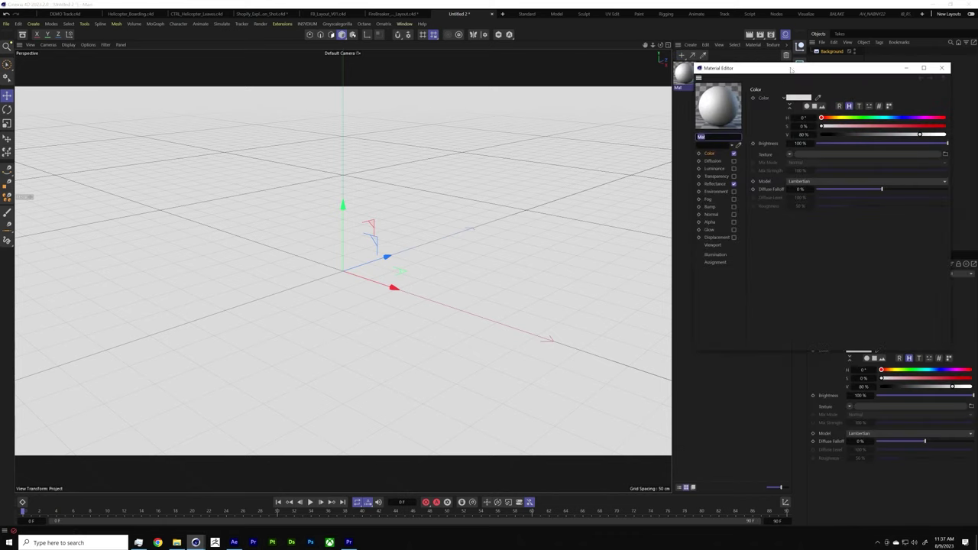
drag(791, 70, 469, 67)
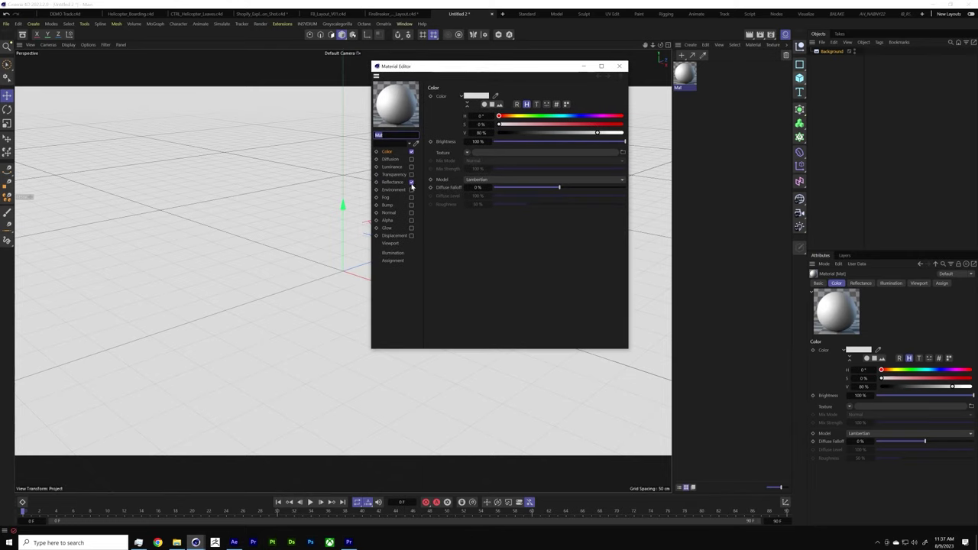
click(411, 182)
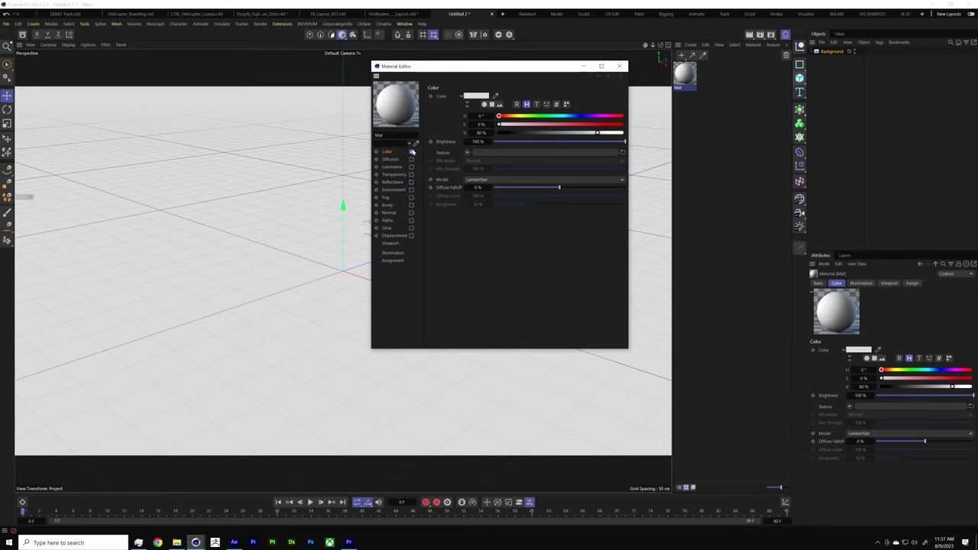
Step: In File Explorer, open Maxon Siggraph 2023 > Demo Scenes > 01 Sci Fi Drone > Drone_01 > tex
click(177, 542)
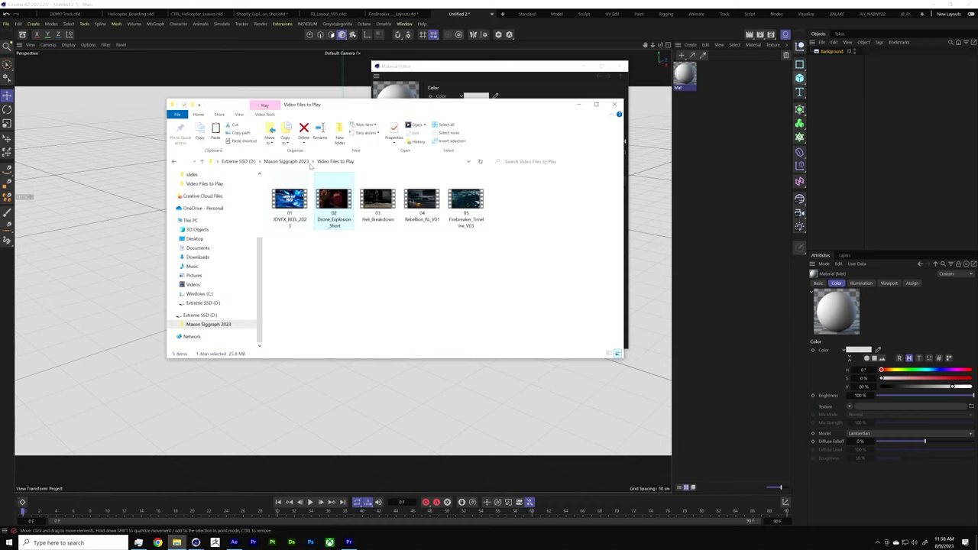
click(298, 161)
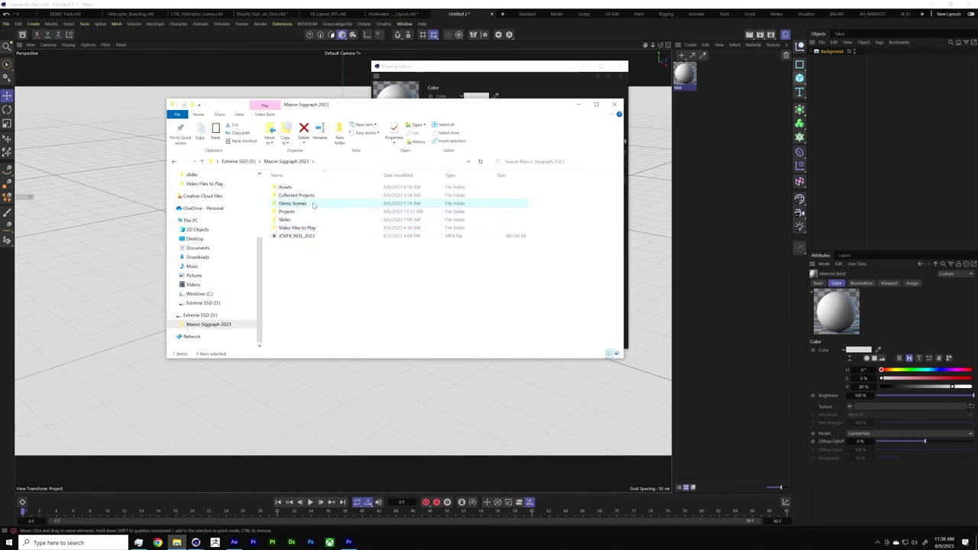
double_click(313, 204)
double_click(298, 203)
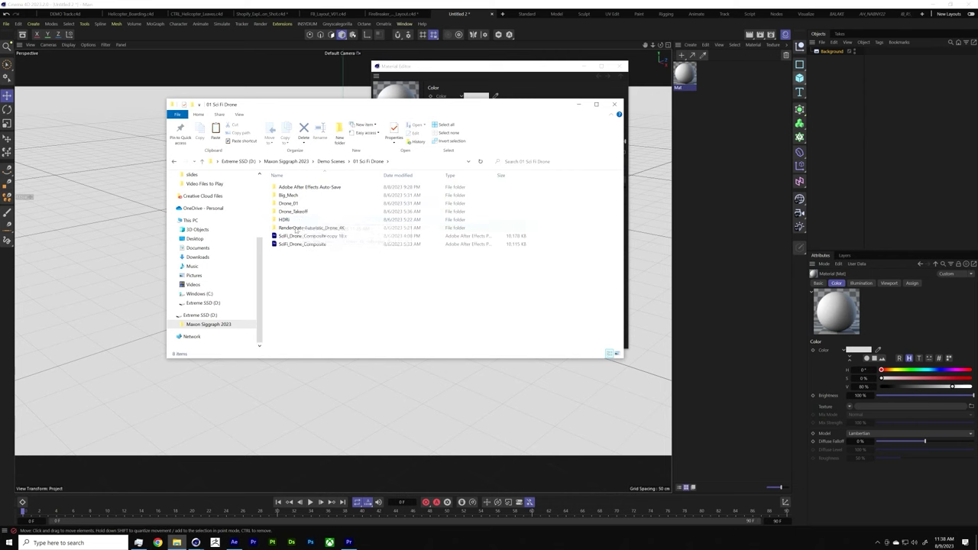
double_click(289, 204)
double_click(300, 188)
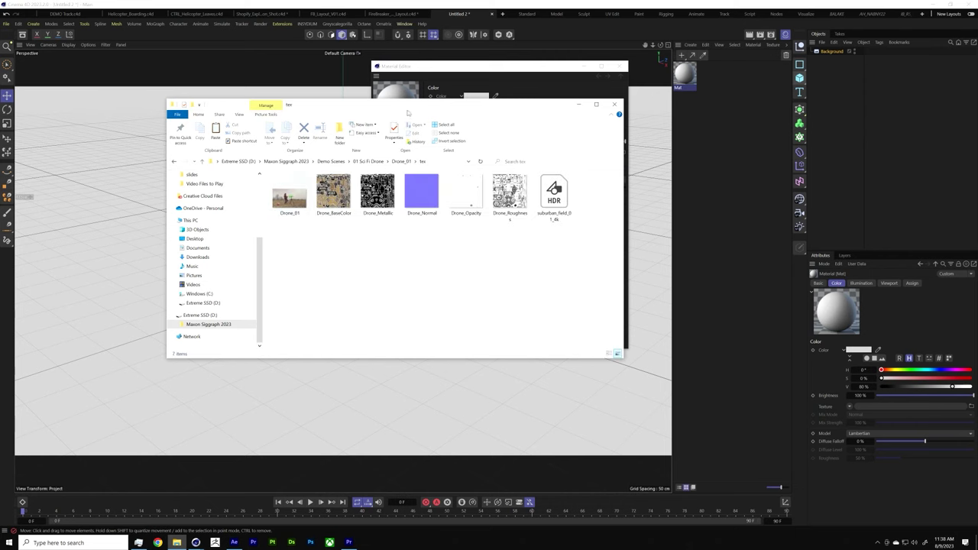
Step: Drop the Drone_01 image into Mat's Color texture slot, declining to copy it into the project
drag(407, 113, 777, 323)
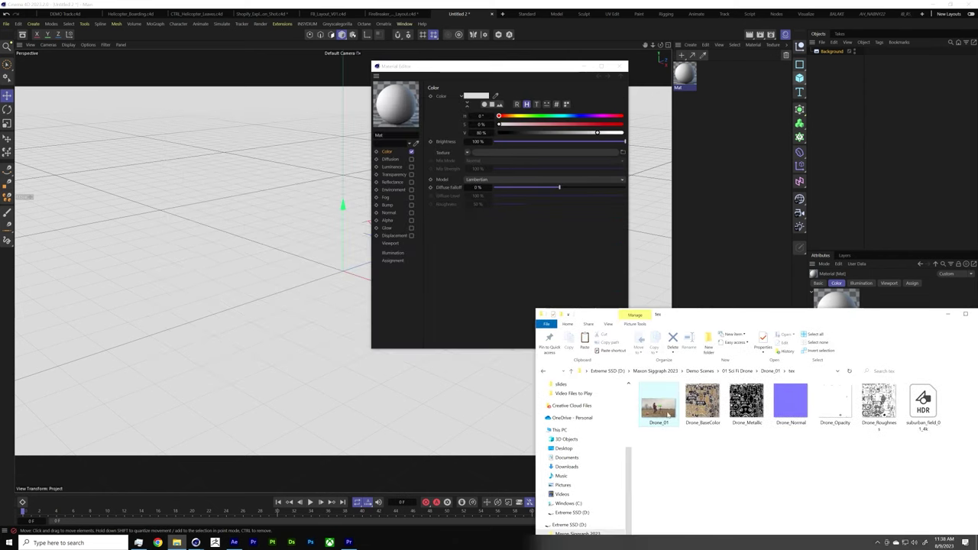
drag(668, 415, 489, 153)
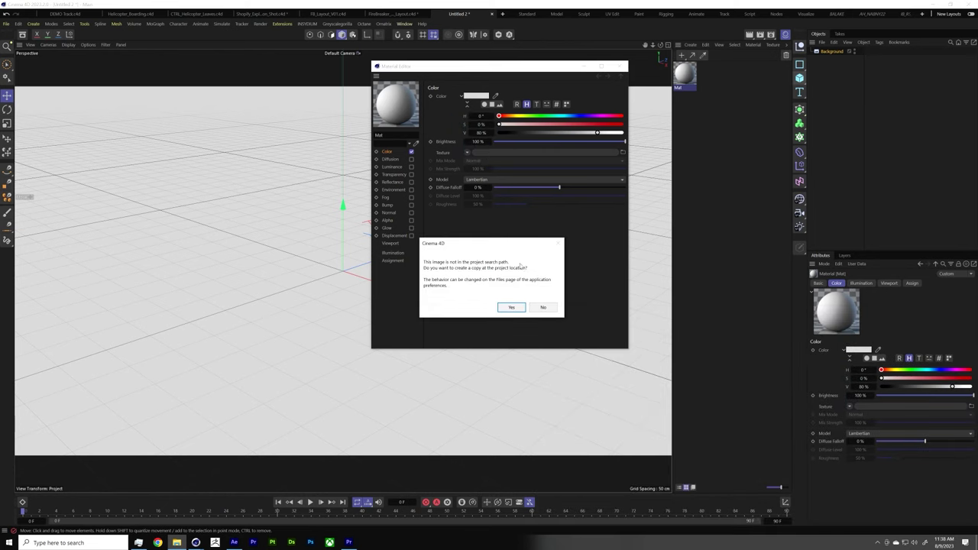
click(543, 308)
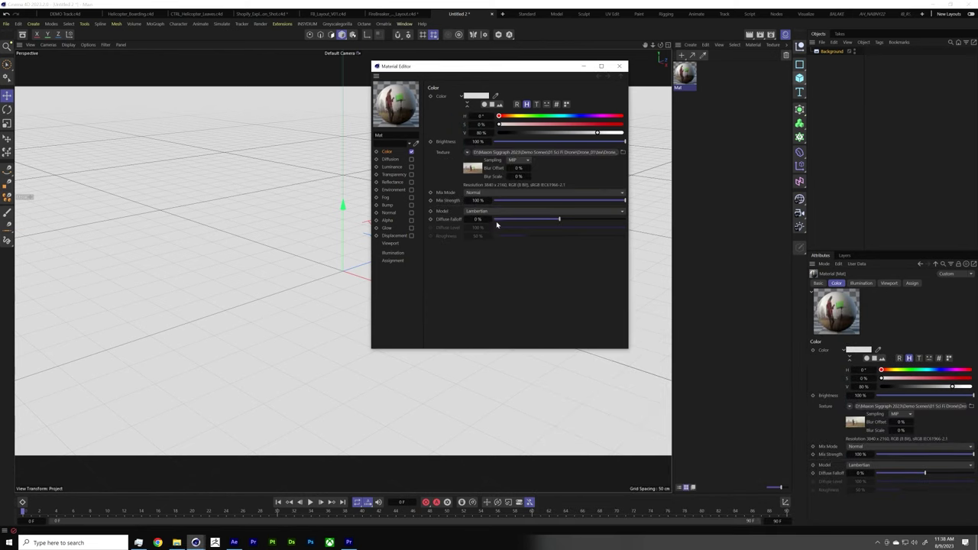
Step: Apply the Mat material to the Background object and close the Material Editor
drag(527, 68, 211, 138)
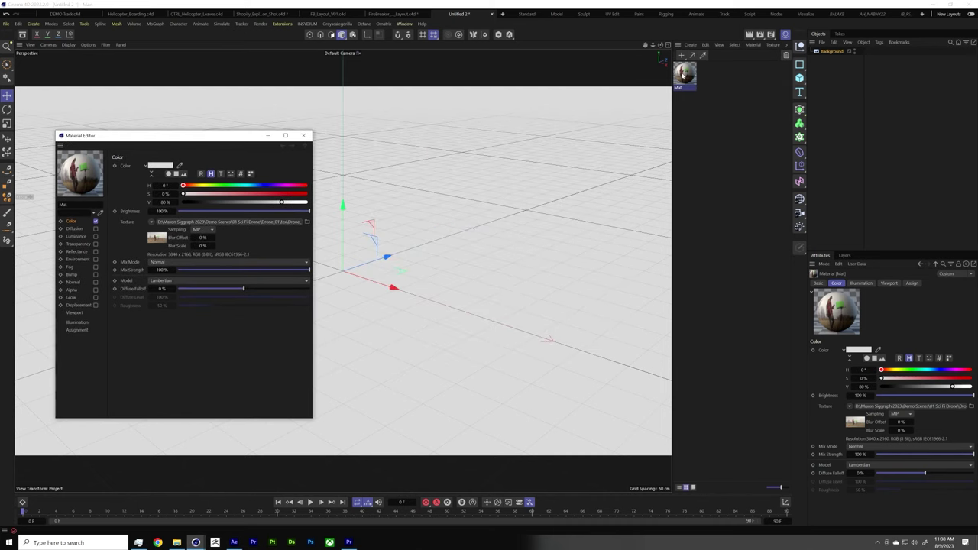
drag(687, 74, 835, 54)
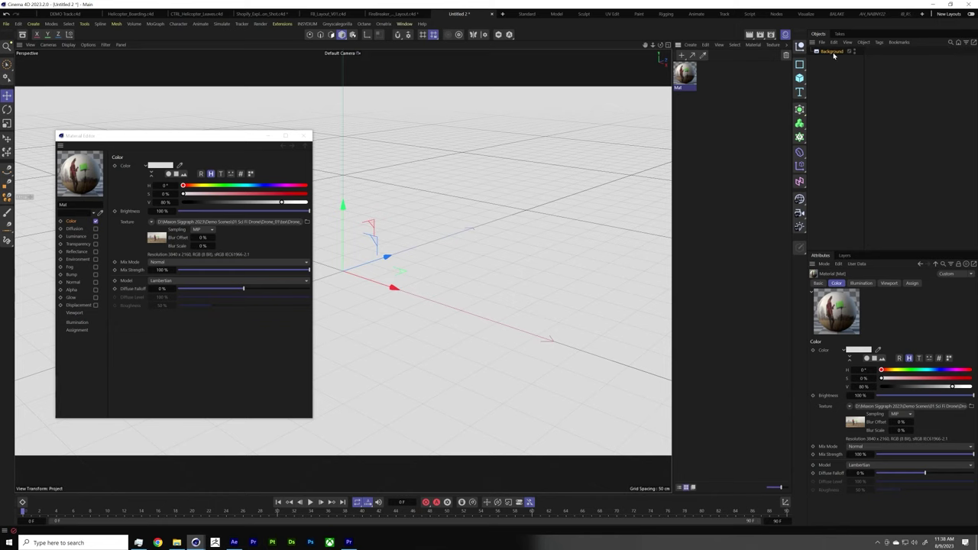
drag(208, 139, 622, 186)
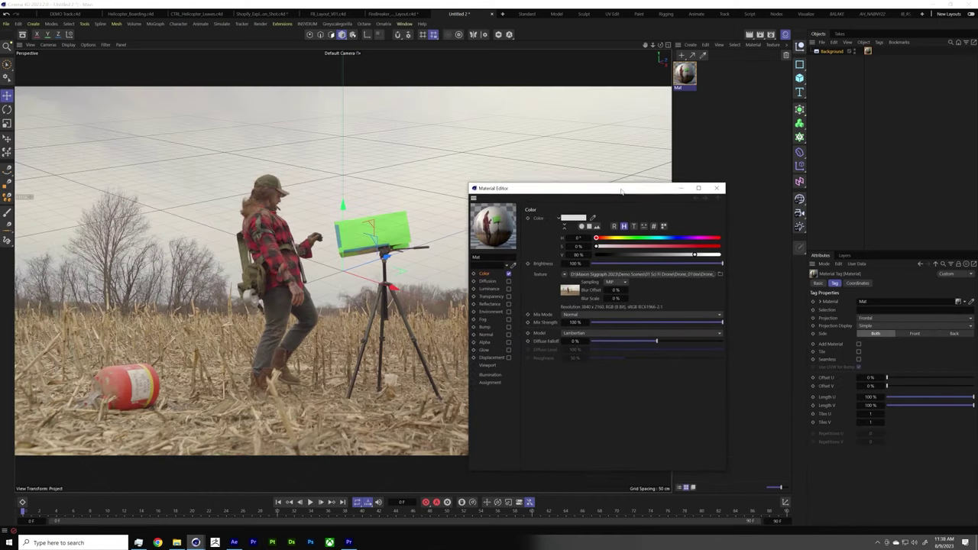
click(722, 184)
click(447, 273)
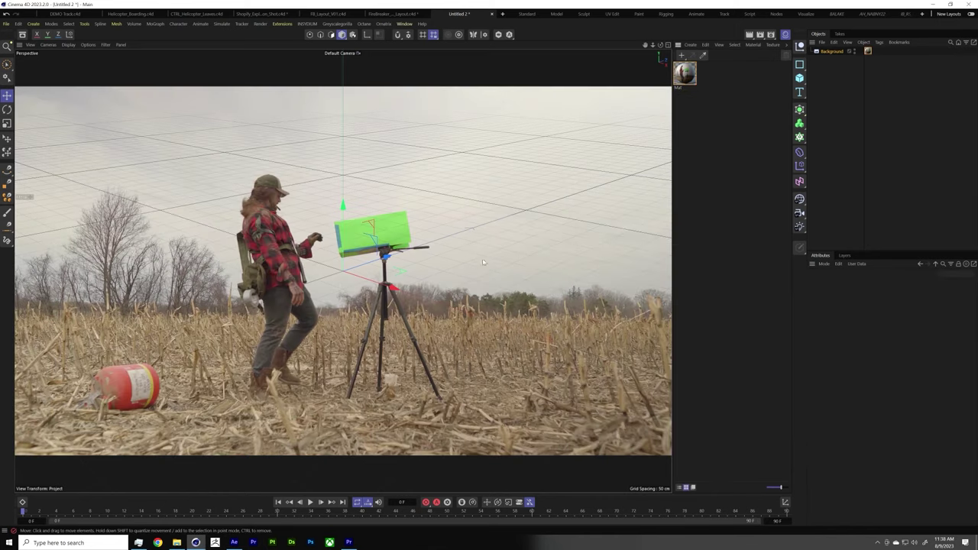
Step: Add a Plane and a new Camera, and look through the camera
click(800, 77)
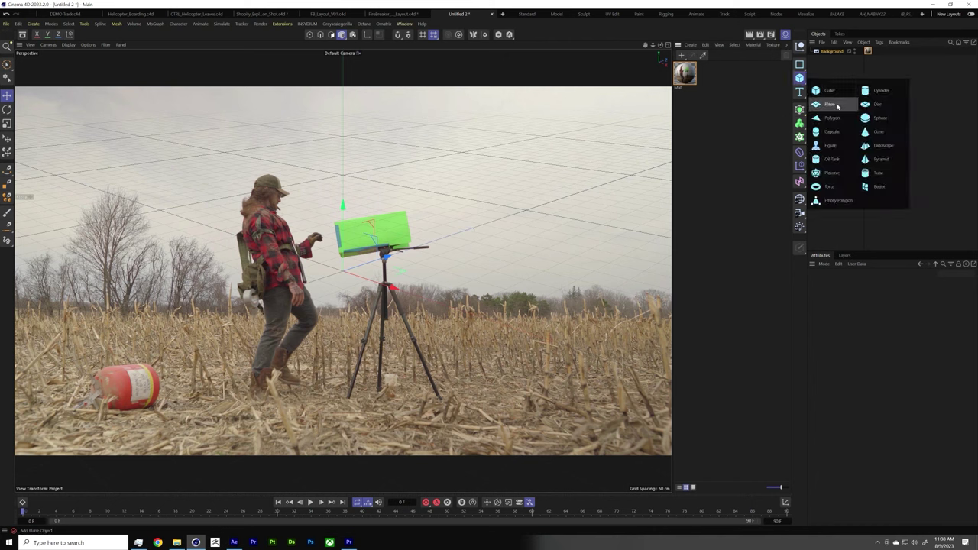
click(831, 104)
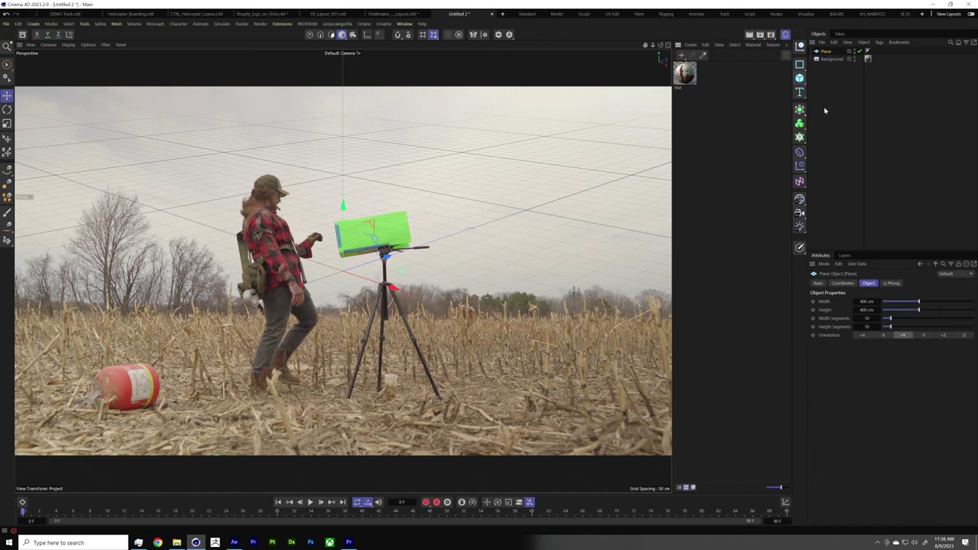
click(801, 215)
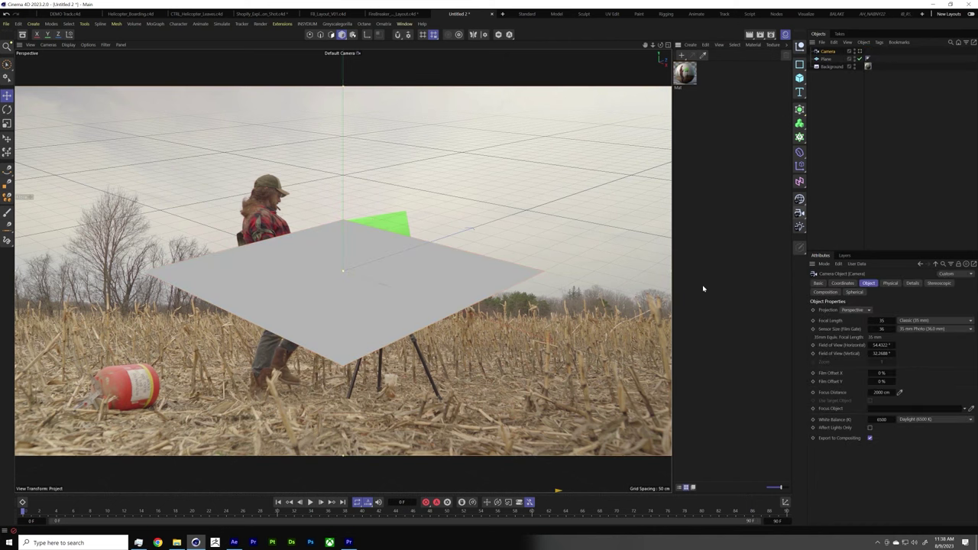
click(860, 52)
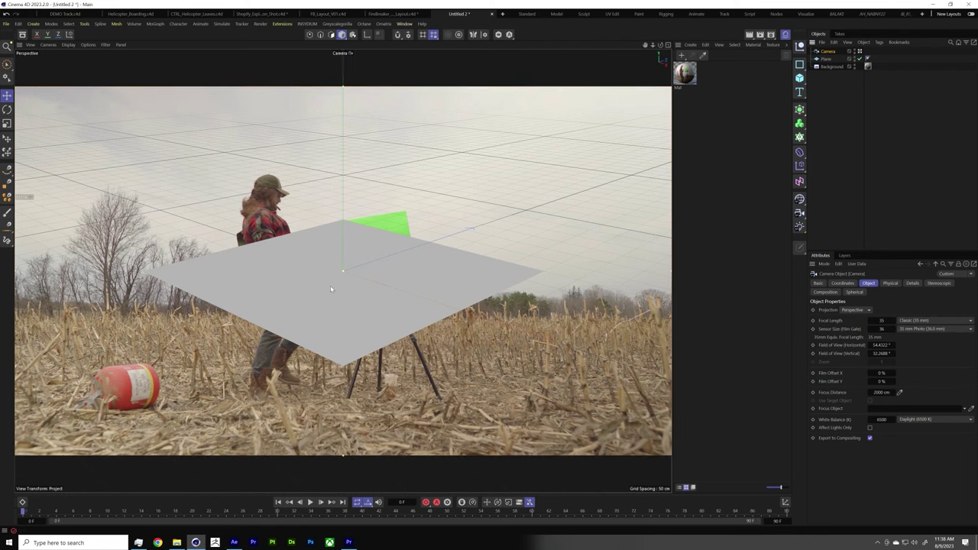
Step: Orbit, dolly and pan the camera so the plane lines up with the field's ground
alt+drag(331, 289, 323, 285)
alt+middle_drag(322, 284, 389, 375)
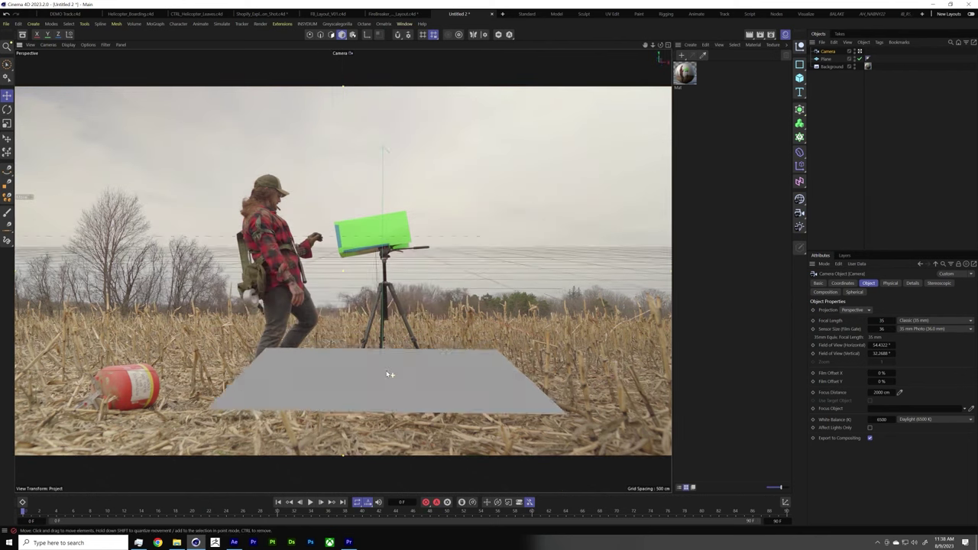
alt+right_drag(390, 374, 424, 375)
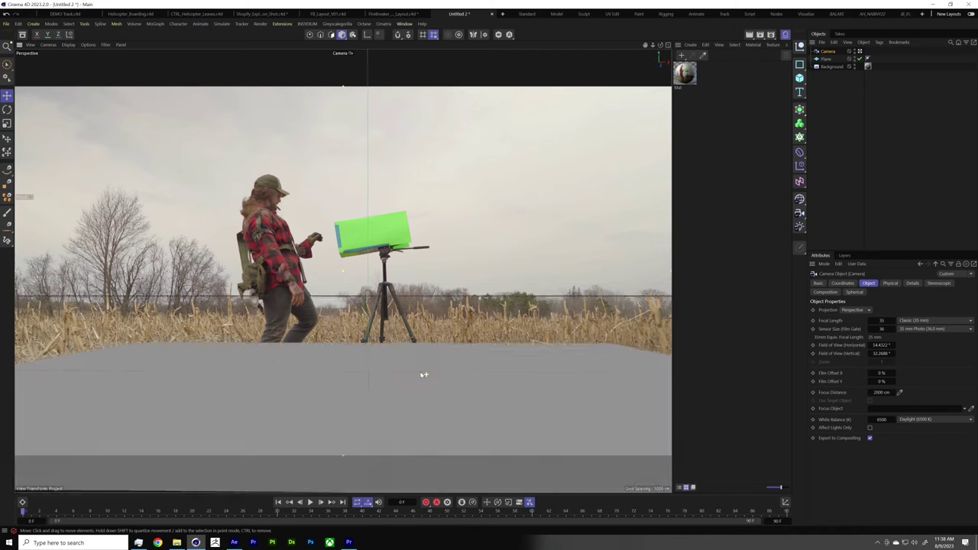
alt+middle_drag(424, 375, 383, 367)
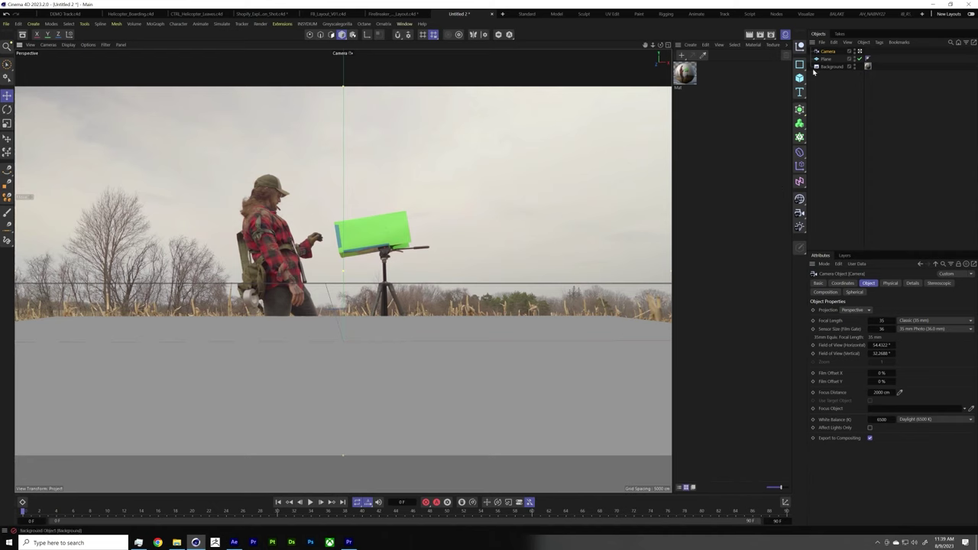
Step: Add a Protection tag to the Camera, then bring up the drone's tex folder in File Explorer
right_click(833, 52)
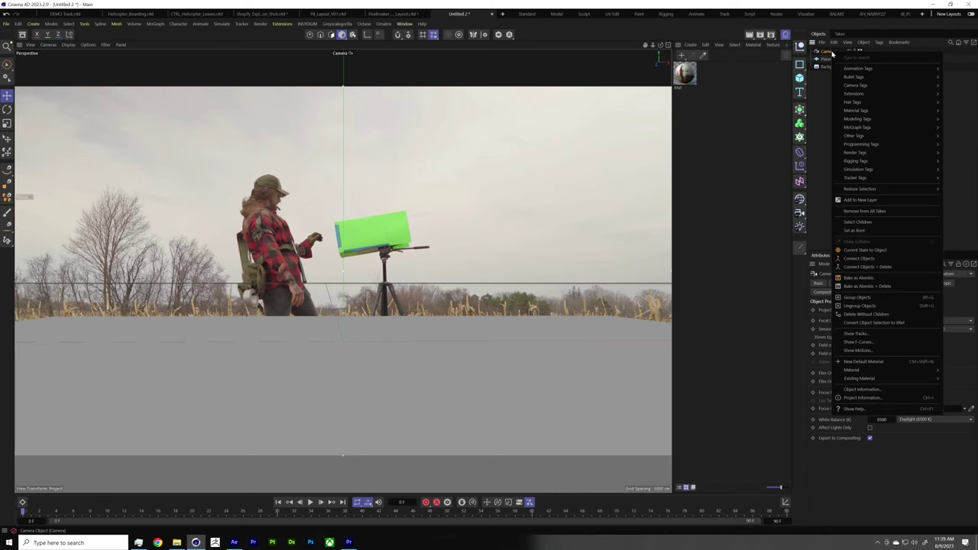
mouse_move(868, 162)
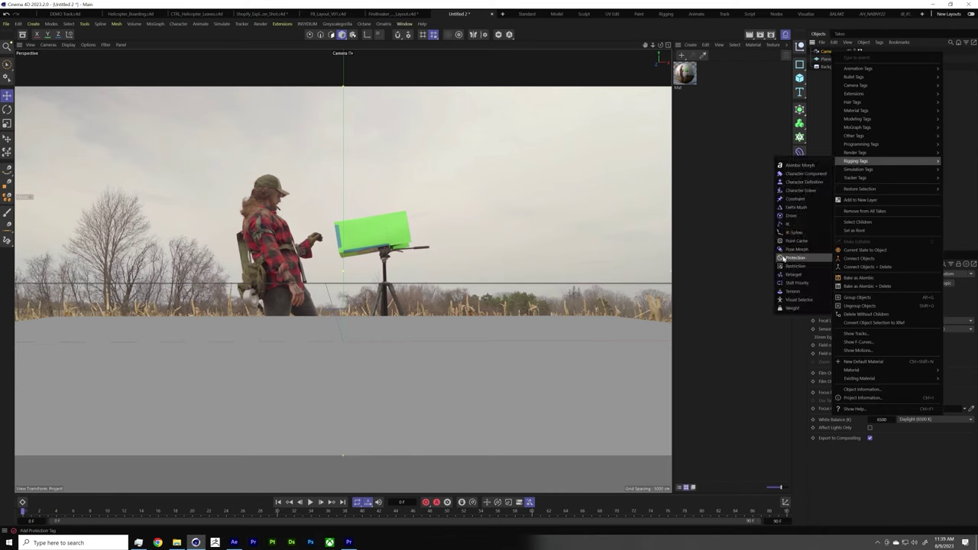
click(795, 258)
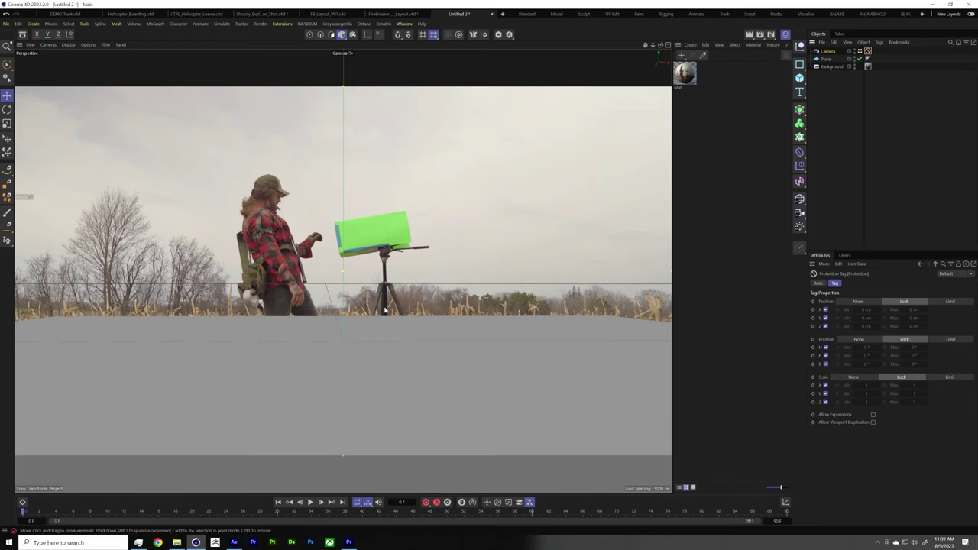
click(177, 543)
Step: Open the RenderCrate-Futuristic_Drone_4K folder, then close the Futuristic_Drone.fbx project without saving
click(736, 372)
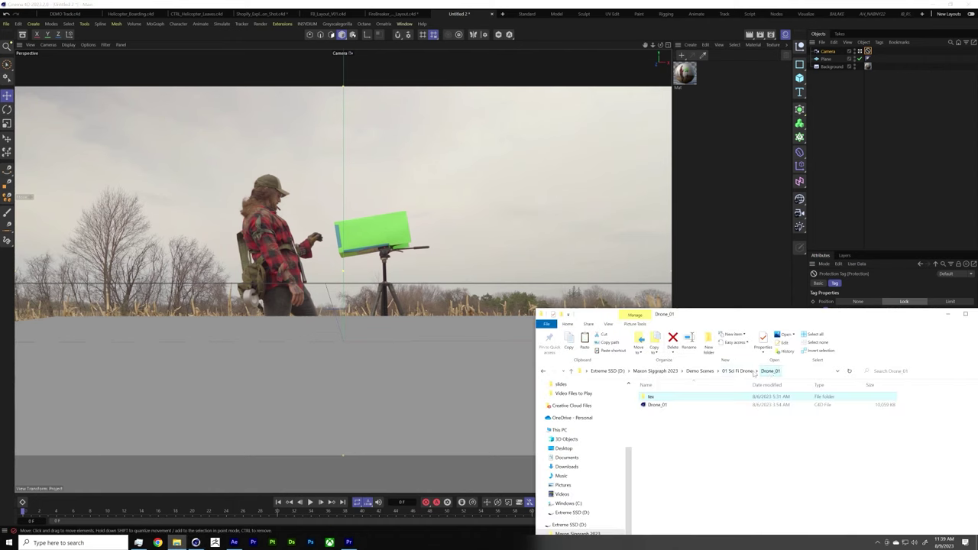
drag(774, 318, 640, 226)
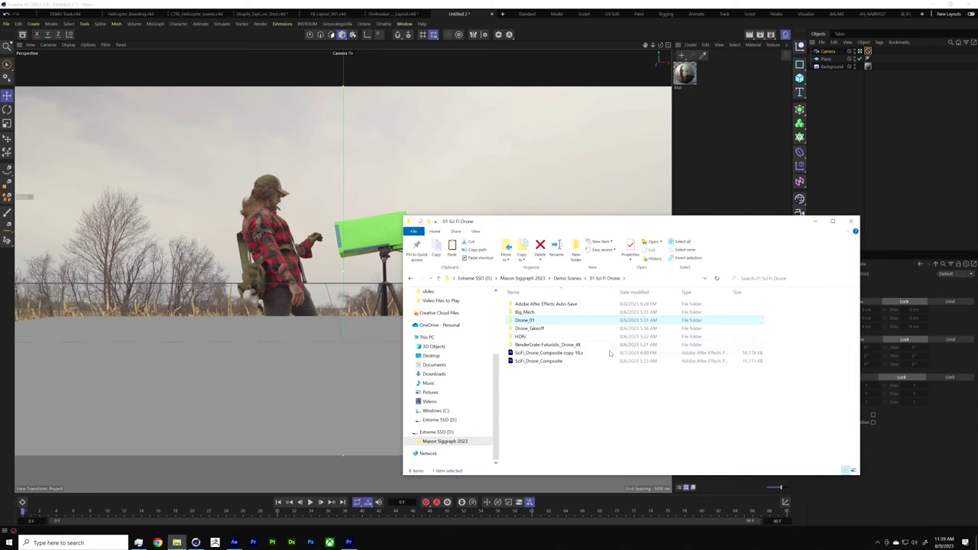
double_click(591, 346)
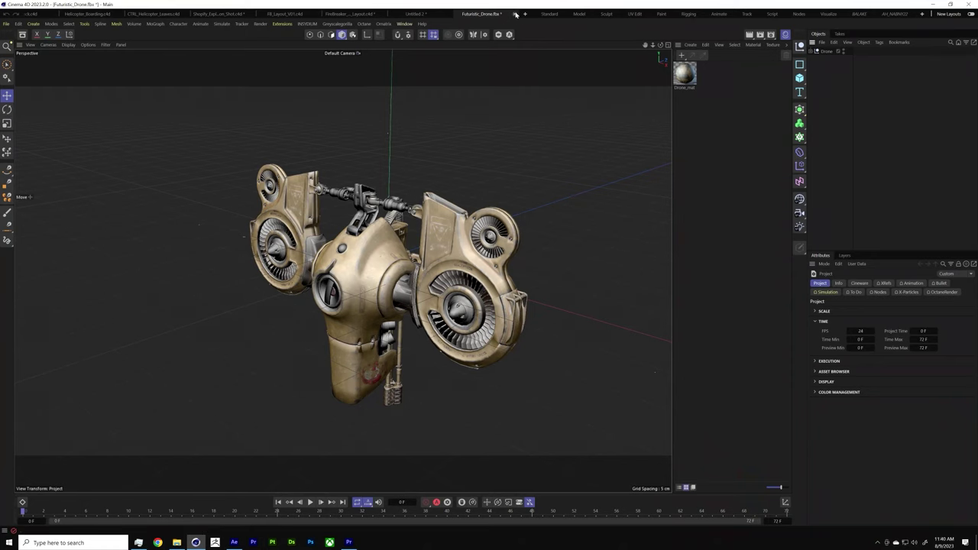
click(516, 14)
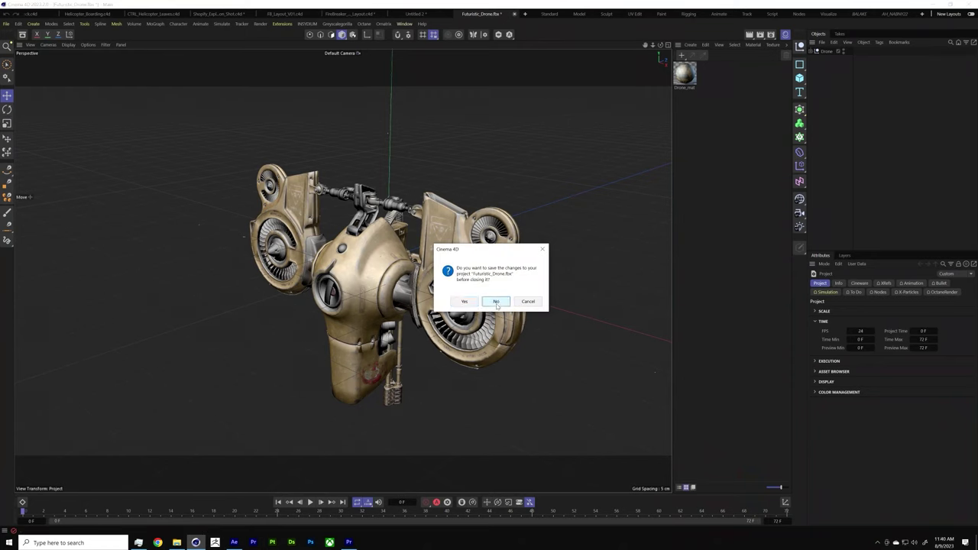
click(497, 301)
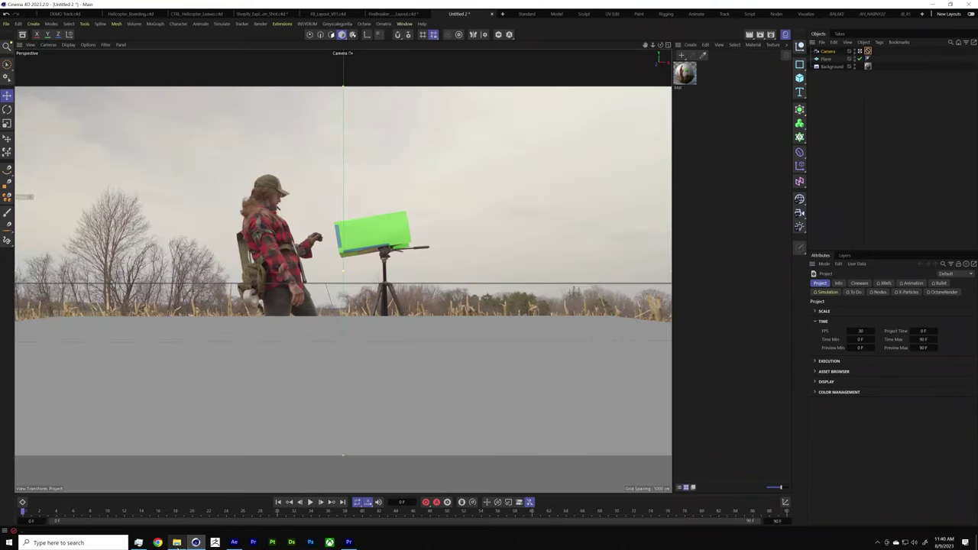
Step: Drag the Futuristic_Drone FBX from Explorer into the viewport and accept the FBX import settings
click(177, 543)
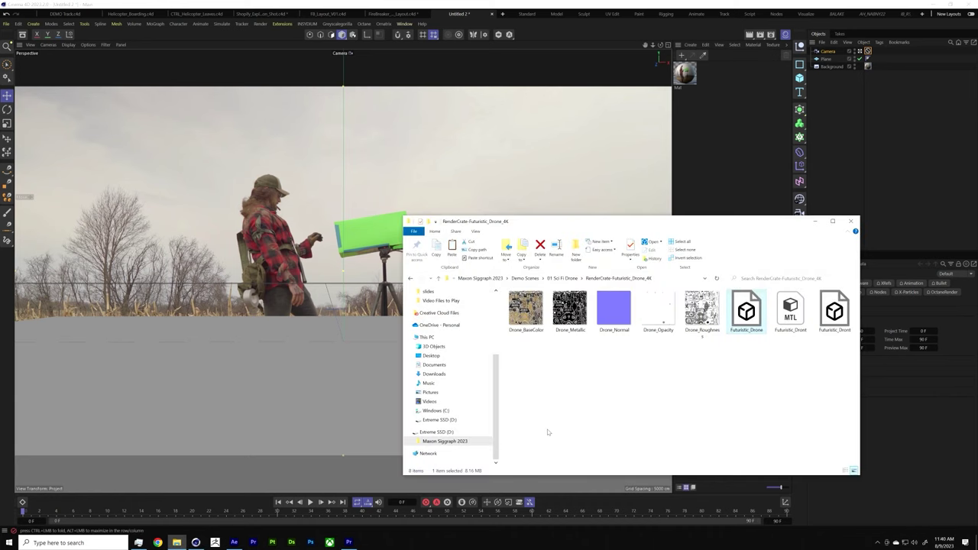
drag(747, 314, 251, 357)
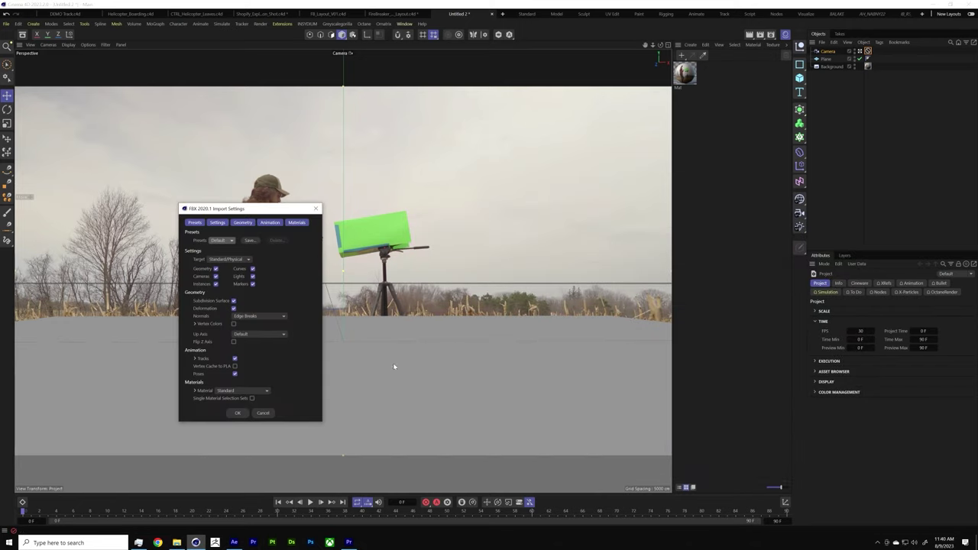
click(237, 414)
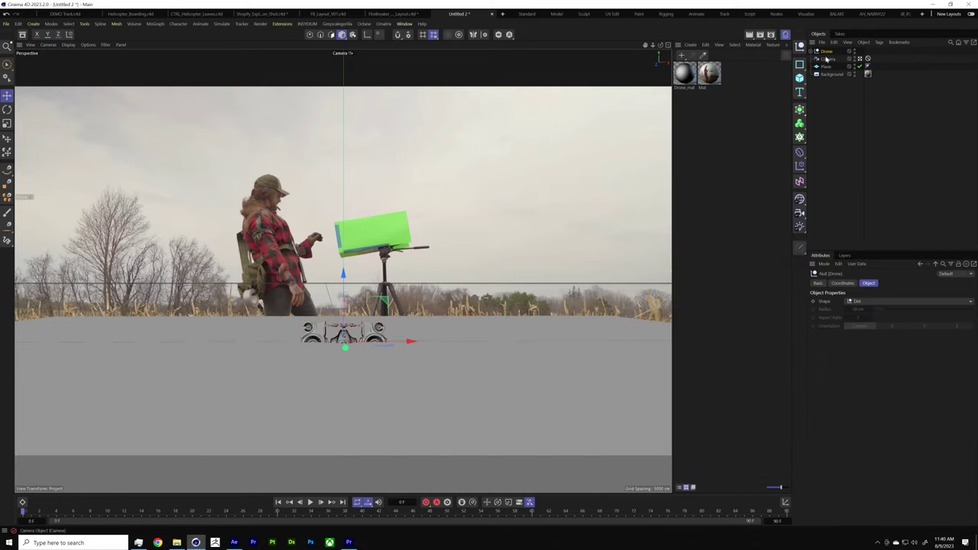
Step: Rotate, scale and move the drone to hover over the field, then open Render Settings with Ctrl+B
key(r)
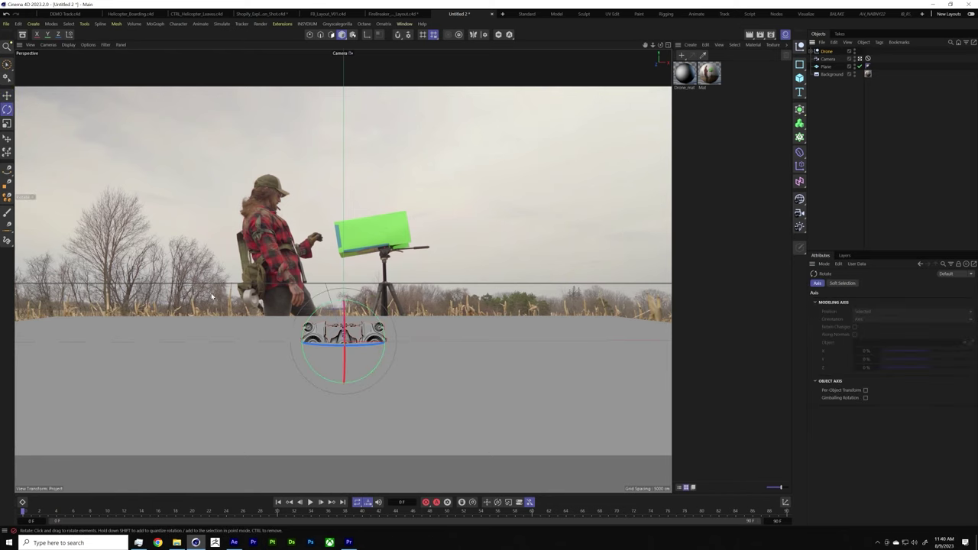
drag(346, 334, 282, 339)
click(6, 123)
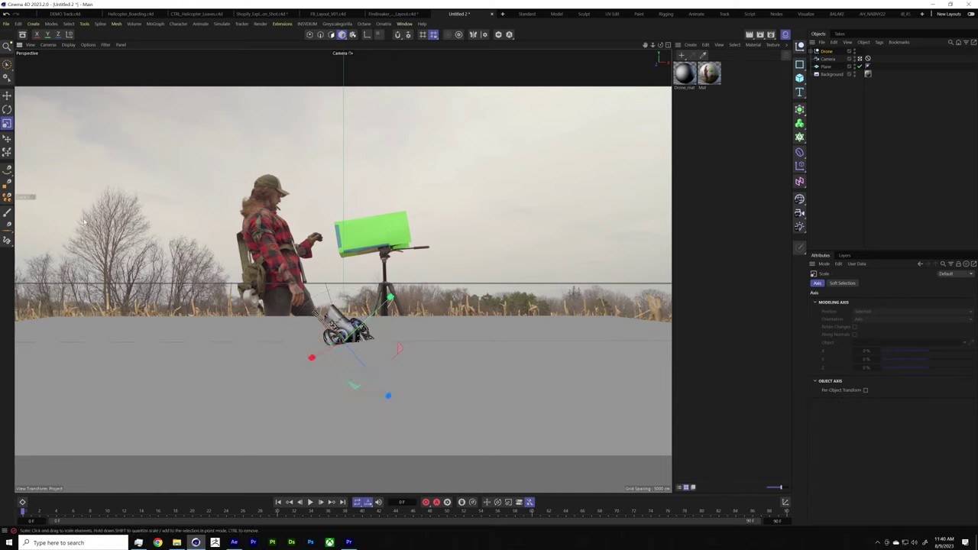
drag(348, 337, 742, 166)
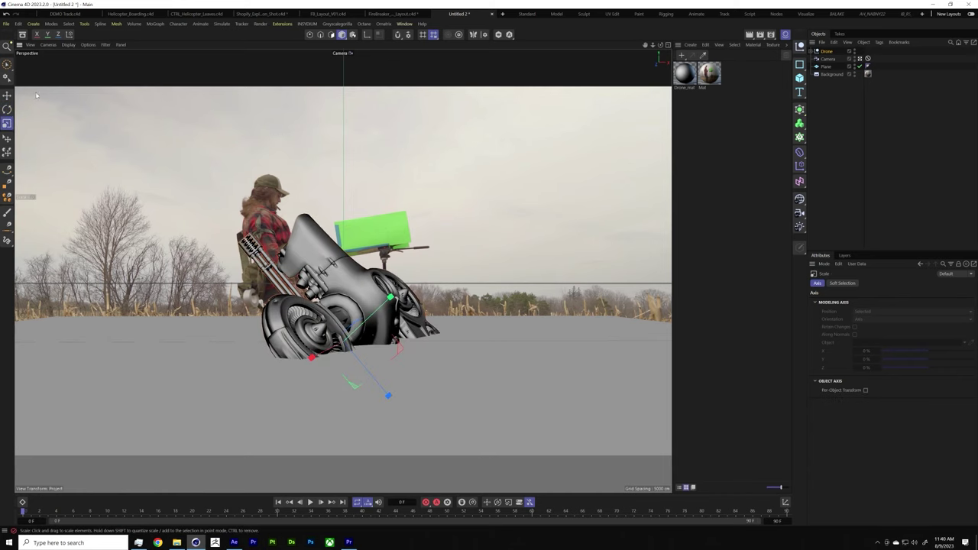
key(e)
drag(370, 361, 526, 300)
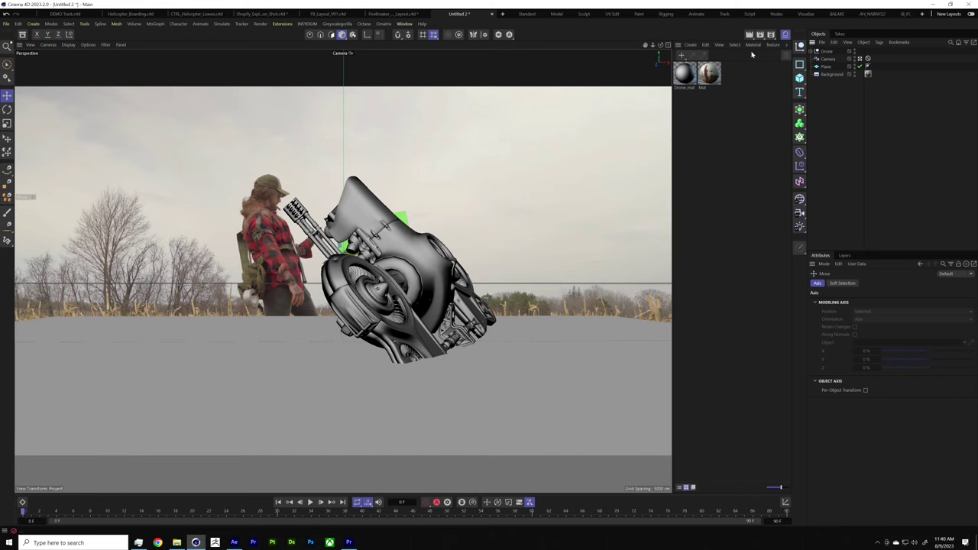
key(ctrl+b)
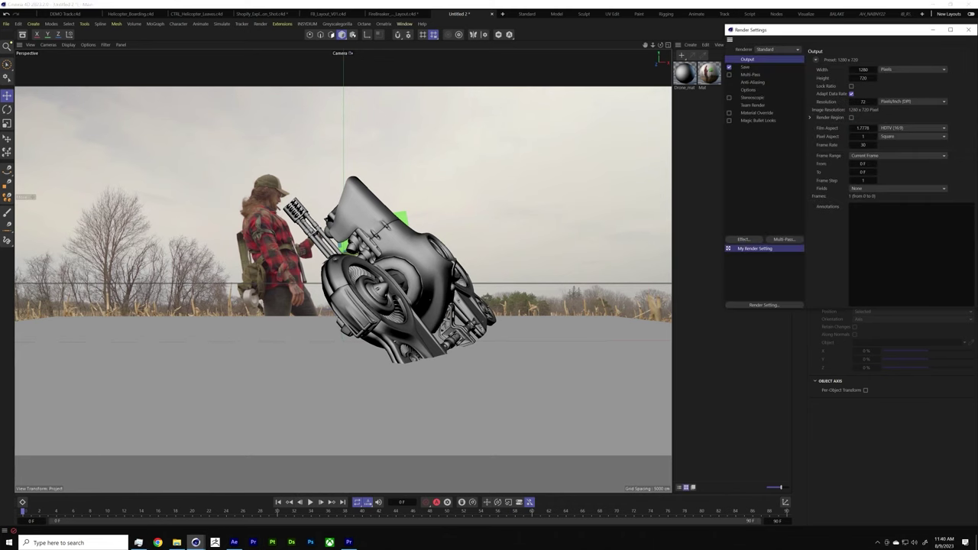
Step: Switch the renderer to Redshift and close Render Settings
drag(757, 30, 491, 84)
click(520, 105)
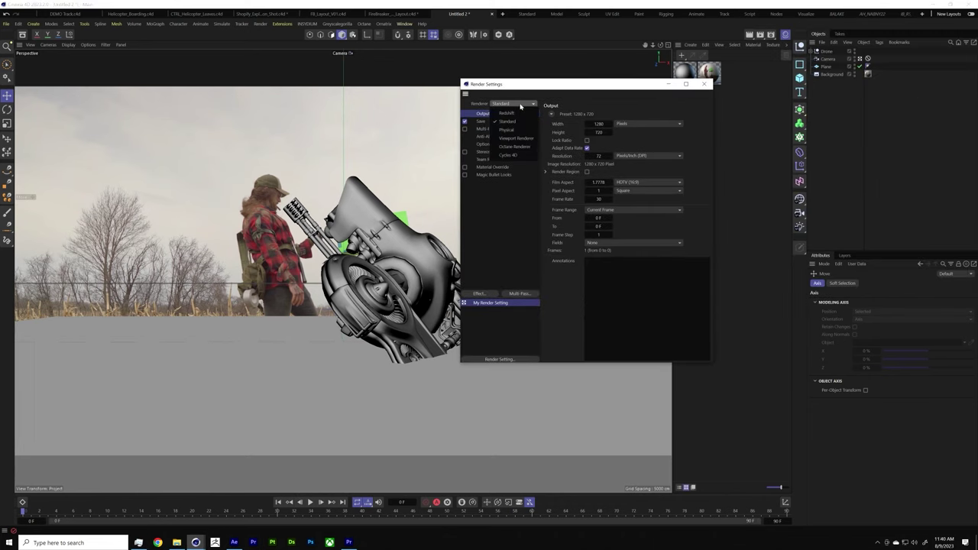
click(508, 113)
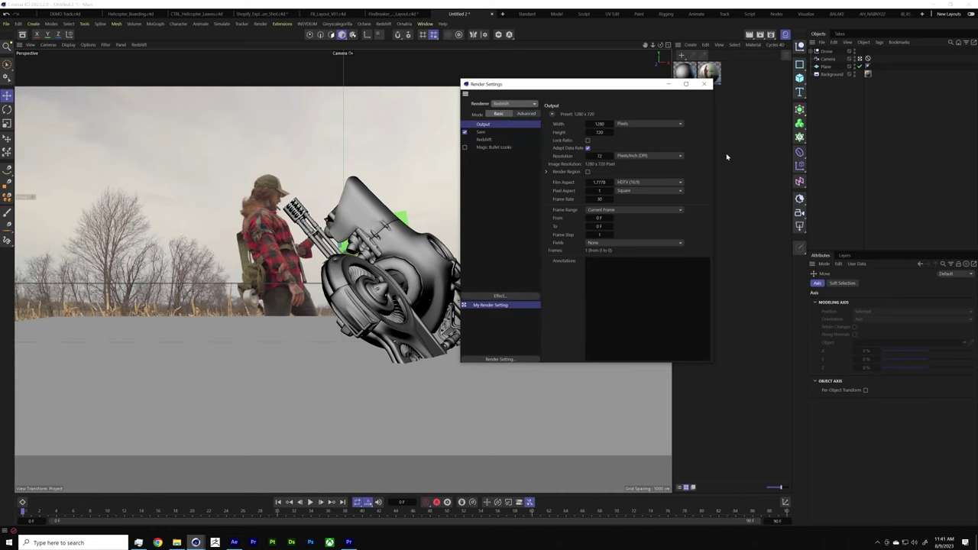
click(704, 84)
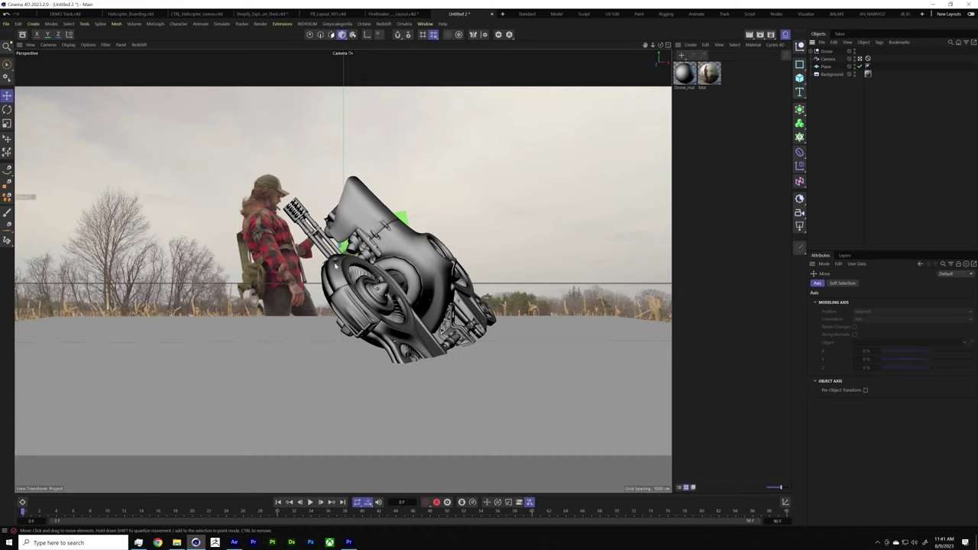
Step: Create a new RS Shader material and open it in the Shader Graph
double_click(698, 119)
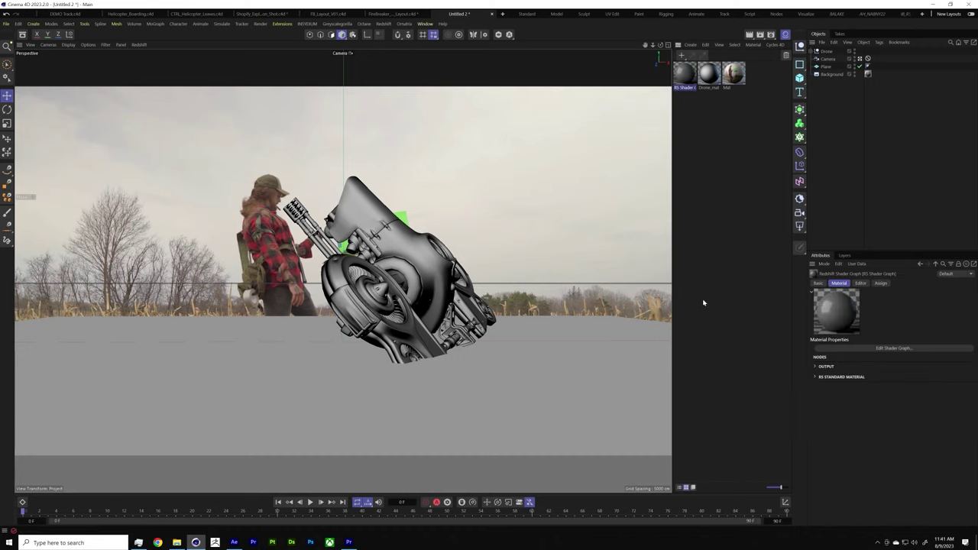
double_click(685, 78)
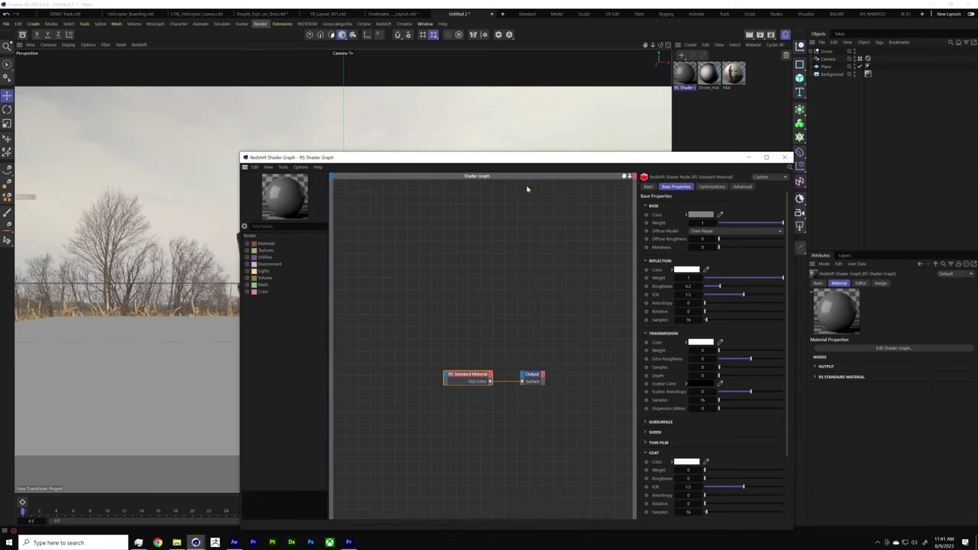
drag(535, 159, 539, 52)
Step: Tidy the standard material and Output nodes in the graph, then bring up the drone texture folder
drag(480, 265, 482, 257)
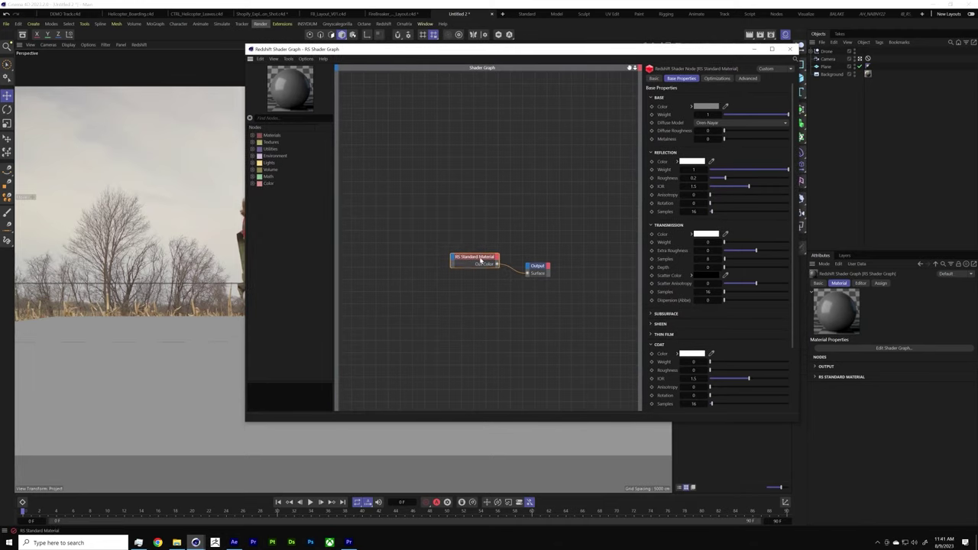
click(539, 269)
click(458, 225)
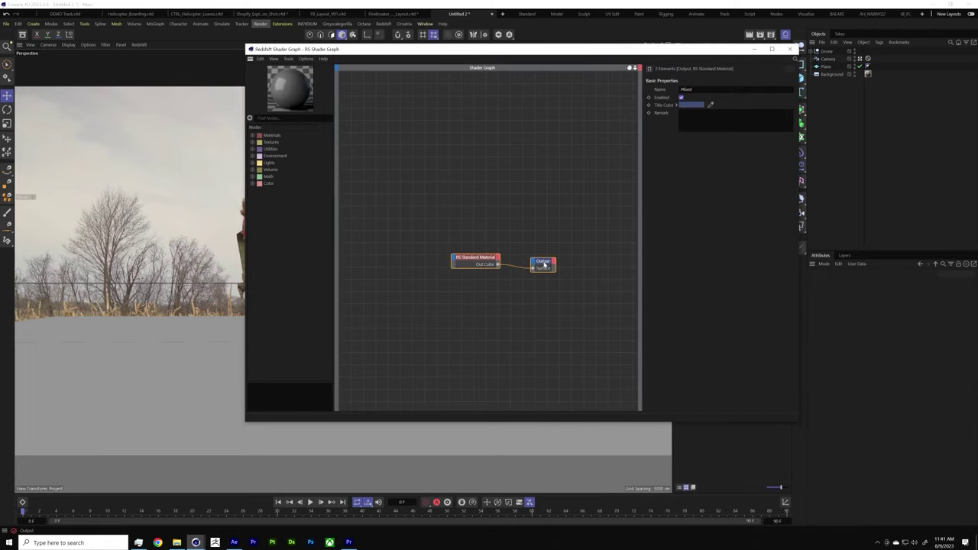
middle_drag(449, 390, 483, 365)
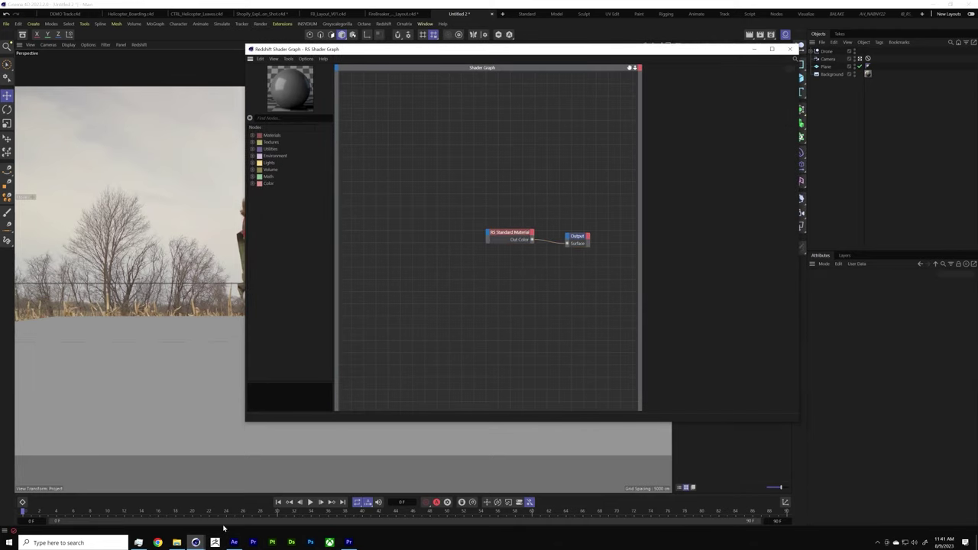
click(177, 543)
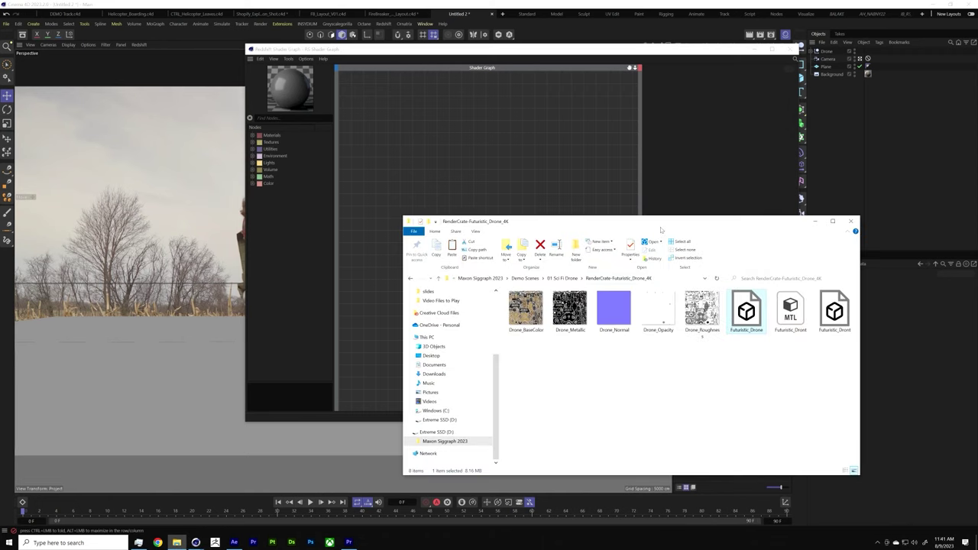
Step: Drag the five drone texture images from Explorer into the Shader Graph
drag(669, 221, 603, 235)
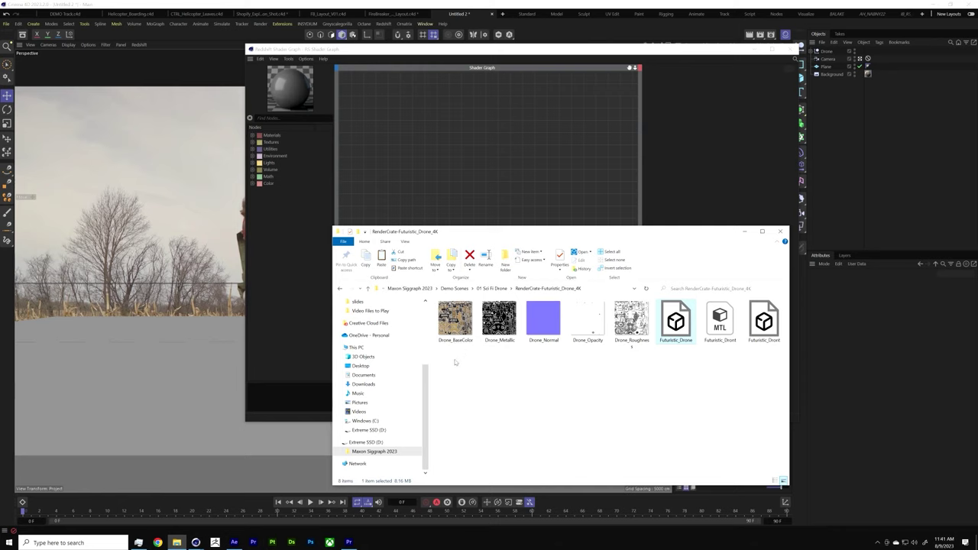
drag(455, 363, 419, 103)
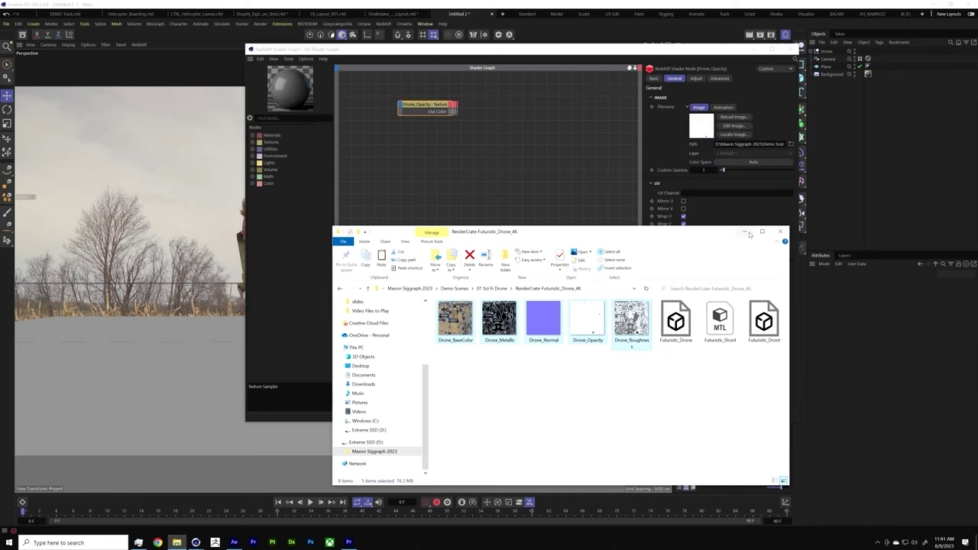
click(746, 232)
click(438, 127)
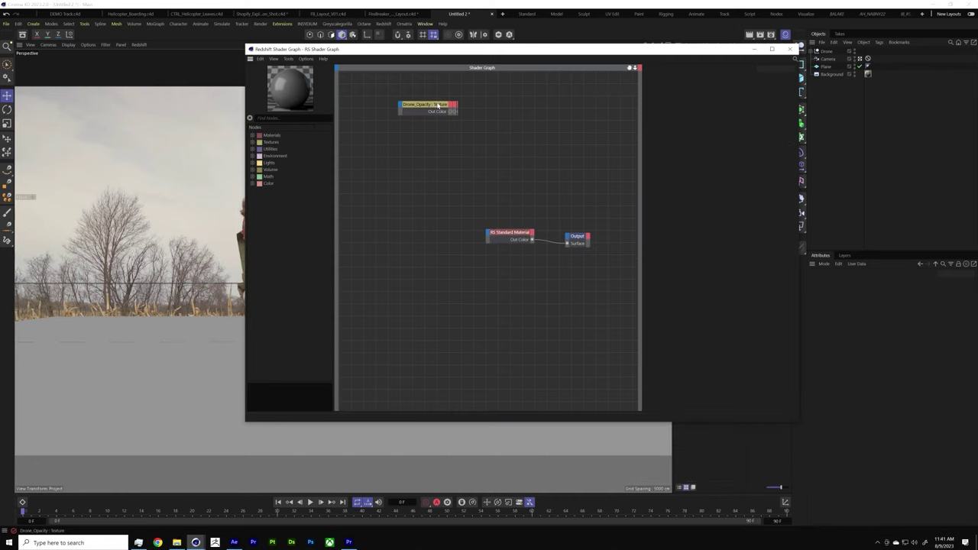
Step: Spread the stacked Normal, Metallic, Roughness and BaseColor texture nodes apart
click(443, 108)
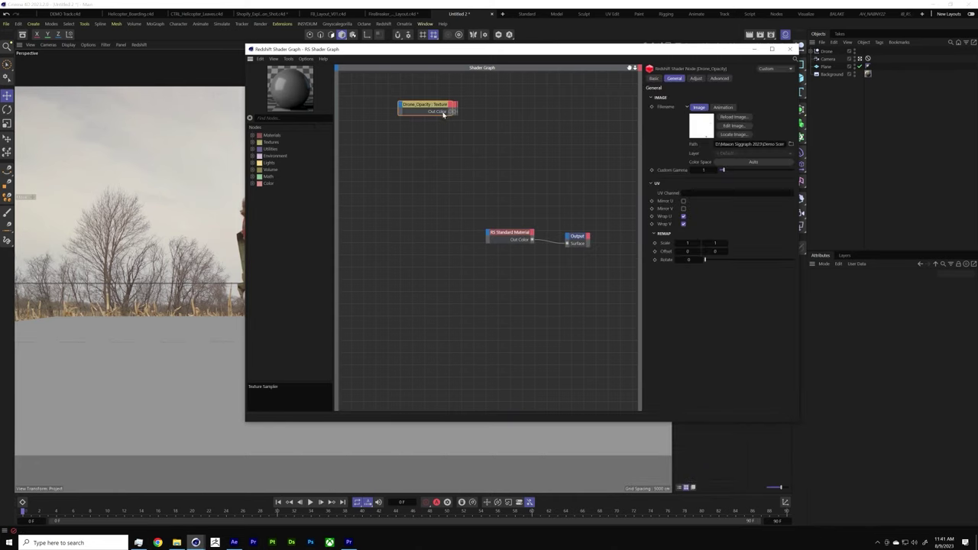
drag(443, 109, 423, 283)
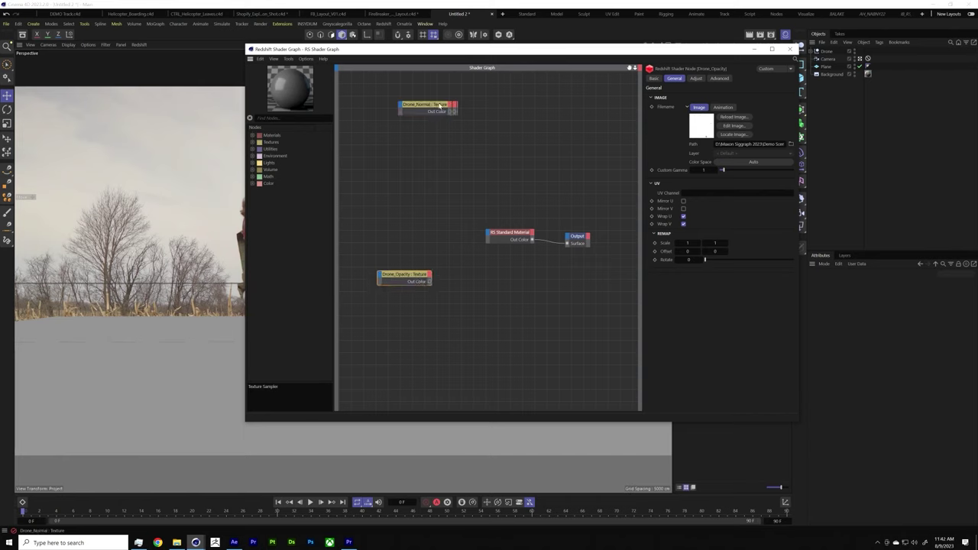
click(434, 107)
drag(429, 108, 405, 317)
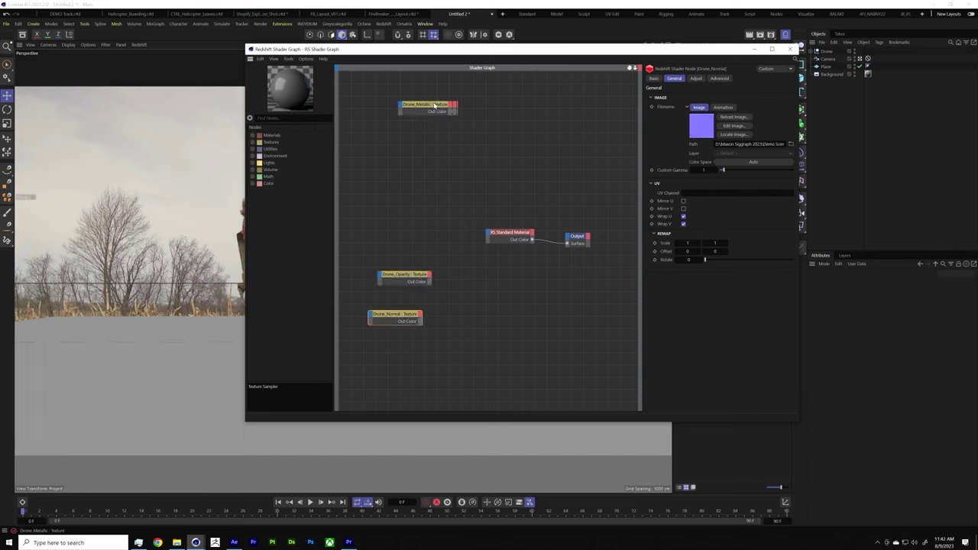
drag(430, 107, 399, 236)
drag(435, 107, 405, 184)
click(475, 136)
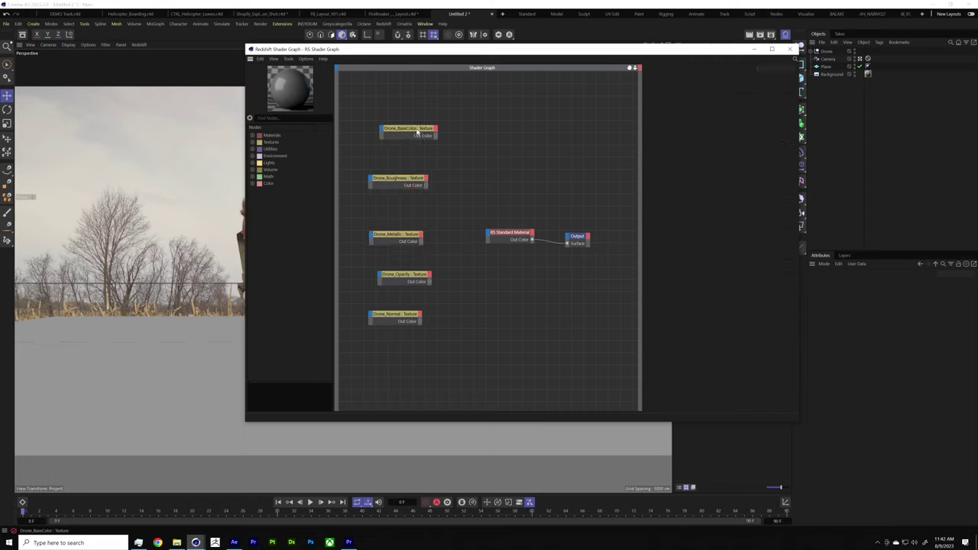
drag(437, 136, 489, 237)
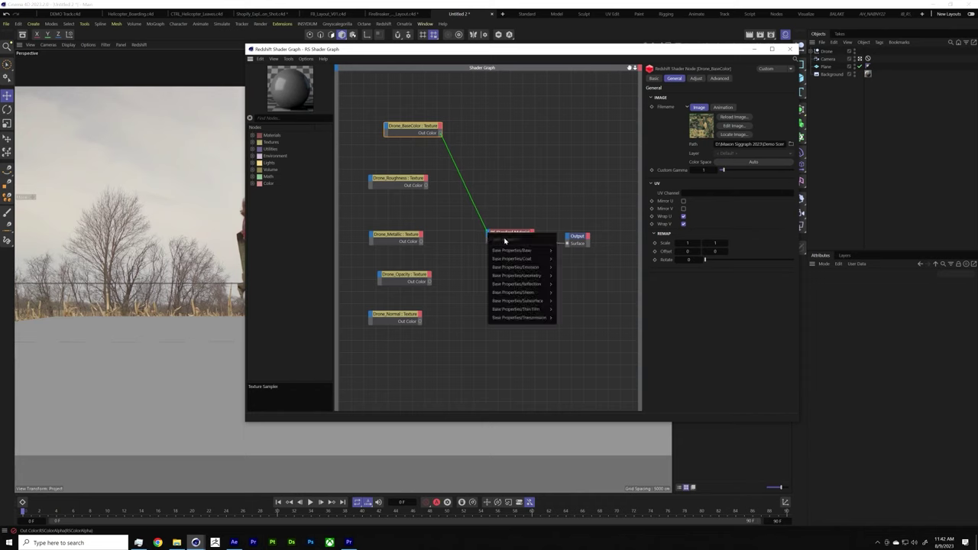
Step: Connect Drone_BaseColor to Base Color and Drone_Roughness to Refl Roughness
mouse_move(539, 252)
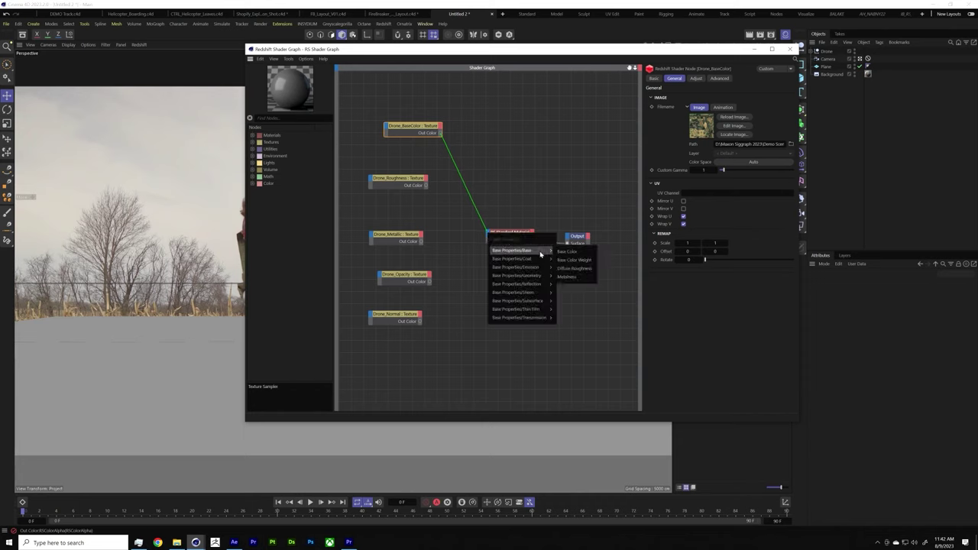
click(582, 253)
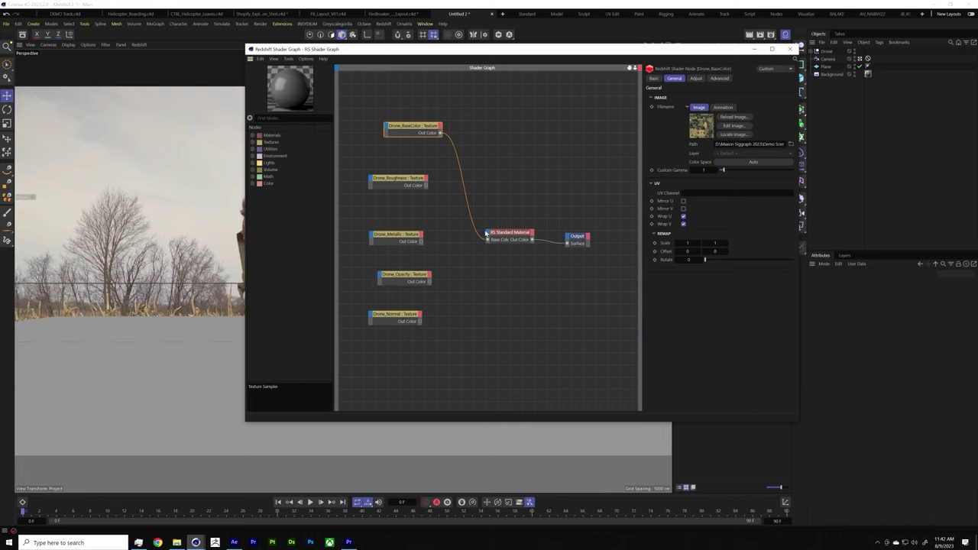
drag(427, 185, 489, 237)
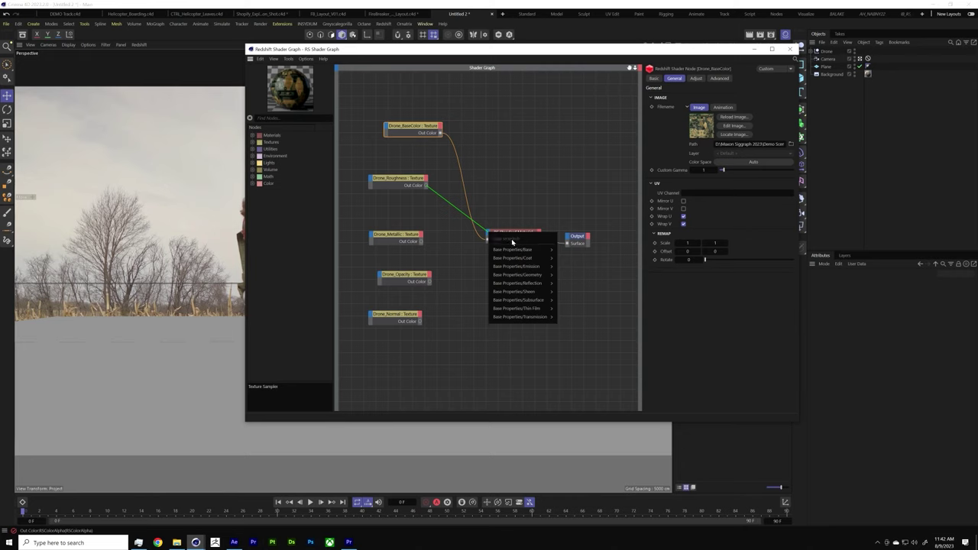
mouse_move(539, 288)
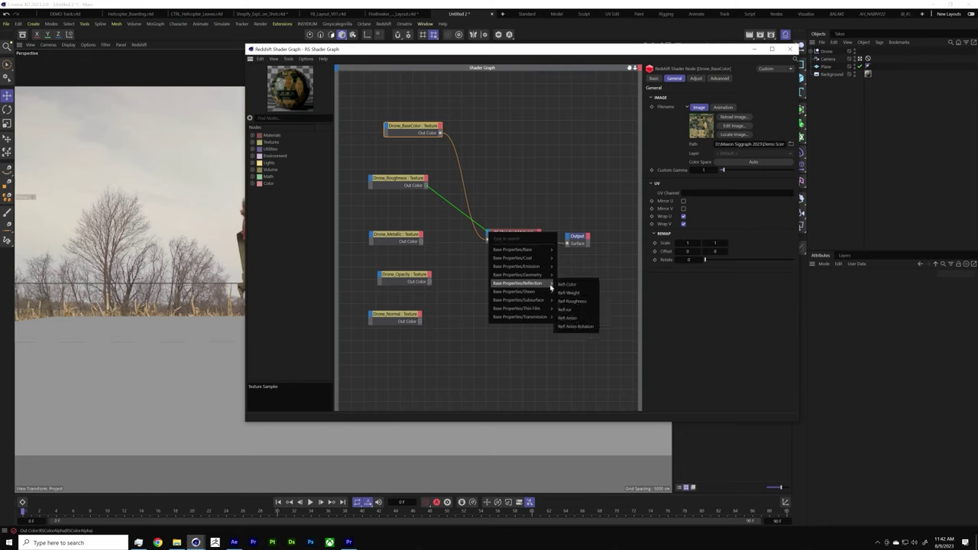
click(572, 301)
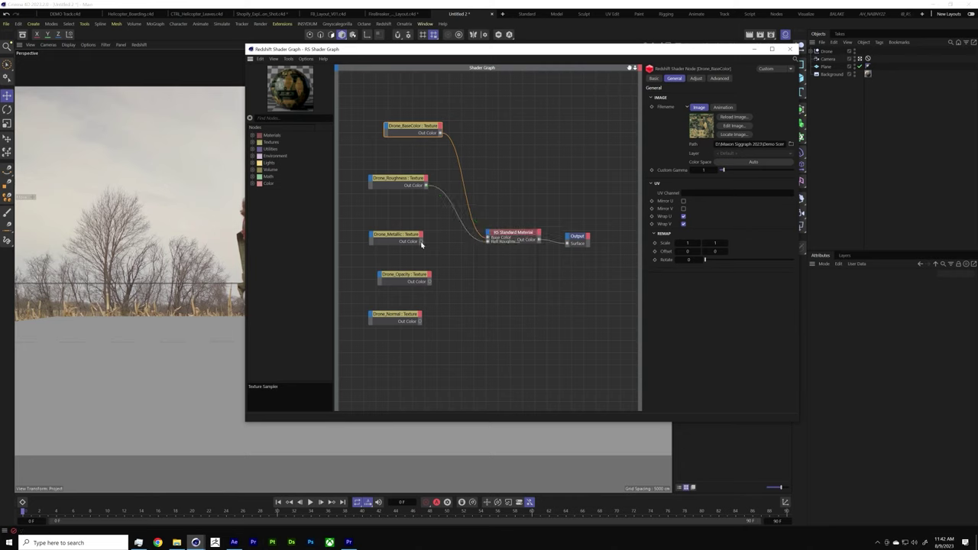
Step: Connect Drone_Metallic to Metalness and delete the Drone_Opacity node
drag(488, 238, 489, 240)
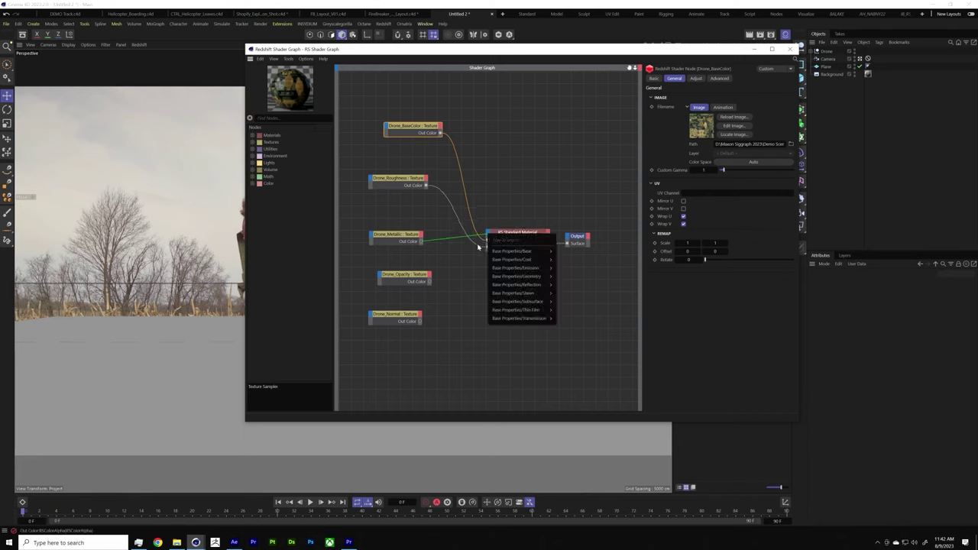
mouse_move(540, 252)
mouse_move(544, 285)
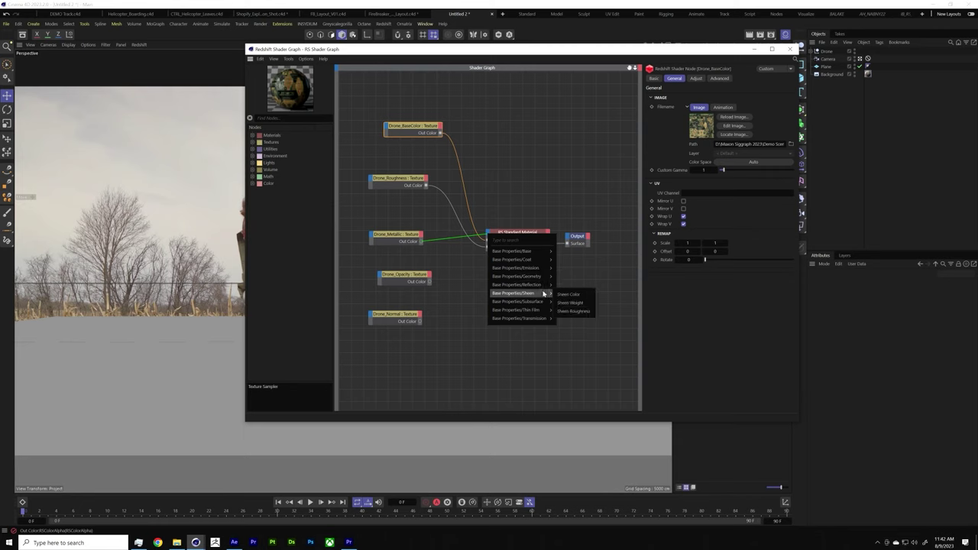
mouse_move(538, 323)
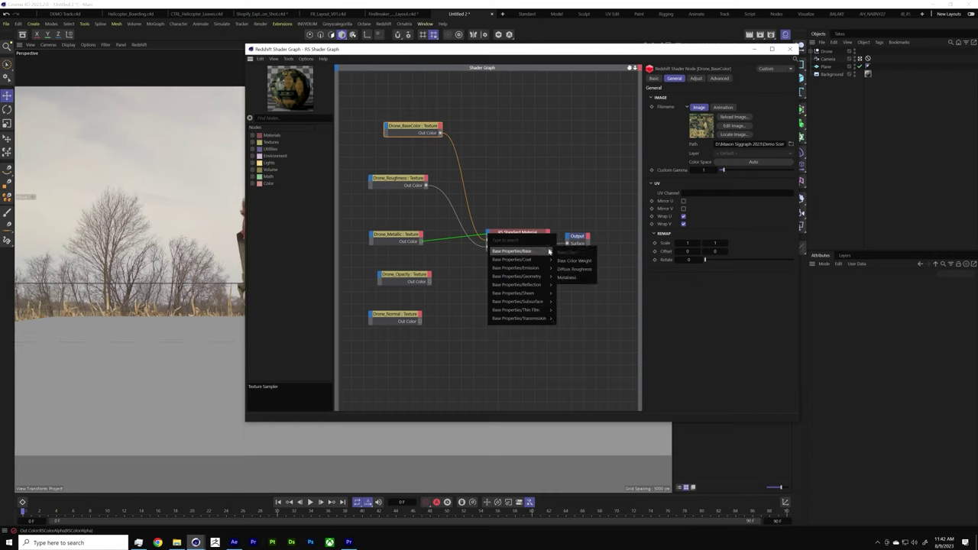
click(571, 278)
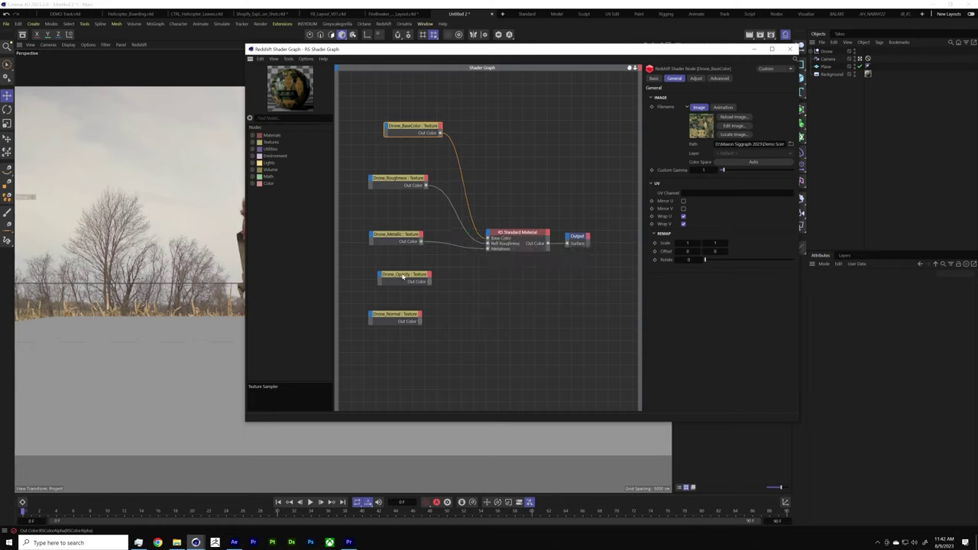
drag(402, 277, 378, 277)
key(Delete)
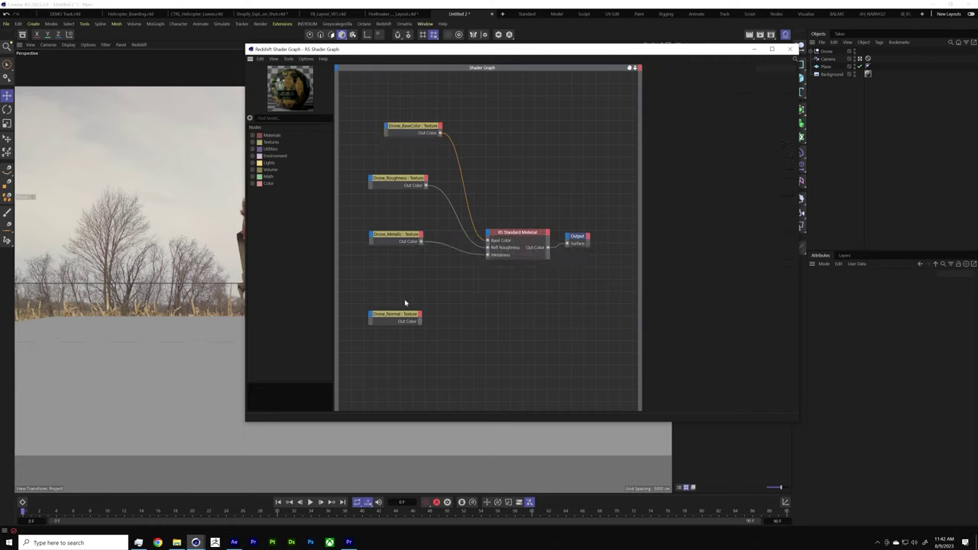
Step: Add an RS Bump Map node, feed Drone_Normal into it, and wire its output to Bump Input
drag(411, 320, 401, 329)
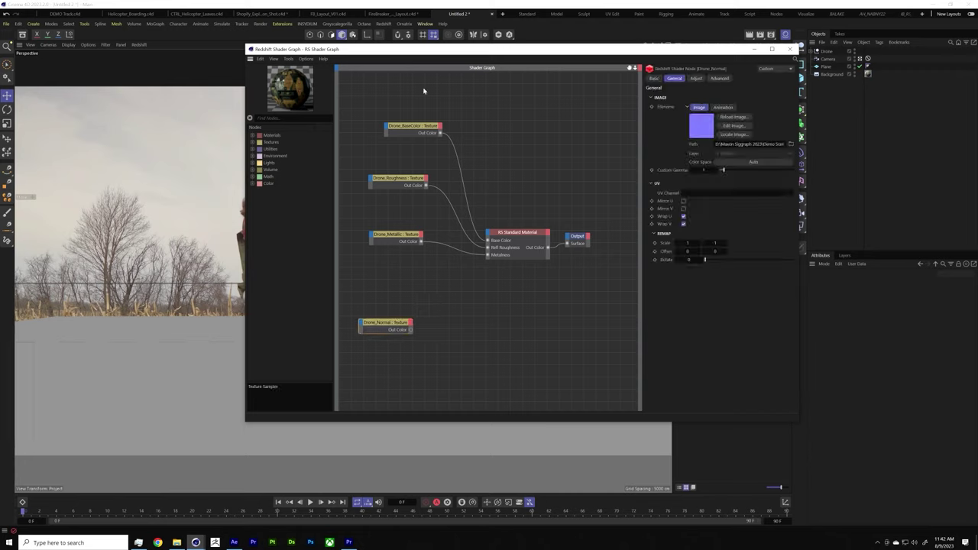
click(302, 119)
text(bump)
click(286, 156)
drag(448, 316, 461, 317)
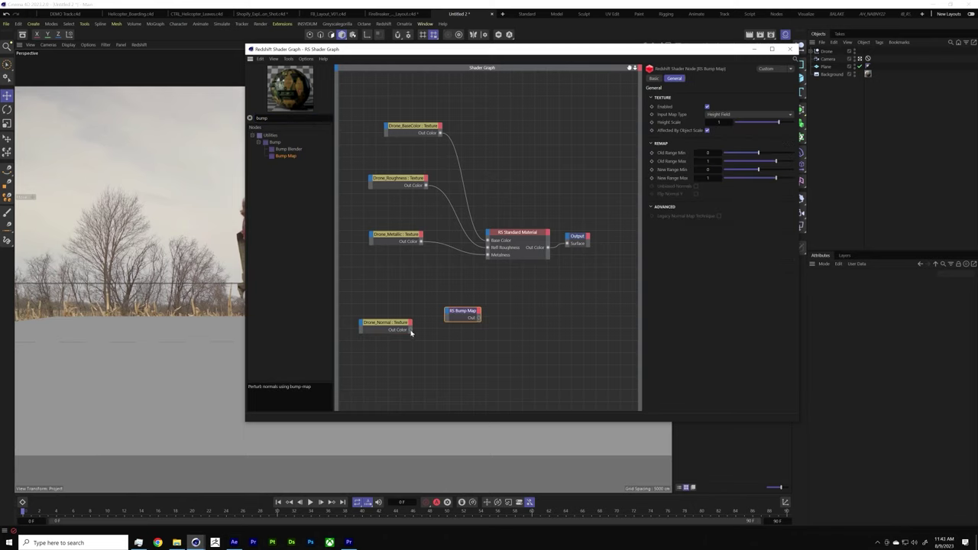
drag(412, 329, 454, 316)
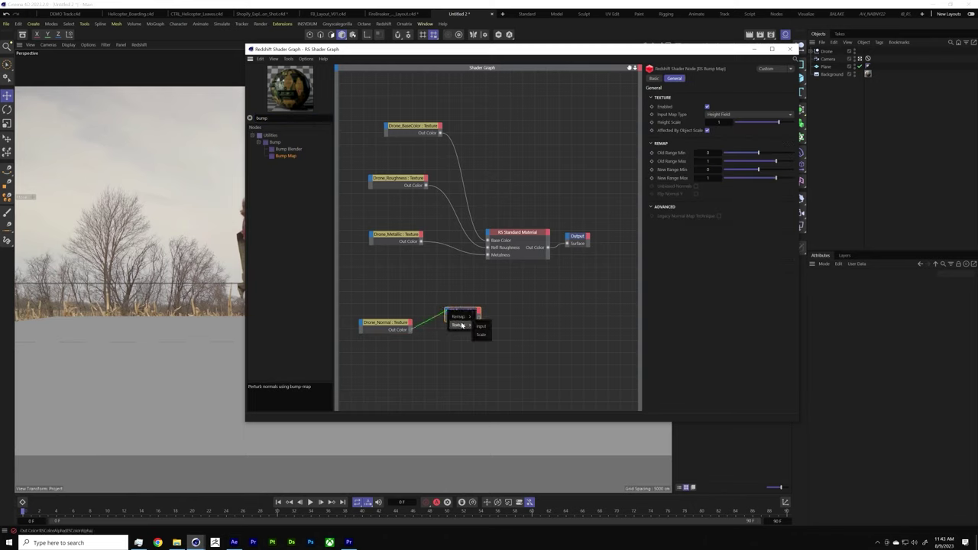
click(483, 327)
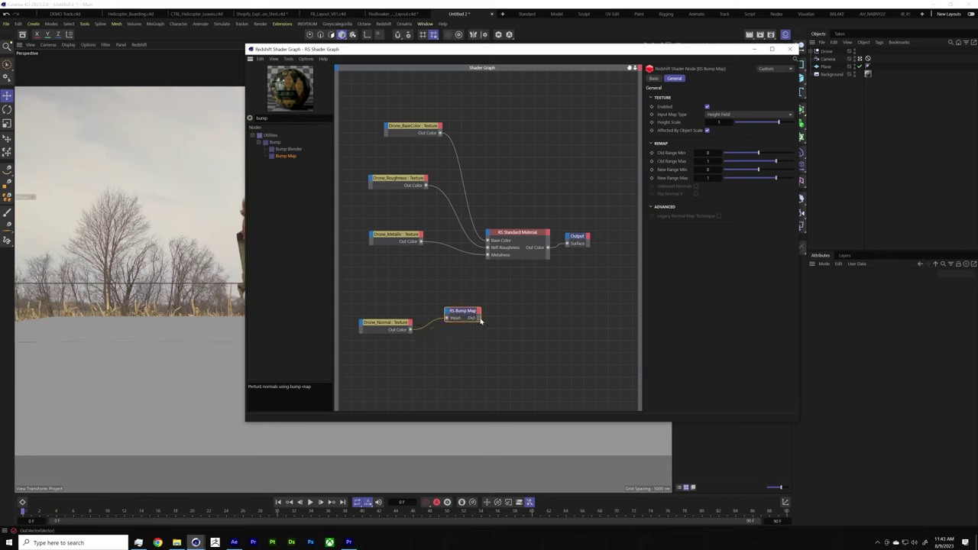
drag(478, 322, 491, 235)
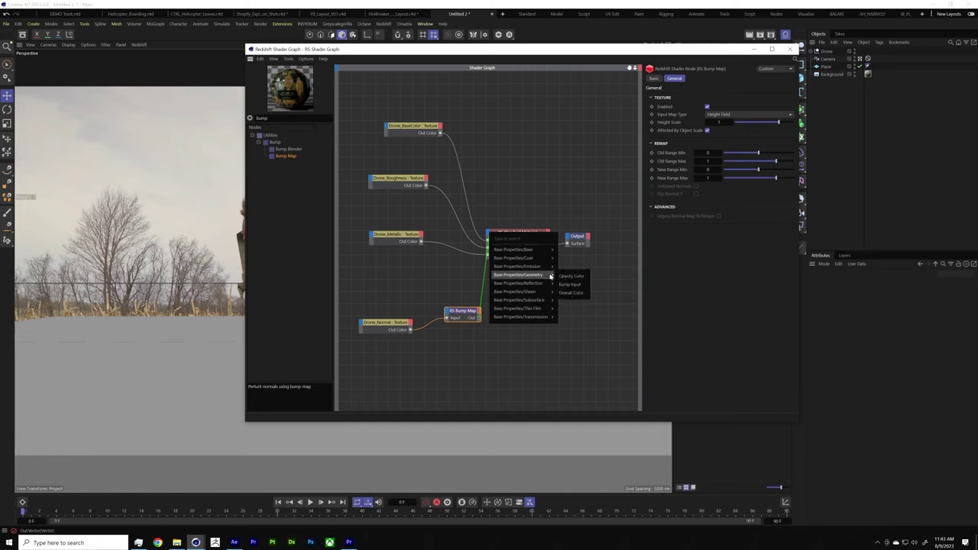
click(570, 284)
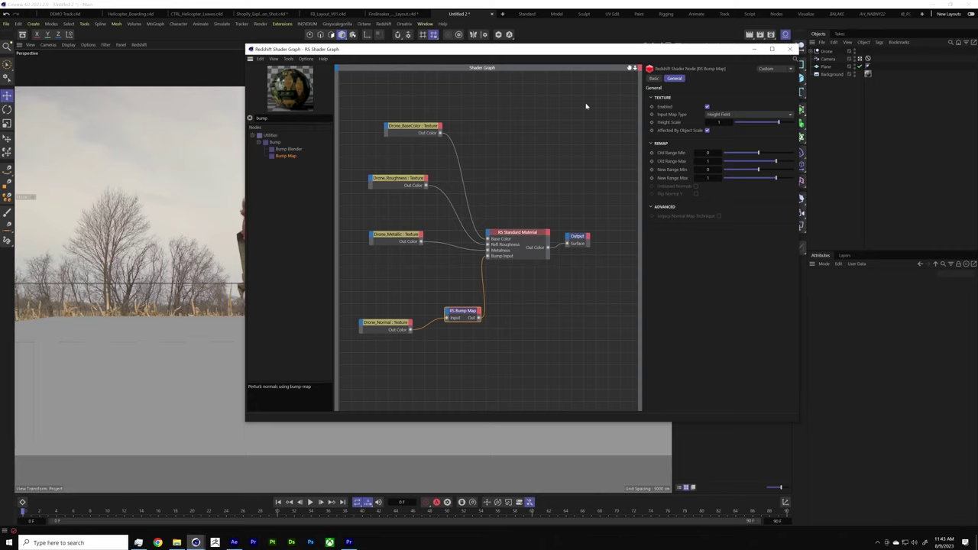
Step: Set the RS Bump Map's Input Map Type to Tangent-Space Normal
click(403, 328)
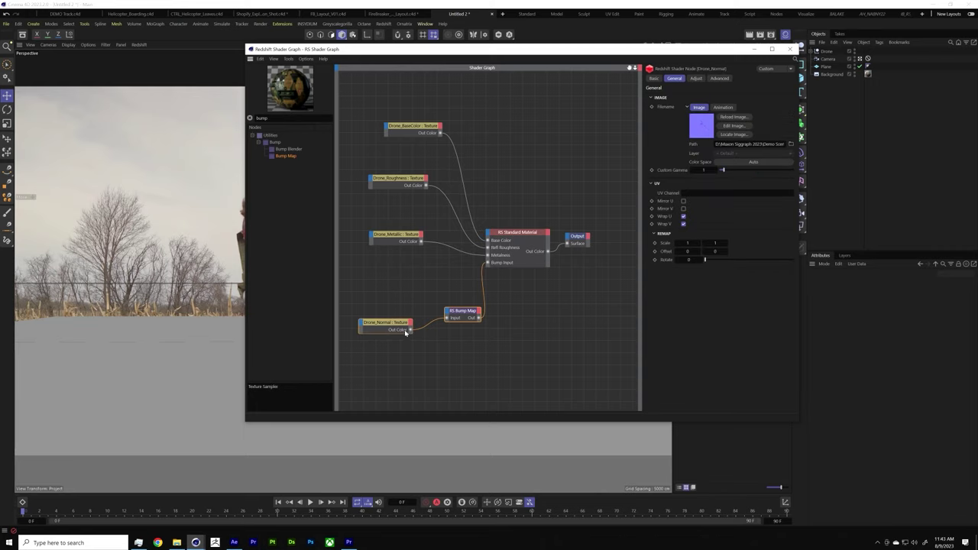
click(468, 313)
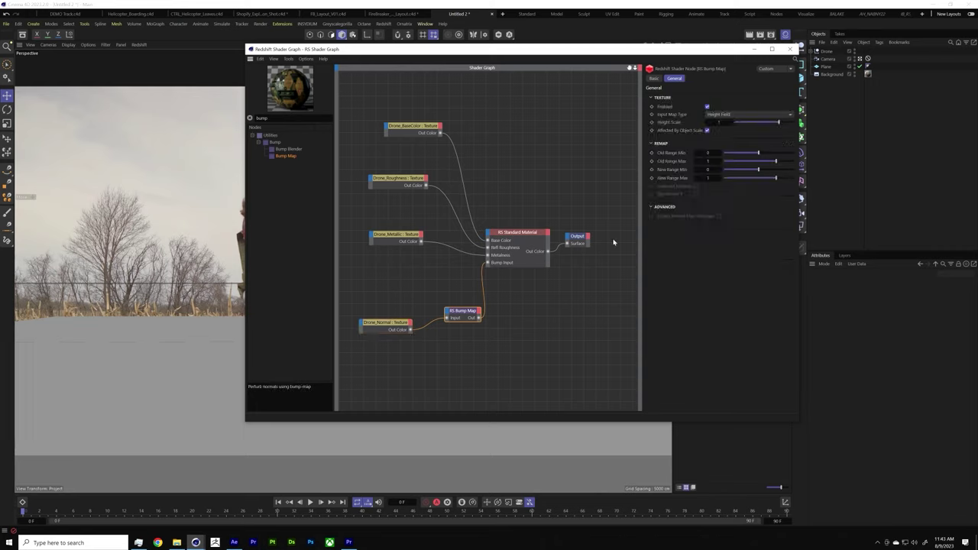
click(734, 115)
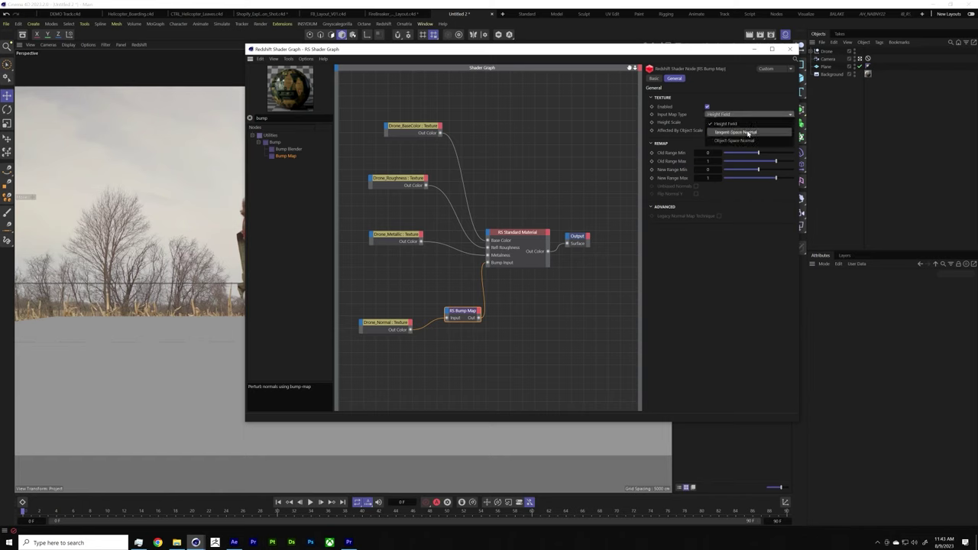
click(749, 133)
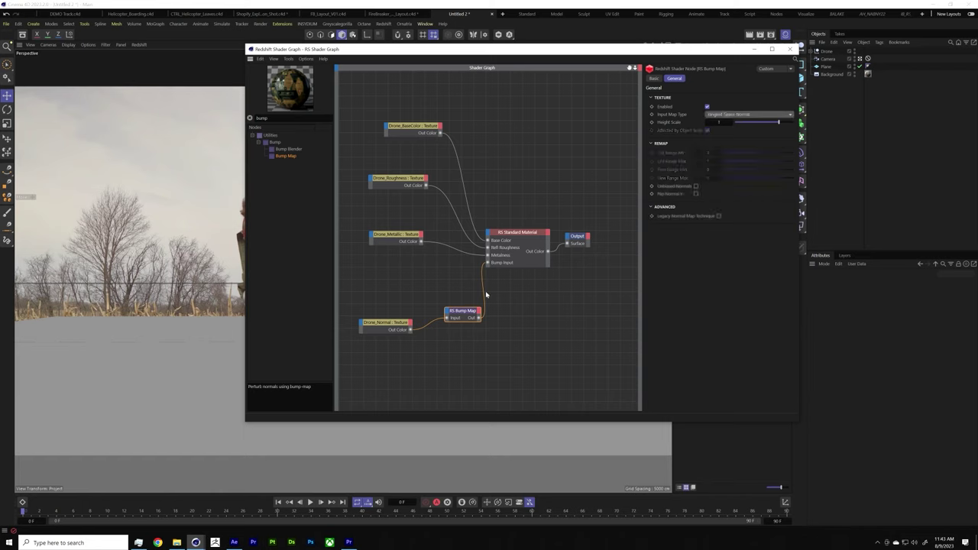
click(386, 322)
Step: Locate the Drone_Normal image in the drone texture folder and recheck the RS Bump Map settings
click(177, 542)
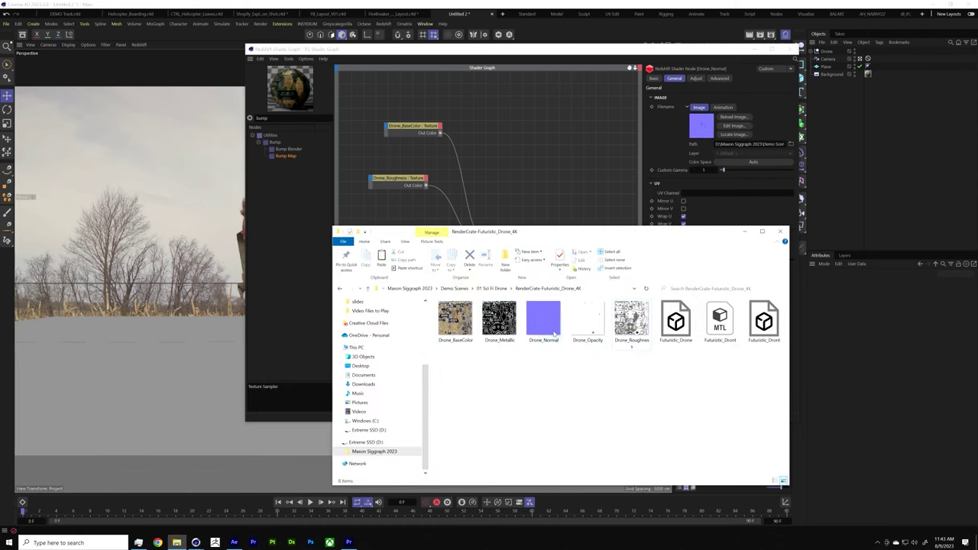
click(543, 320)
click(745, 231)
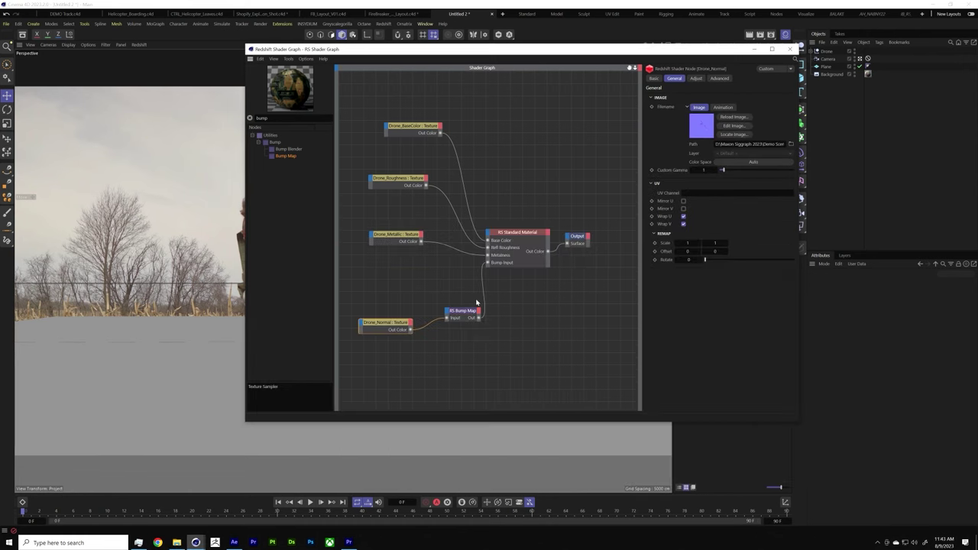
click(464, 312)
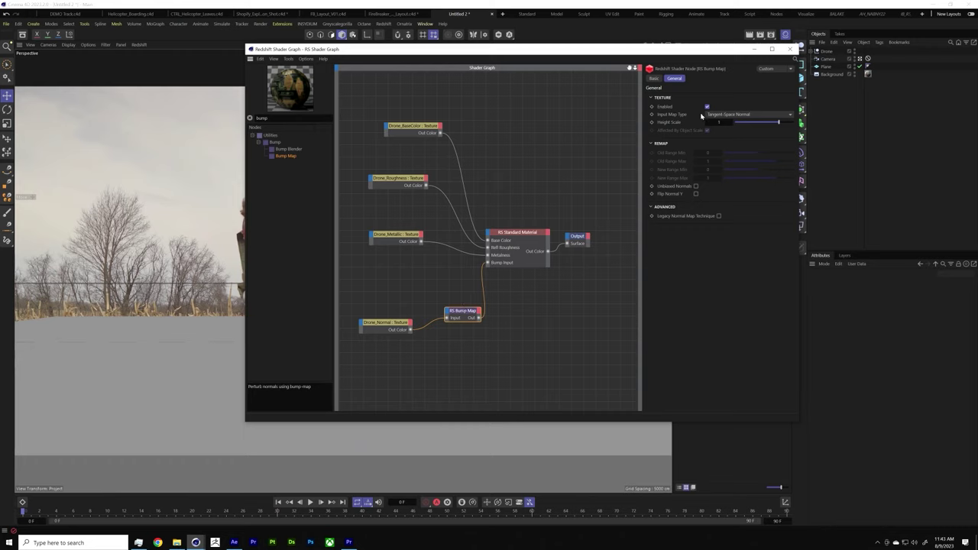
Step: Set Drone_Normal's Color Space to file-io > Raw and close the Redshift Shader Graph
click(391, 321)
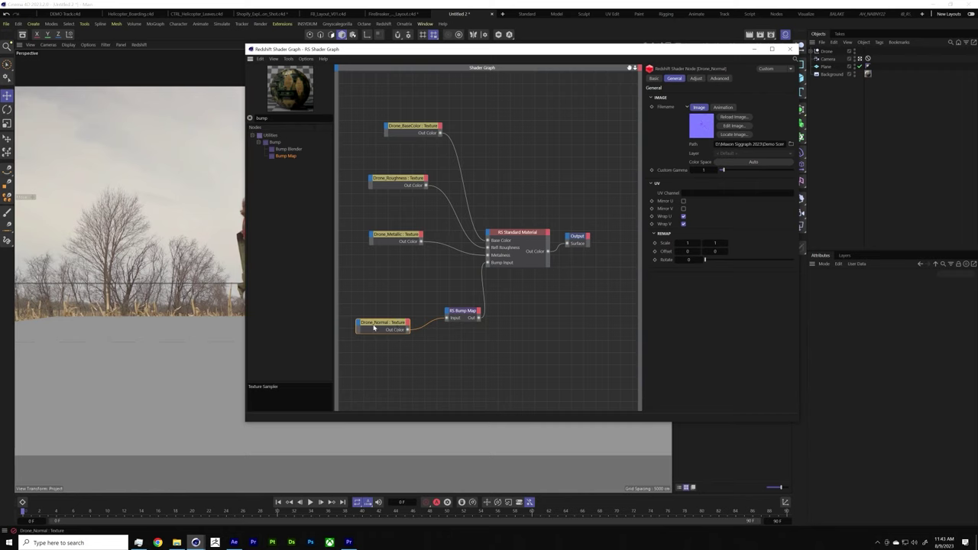
click(753, 162)
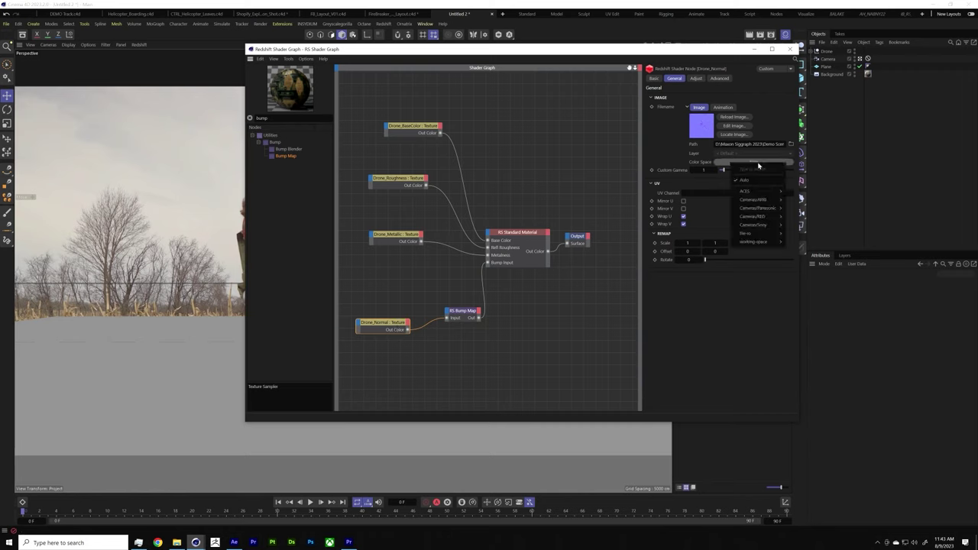
mouse_move(761, 233)
click(807, 302)
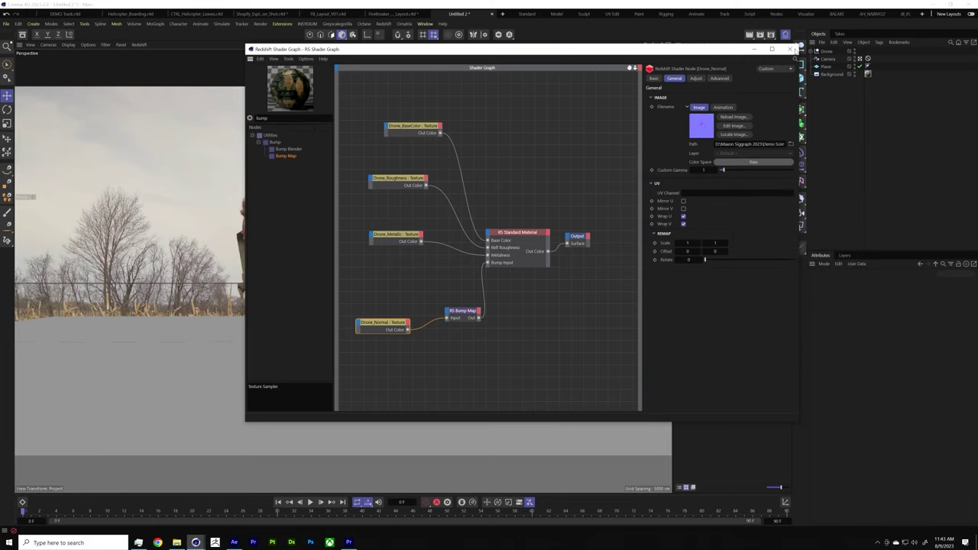
click(791, 48)
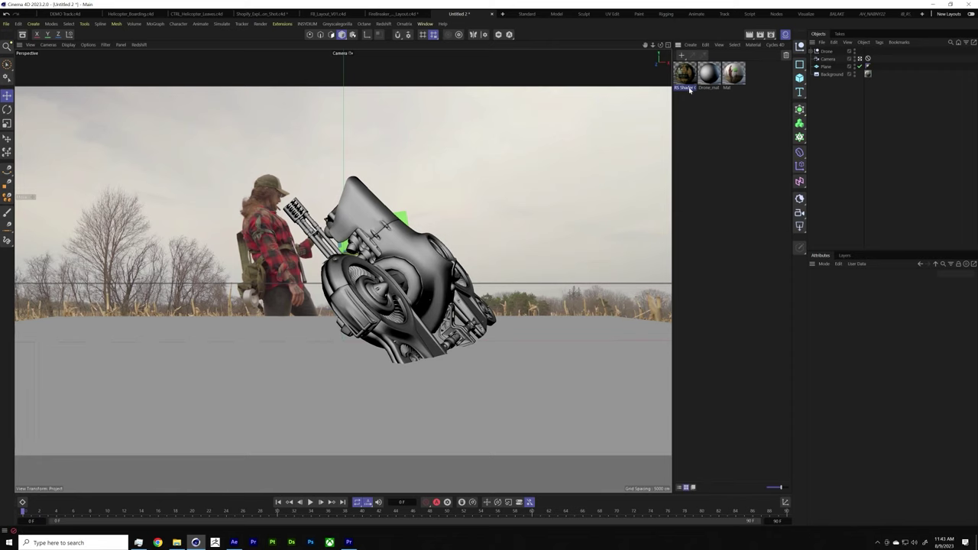
Step: Inspect the Drone's child objects, then drag the RS Shader material onto the Drone object
click(811, 51)
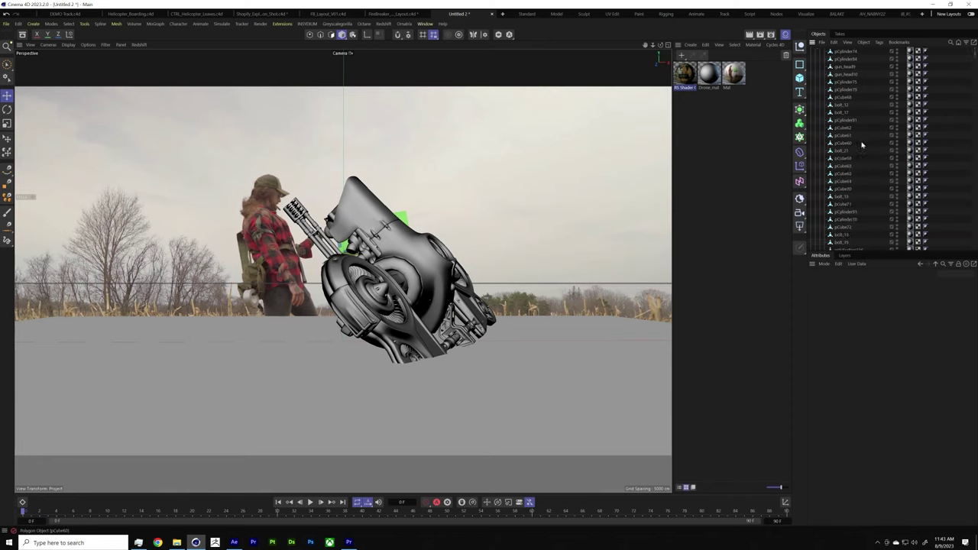
scroll(863, 161, down, 8)
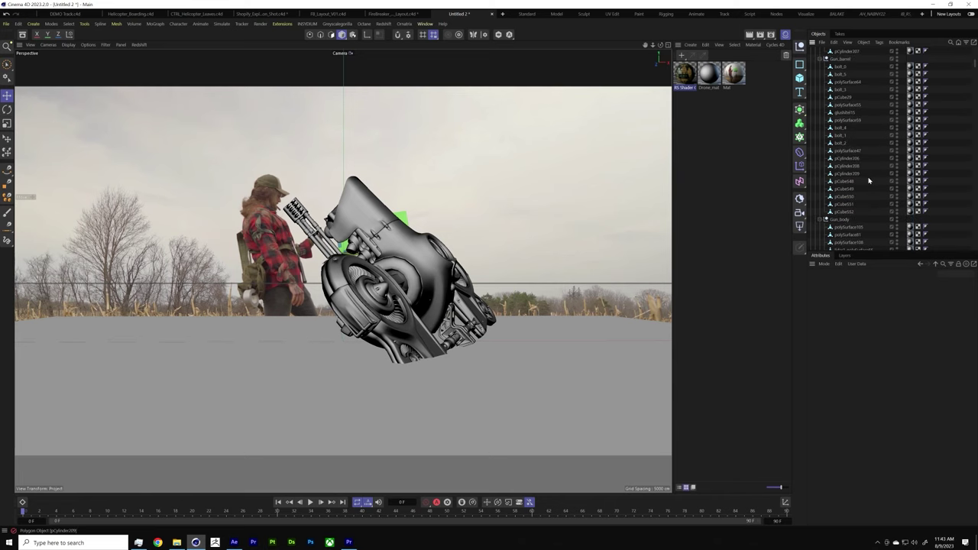
scroll(867, 180, down, 6)
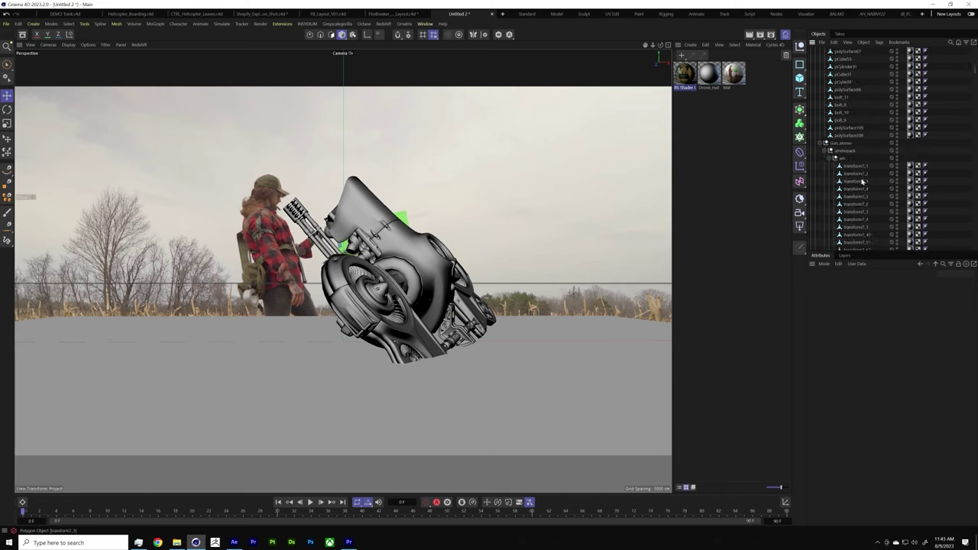
scroll(862, 181, down, 3)
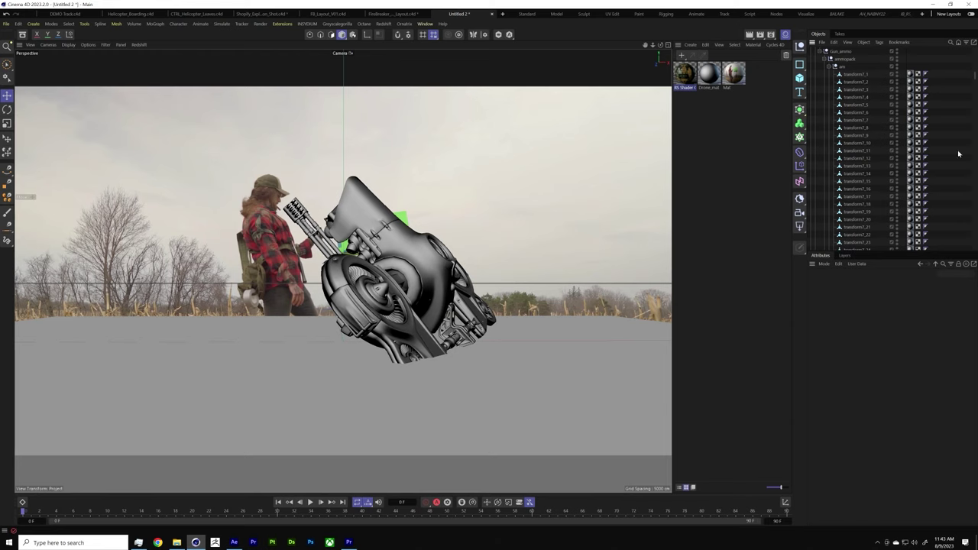
scroll(867, 165, up, 12)
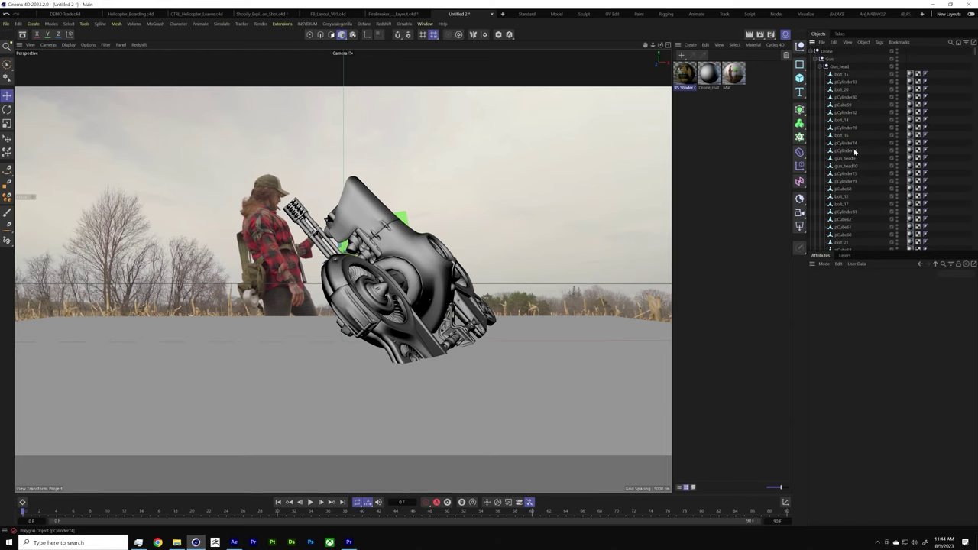
click(814, 52)
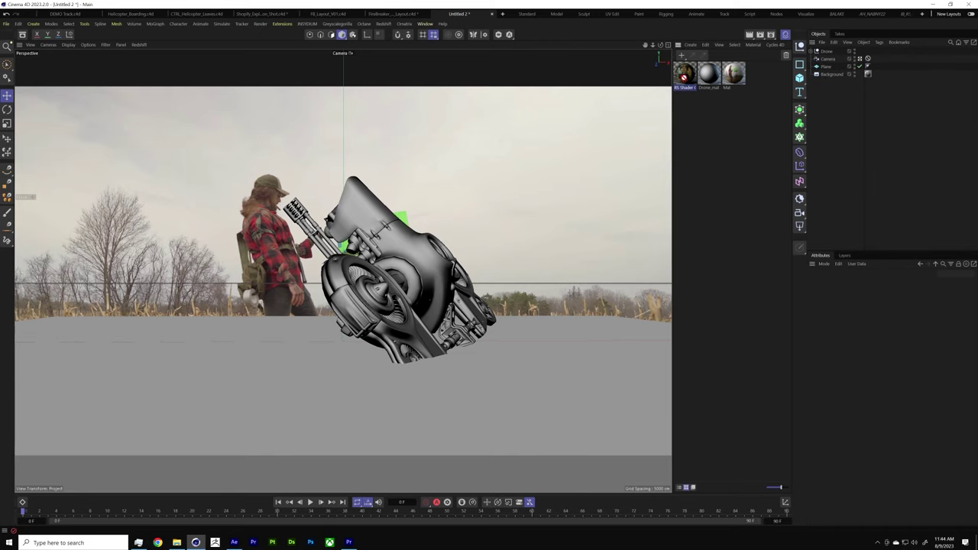
drag(686, 77, 711, 77)
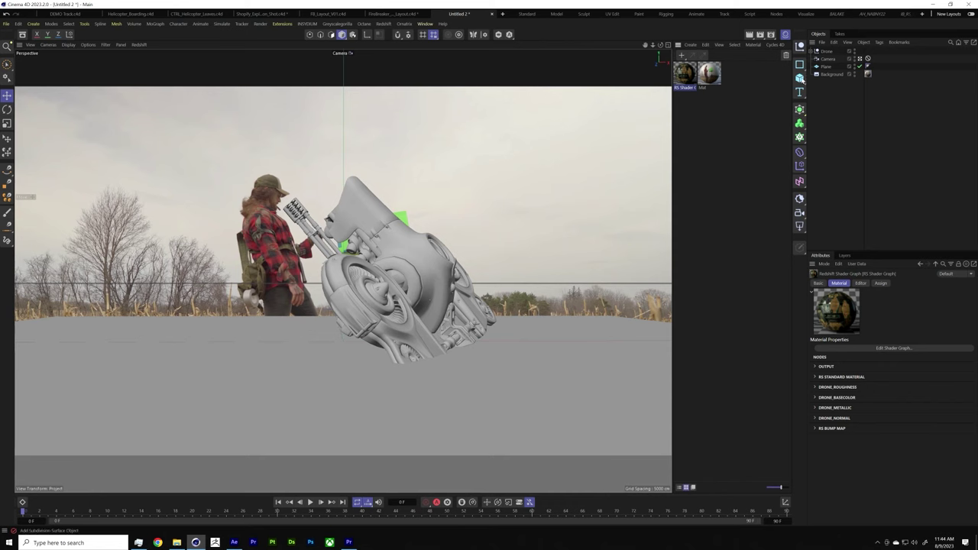
Step: Recheck the Drone hierarchy and clear the material selection to see the worn yellow drone
click(813, 52)
scroll(881, 204, down, 5)
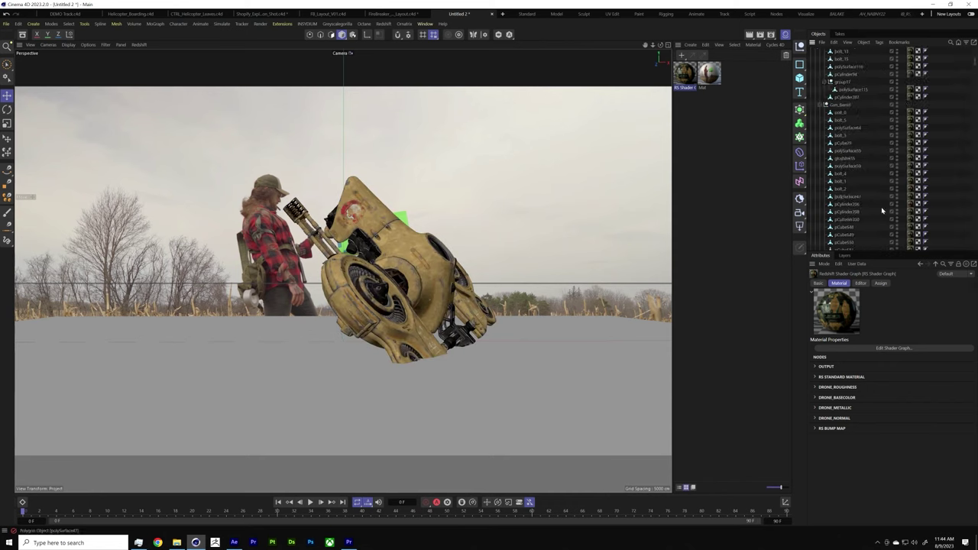
scroll(882, 204, up, 5)
click(817, 51)
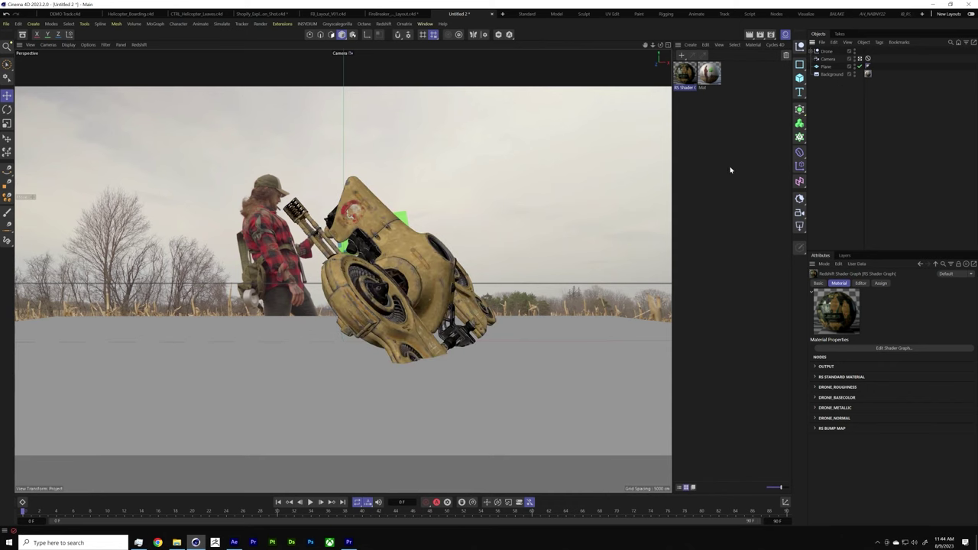
click(722, 227)
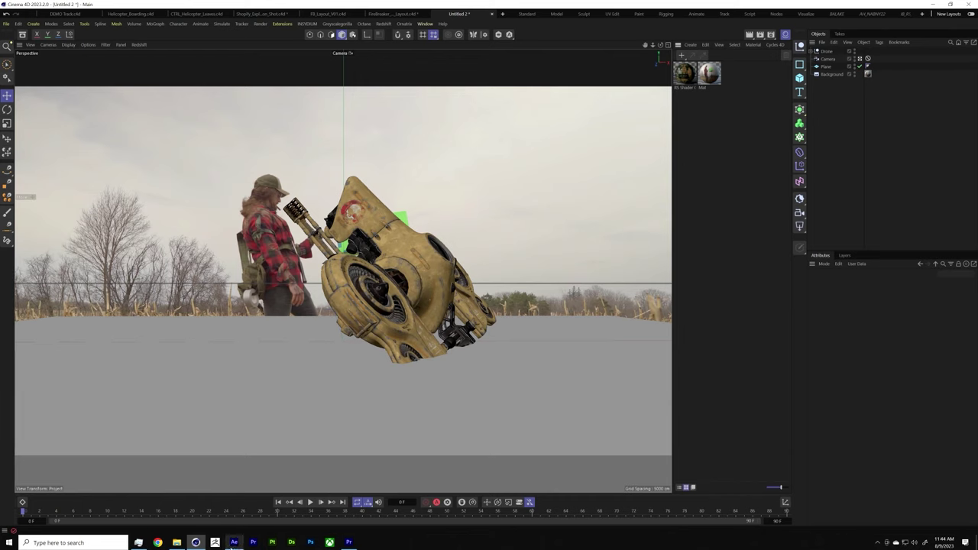
mouse_move(234, 544)
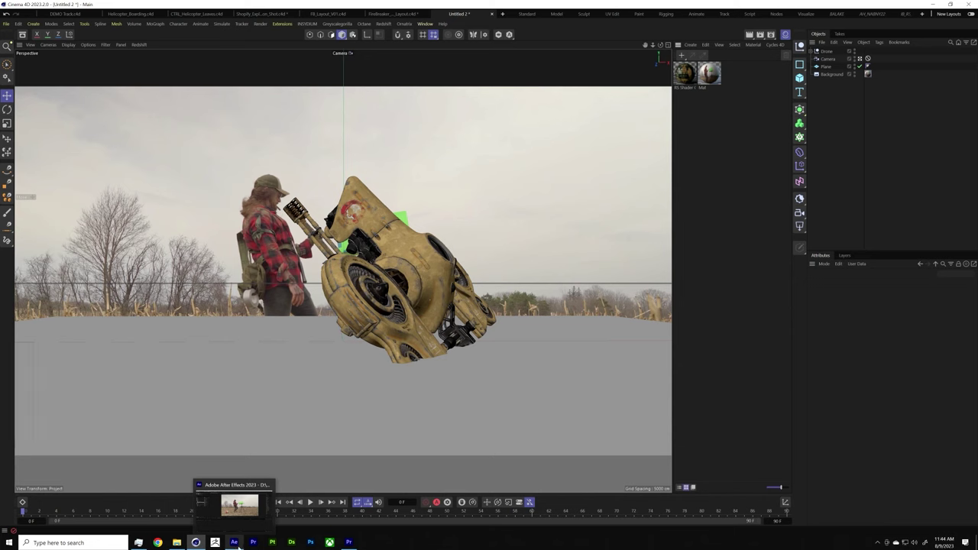
click(238, 544)
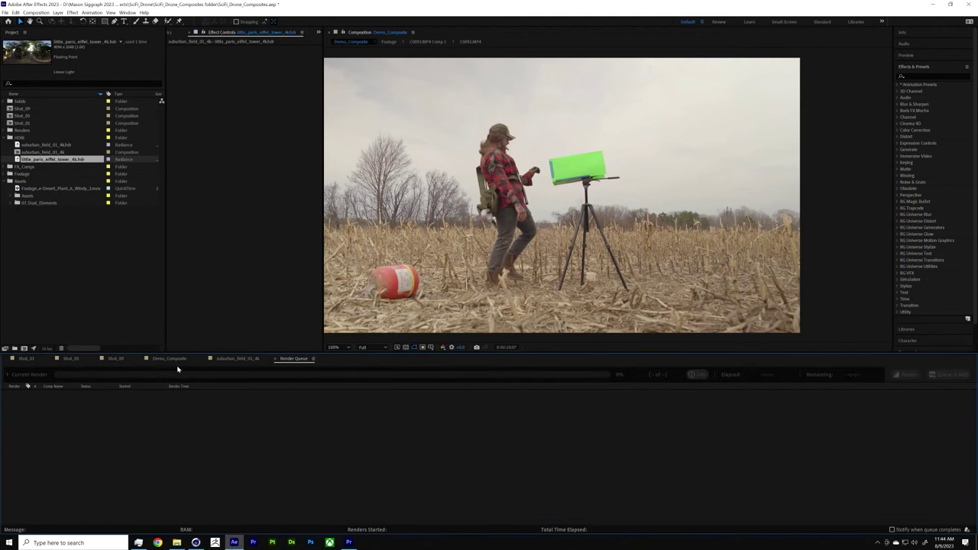
click(248, 359)
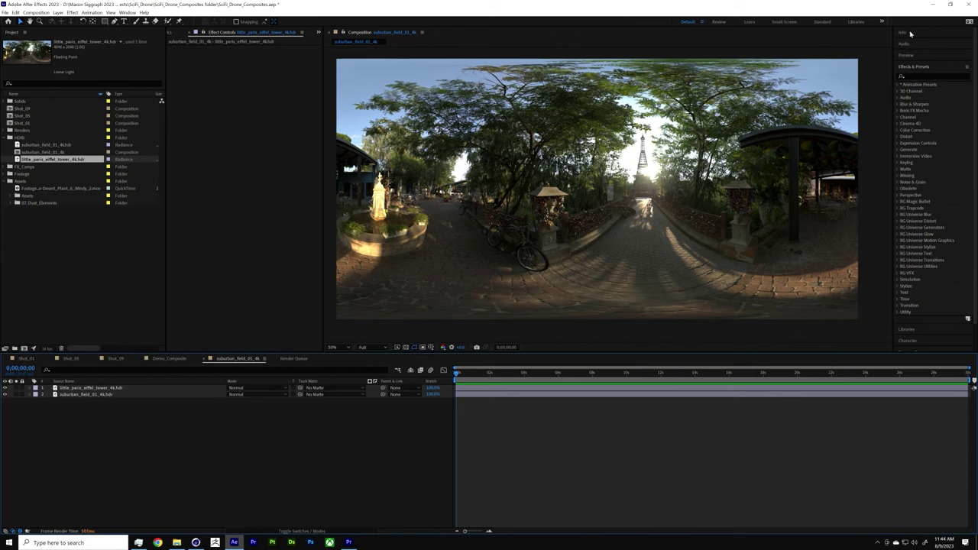
click(939, 5)
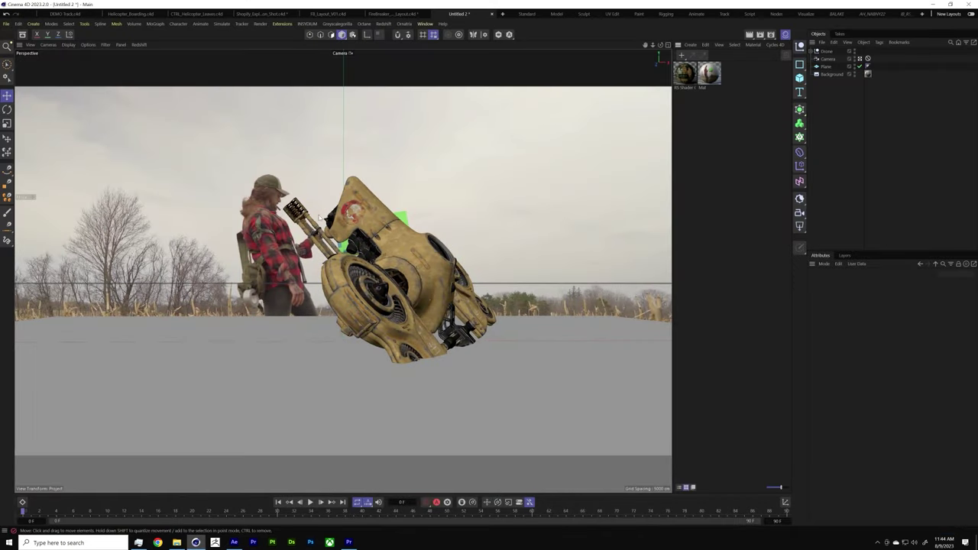
Step: Switch to the Drone_01 project and select the RS Dome Light, undoing an extra dome light
key(v)
mouse_move(288, 285)
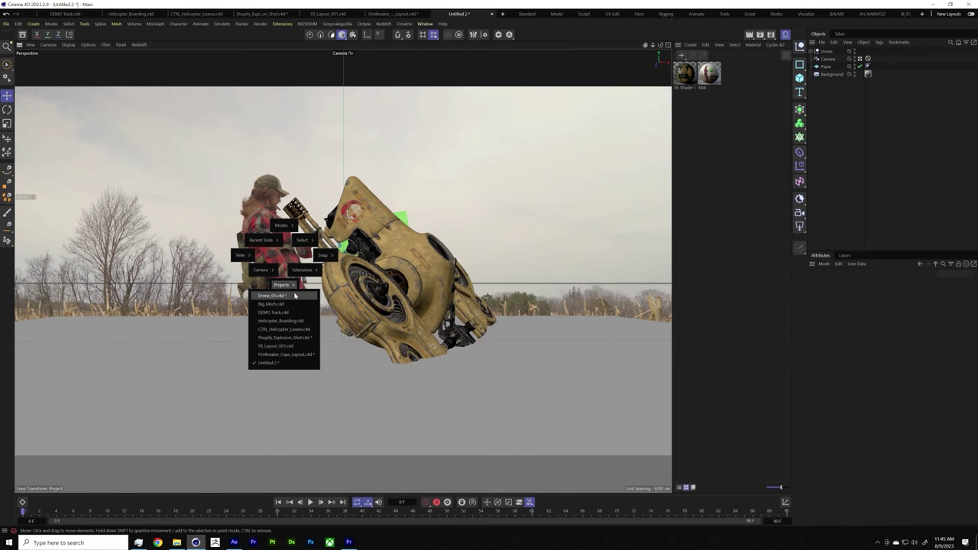
click(298, 296)
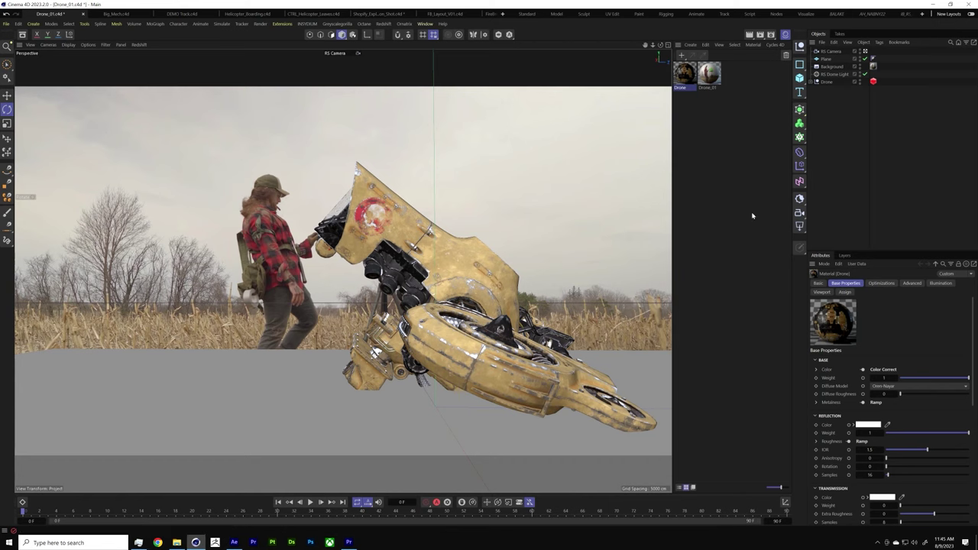
click(840, 74)
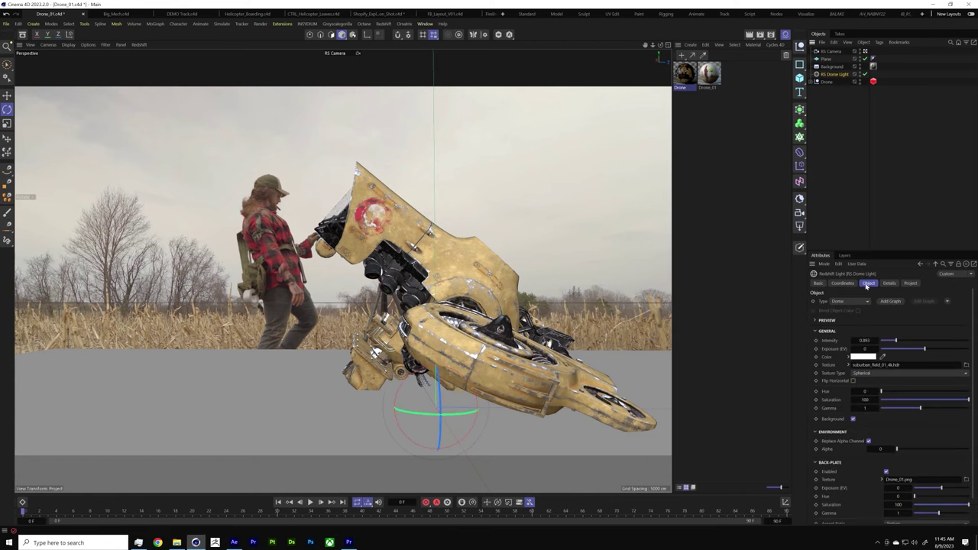
click(800, 226)
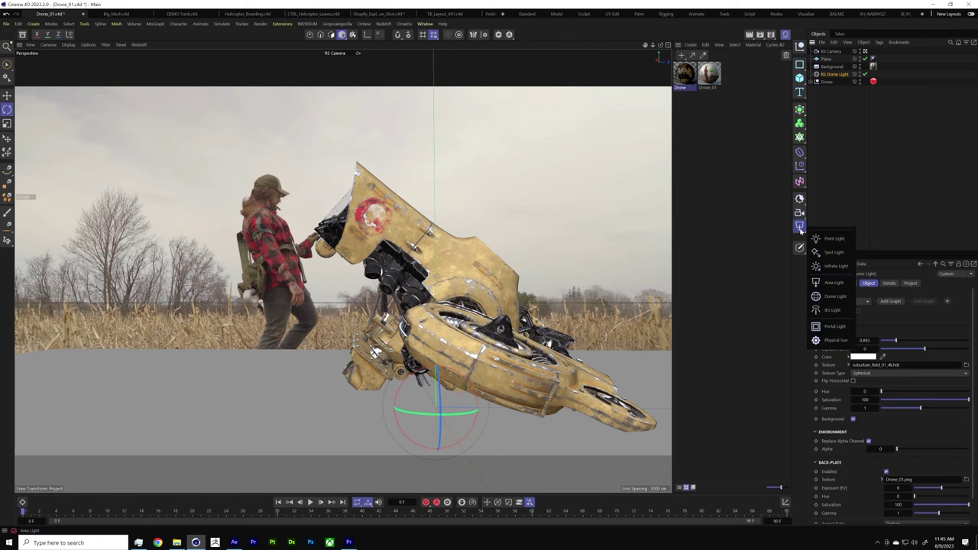
click(833, 297)
key(ctrl+z)
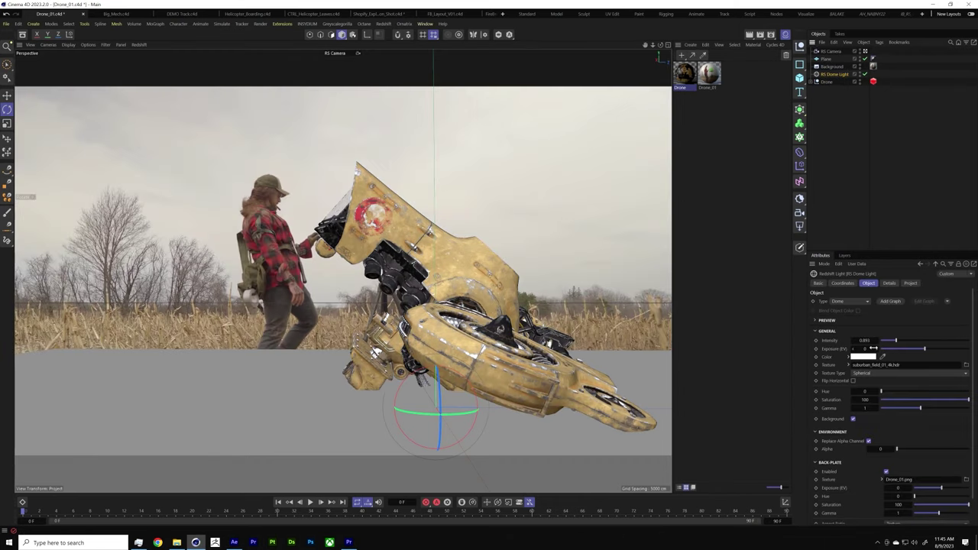
Step: Load little_paris_eiffel_tower_4k from the 01 Sci Fi Drone HDRI folder as the dome texture, without copying
click(967, 366)
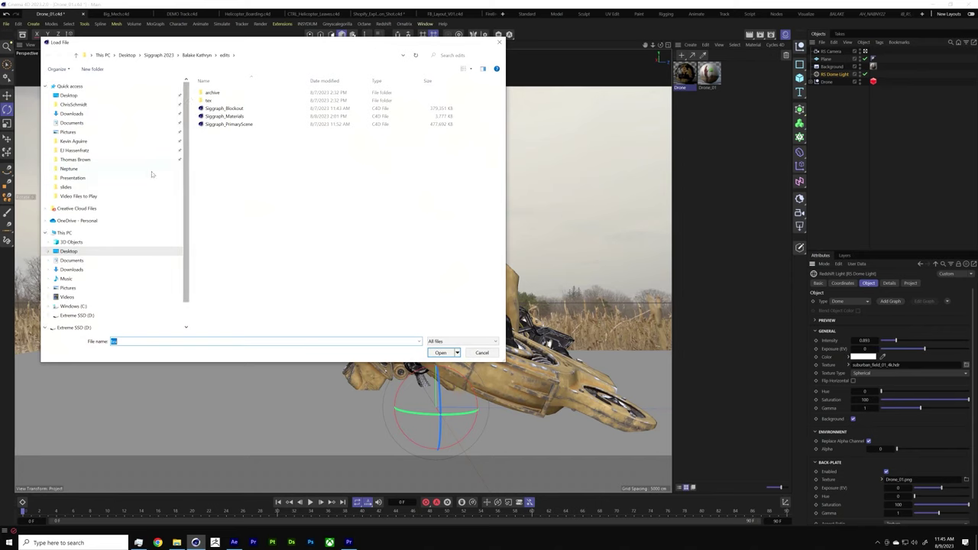
scroll(98, 249, down, 1)
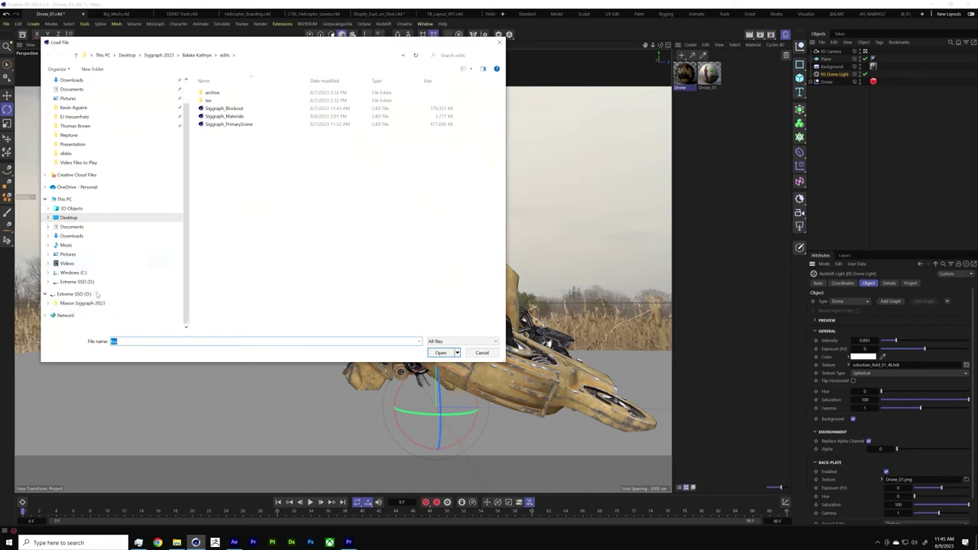
click(98, 295)
double_click(220, 95)
double_click(233, 108)
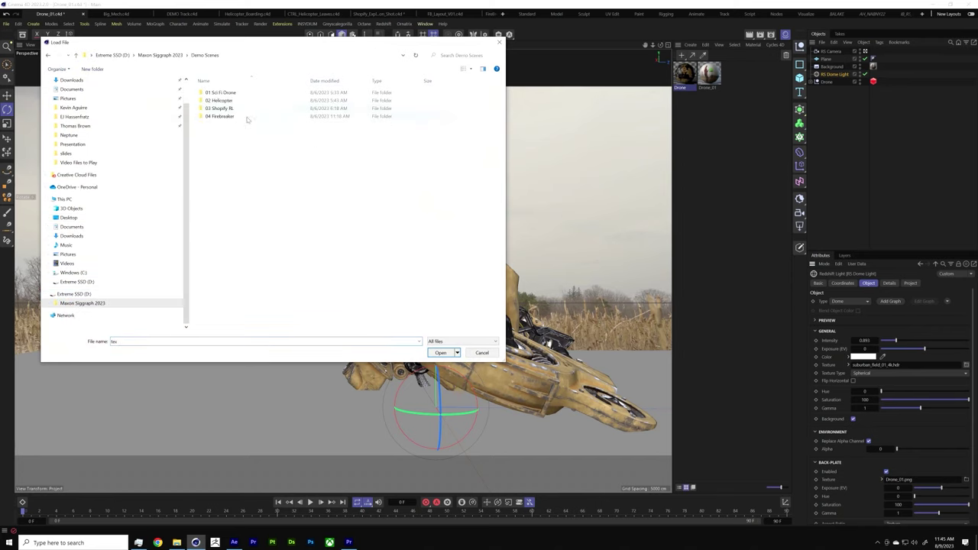
double_click(233, 92)
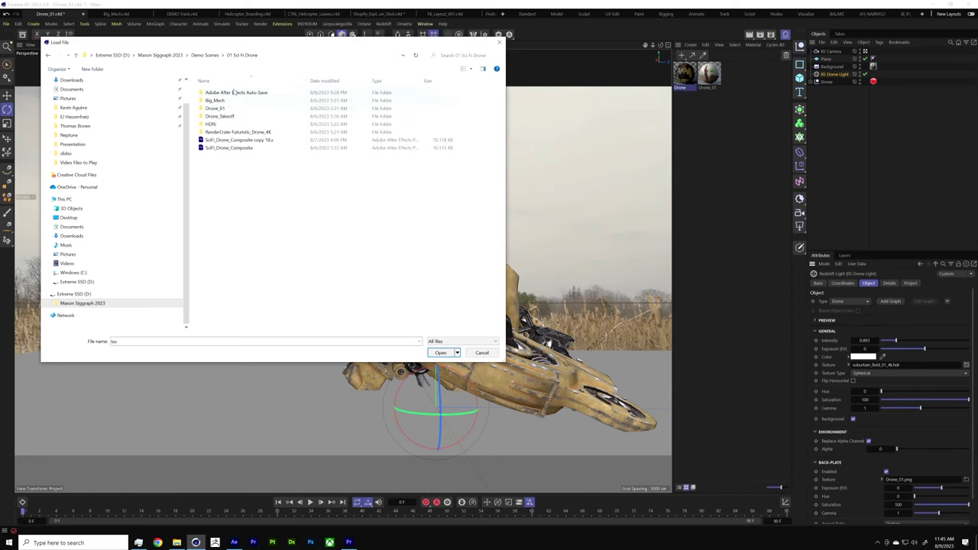
double_click(212, 123)
click(226, 114)
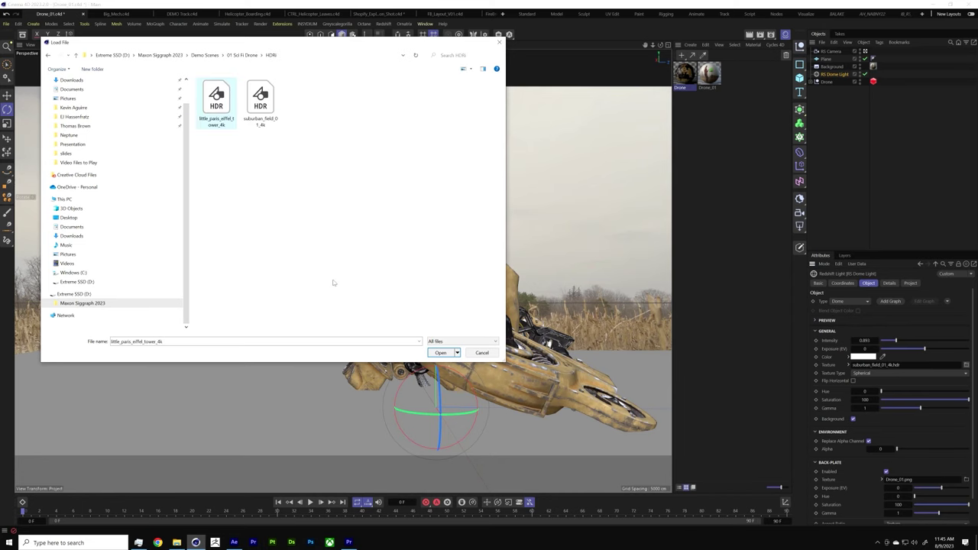
click(441, 352)
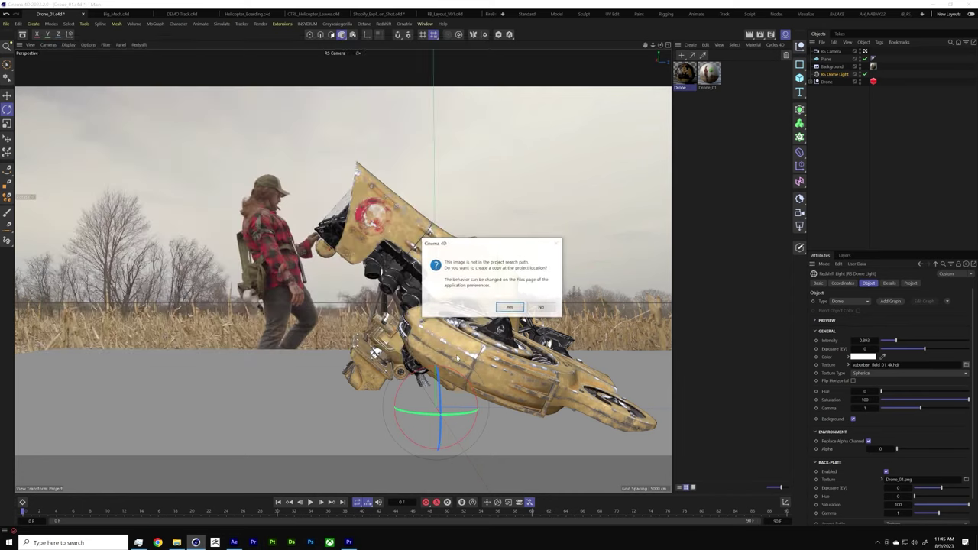
click(541, 308)
Step: Open the Redshift RenderView and position it beside the viewport
click(433, 25)
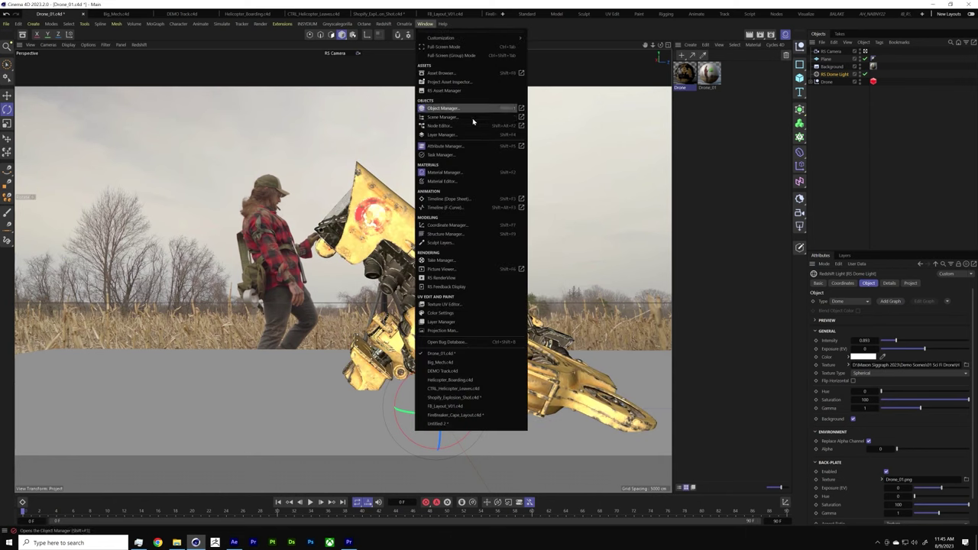
click(458, 281)
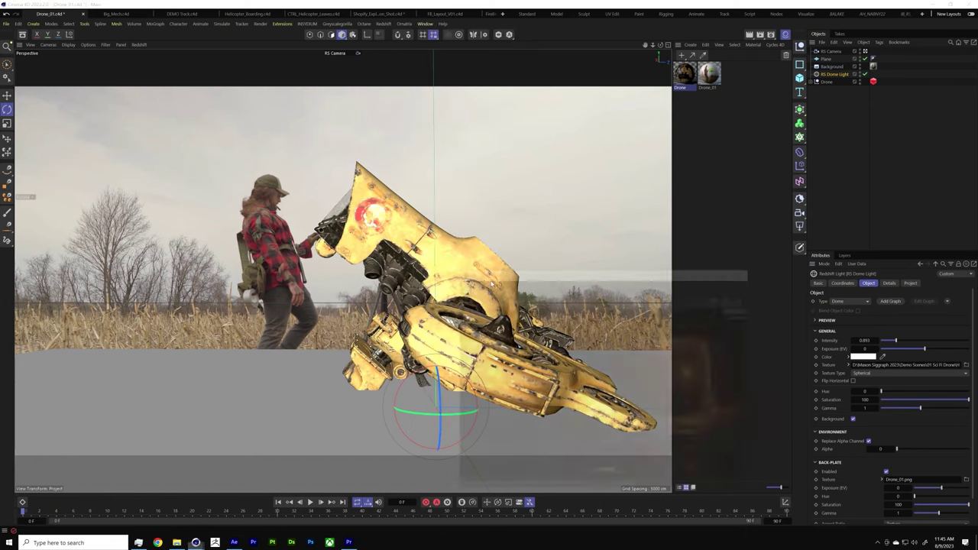
click(425, 23)
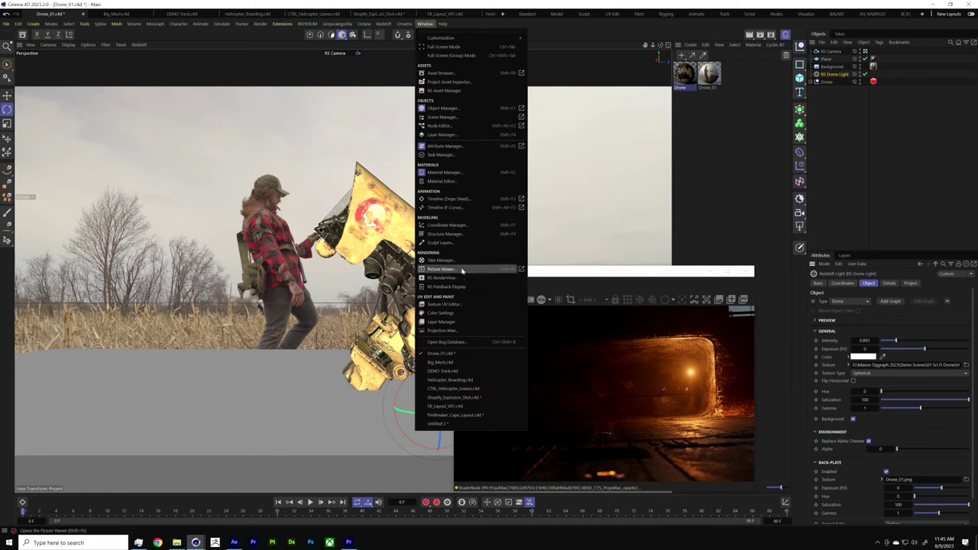
click(575, 279)
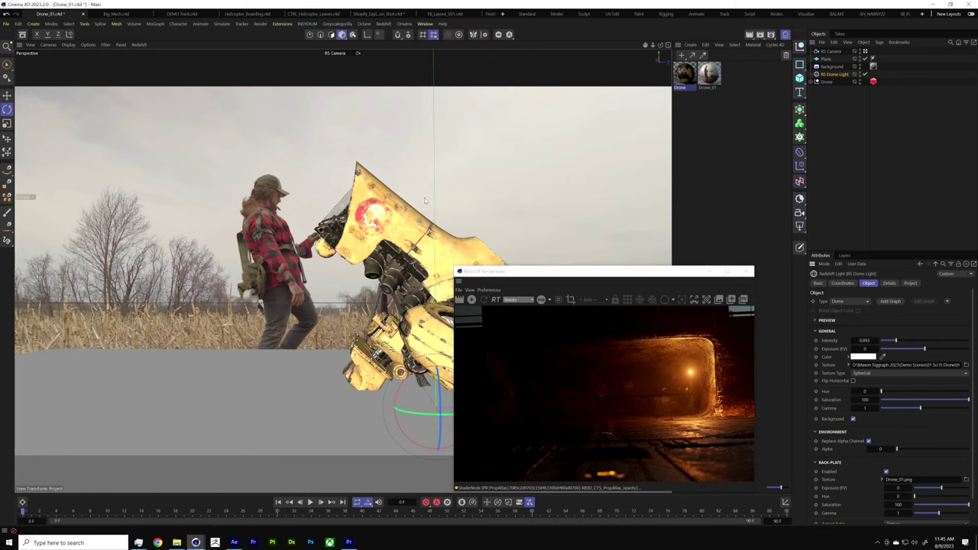
drag(574, 279, 547, 90)
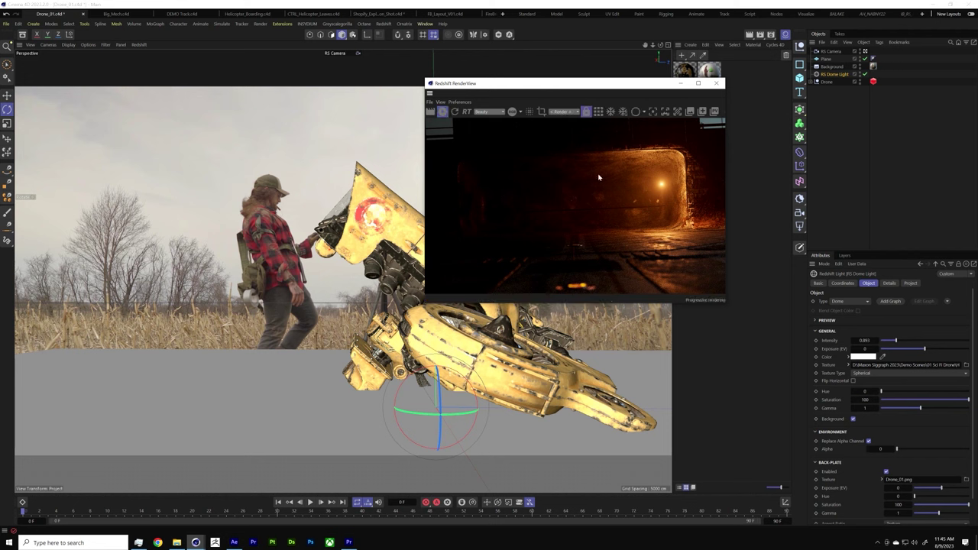
drag(633, 85, 678, 77)
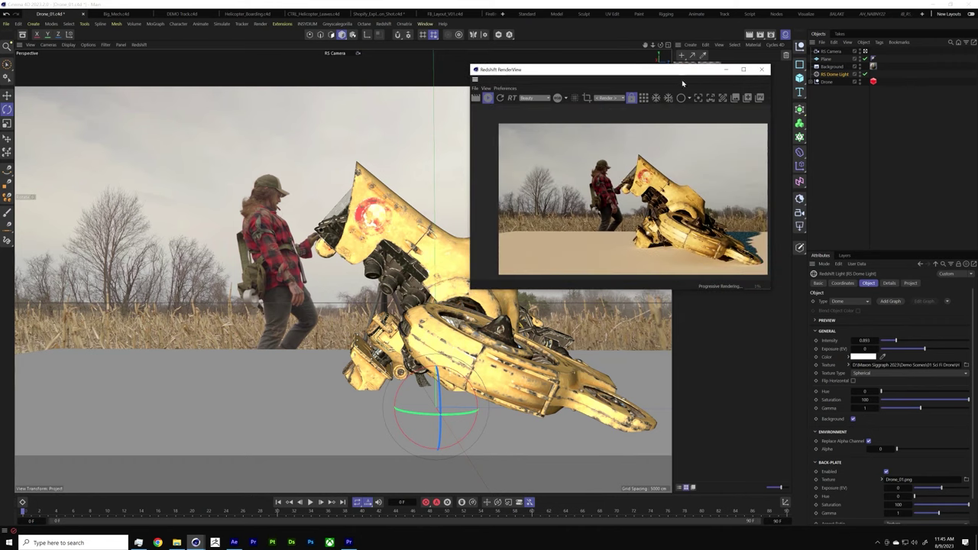
drag(694, 81, 707, 117)
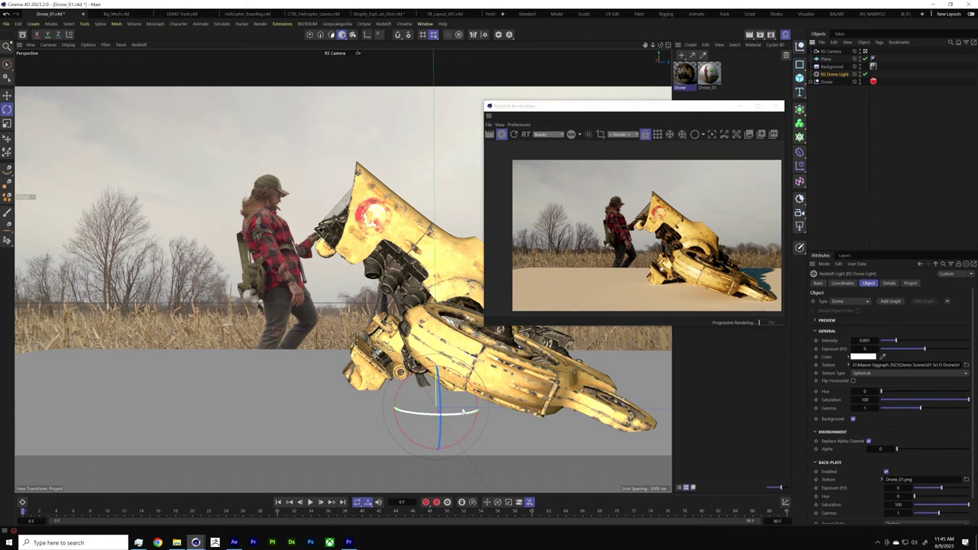
Step: Rotate the dome light to relight the drone, and glance at the Demo_Composite and suburban_field_01_4k comps
mouse_move(465, 413)
mouse_down()
mouse_move(414, 405)
mouse_move(474, 410)
mouse_up()
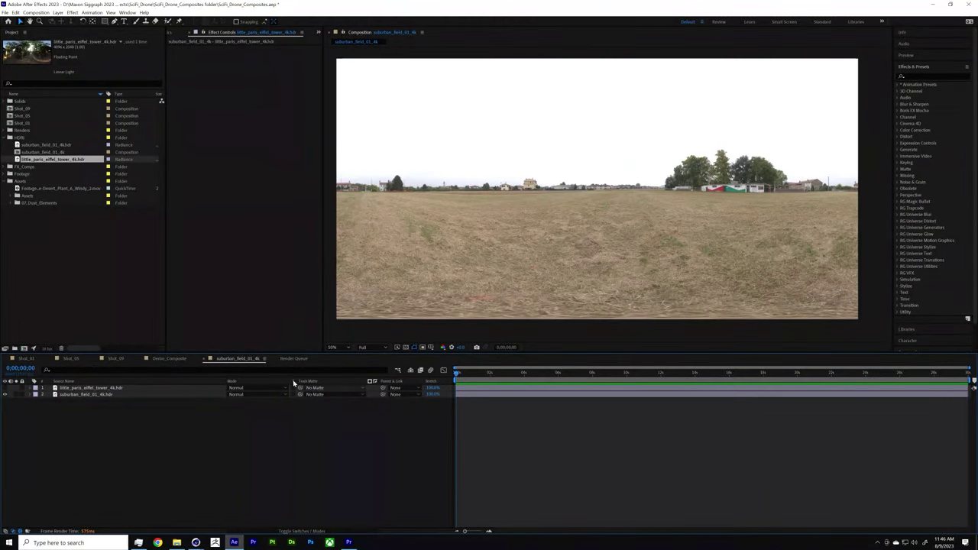
click(176, 359)
click(238, 359)
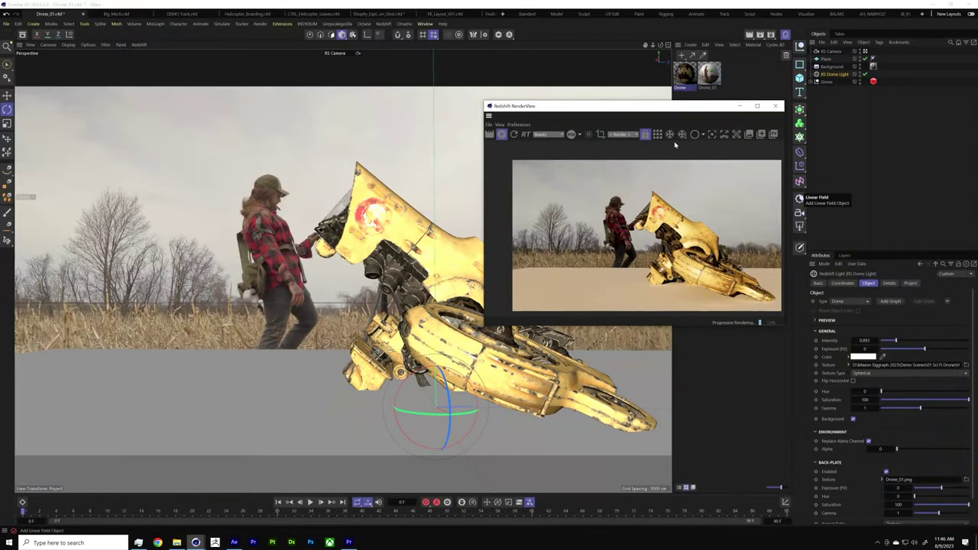
Step: Load suburban_field_01_4k from the HDRI folder as the dome light texture, declining the copy
drag(669, 107, 671, 81)
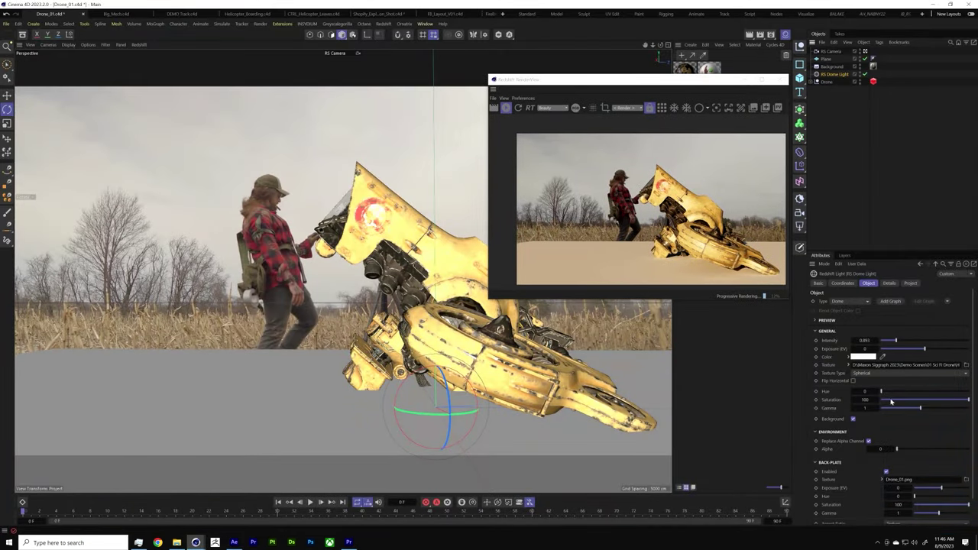
click(966, 365)
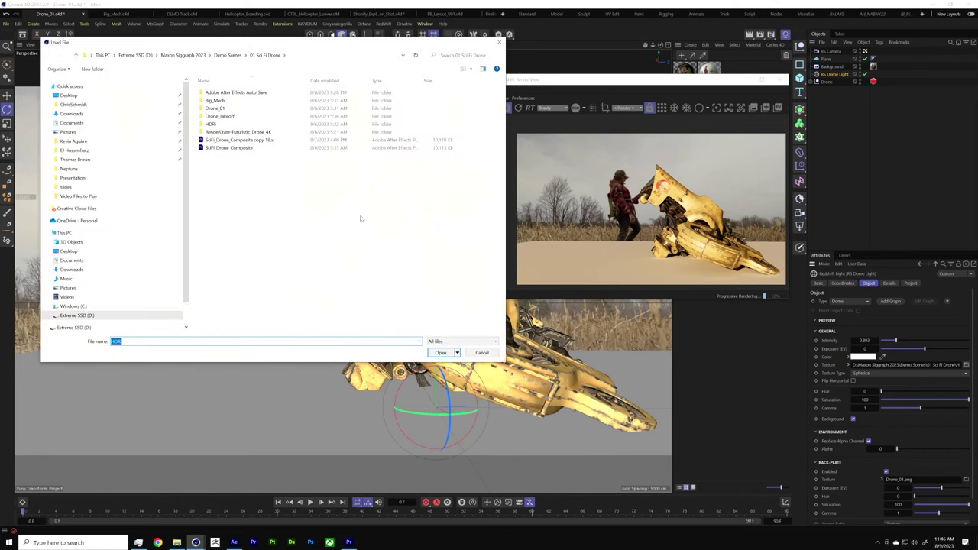
double_click(253, 123)
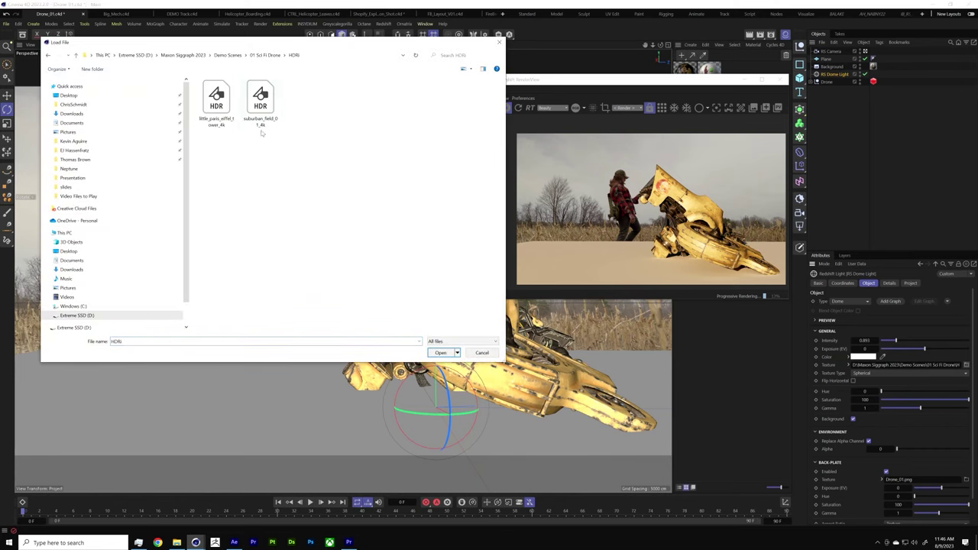
click(263, 128)
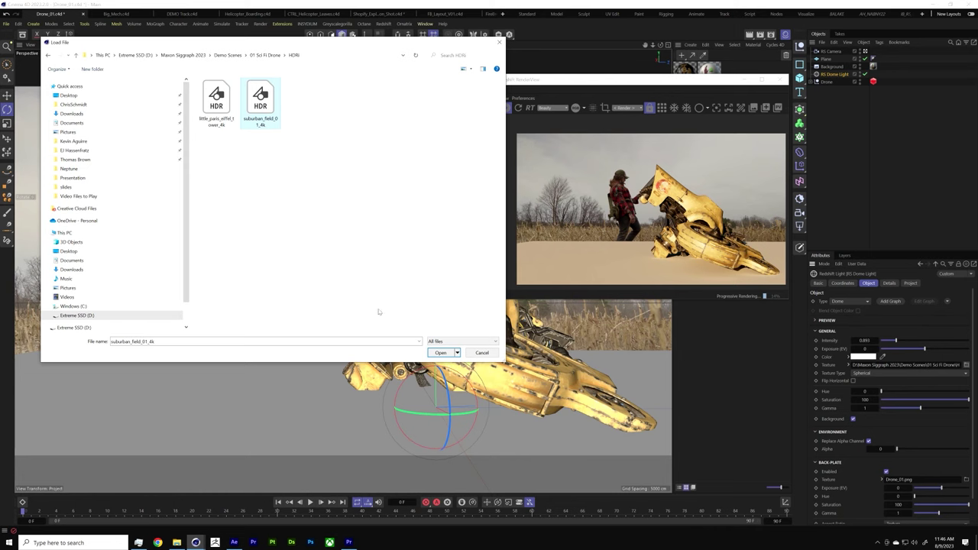
click(441, 352)
click(542, 308)
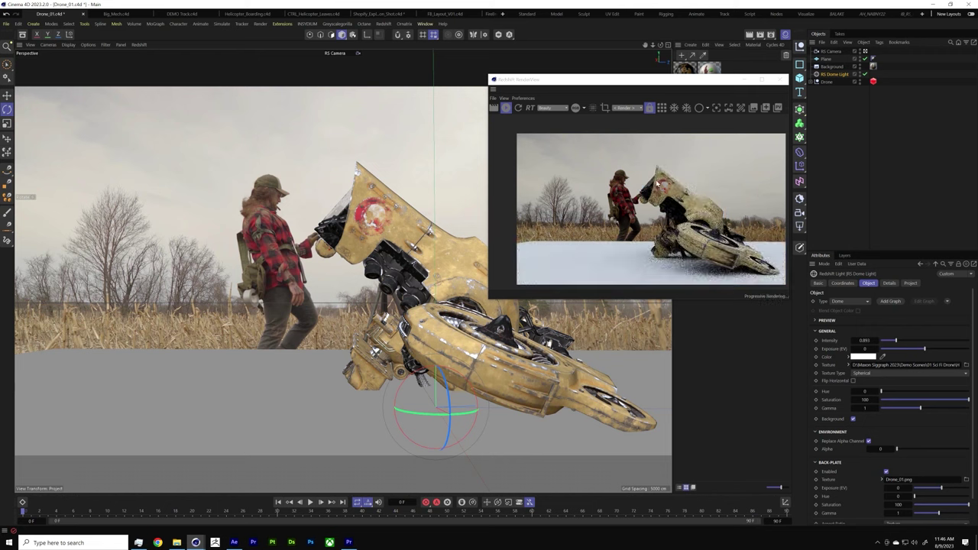
Step: Make the RenderView window taller and deselect the dome light
scroll(623, 176, up, 5)
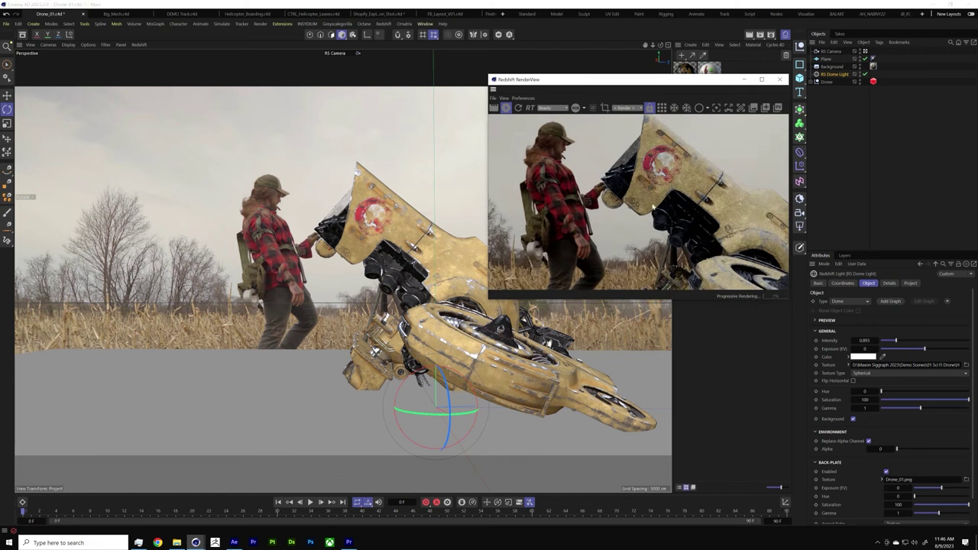
scroll(654, 207, down, 5)
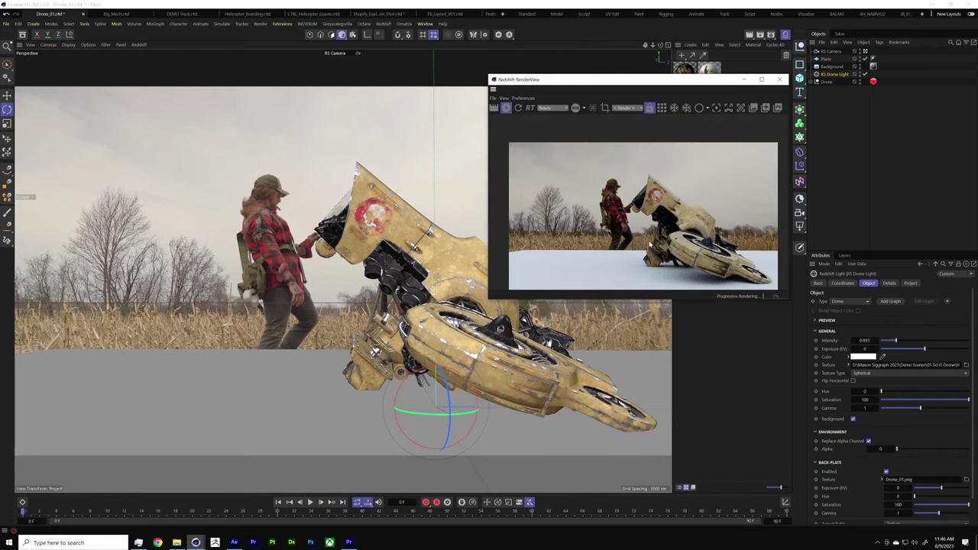
drag(679, 84, 672, 67)
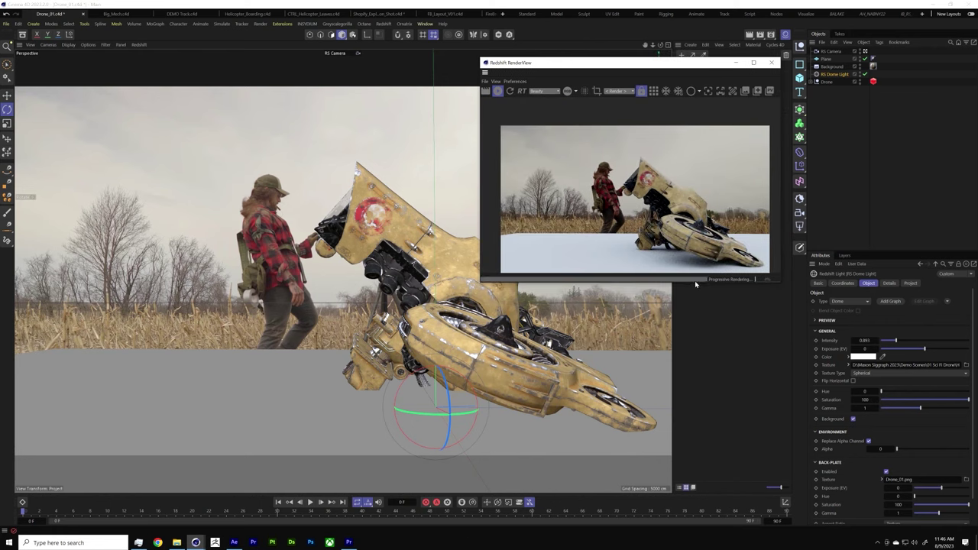
drag(696, 281, 691, 342)
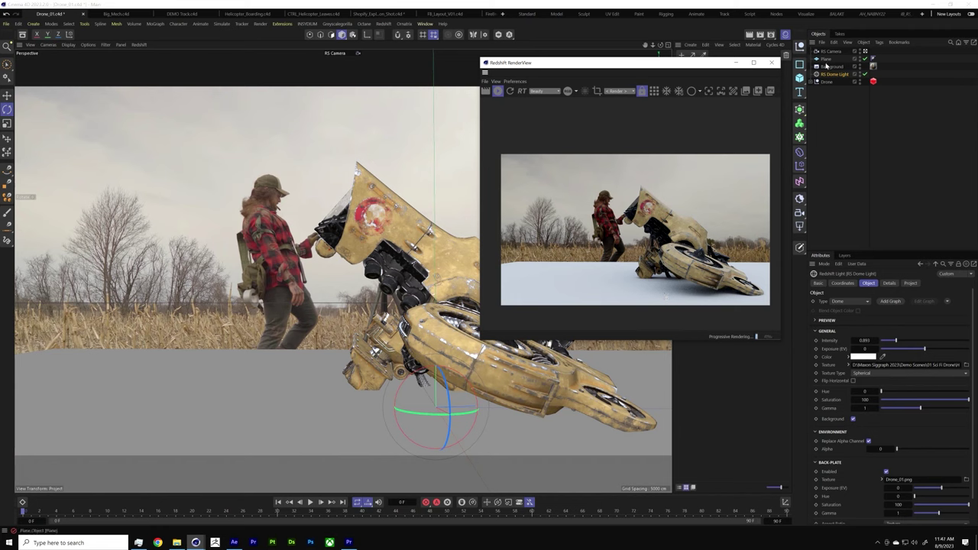
click(823, 113)
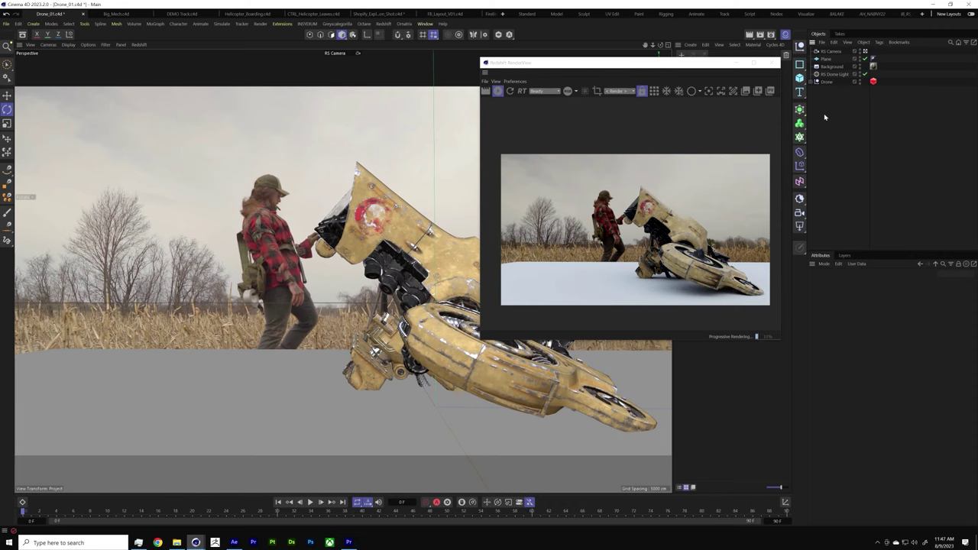
Step: Add a Random effector via Commander (Shift+C) and move it down the Object Manager list
key(shift+c)
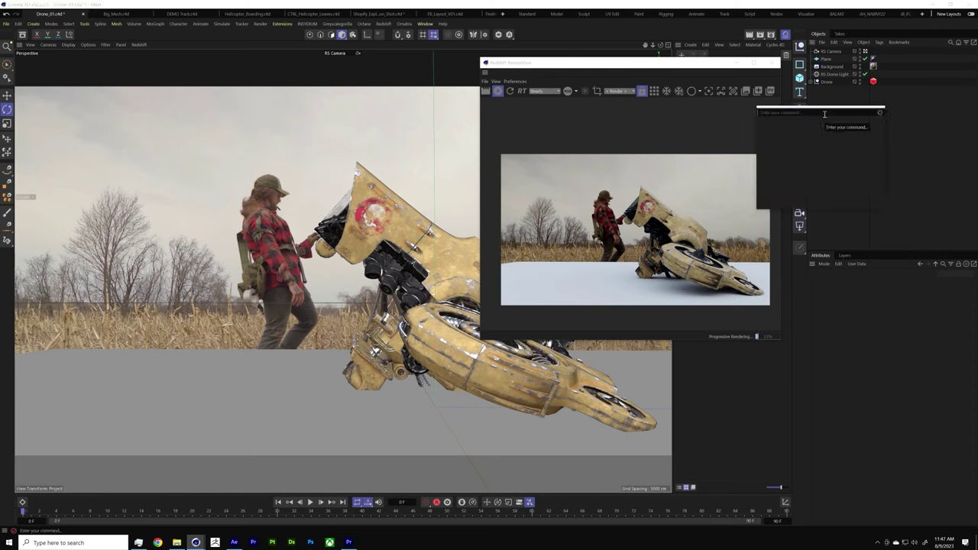
text(random)
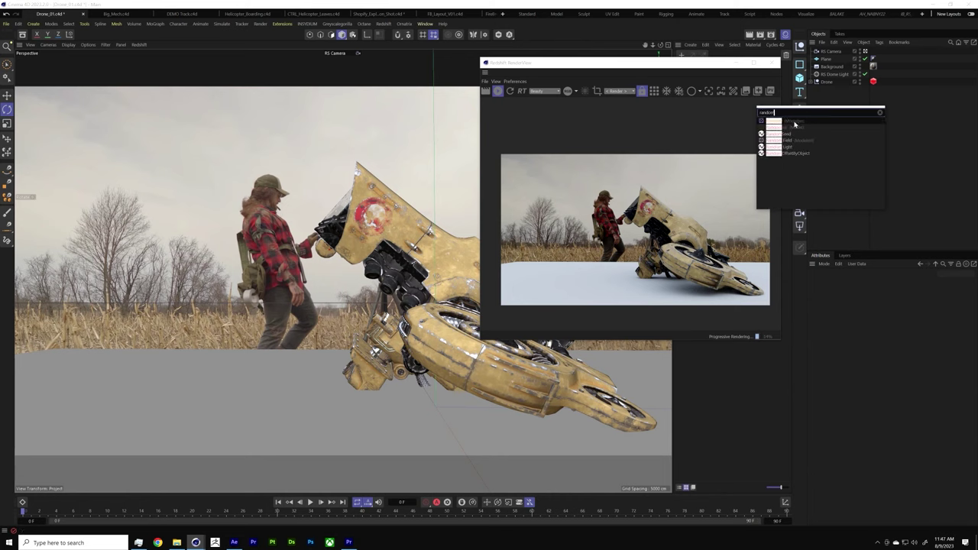
click(776, 120)
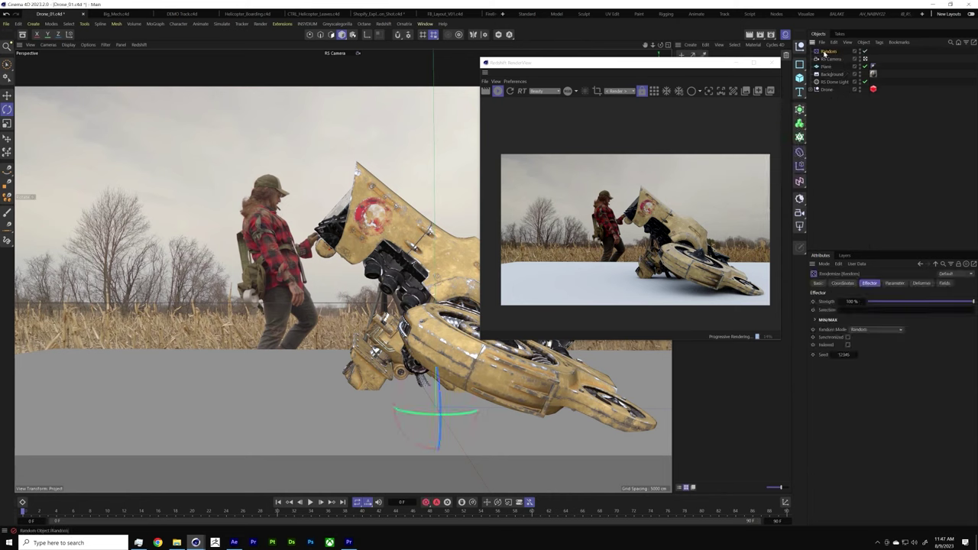
drag(827, 51, 829, 67)
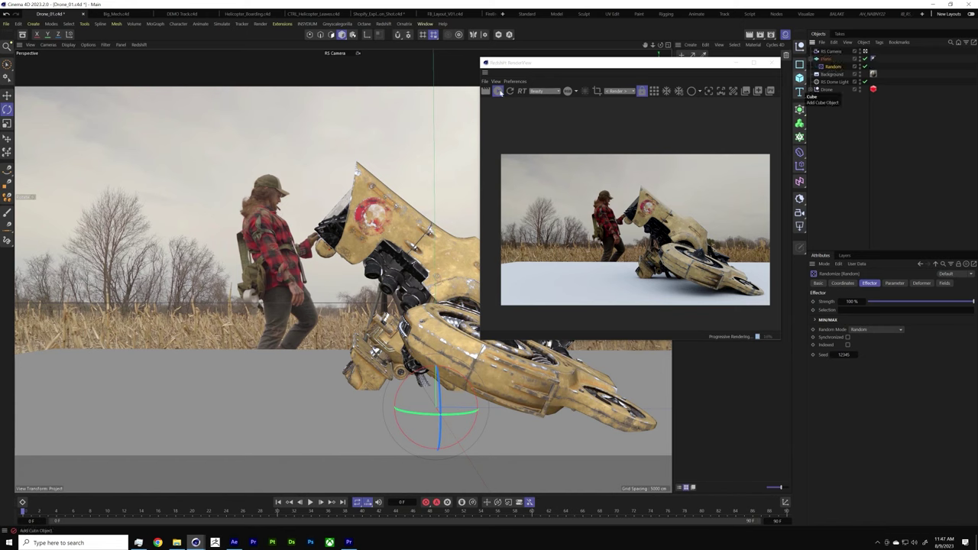
Step: Stop the progressive render and minimize the RenderView window
click(498, 91)
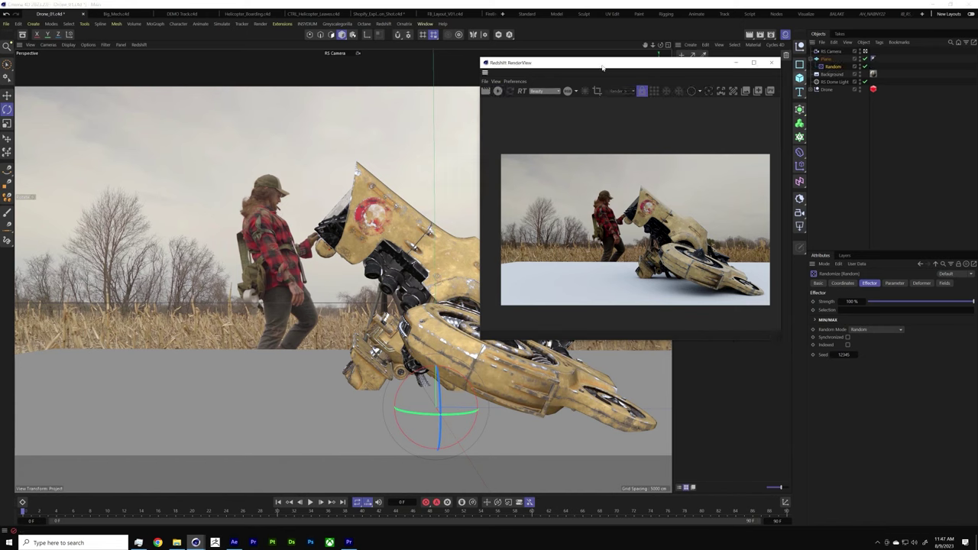
drag(601, 65, 181, 66)
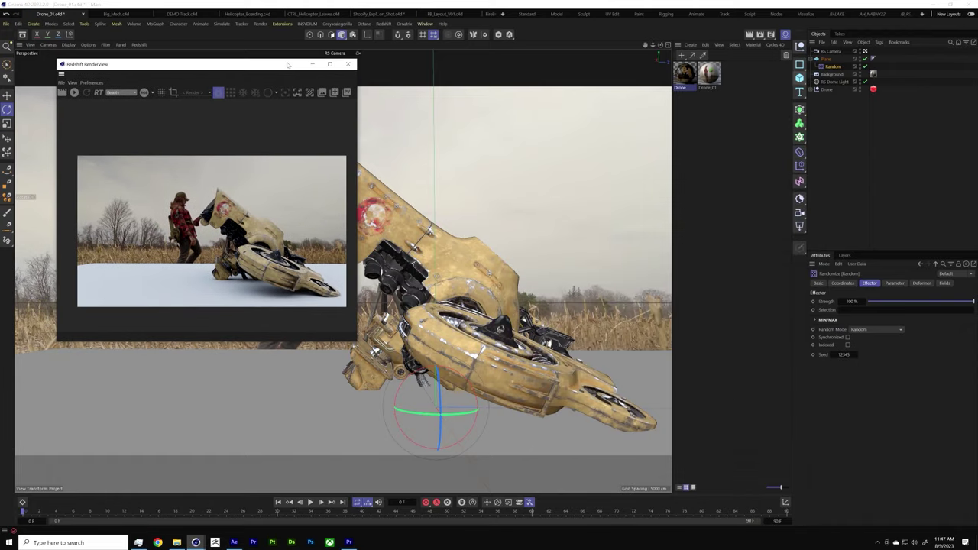
click(314, 63)
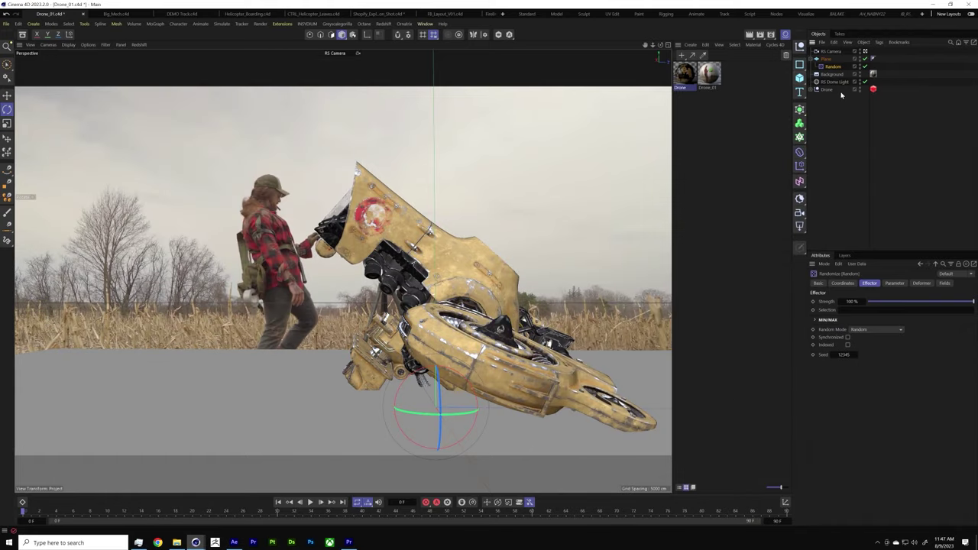
Step: Set the Random effector's Deformation to Point and its strength to 1%
click(925, 285)
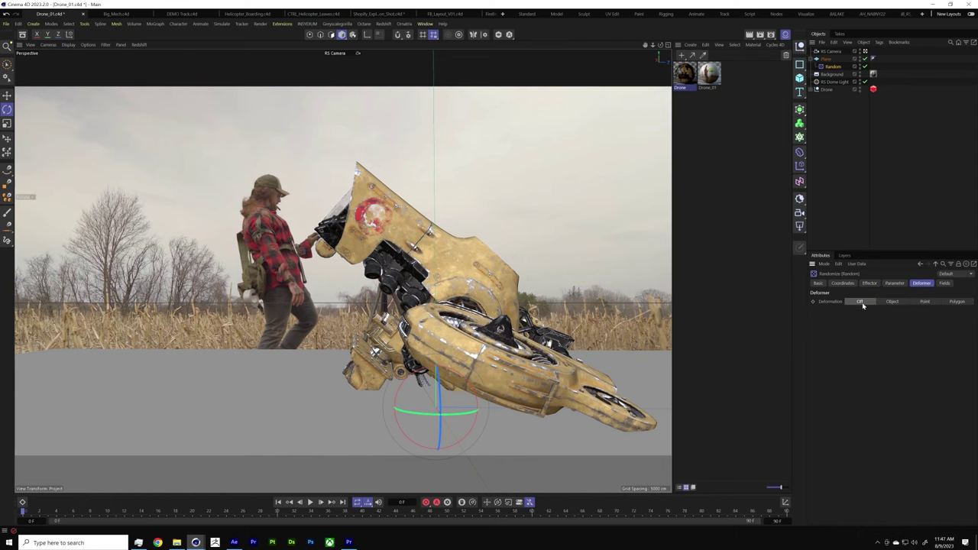
click(925, 302)
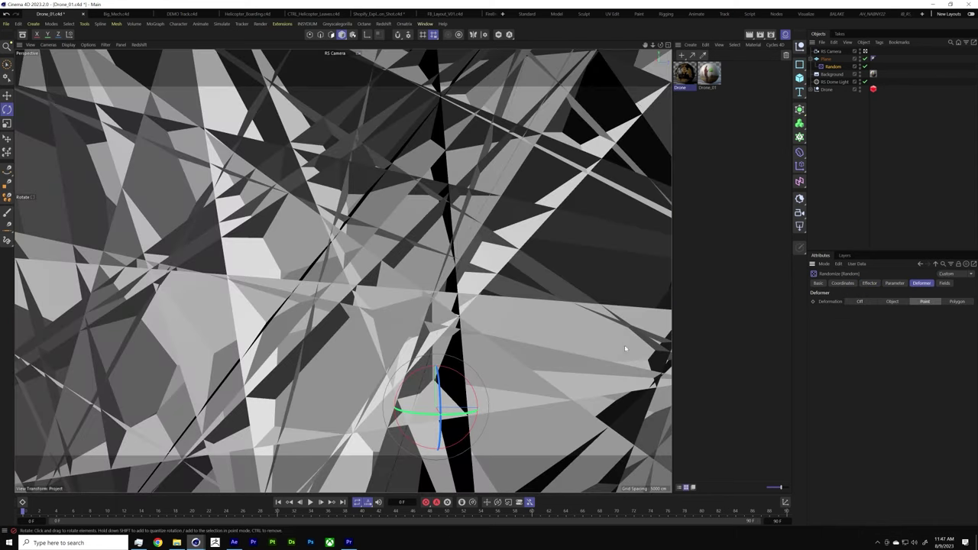
click(870, 284)
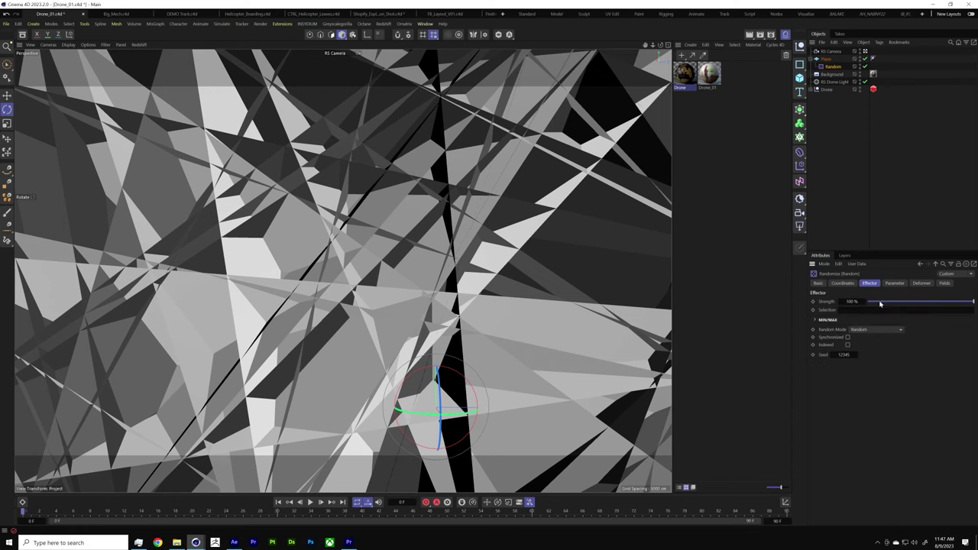
drag(882, 303, 869, 302)
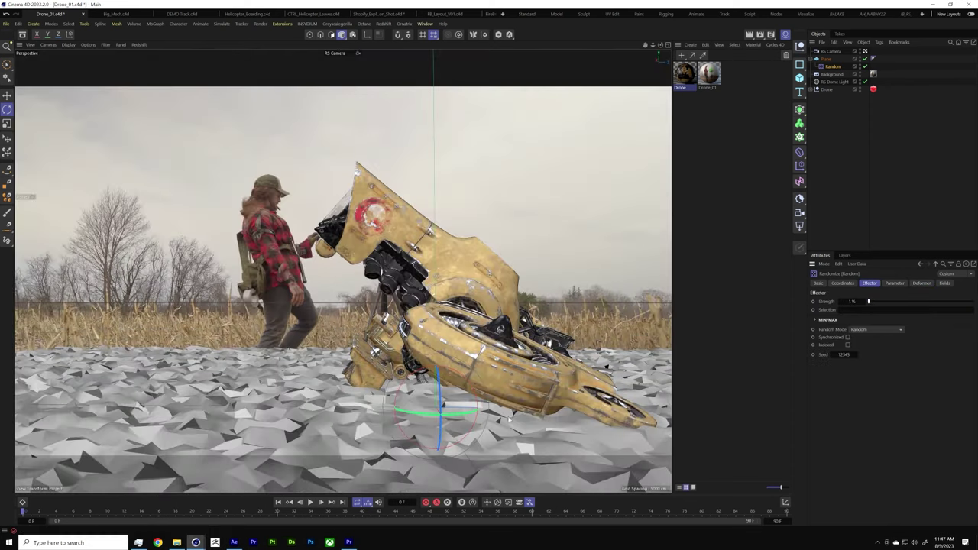
click(834, 135)
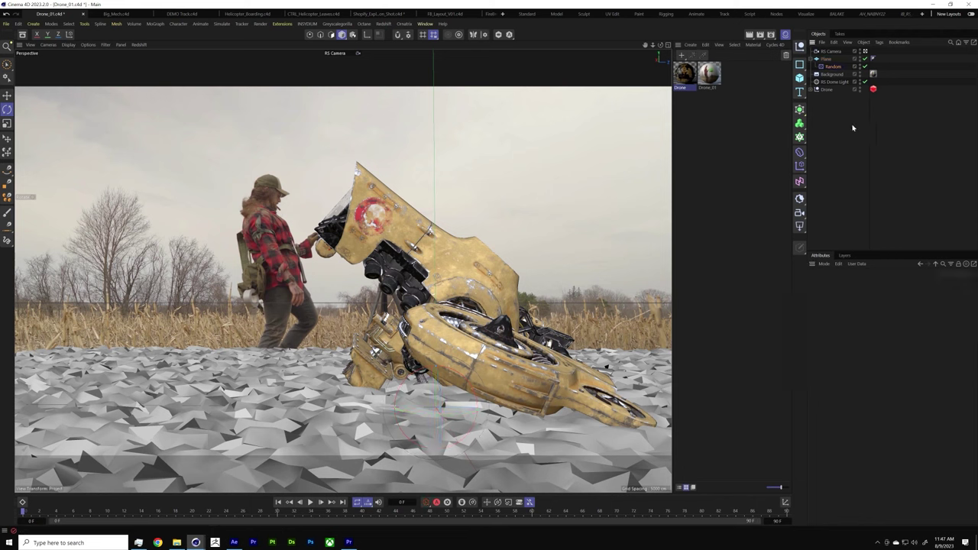
Step: Render the current frame in the Redshift RenderView and move the window over the viewport
click(195, 543)
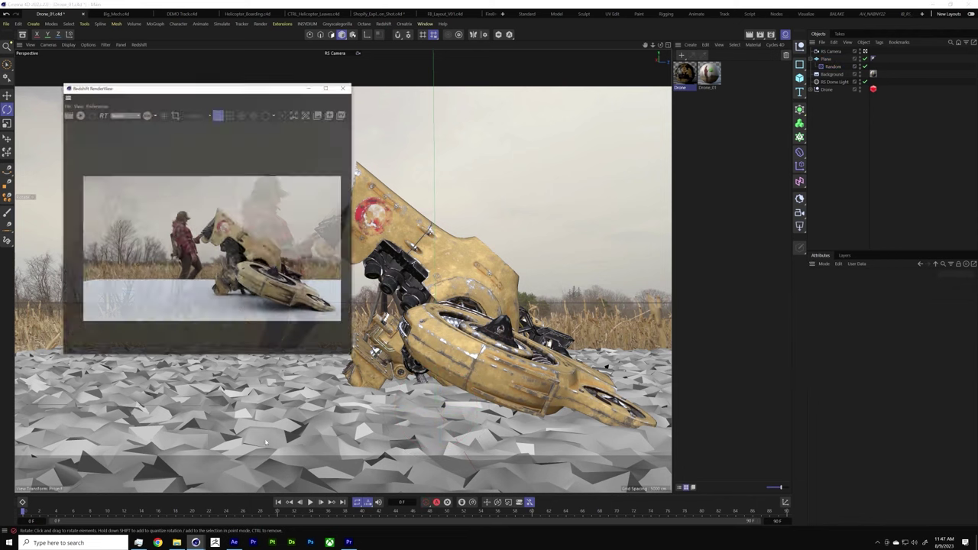
drag(153, 71, 209, 111)
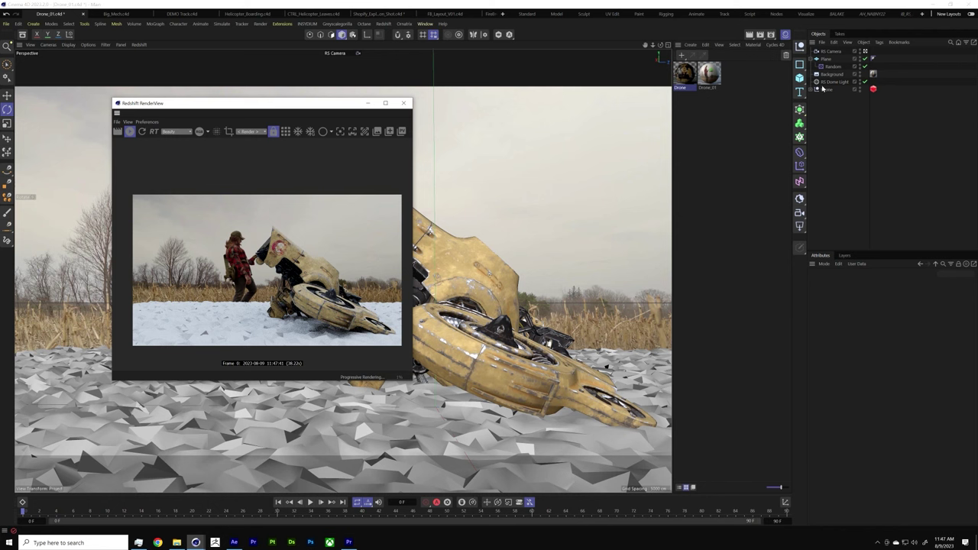
Step: Add a Redshift Object tag to the Plane with Matte Override, Matte and Shadow enabled
click(828, 60)
right_click(830, 62)
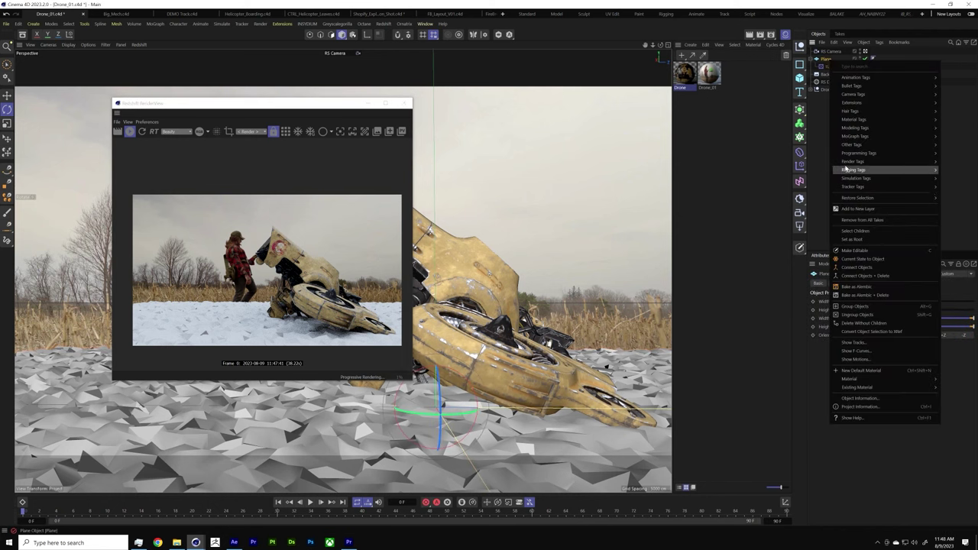
mouse_move(852, 162)
click(807, 189)
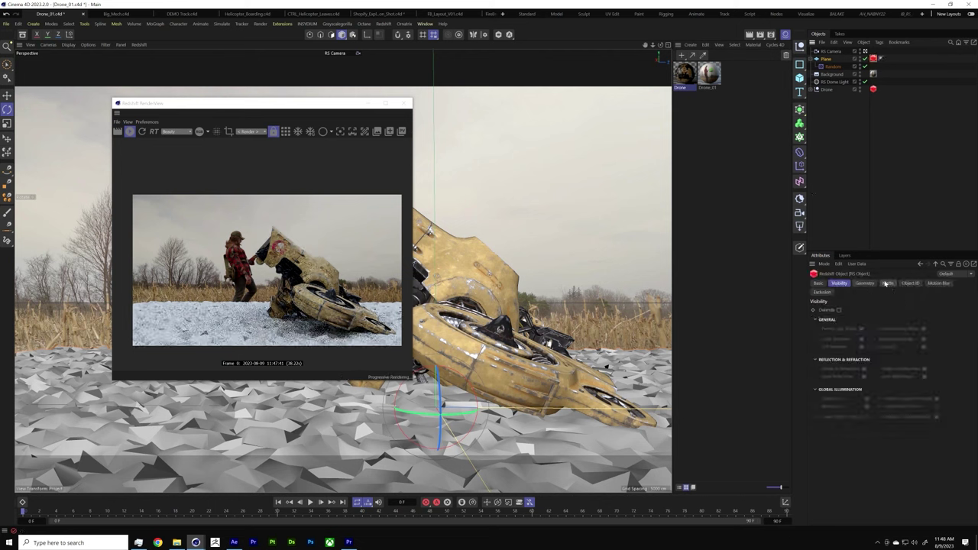
click(887, 283)
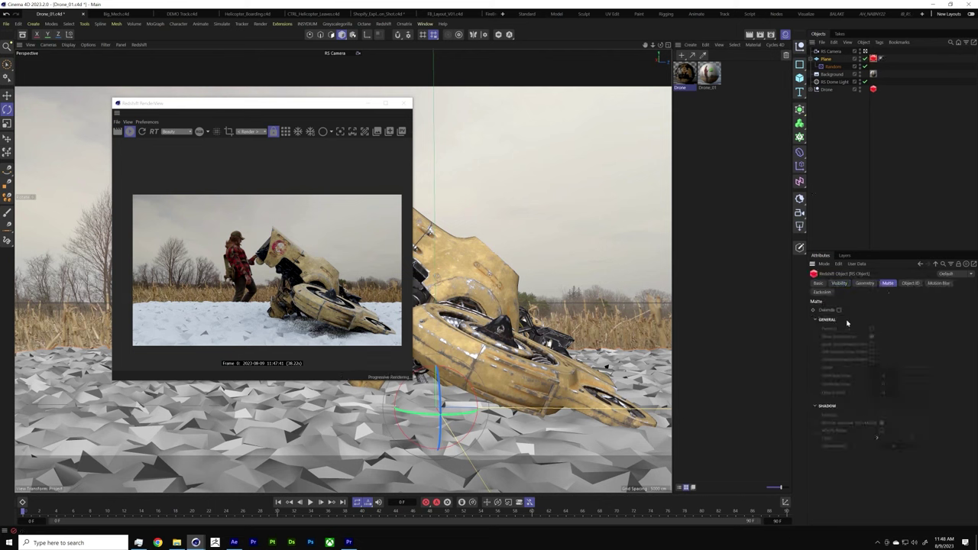
click(839, 311)
click(872, 330)
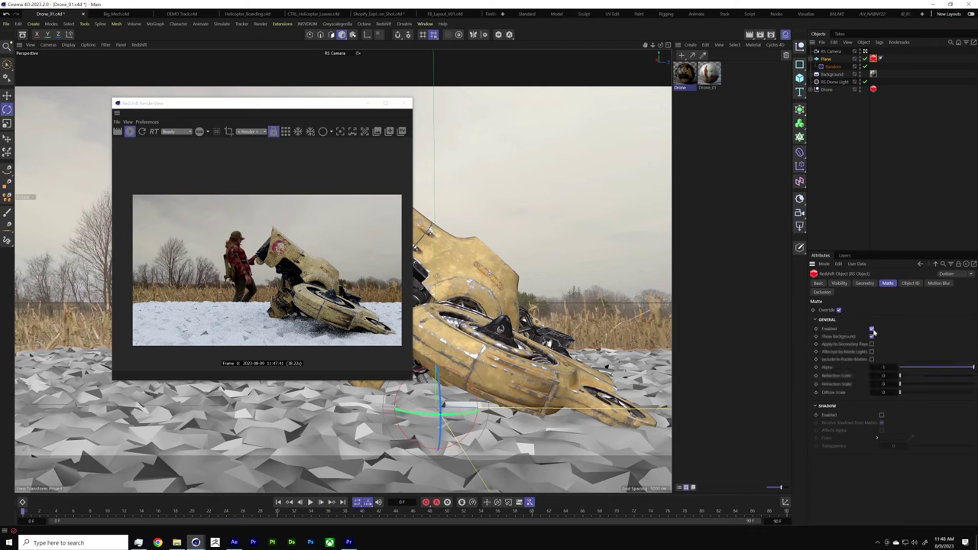
click(882, 416)
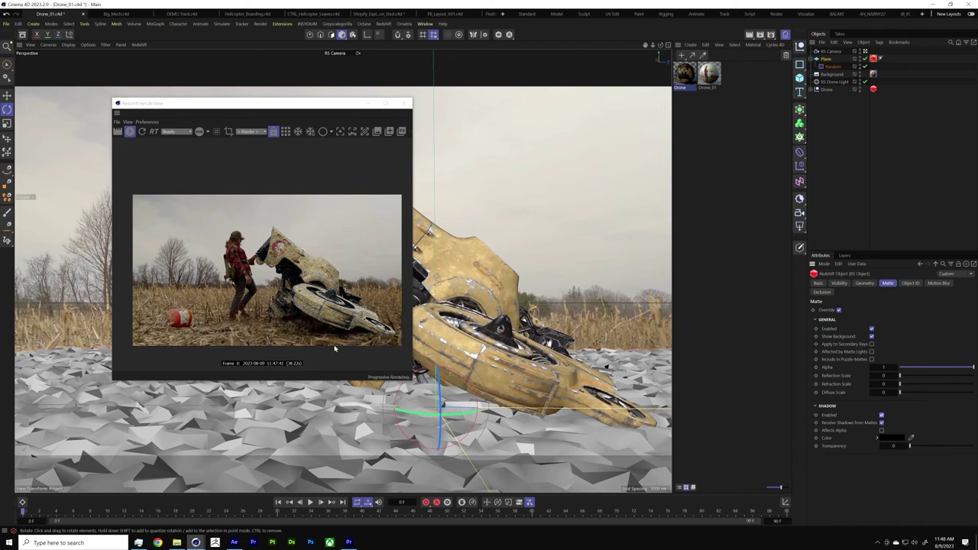
Step: Enable Affects Alpha, checking the shadows in the Alpha channel before returning to RGB
click(201, 132)
click(207, 176)
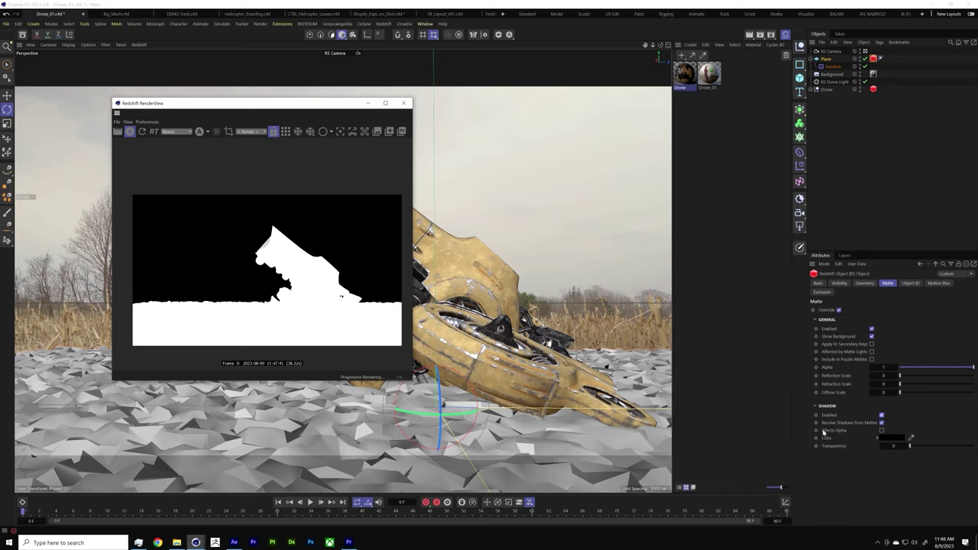
click(883, 430)
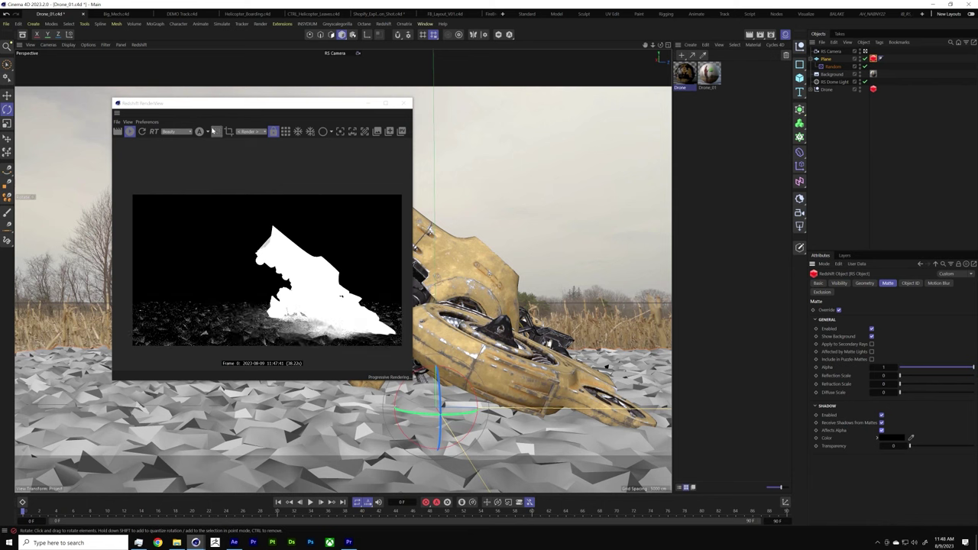
click(200, 131)
click(215, 146)
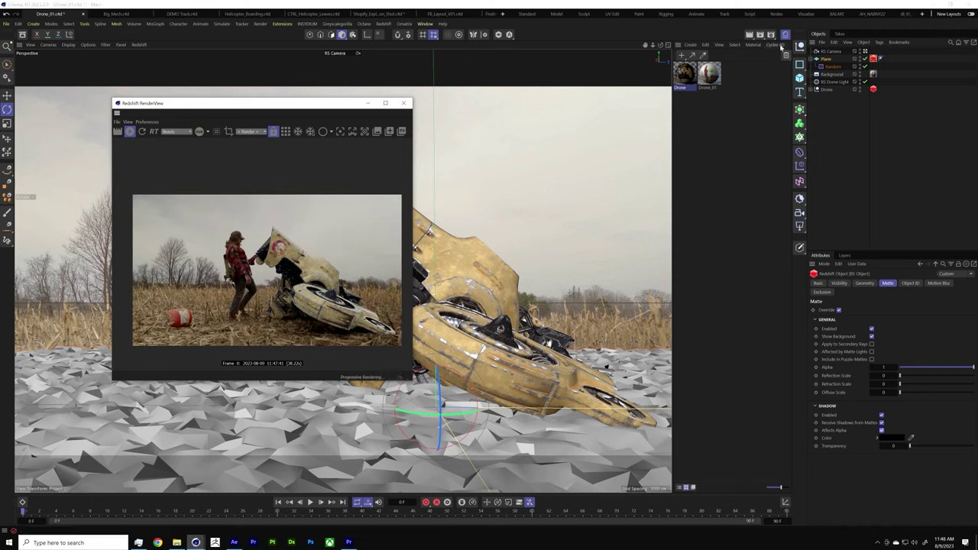
Step: Open Render Settings and review the Output, Save and Redshift pages
click(771, 35)
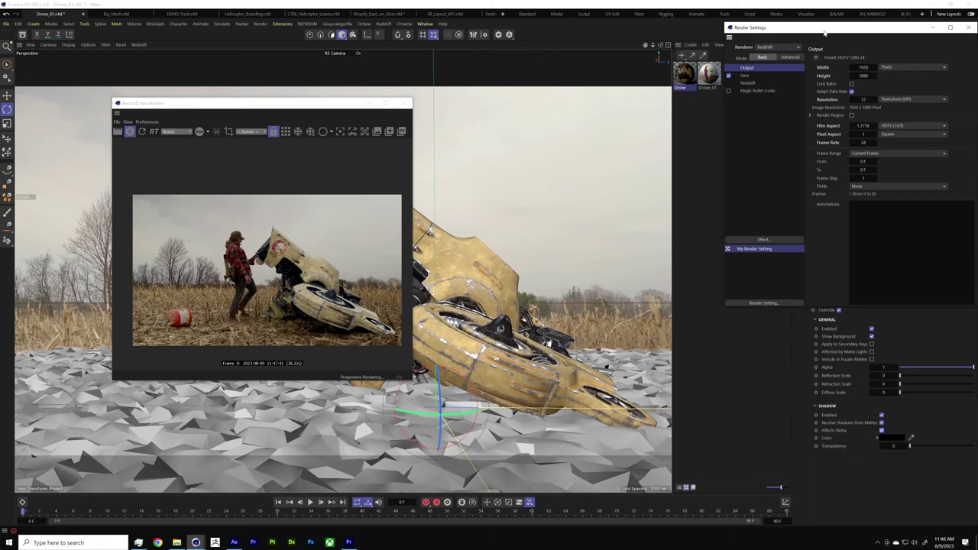
drag(825, 33, 519, 86)
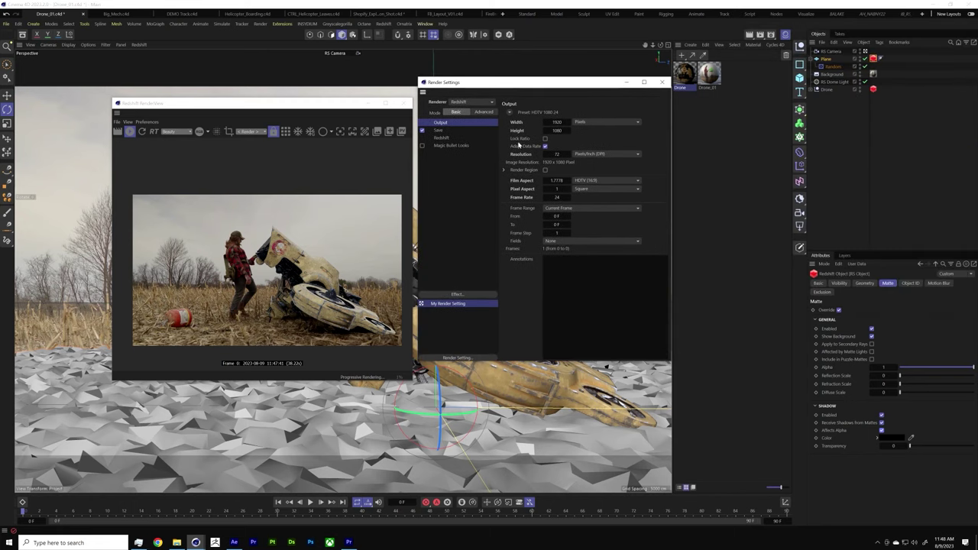
click(439, 132)
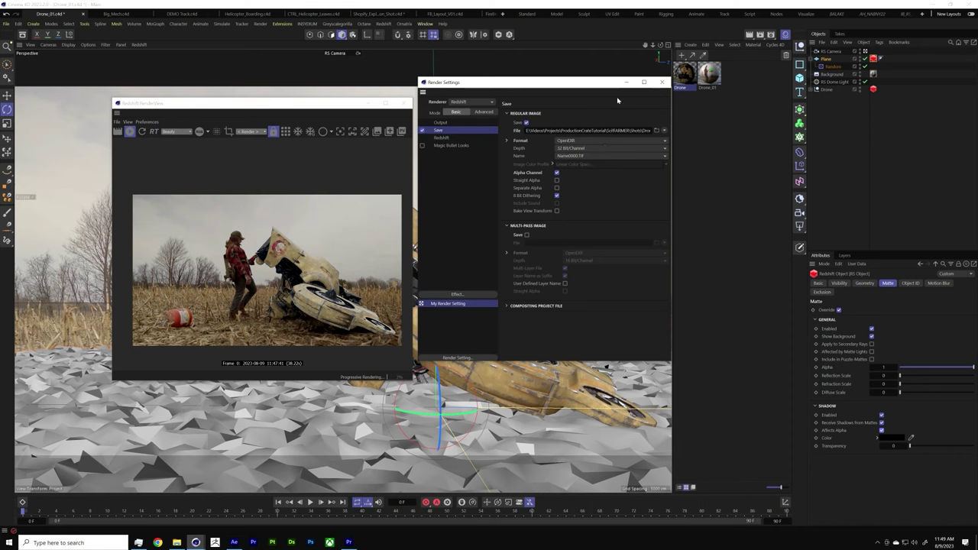
click(458, 138)
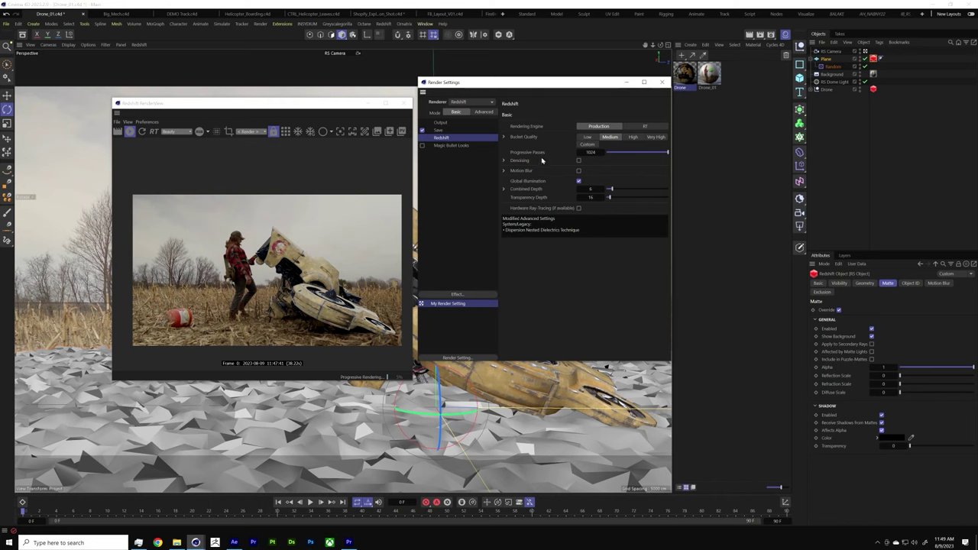
Step: Toggle Advanced mode and leave Automatic Sampling on, then close Render Settings and RenderView
click(483, 112)
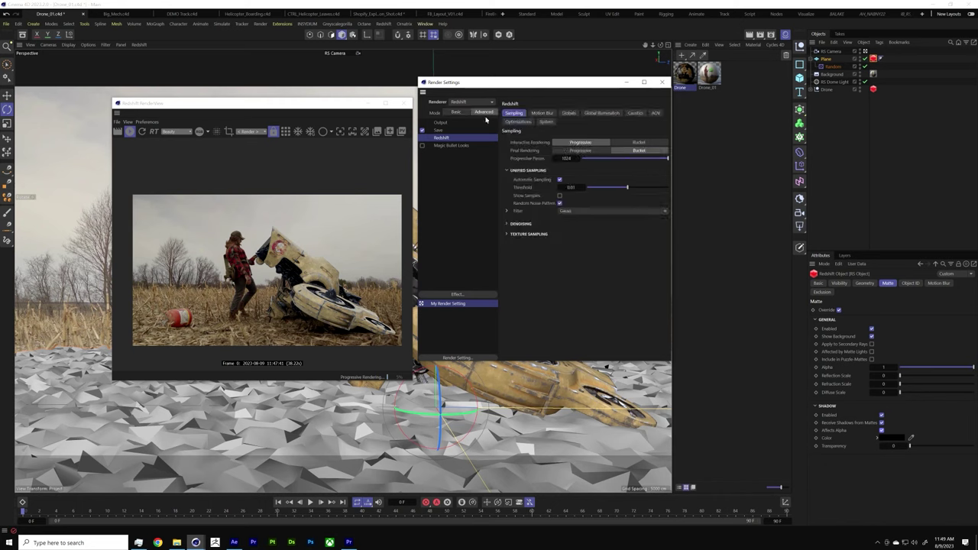
click(560, 180)
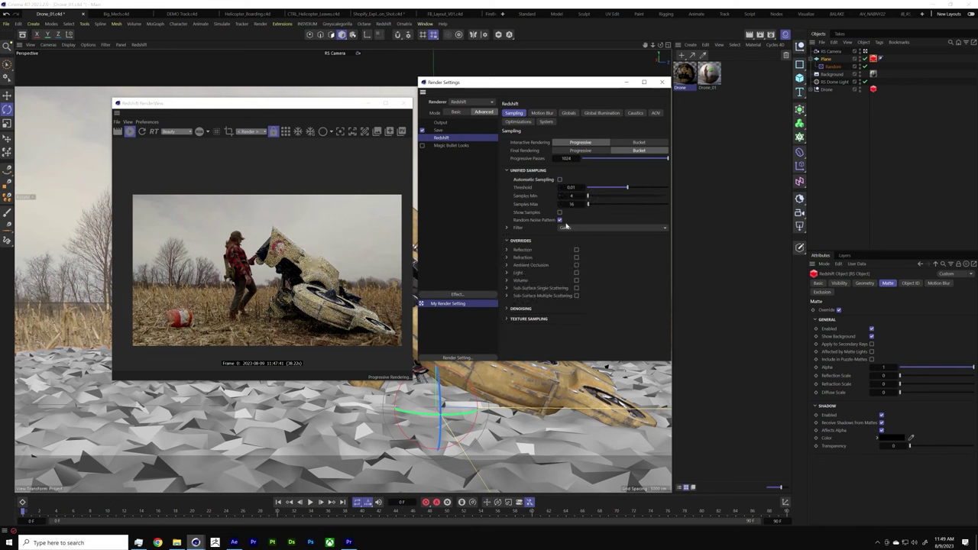
click(559, 180)
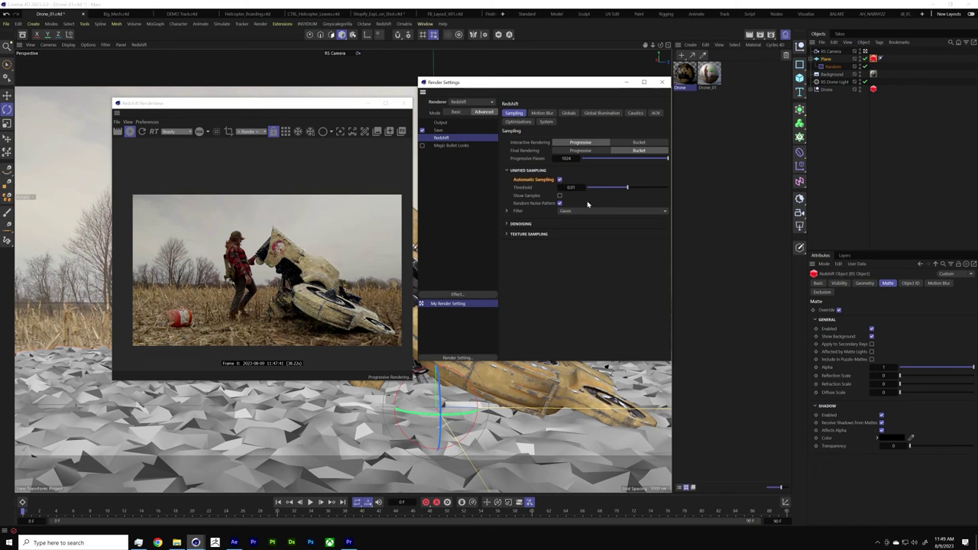
click(457, 112)
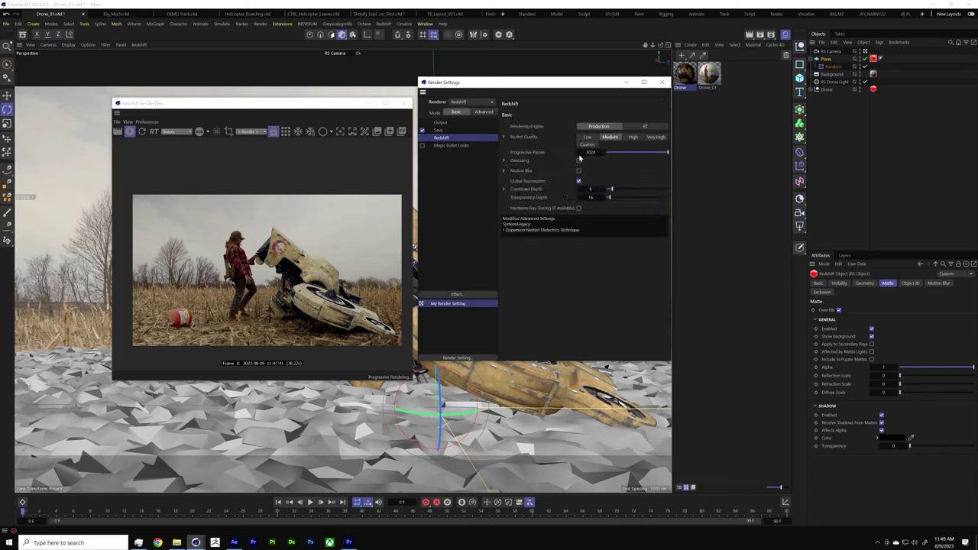
click(662, 81)
click(403, 102)
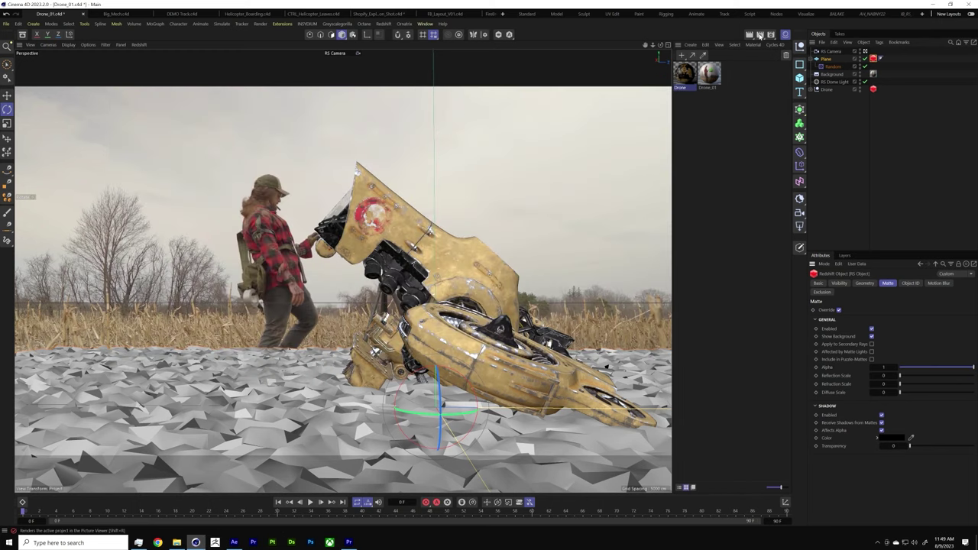
Step: In After Effects' Demo_Composite, preview Drone_01_V01_Render.exr from the Renders folder
click(234, 541)
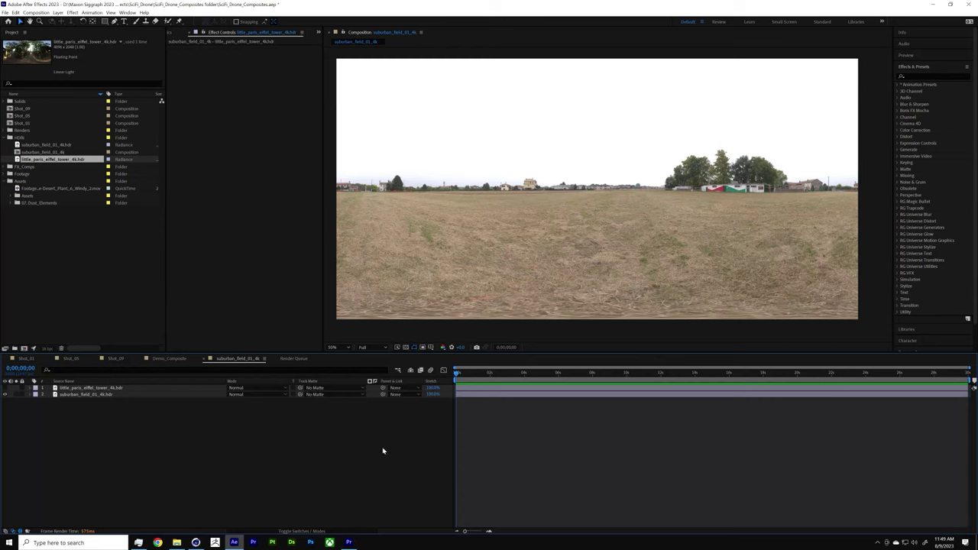
click(169, 359)
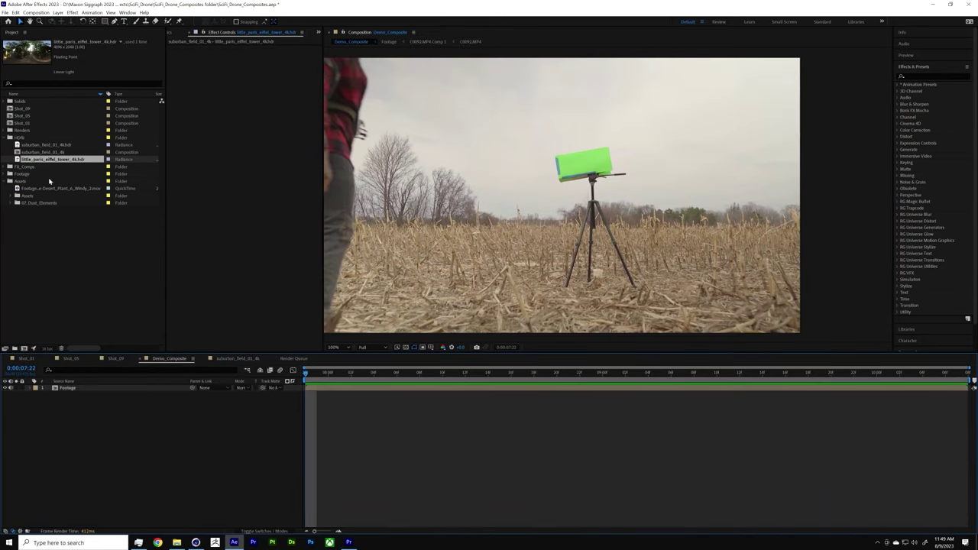
click(8, 175)
click(10, 130)
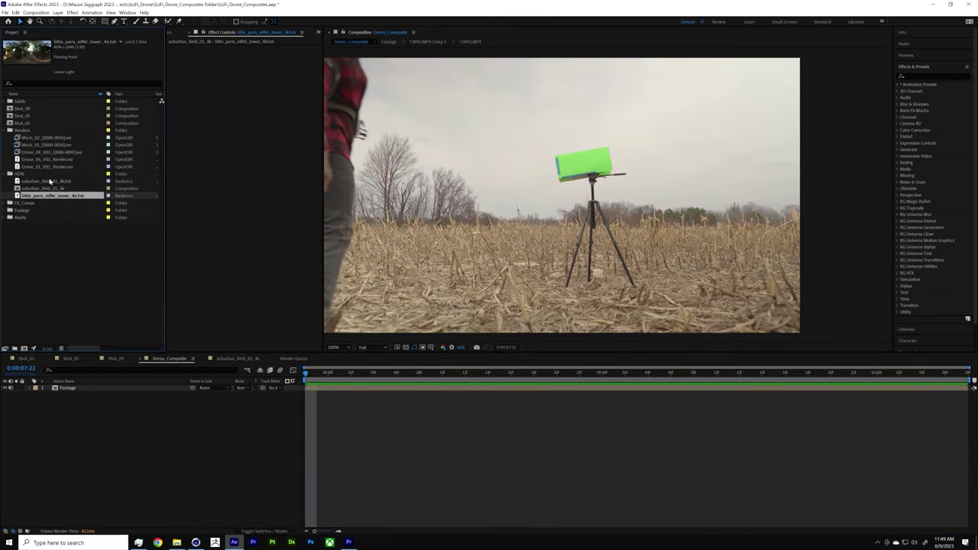
double_click(51, 167)
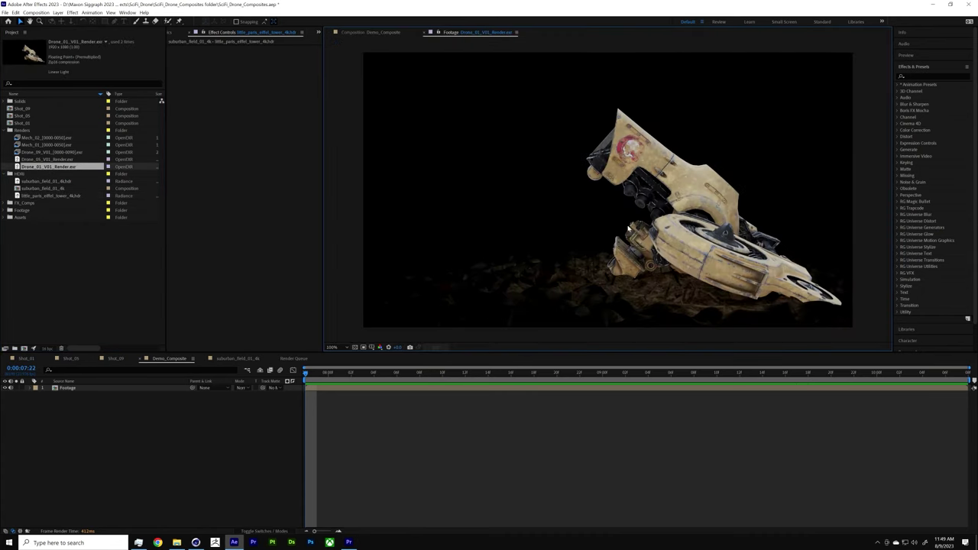
Step: Layer Drone_01_V01_Render.exr above Footage in Demo_Composite and check later frames
drag(31, 169, 103, 391)
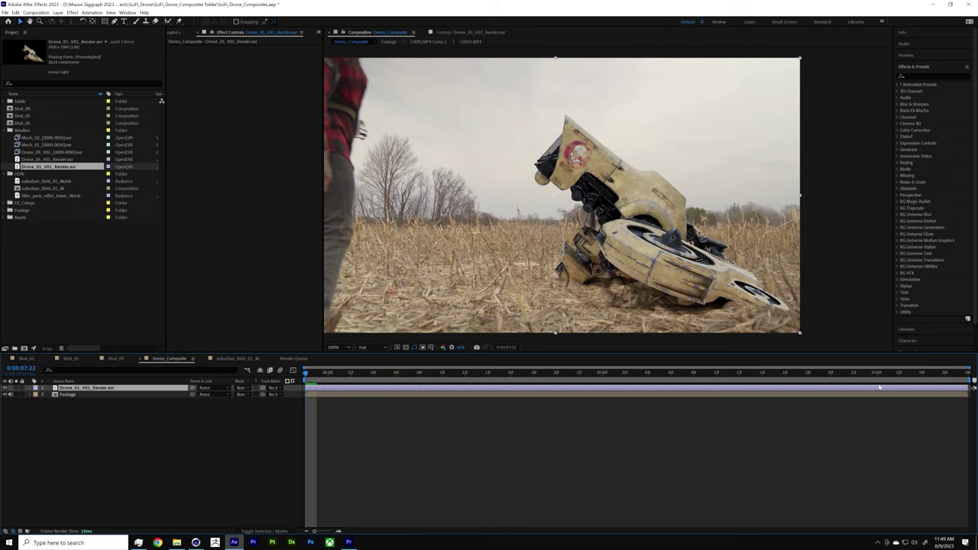
click(958, 374)
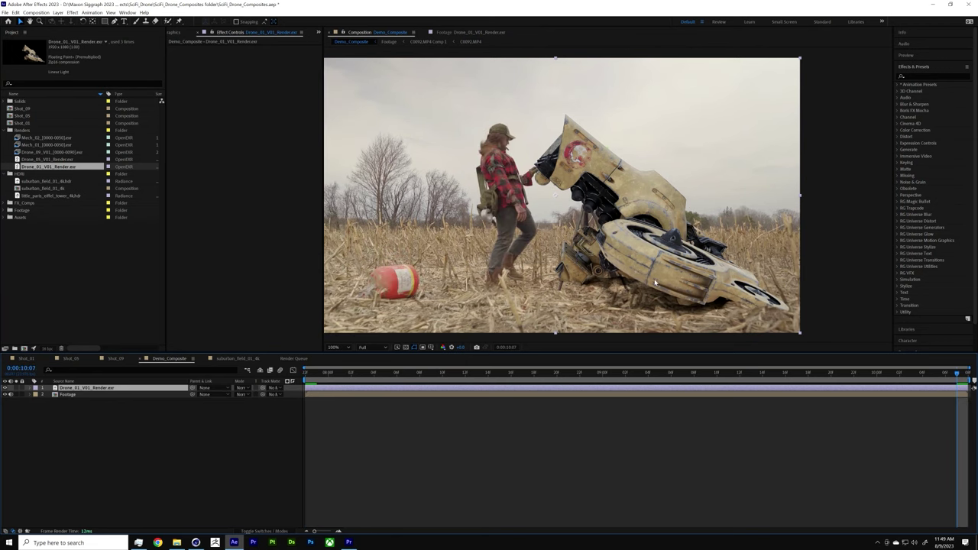
scroll(678, 269, up, 2)
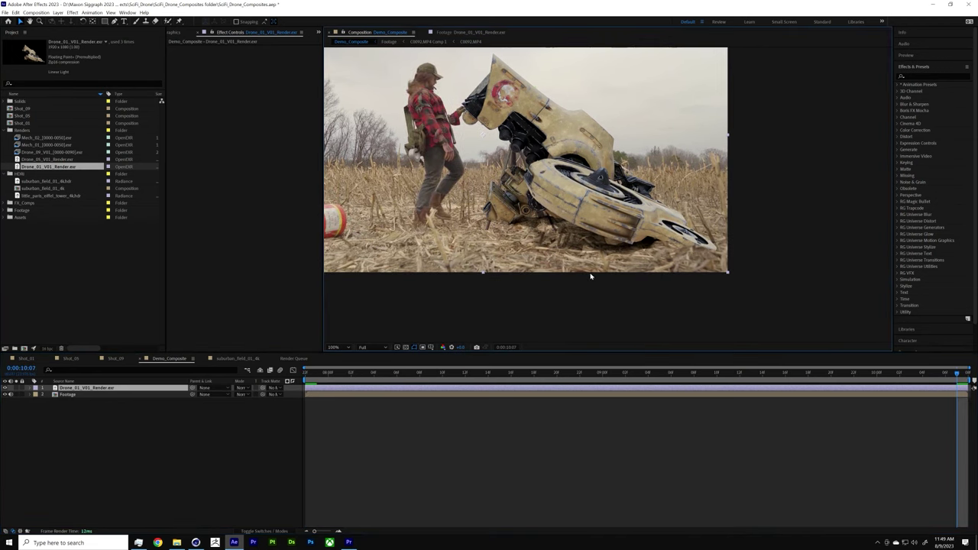
scroll(640, 224, up, 2)
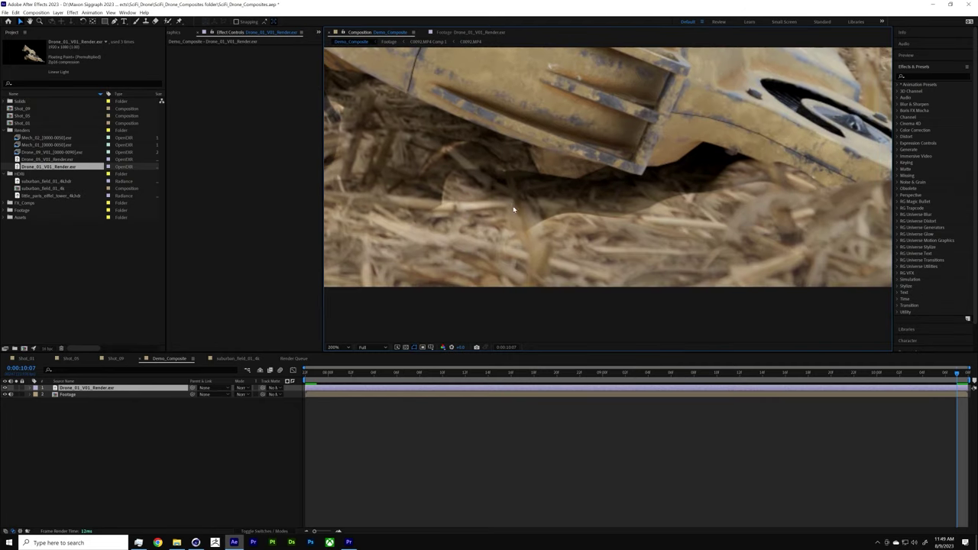
scroll(513, 210, down, 2)
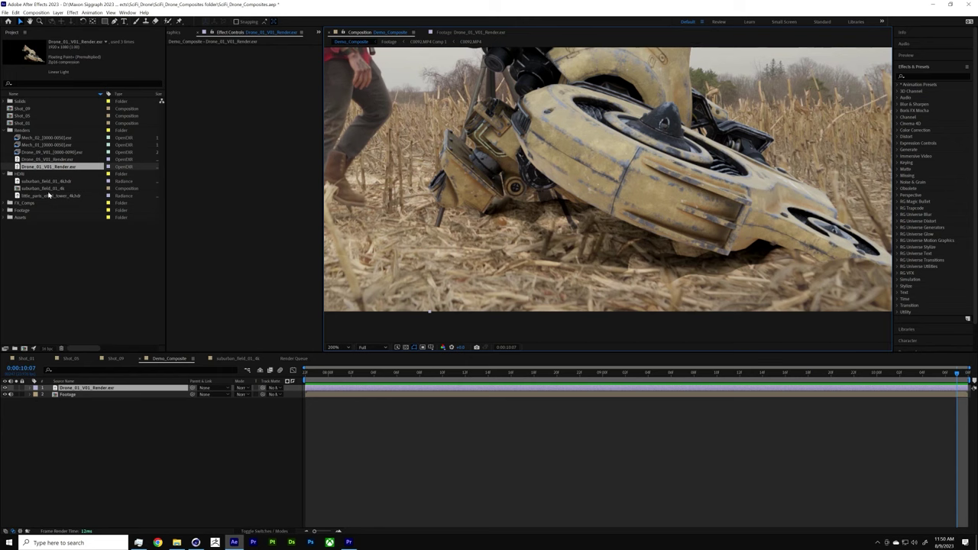
Step: Preview and scrub the Footage_Desert_Plant_6_Windy_2.mov clip from the Assets folder
click(9, 217)
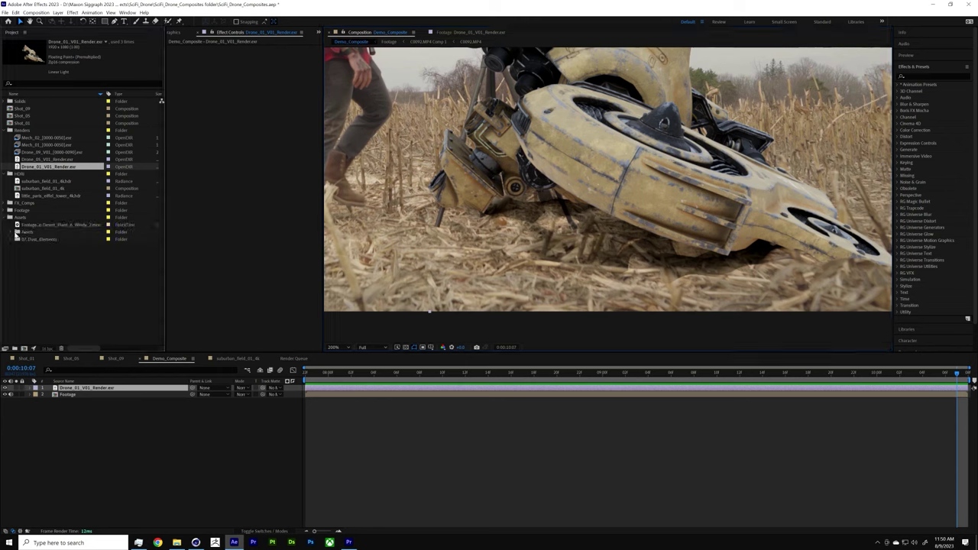
double_click(62, 226)
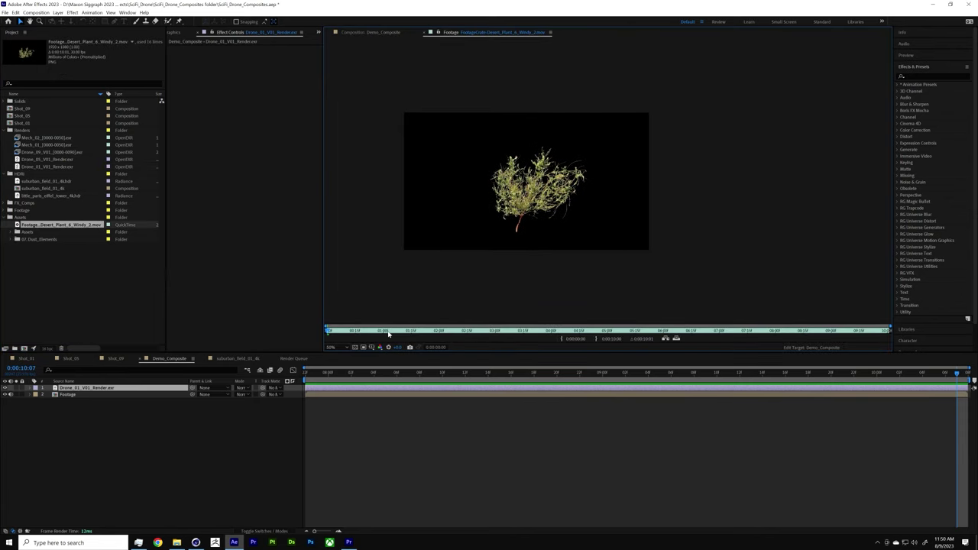
drag(389, 332, 537, 344)
Step: In Shot_01, solo desert plant layers 1–8 and play them back
click(27, 359)
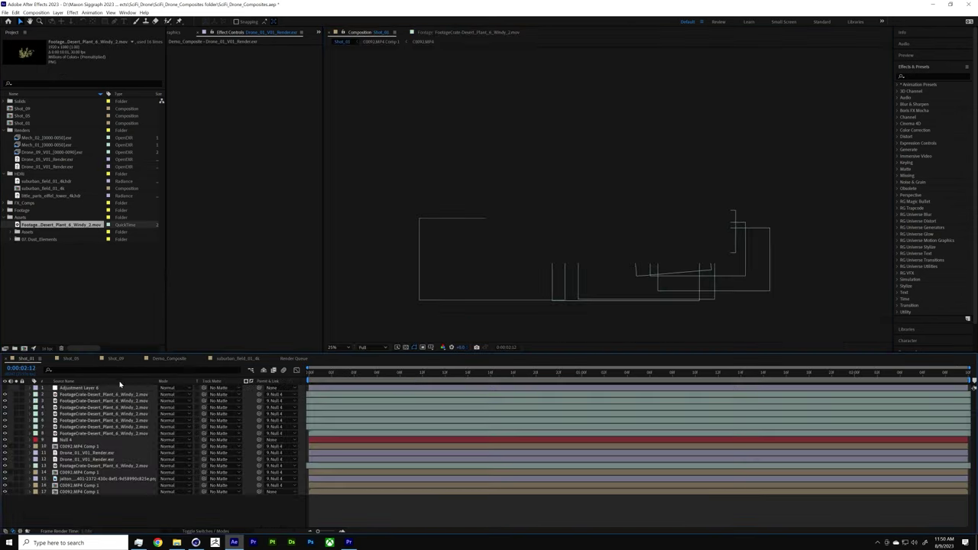
drag(16, 394, 16, 434)
click(389, 380)
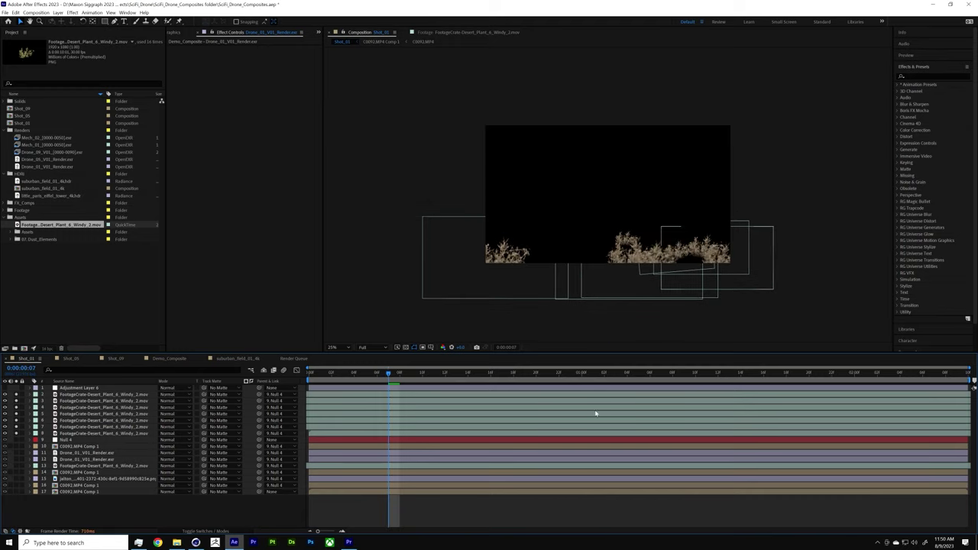
key(space)
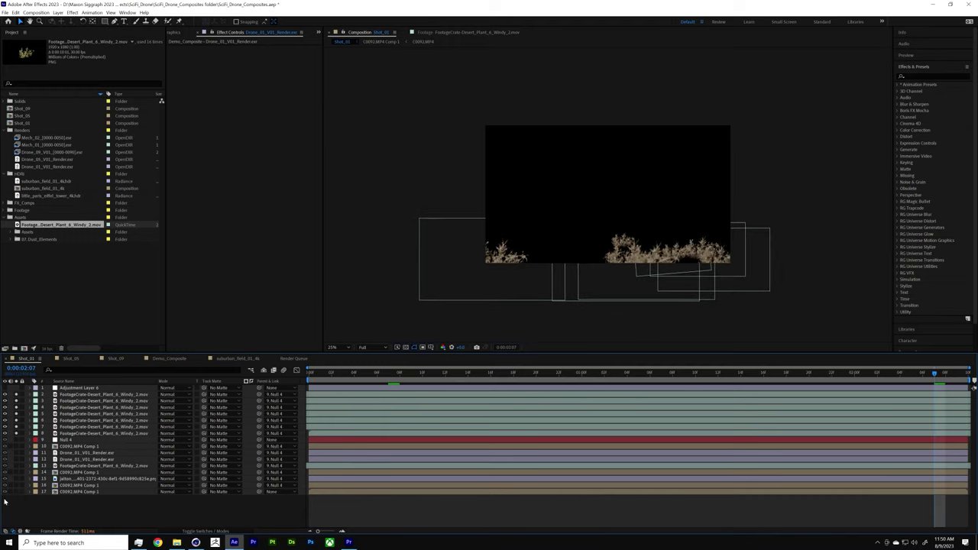
Step: Show the full composite enlarged and recentred, then return to Premiere Pro
click(826, 201)
key(period)
drag(731, 232, 711, 235)
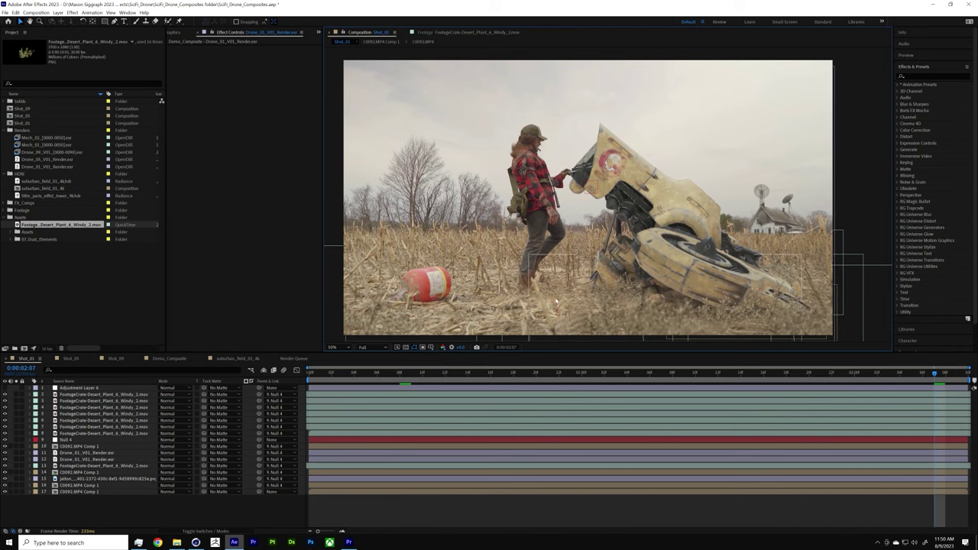
click(349, 543)
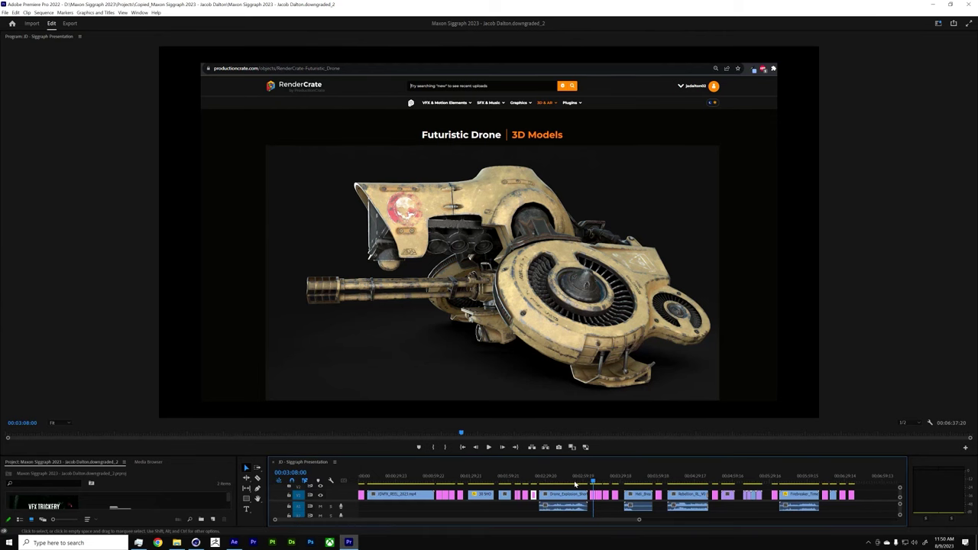
Step: Move the presentation to the EXAMPLE 02 slide at 00:03:27:07 and bring up the drone texture folder
drag(576, 484, 550, 483)
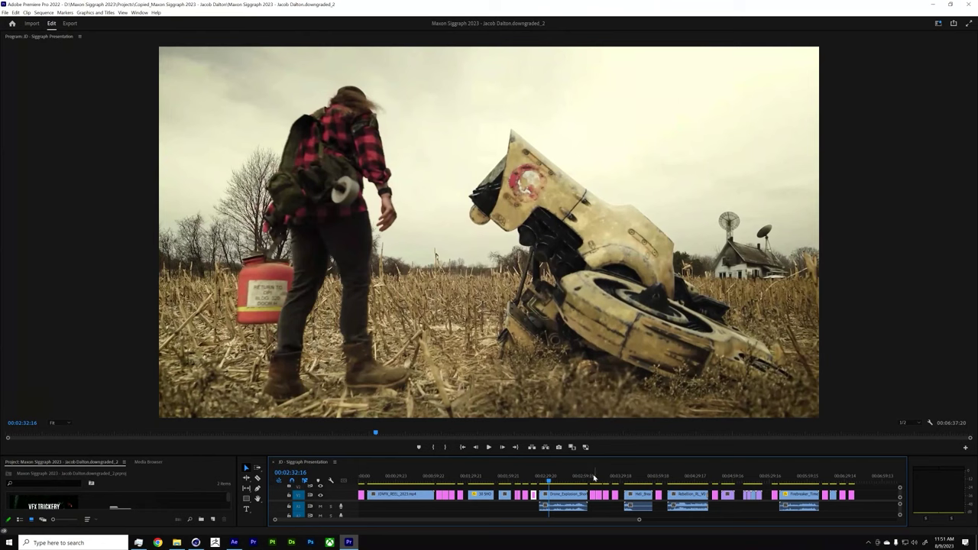
click(591, 480)
click(592, 480)
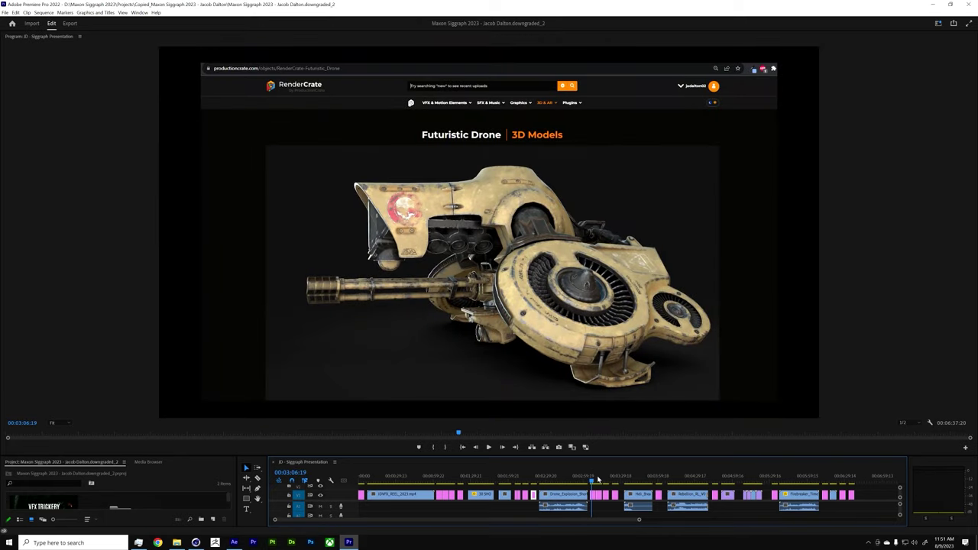
click(615, 480)
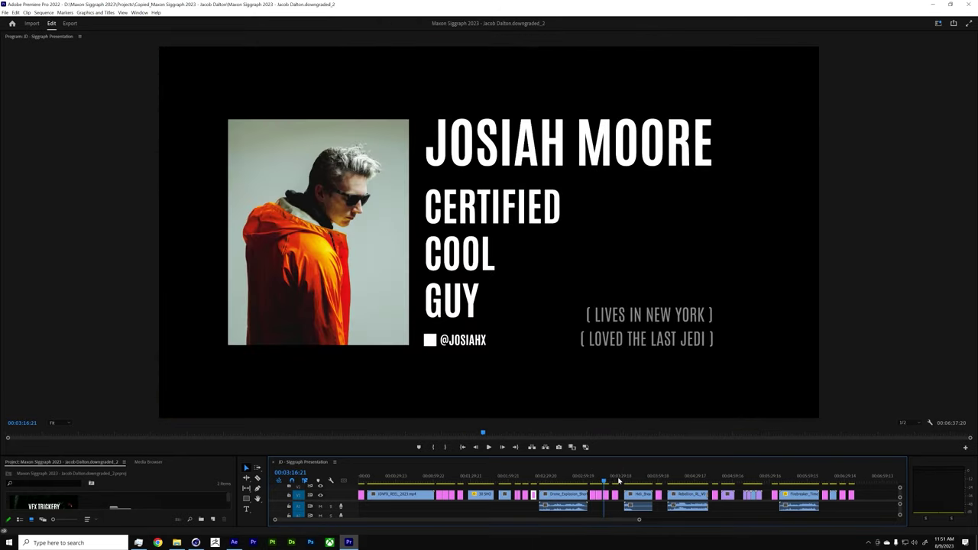
click(618, 480)
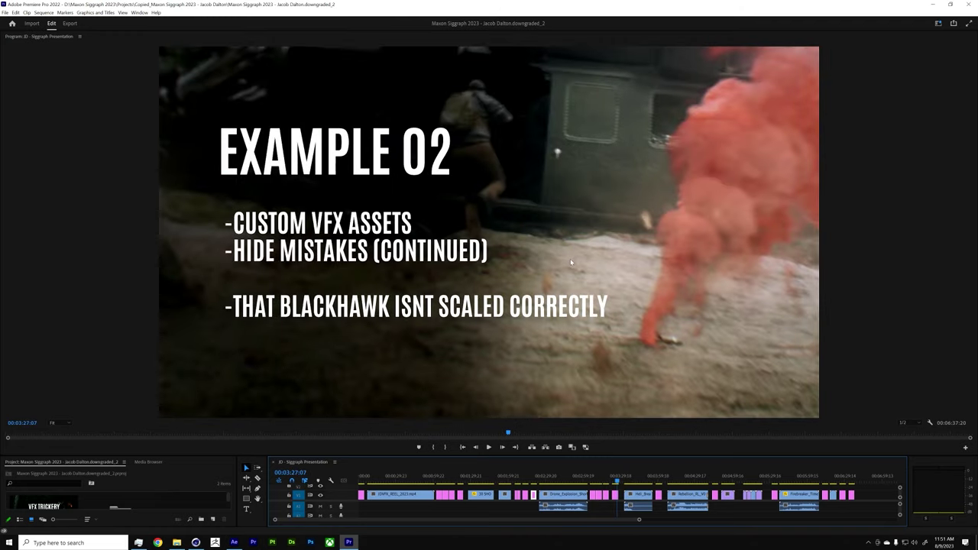
click(176, 543)
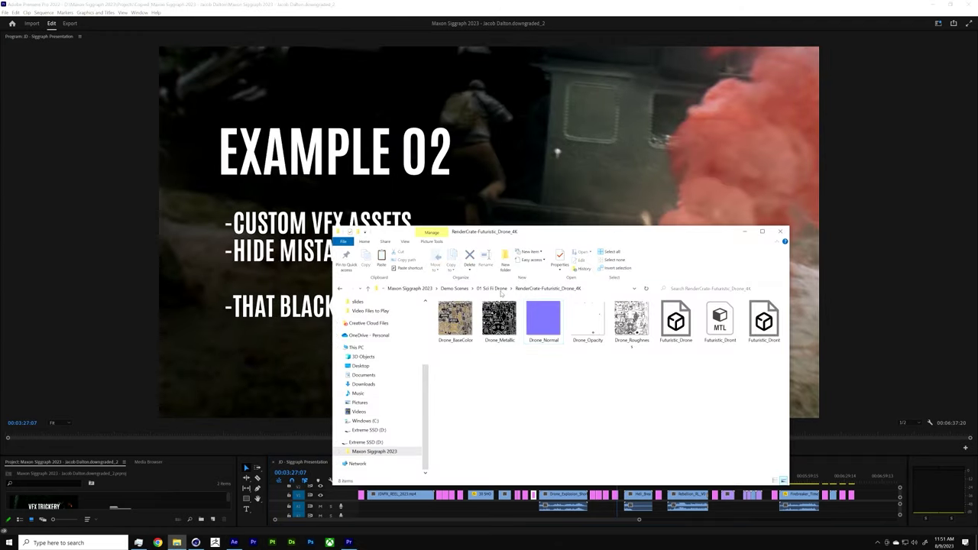
Step: Browse through Demo Scenes and 02 Helicopter, then open Maxon Siggraph 2023's Video Files to Play folder
click(462, 290)
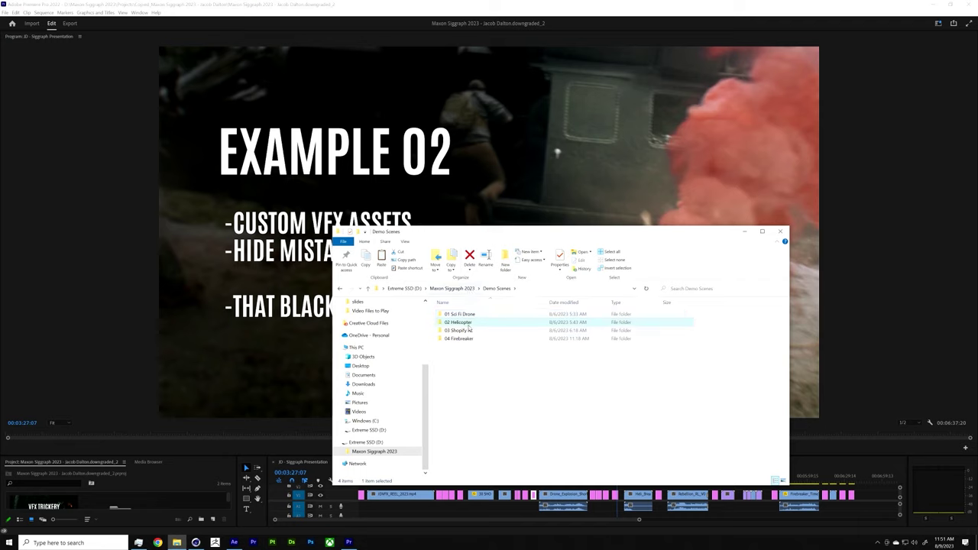
click(459, 322)
double_click(466, 324)
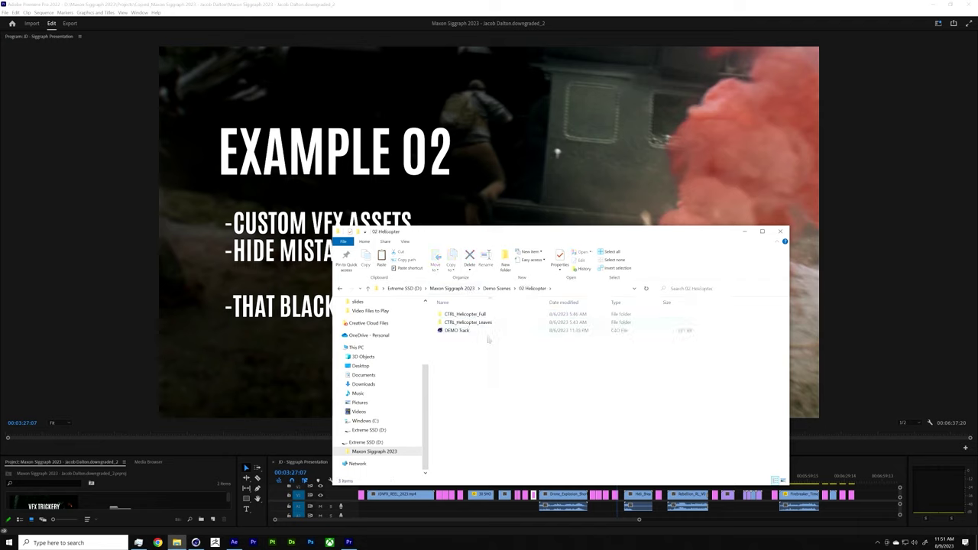
double_click(493, 315)
key(alt+Up)
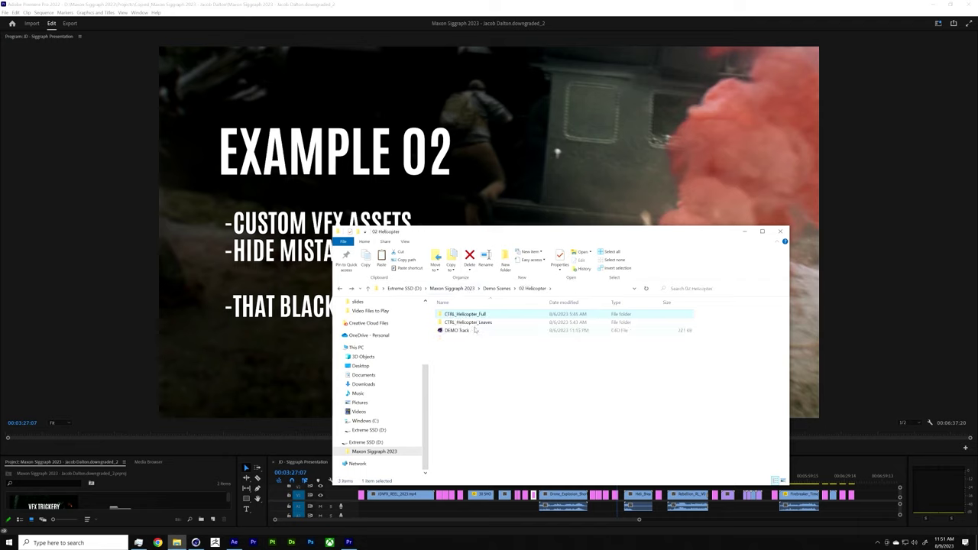
click(457, 288)
click(465, 355)
double_click(473, 356)
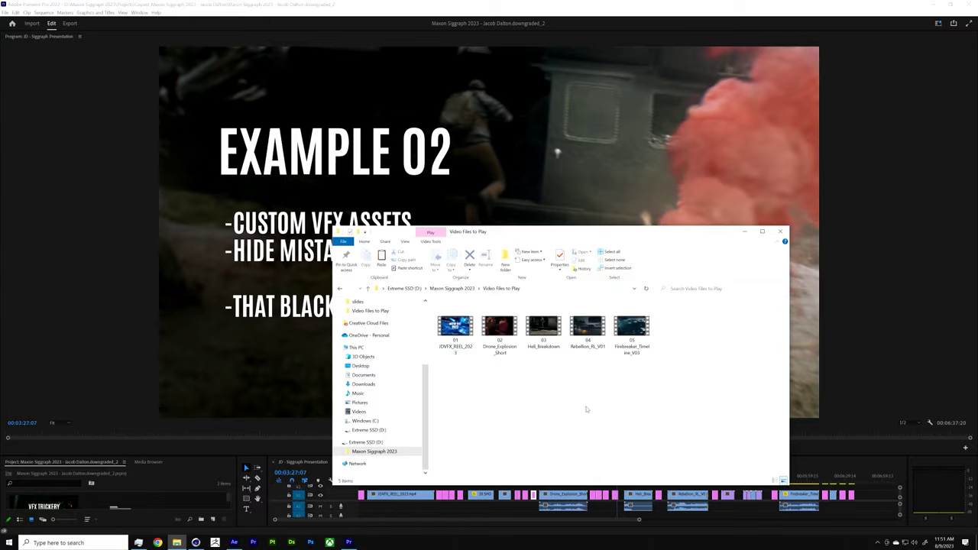
Step: Play 03 Heli_Breakdown, pause it at 0:20, and toggle full screen on and off
double_click(544, 329)
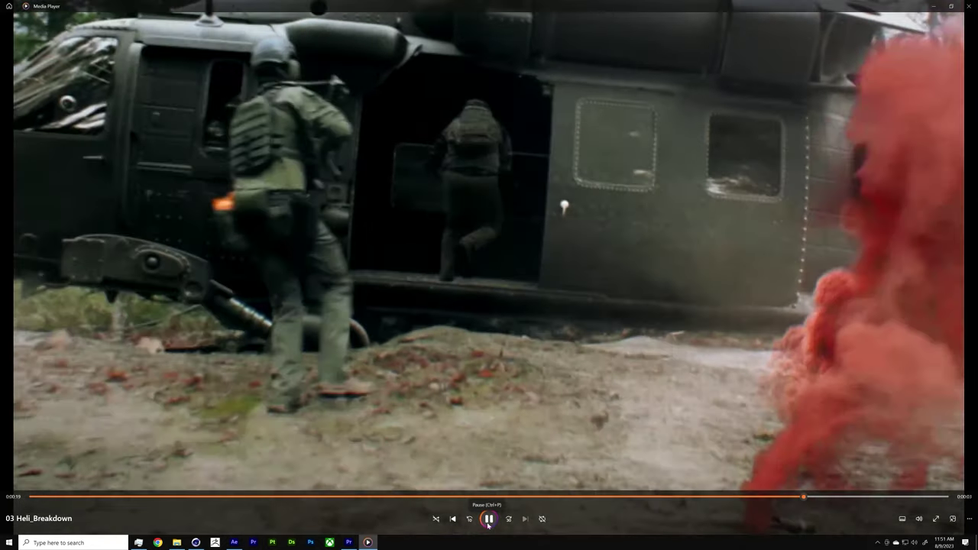
click(489, 519)
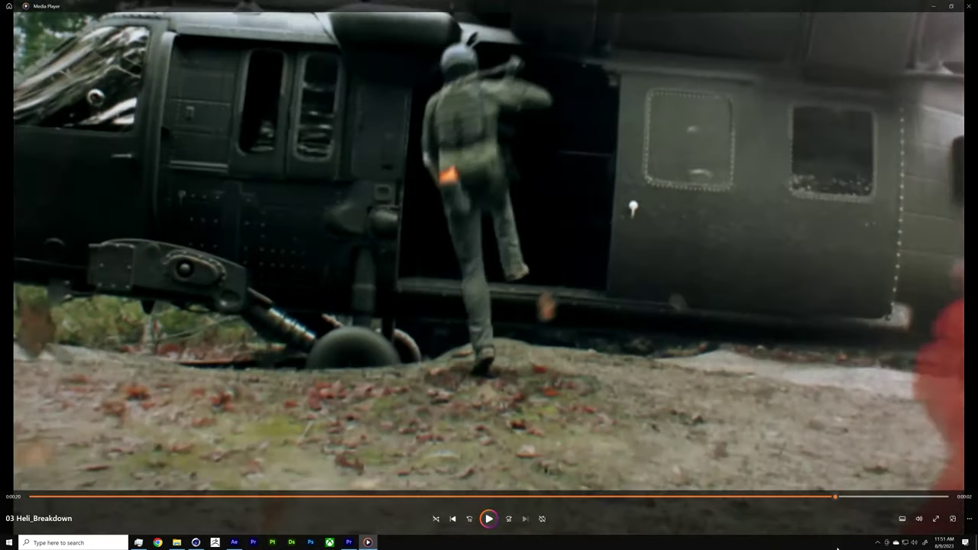
click(938, 519)
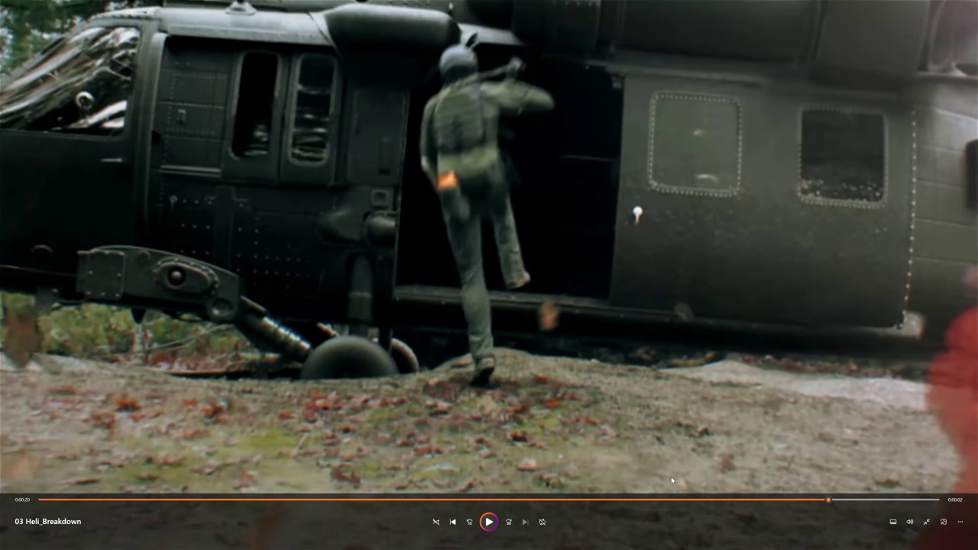
click(925, 522)
Step: Back in After Effects, close the drone composite project and answer the save prompt
click(233, 542)
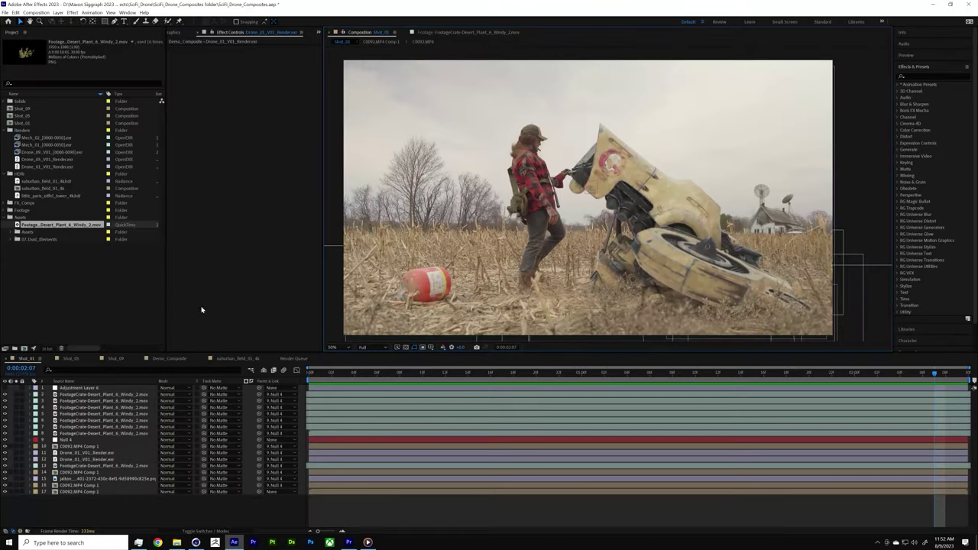
click(5, 13)
click(30, 23)
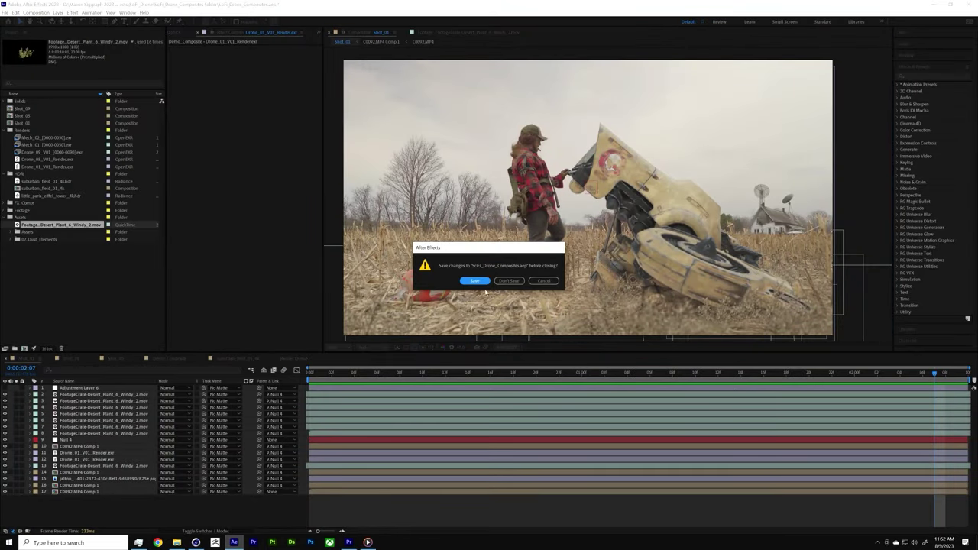
Step: Open CTRL_Boarding_Heli from Demo Scenes > 02 Helicopter > CTRL_Helicopter_Full > CTRL_Boarding_Heli
click(509, 281)
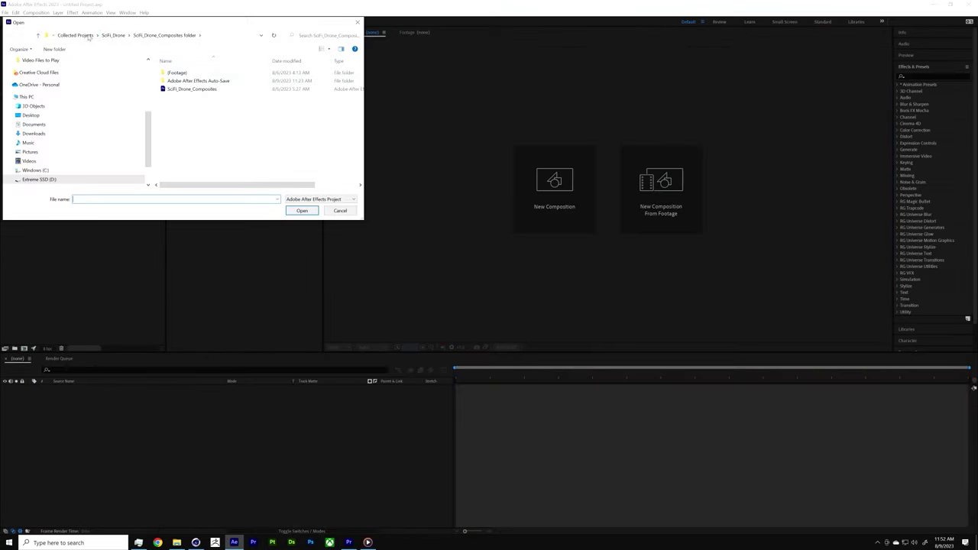
click(90, 38)
click(145, 35)
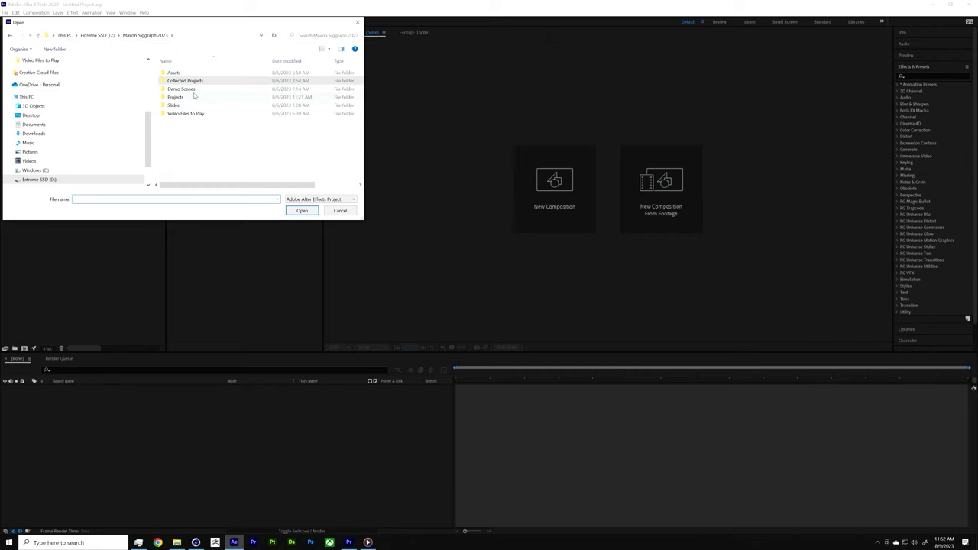
double_click(187, 81)
double_click(195, 81)
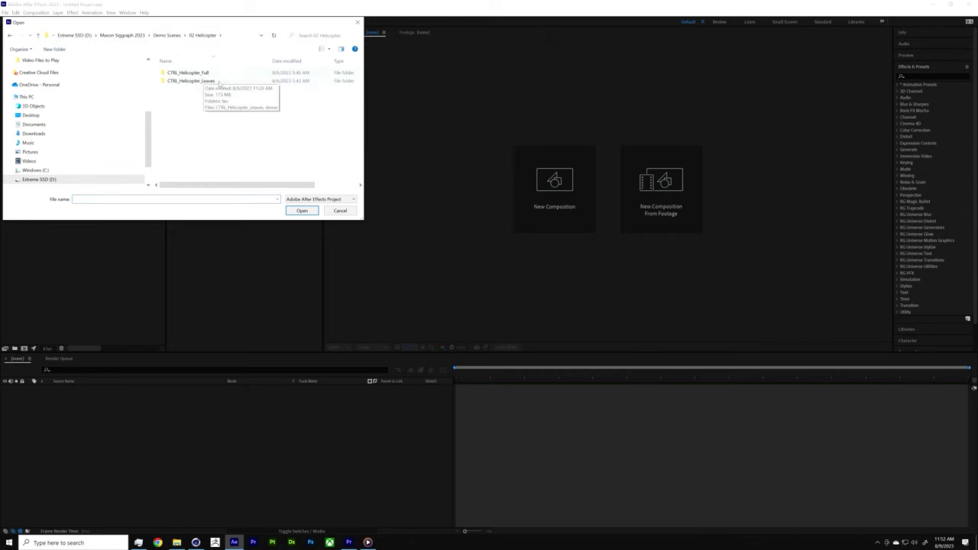
double_click(196, 81)
double_click(193, 72)
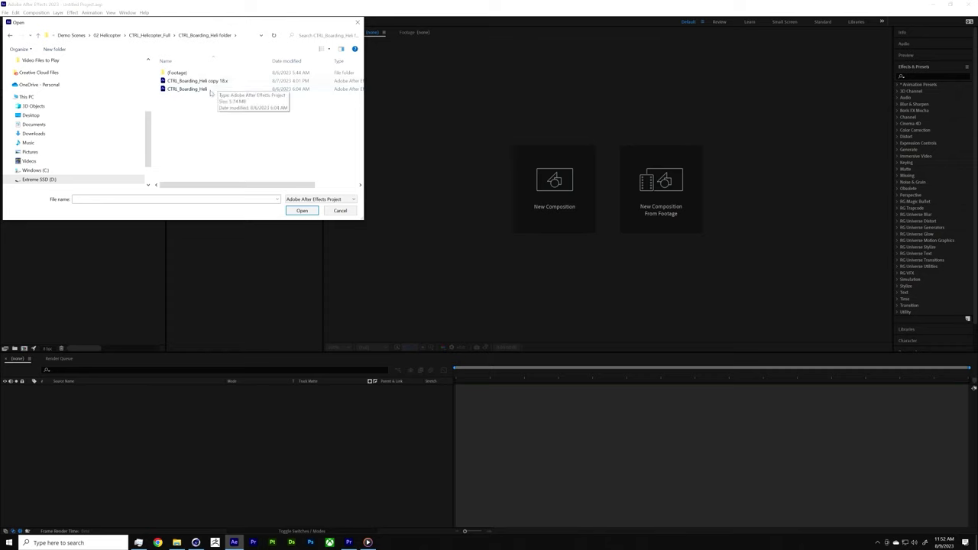
click(191, 90)
click(304, 211)
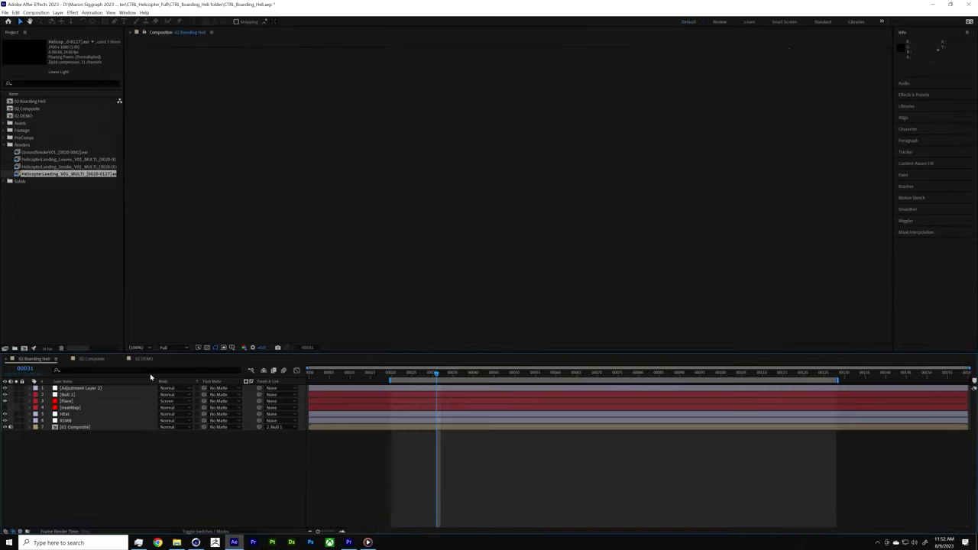
Step: Dismiss the missing-effects warning and play the MVI_5113.MOV forest footage from frame 00020
click(593, 309)
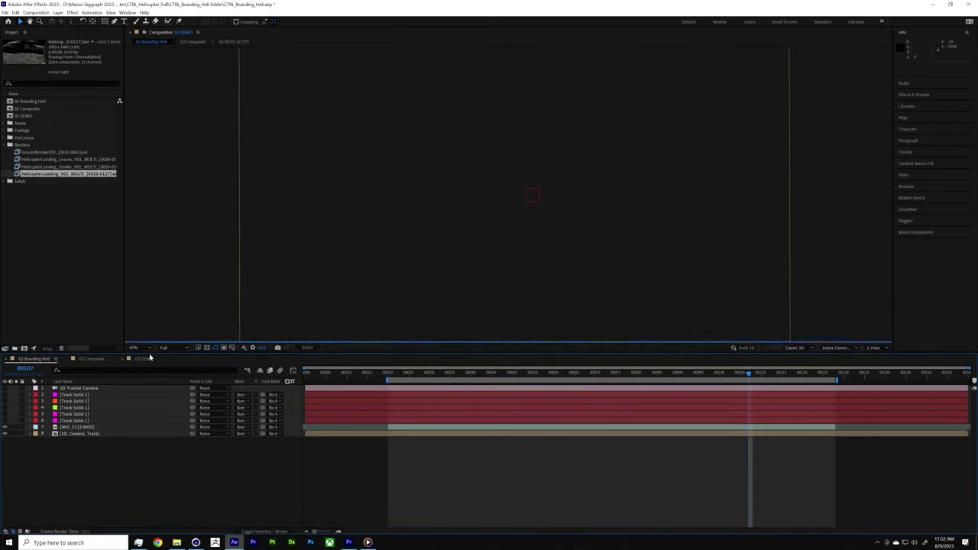
scroll(493, 277, up, 2)
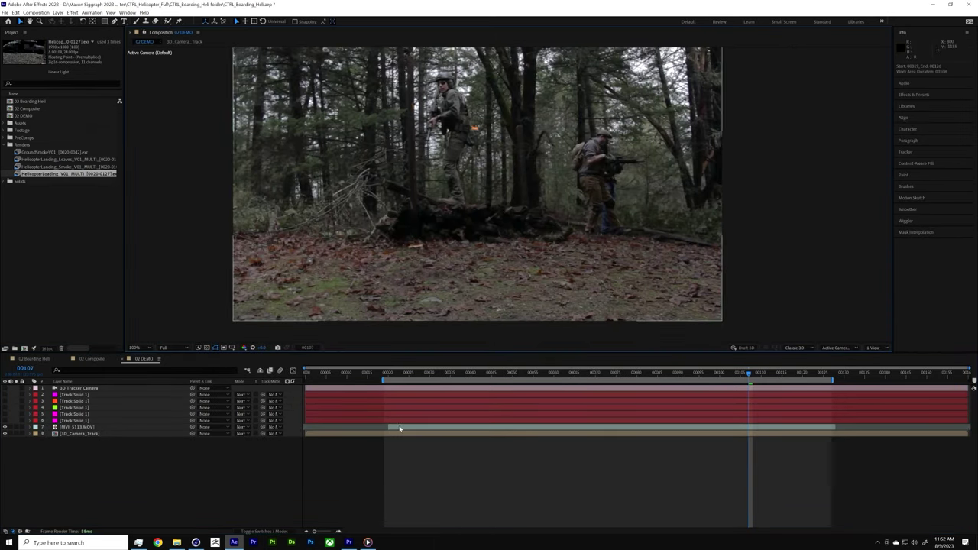
click(401, 427)
click(390, 374)
key(space)
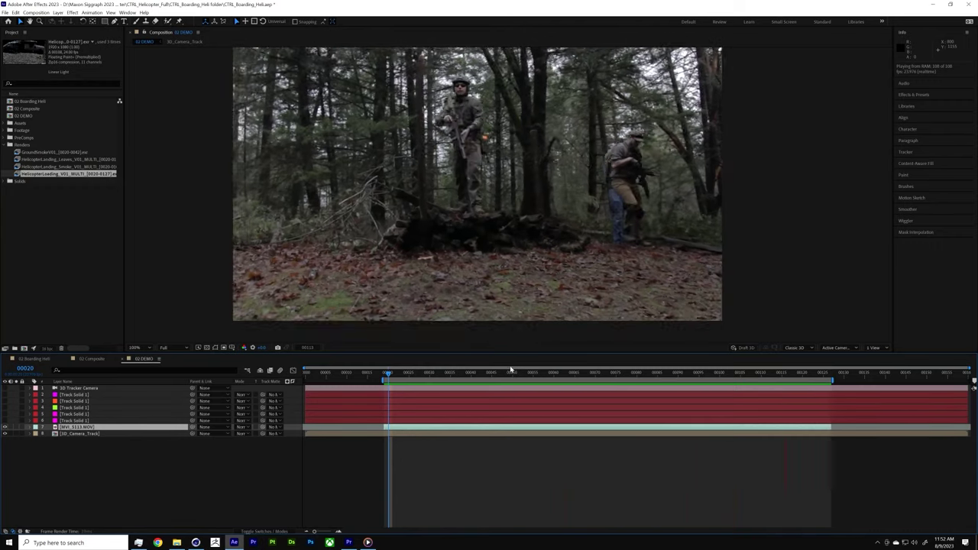
key(space)
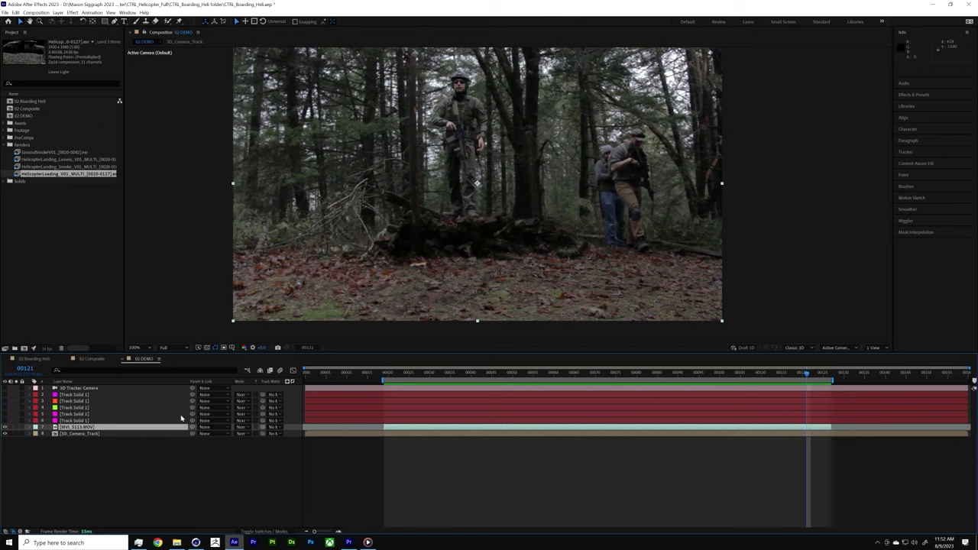
Step: Reselect the MVI_5113.MOV layer and expand the Effects & Presets panel
click(111, 442)
click(88, 427)
click(914, 94)
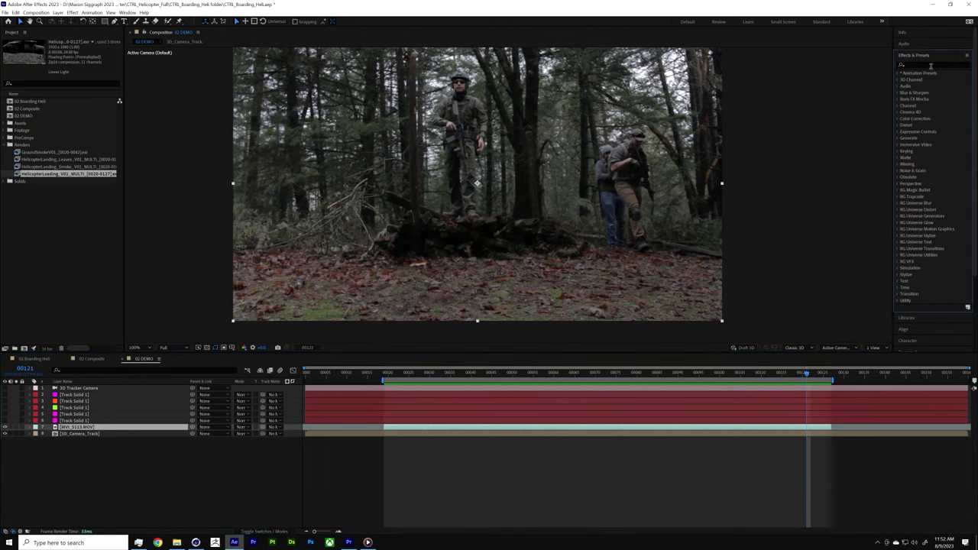
Step: Apply the 3D Camera Tracker, found by searching '3d camera', to the forest footage
click(931, 66)
text(3d camera)
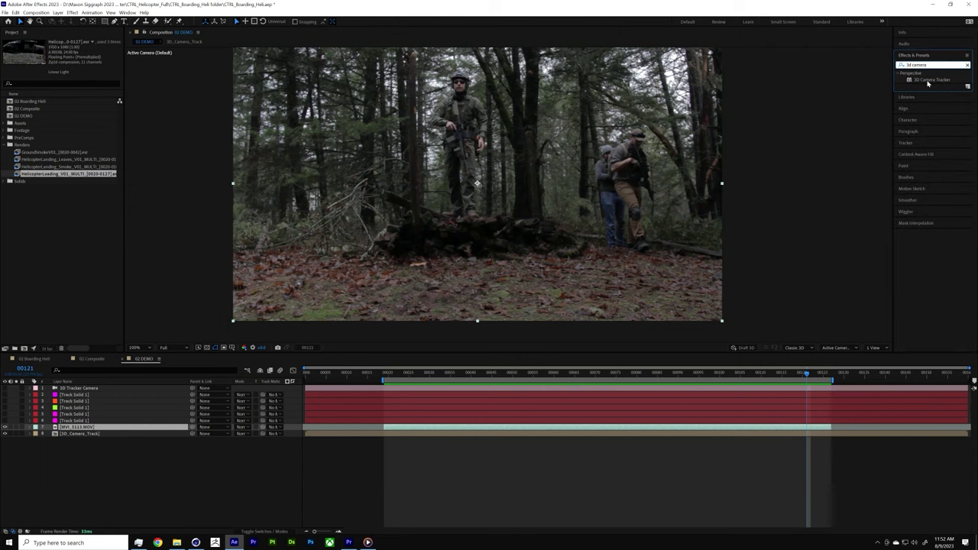
drag(928, 81, 99, 427)
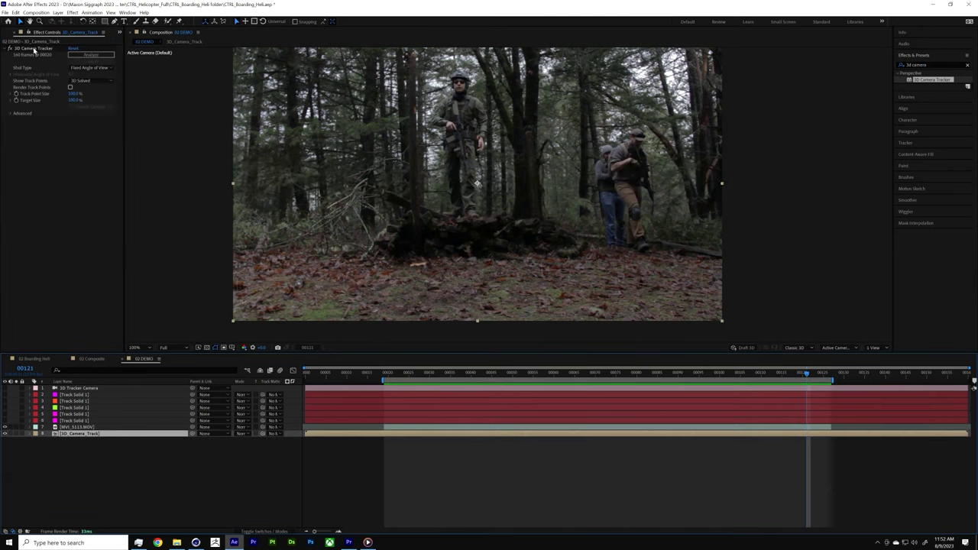
click(34, 48)
drag(564, 376, 476, 374)
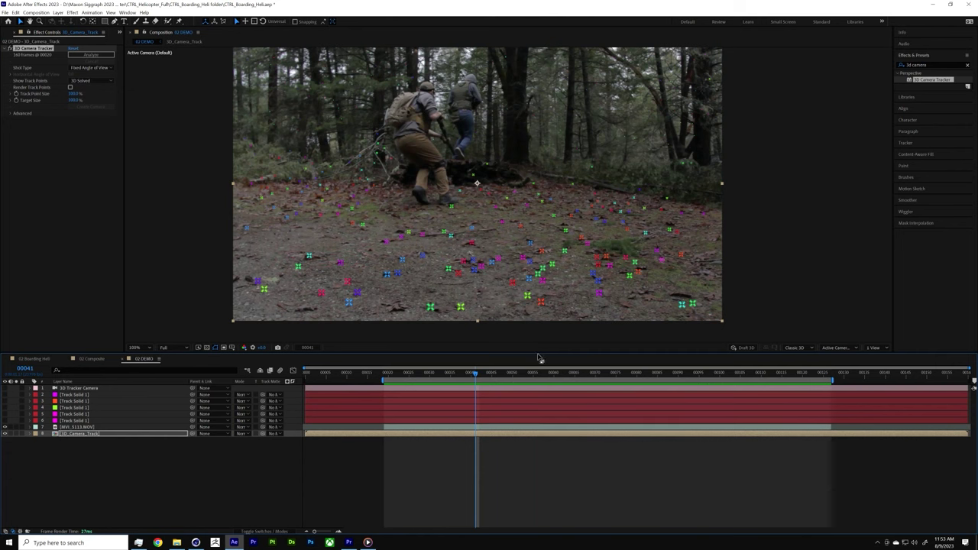
Step: Delete the old 3D Tracker Camera and Track Solid layers
click(91, 389)
shift+click(82, 423)
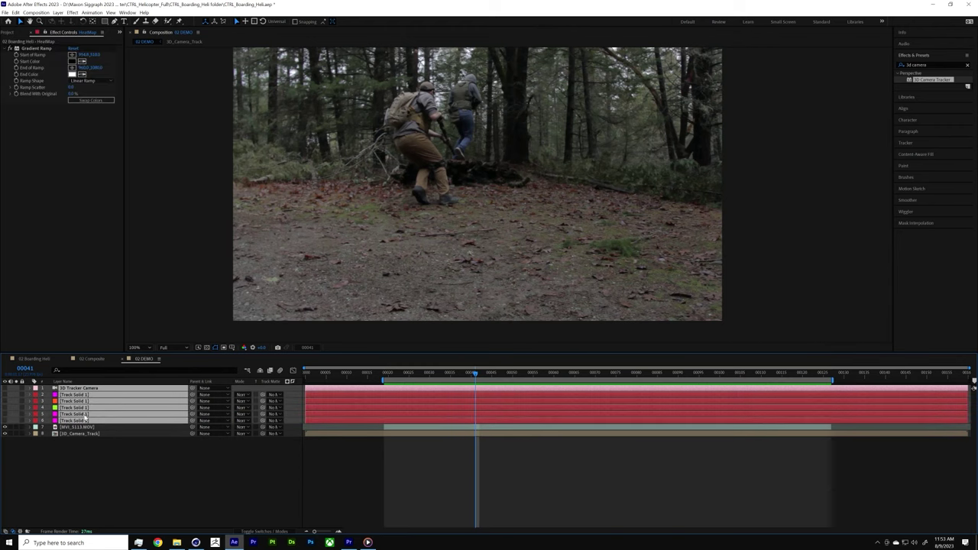
key(Delete)
Step: Show the track points and lasso-select a group of ground track points
click(50, 48)
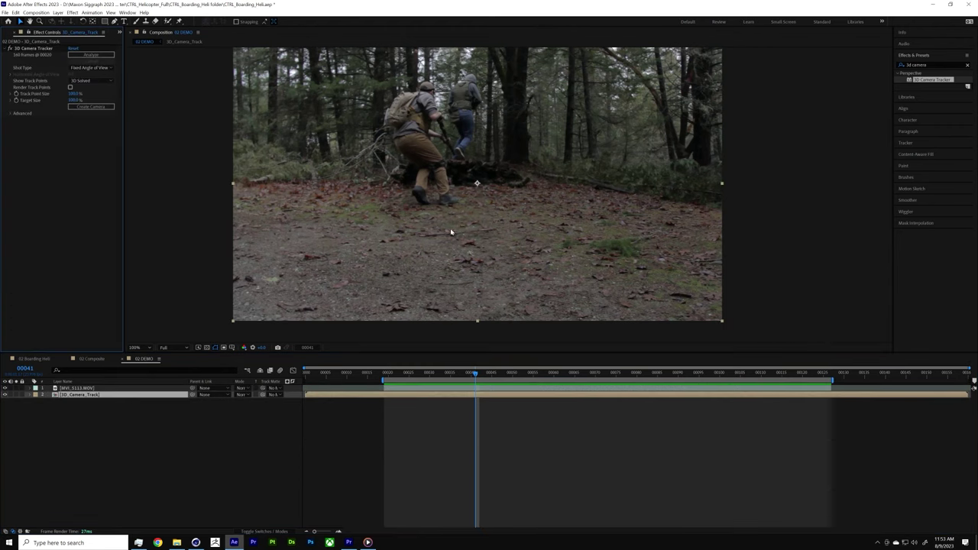
click(32, 49)
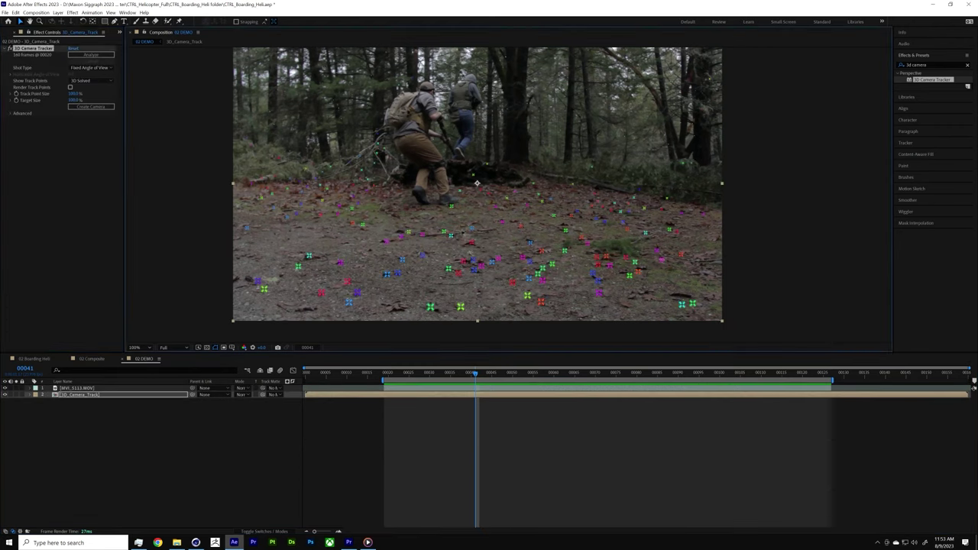
drag(486, 226, 382, 314)
shift+drag(541, 300, 480, 248)
Step: Create a green solid and 3D tracker camera from the forest-floor track points, scrubbing to verify
right_click(479, 264)
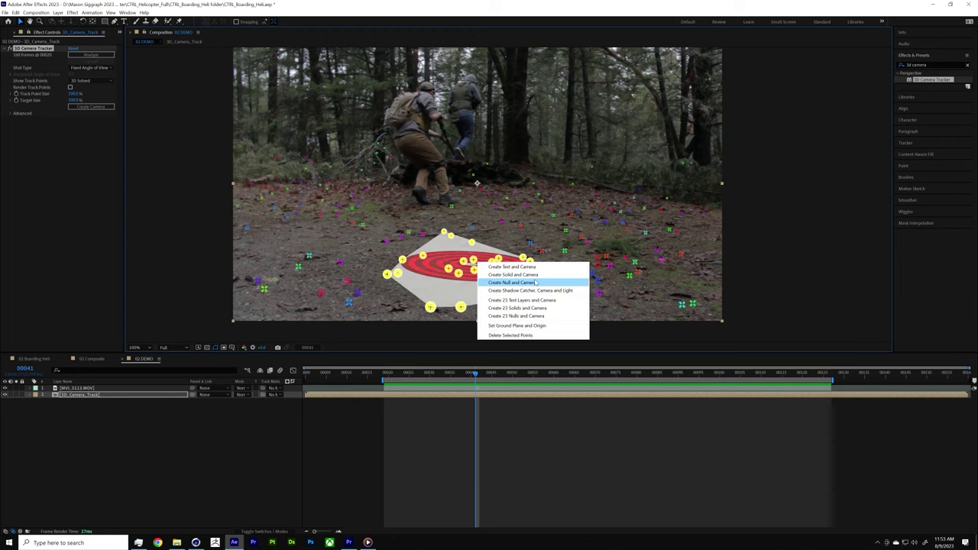
click(508, 281)
drag(409, 374, 546, 372)
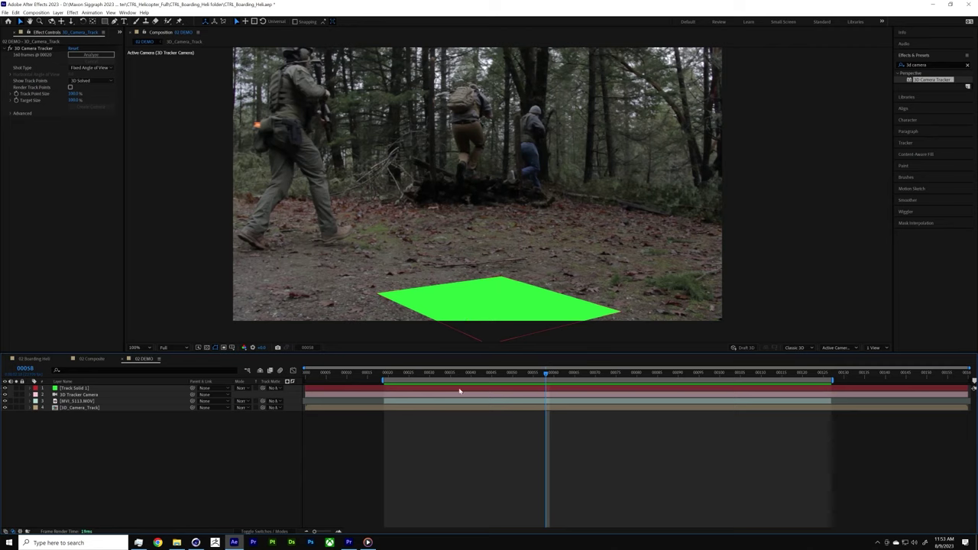
Step: Reselect the 3D_Camera_Track layer to show track points and play forward to a later frame
click(77, 401)
click(76, 394)
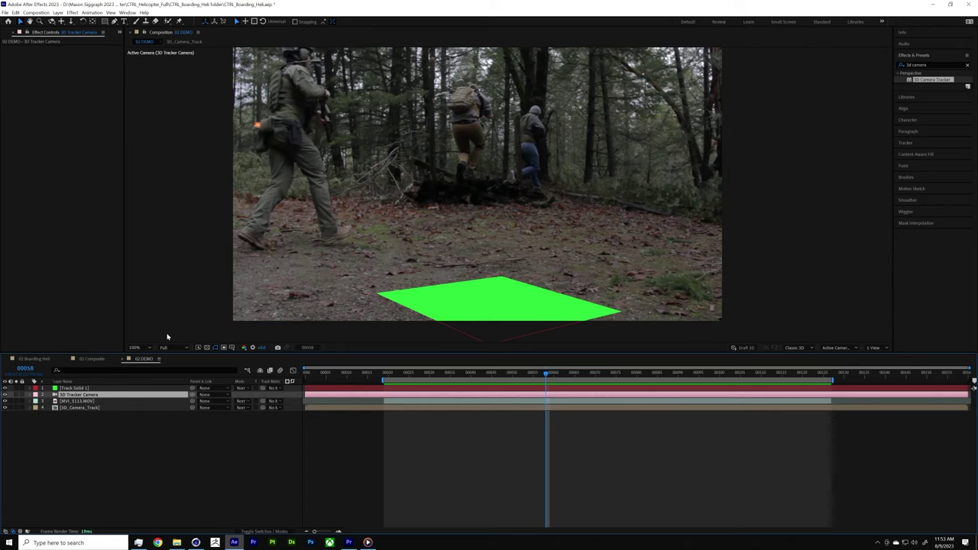
click(81, 407)
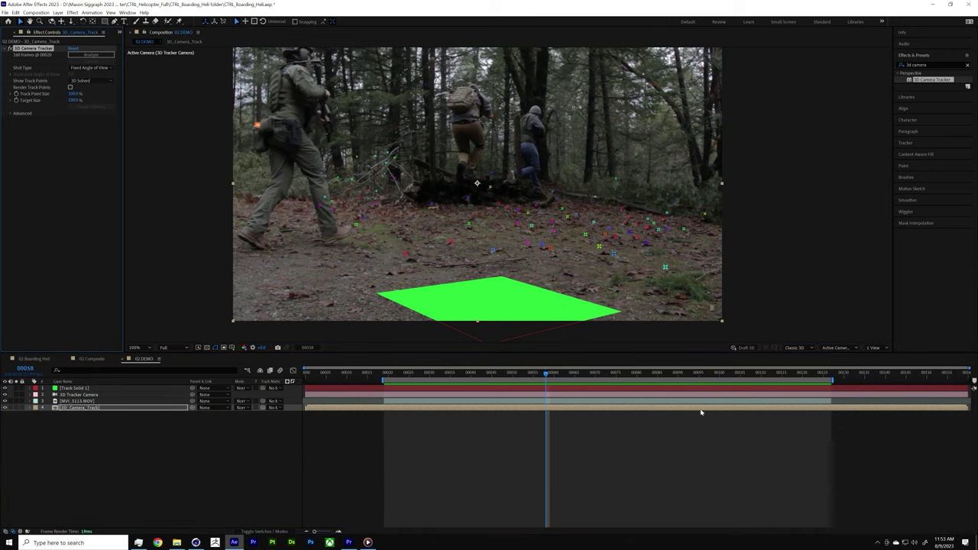
key(space)
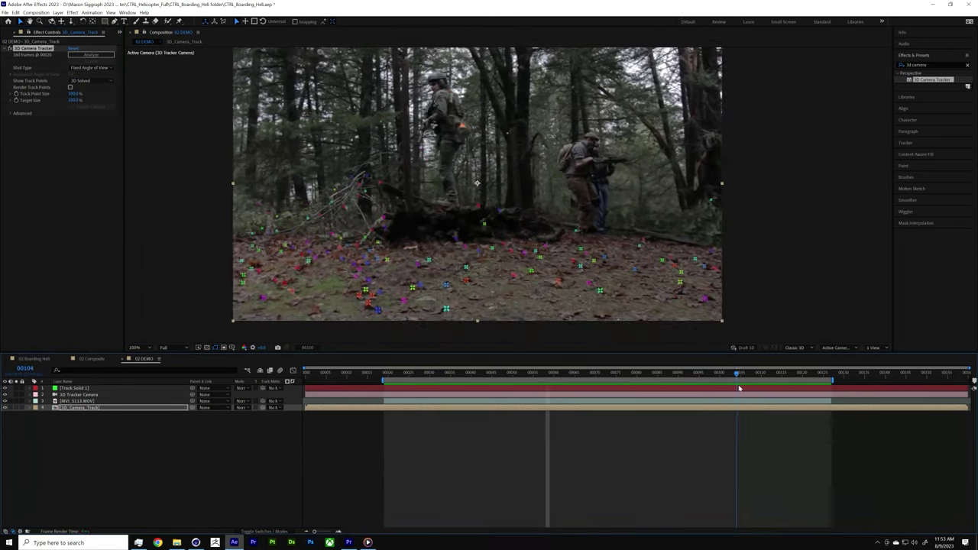
Step: Create two track solids on the fallen log, the second at frame 124
click(482, 224)
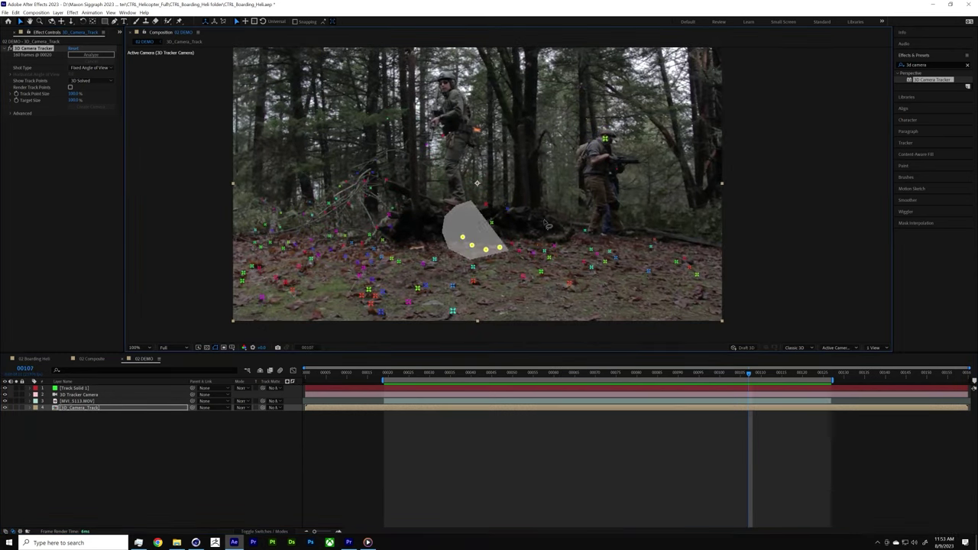
right_click(493, 223)
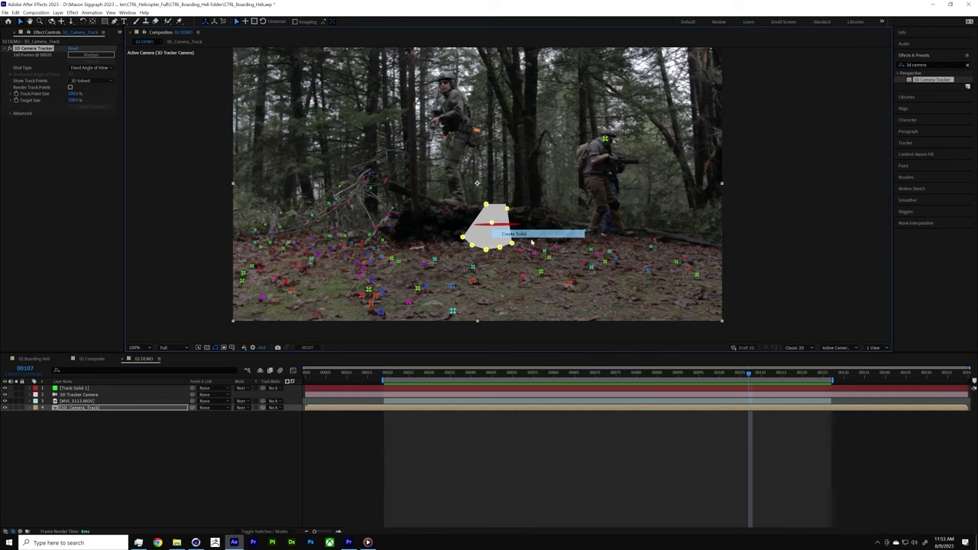
click(528, 229)
click(821, 373)
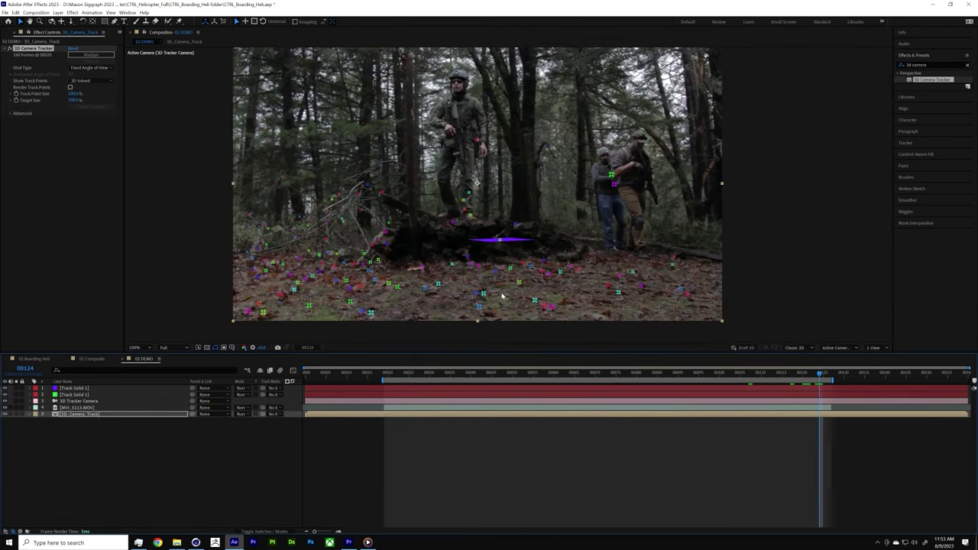
right_click(387, 239)
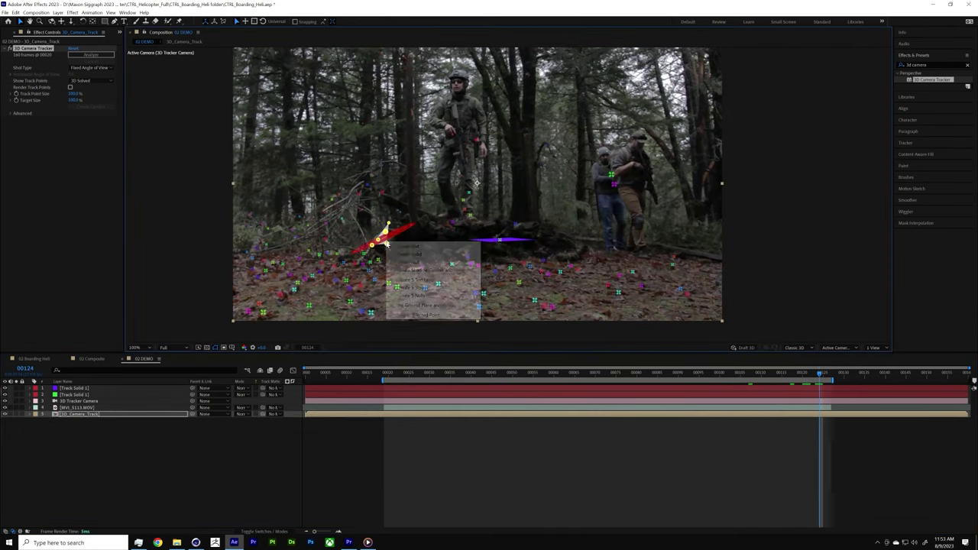
click(417, 253)
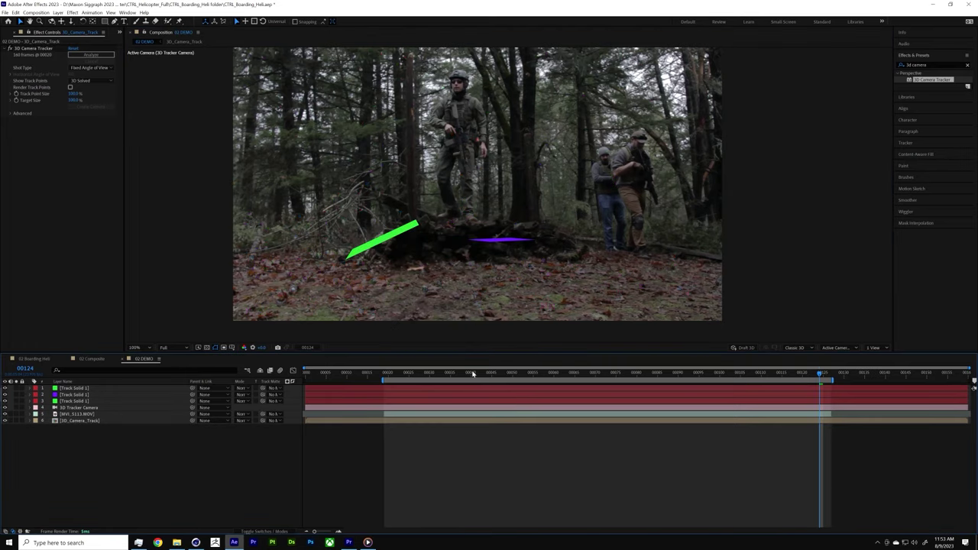
Step: Scrub and preview the shot to check all three tracked solids stick to the footage
mouse_move(473, 374)
mouse_down()
mouse_move(611, 390)
mouse_move(464, 385)
mouse_up()
drag(438, 415, 442, 416)
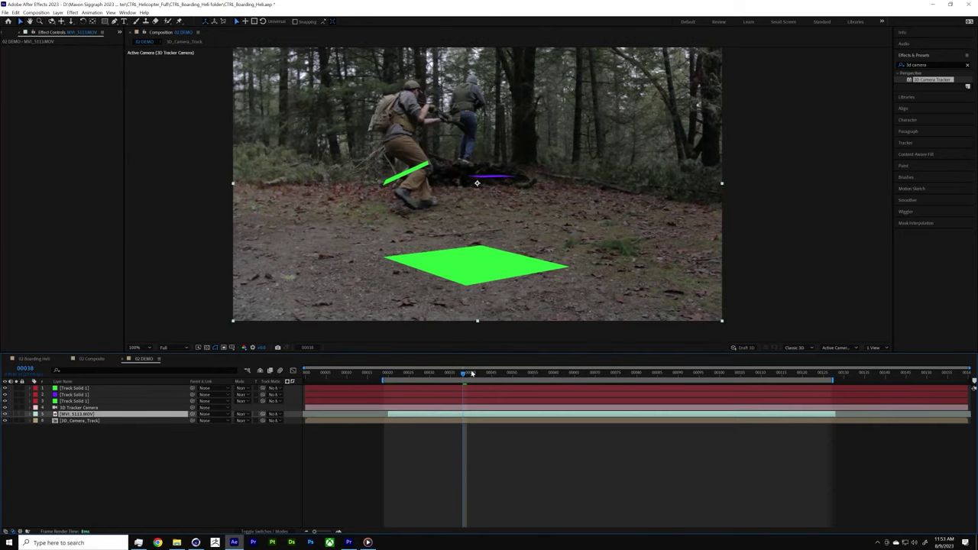
drag(471, 374, 518, 394)
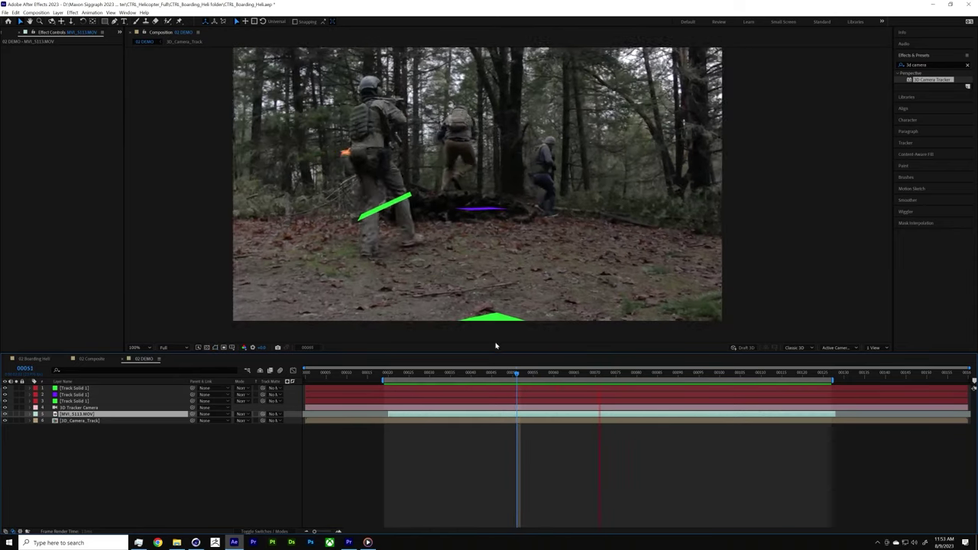
key(space)
key(space)
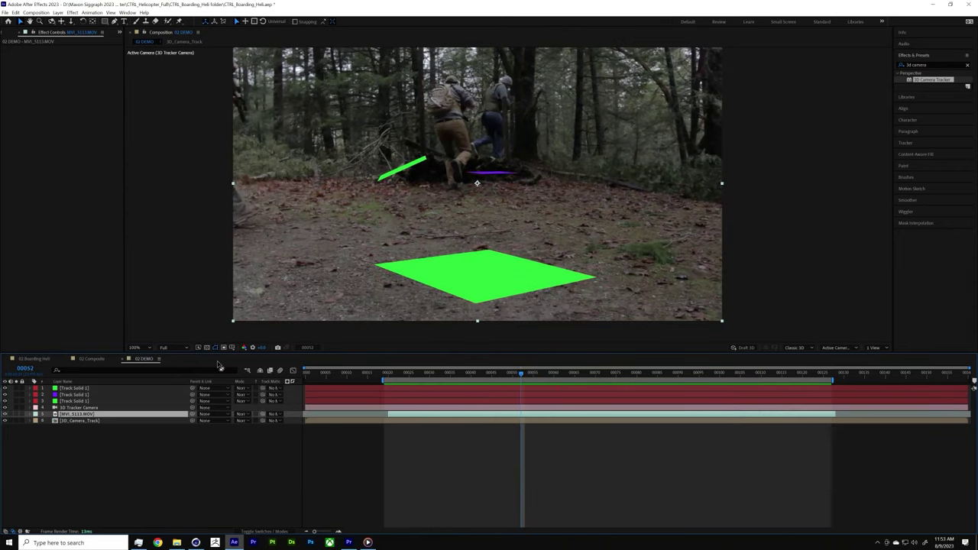
click(251, 456)
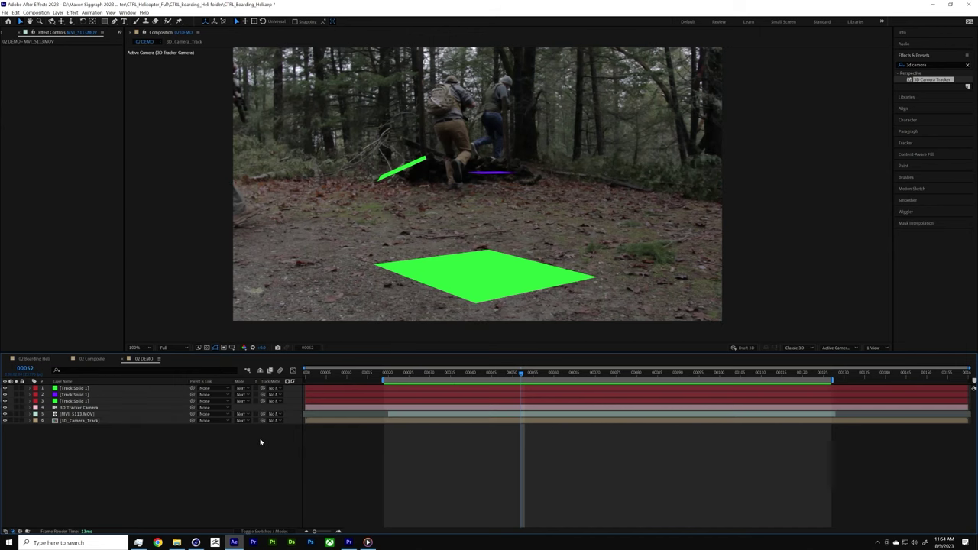
Step: Export the 02 DEMO composition via File > Export > Maxon Cinema 4D Exporter
click(4, 13)
mouse_move(80, 128)
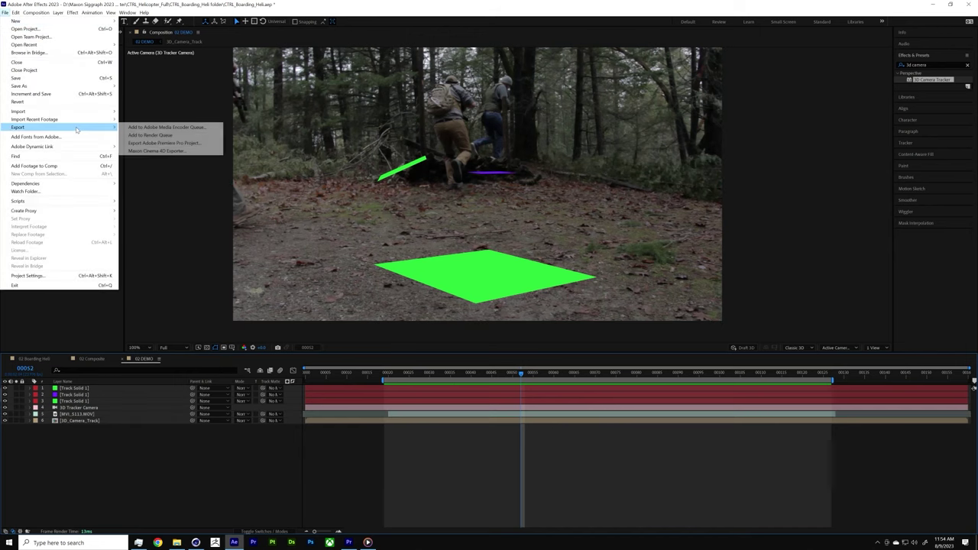
click(157, 152)
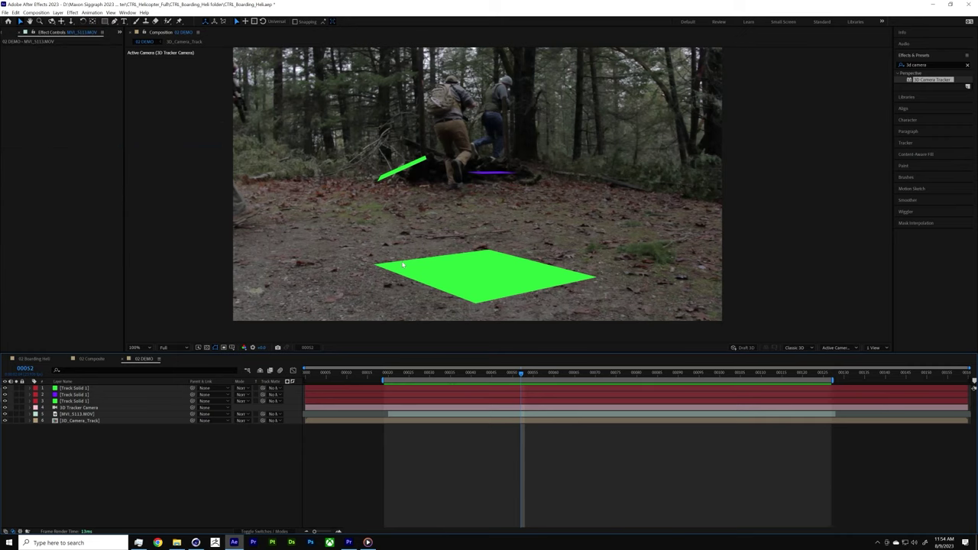
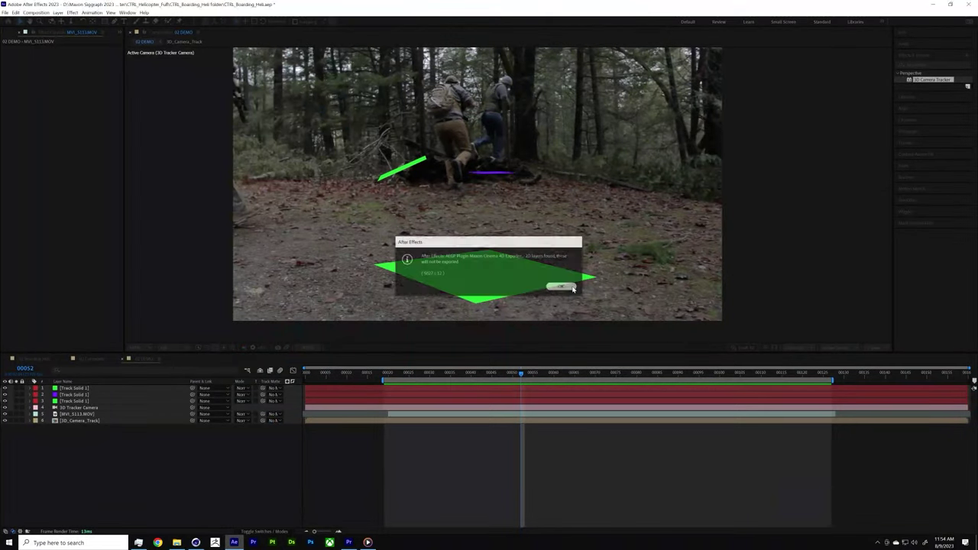
Step: Dismiss the warning, cancel the C4D Exporter save, and bring Cinema 4D's Drone_01 scene forward
click(562, 286)
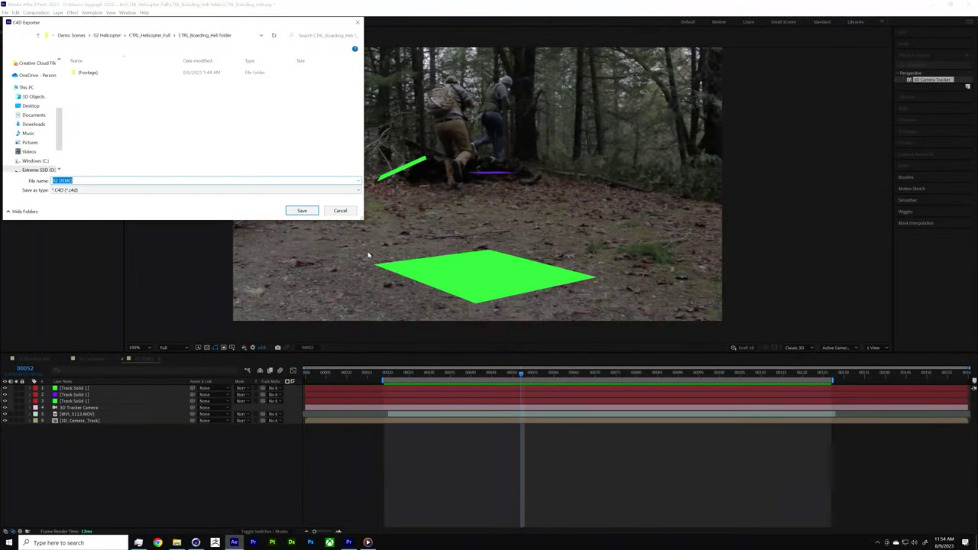
click(340, 210)
click(196, 543)
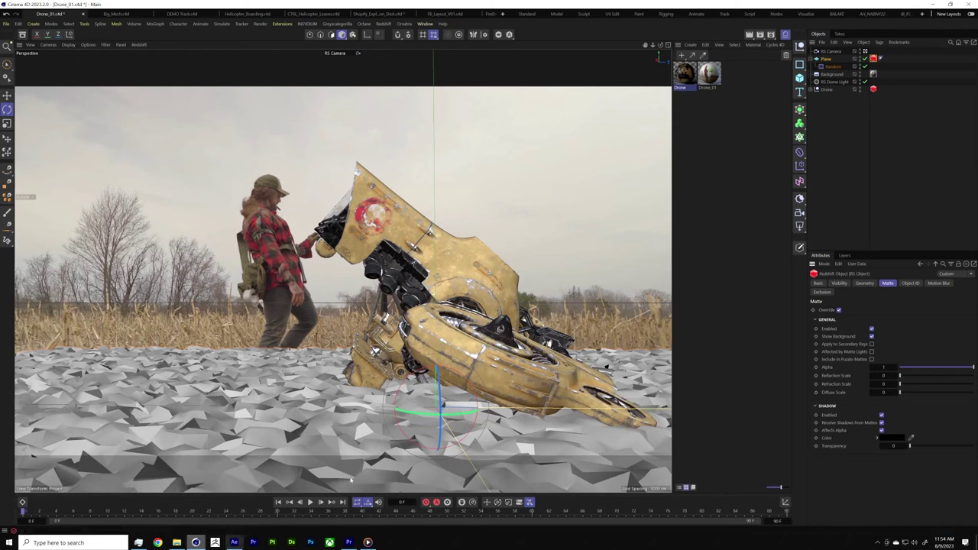
Step: Open the DEMO Track scene, scrub its animation, and expand its tracked object hierarchy
click(182, 13)
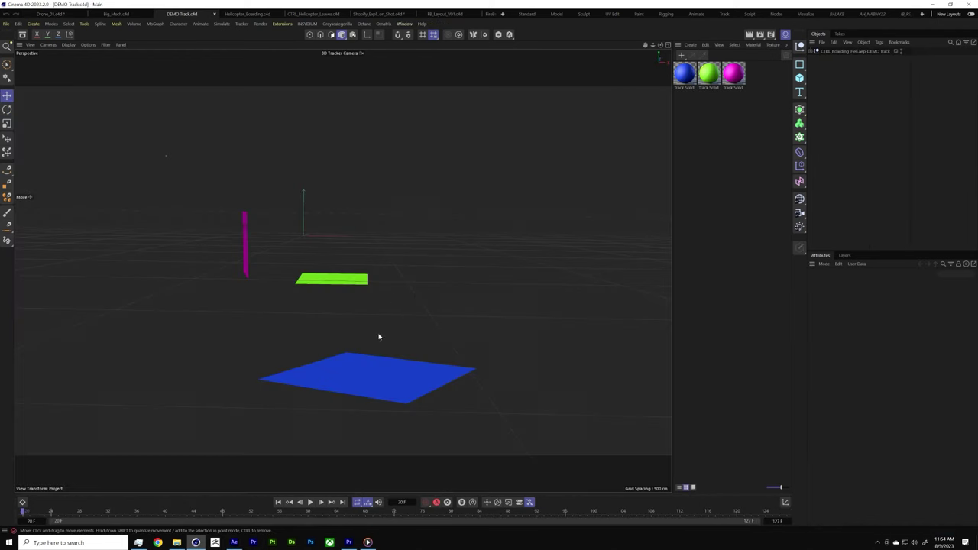
drag(46, 517, 23, 517)
click(813, 52)
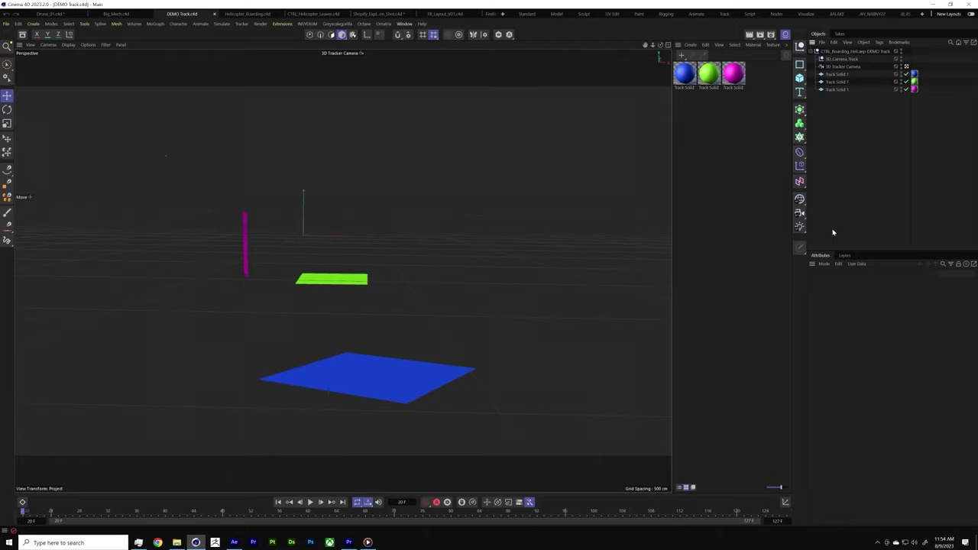
key(ctrl+d)
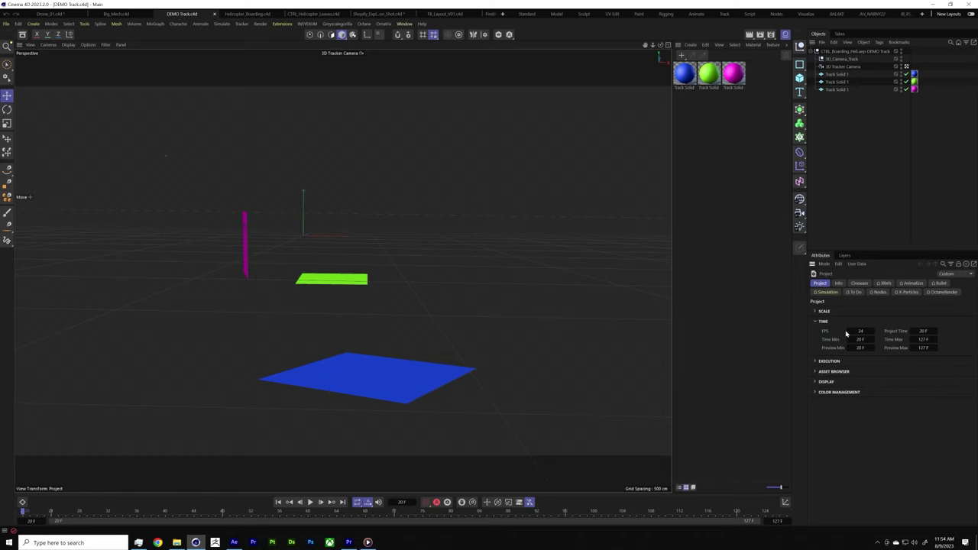
Step: Check the Render Settings output resolution and frame range, then switch to Helicopter_Boarding.c4d
click(770, 34)
click(746, 59)
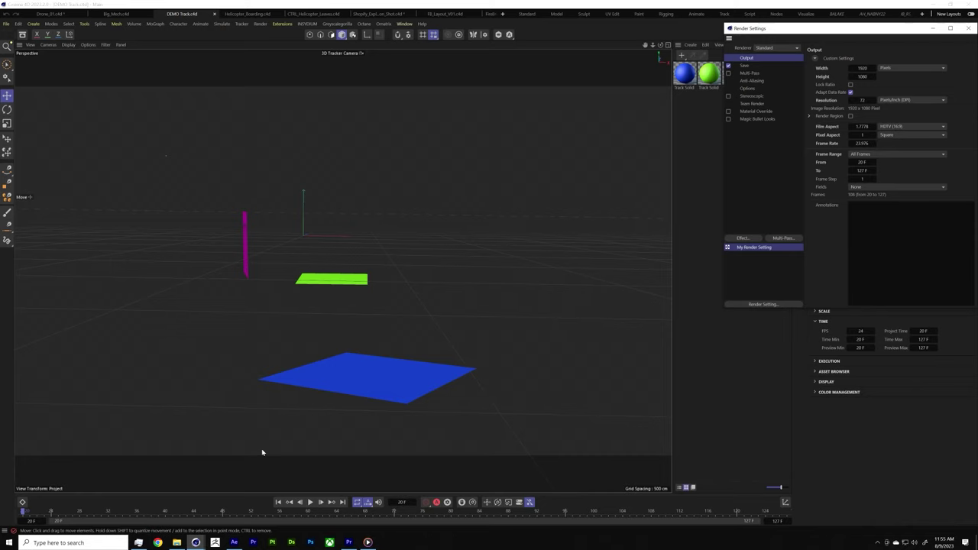
click(939, 29)
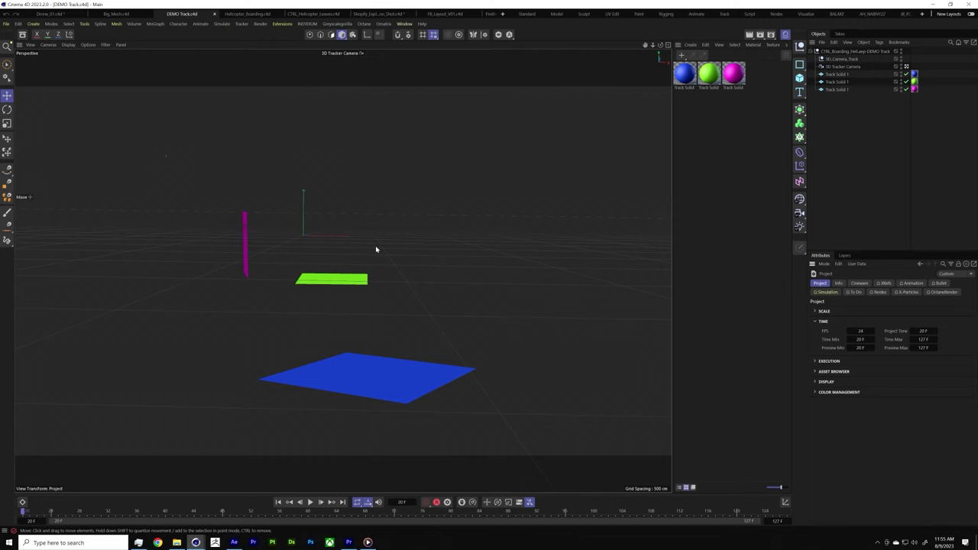
click(260, 13)
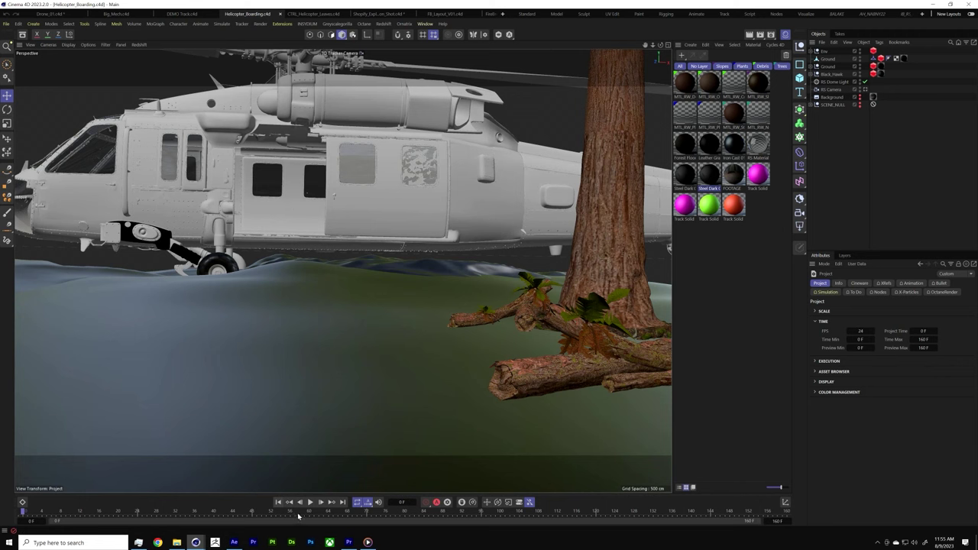
Step: Play and stop the helicopter camera animation, scrub back to about frame 15, then return to After Effects
click(310, 503)
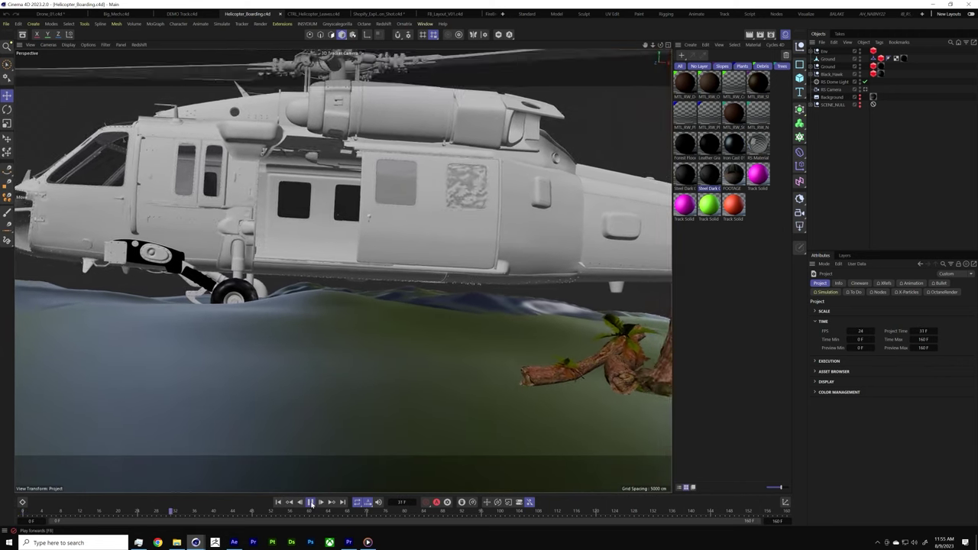
click(310, 502)
mouse_move(288, 517)
mouse_down()
mouse_move(93, 514)
mouse_move(372, 521)
mouse_move(305, 520)
mouse_up()
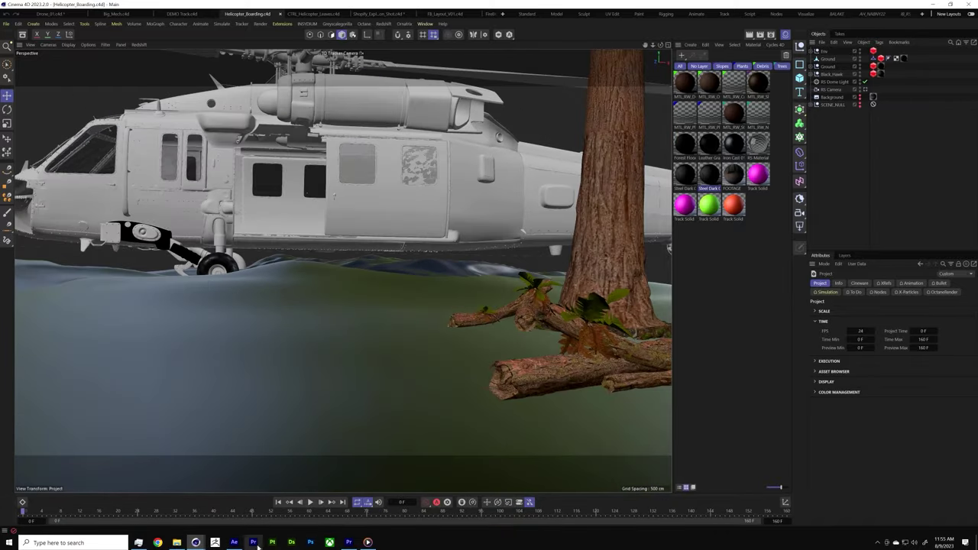
click(233, 542)
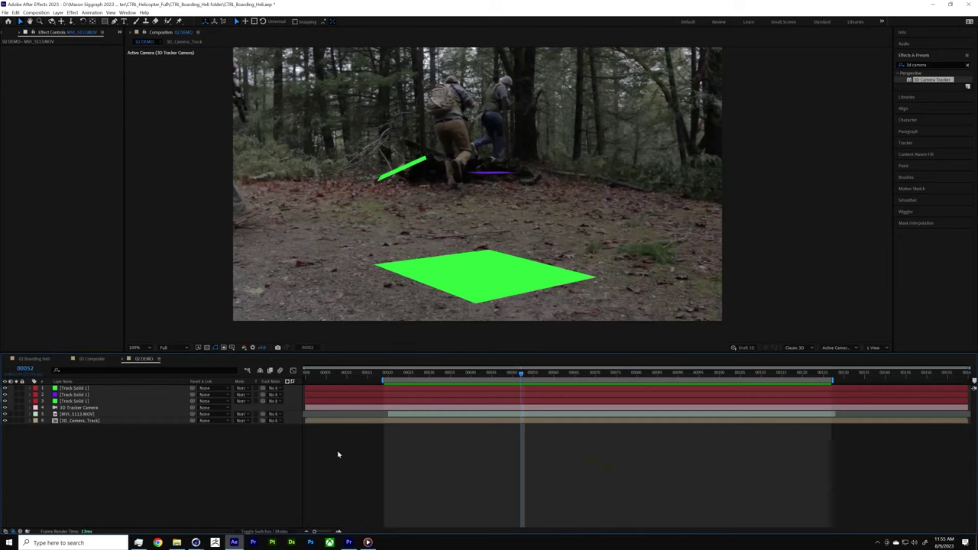
Step: Open the HelicopterLanding_V01_MULTI render at 100% and scrub it from frame 12 to 43
click(6, 32)
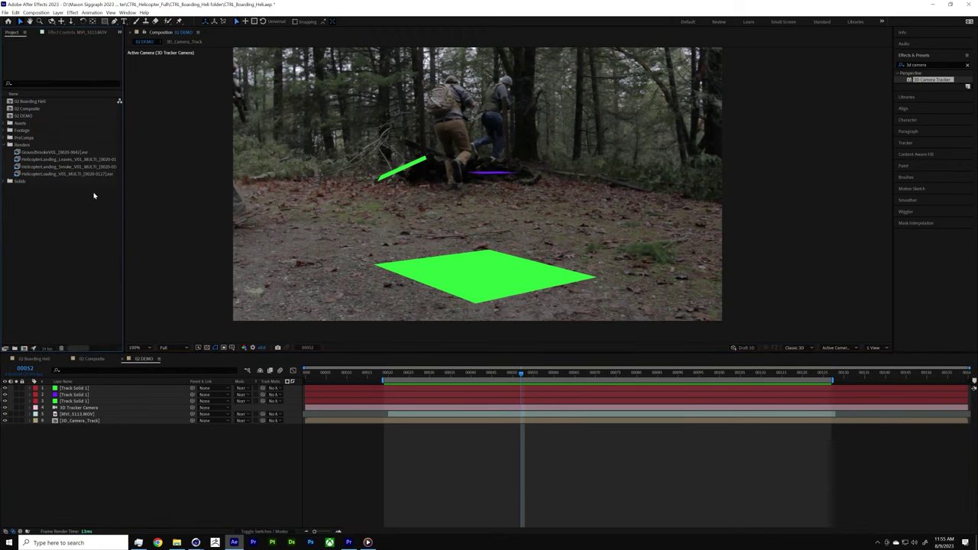
double_click(85, 175)
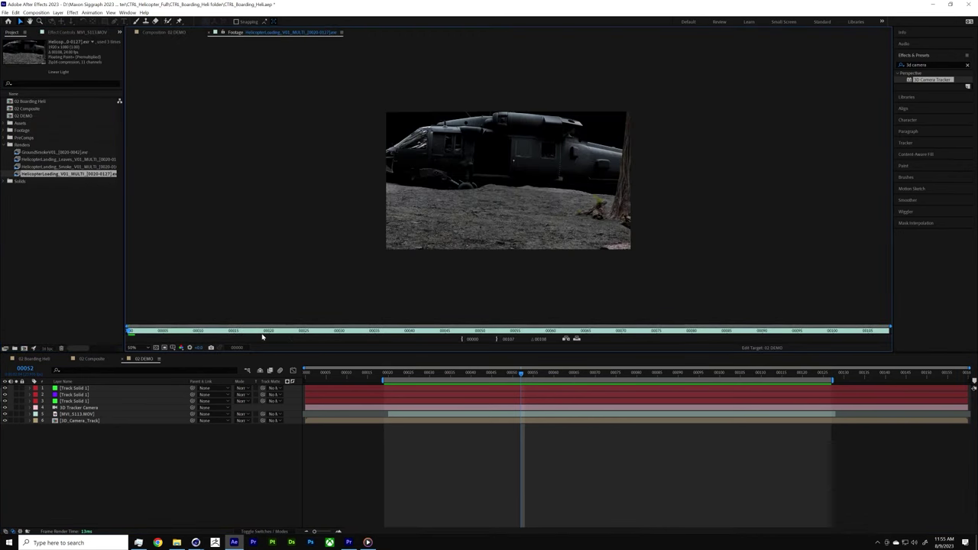
key(.)
click(215, 332)
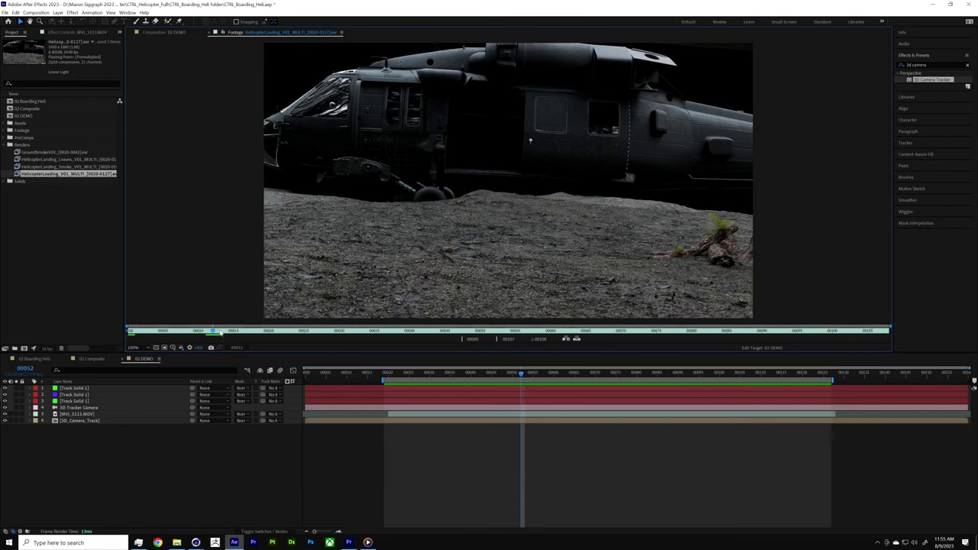
mouse_move(221, 332)
mouse_down()
mouse_move(351, 343)
mouse_move(601, 341)
mouse_move(595, 330)
mouse_up()
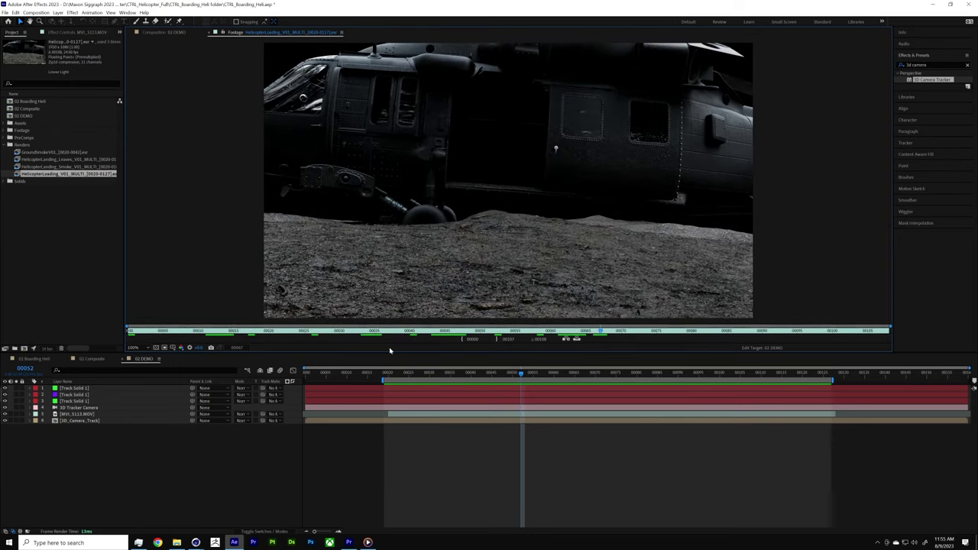
Step: Show the transparency checkerboard, zoom to 200% near frame 30, pan, then switch to Premiere Pro
click(156, 348)
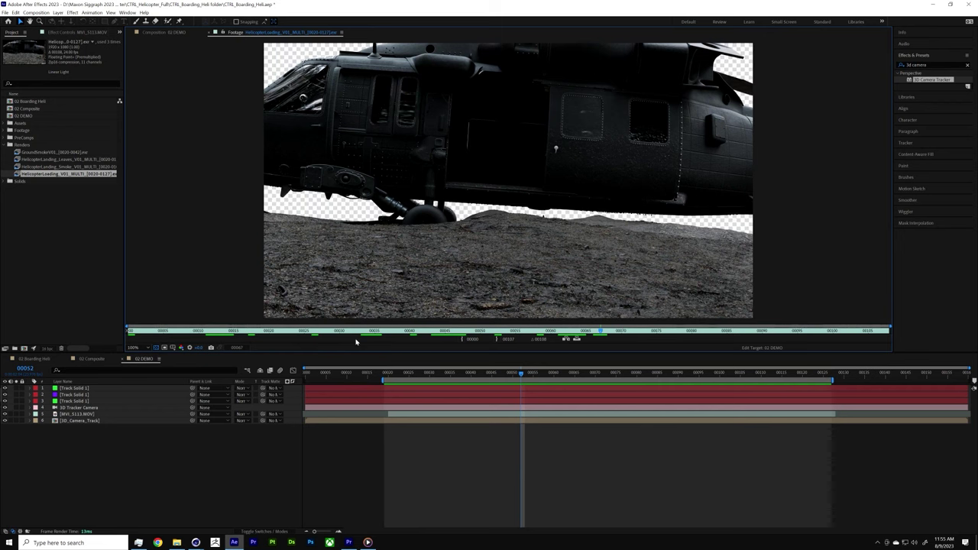
drag(374, 334, 339, 332)
drag(517, 192, 479, 195)
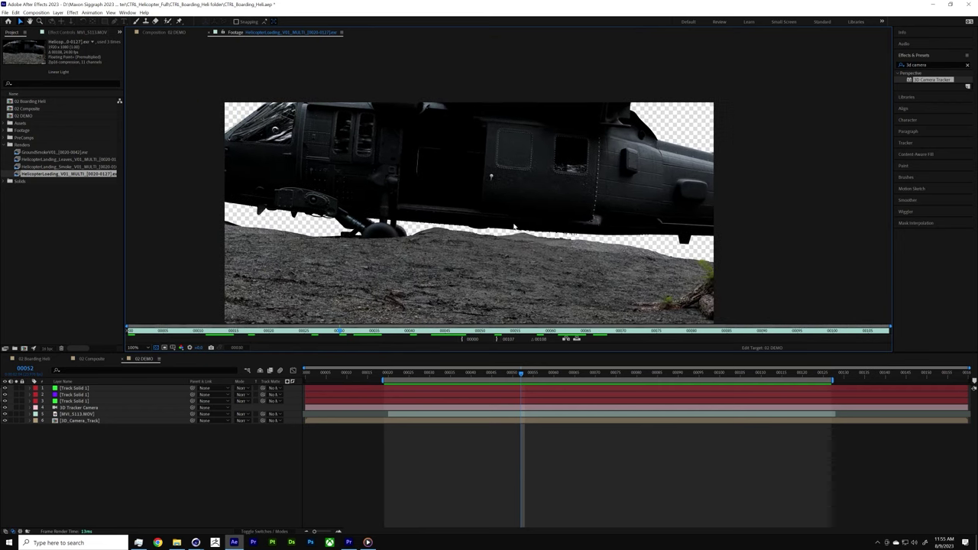
scroll(446, 262, up, 2)
drag(447, 262, 552, 261)
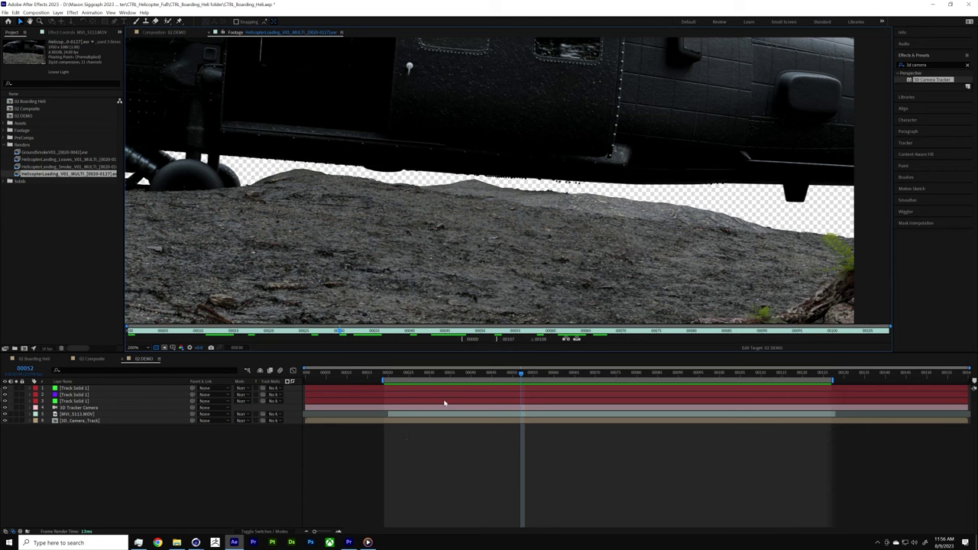
click(349, 543)
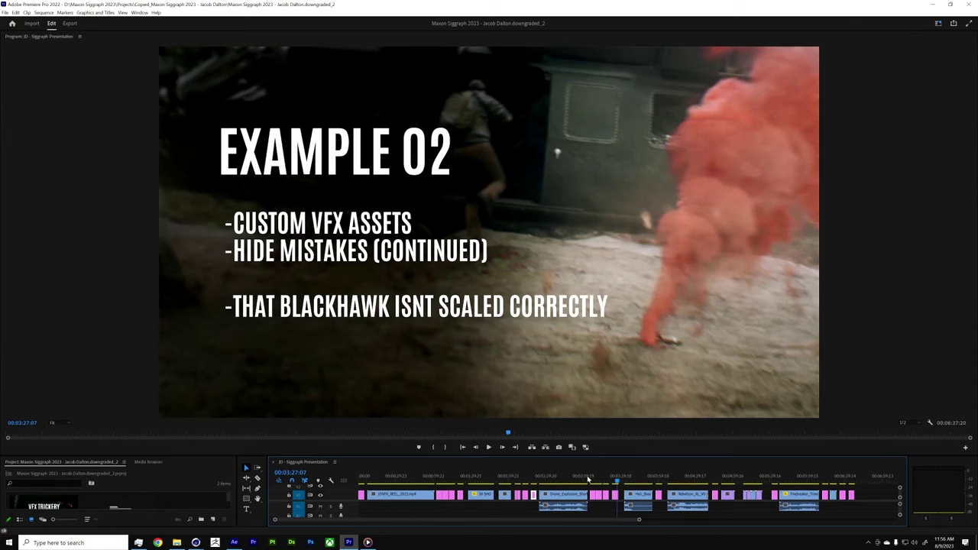
Step: Jump the playhead to the red smoke footage, play it, then return to Cinema 4D
click(646, 481)
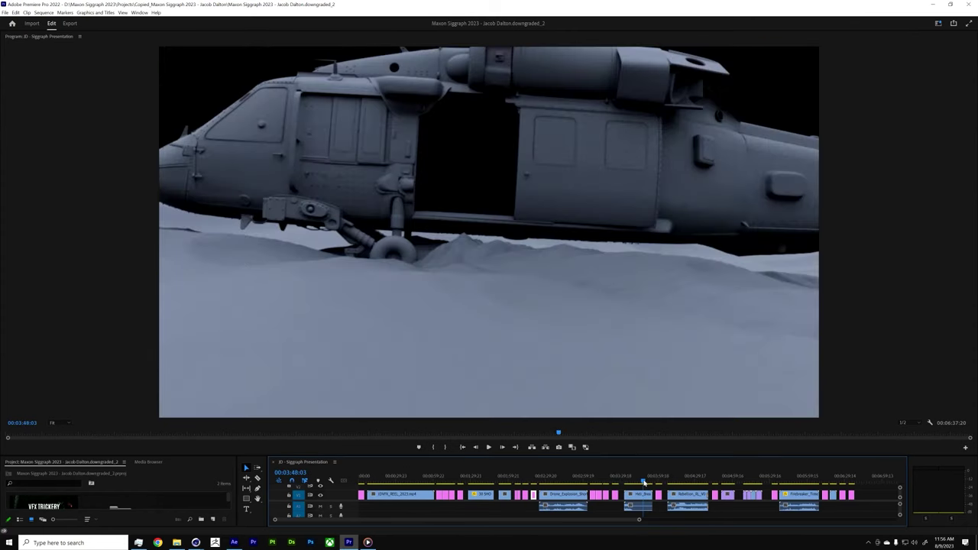
drag(645, 483, 638, 482)
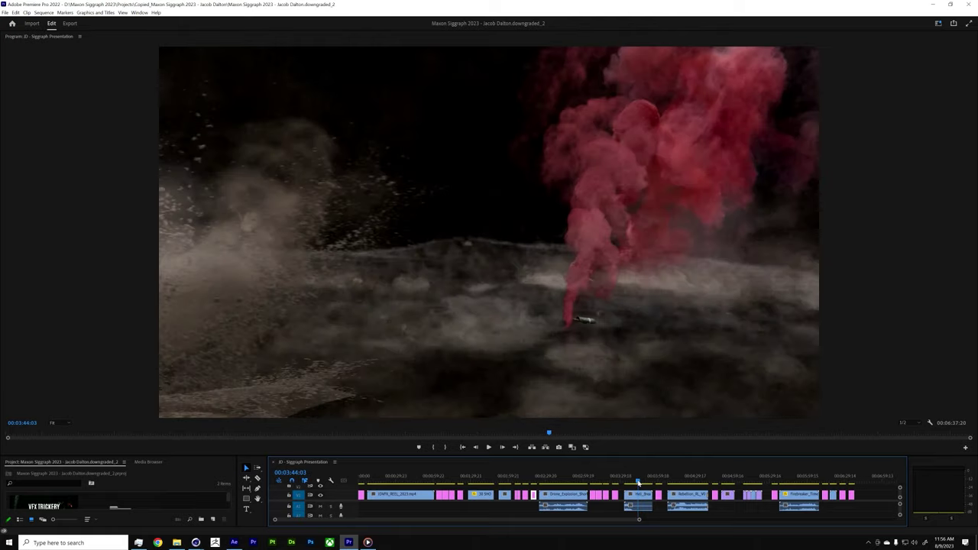
key(space)
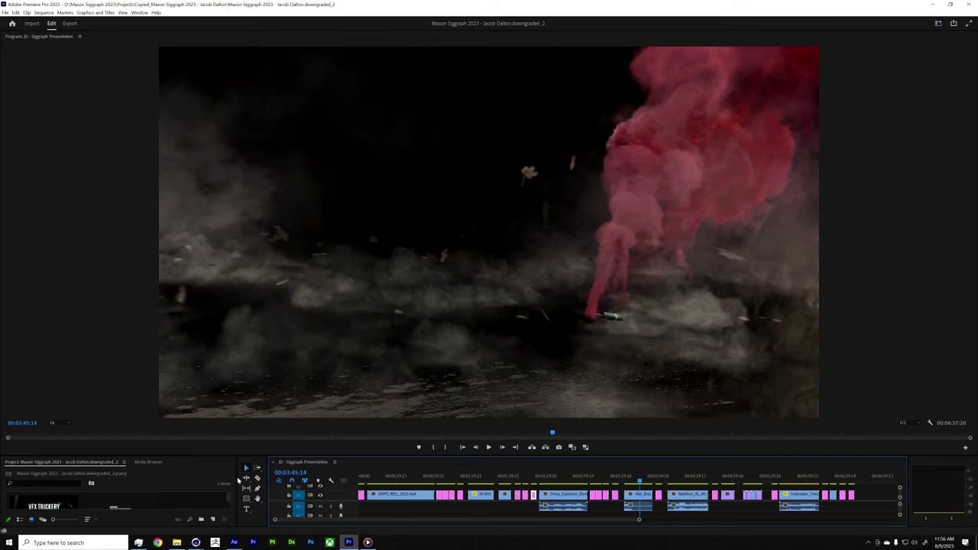
click(196, 543)
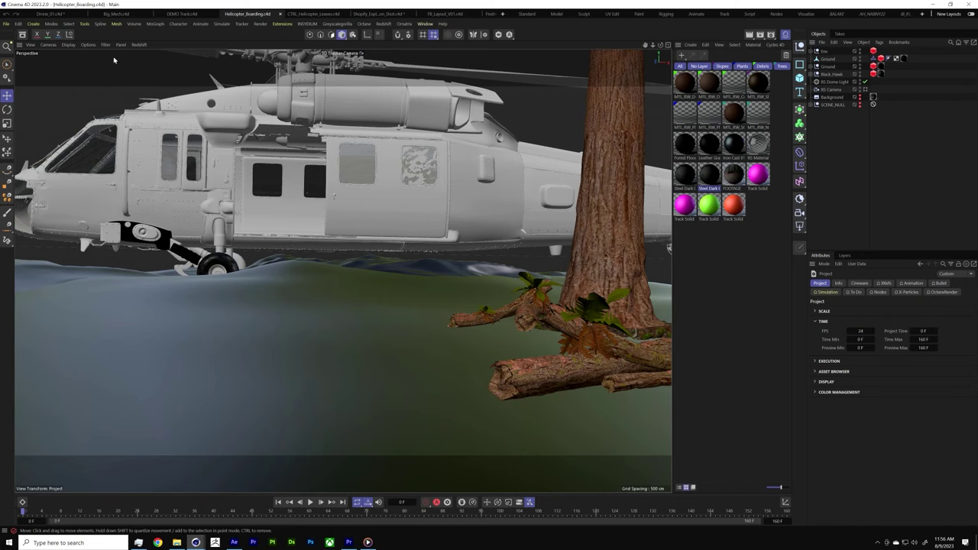
Step: Create new project Untitled 3, close Untitled 2 answering the save prompt, and switch to Explorer
click(5, 23)
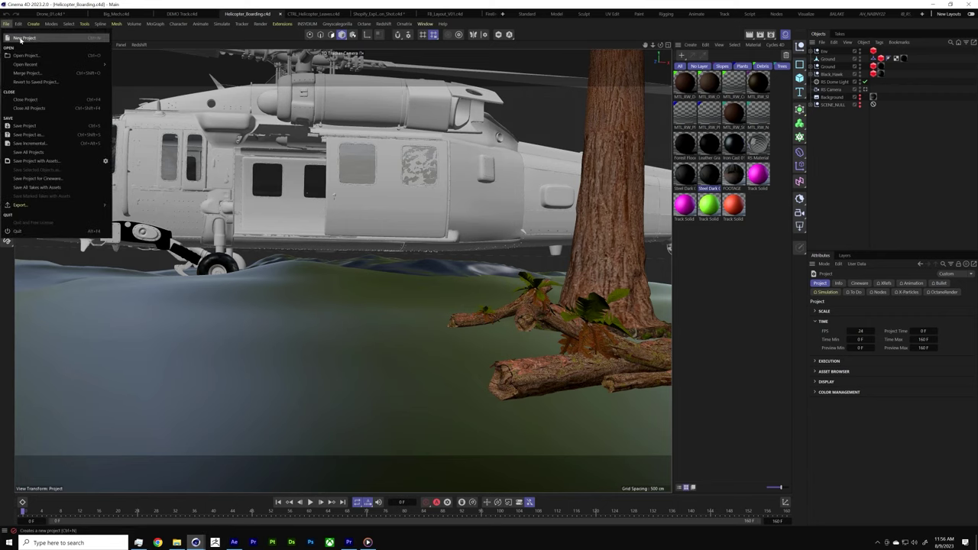
click(21, 38)
click(448, 14)
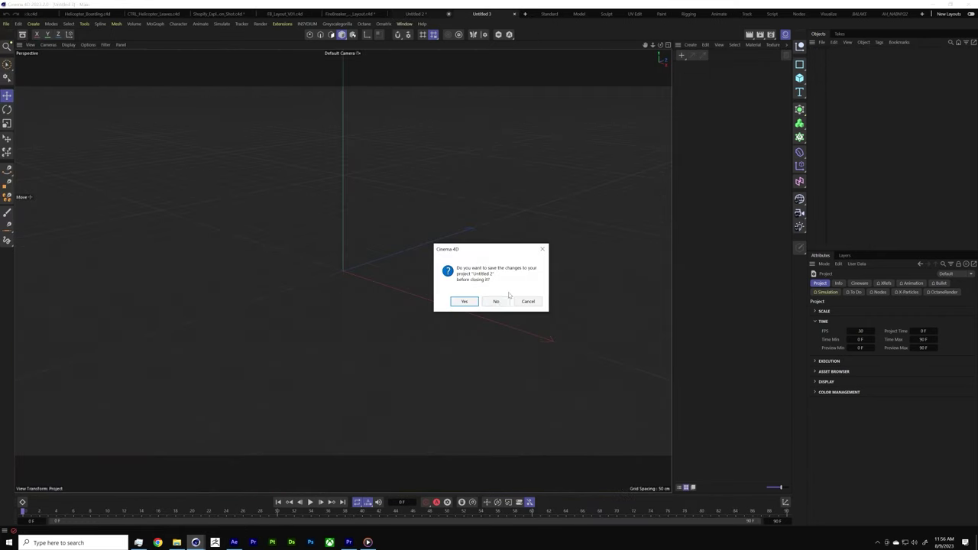
click(506, 302)
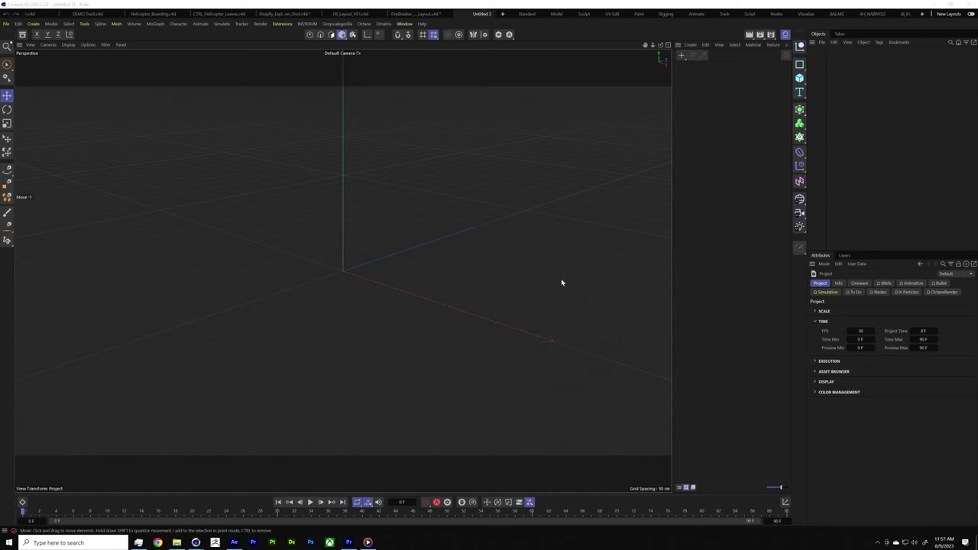
key(alt+Tab)
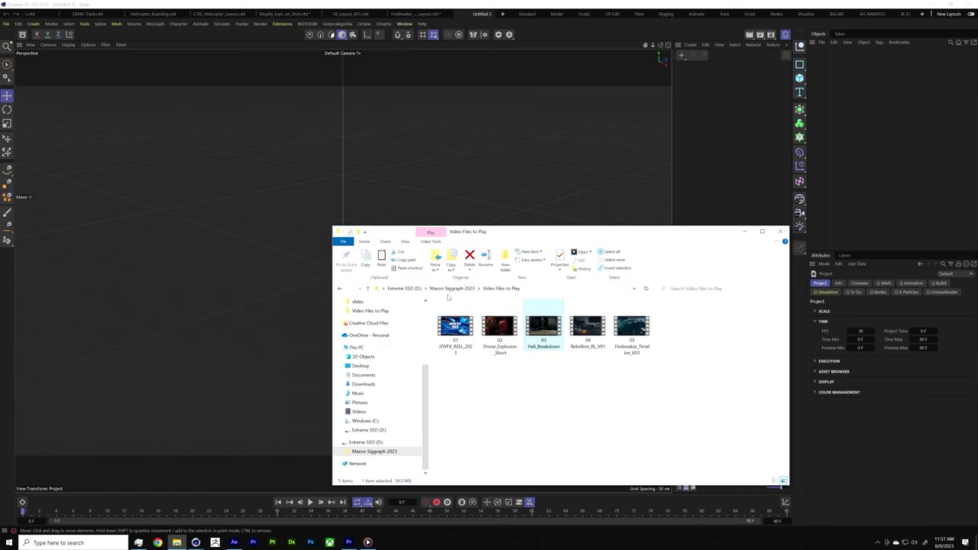
Step: Browse to Maxon Siggraph 2023 > Demo Scenes > 02 Helicopter > CTRL_Helicopter_Leaves > tex
click(451, 289)
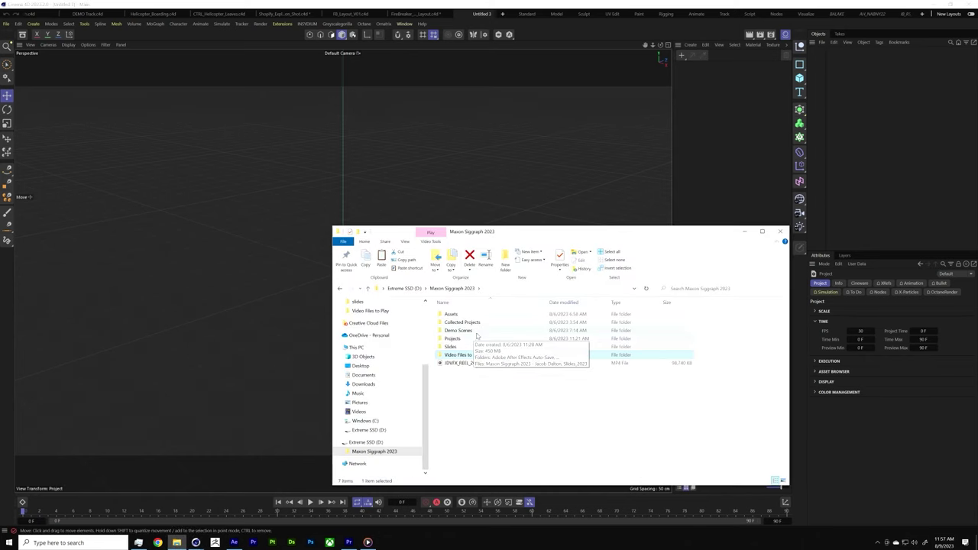
double_click(478, 338)
click(463, 288)
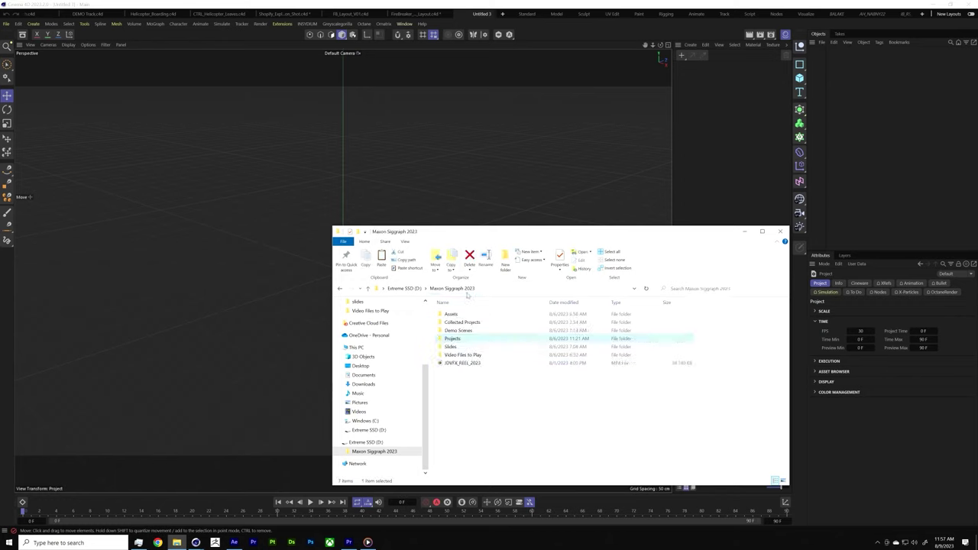
double_click(470, 330)
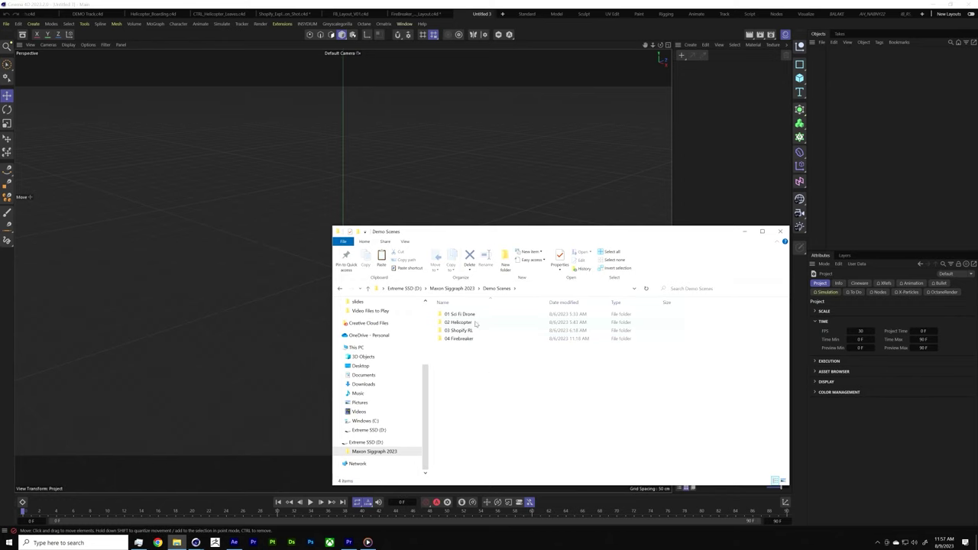
double_click(463, 322)
double_click(482, 323)
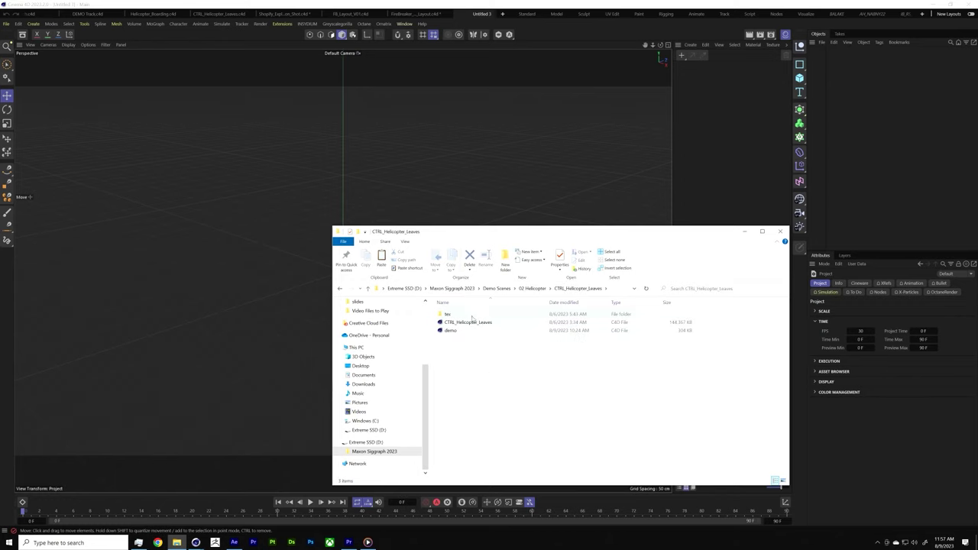
double_click(468, 315)
Step: Reposition the tex window, select and deselect the five leaf maps, then minimize Explorer
drag(579, 225, 514, 197)
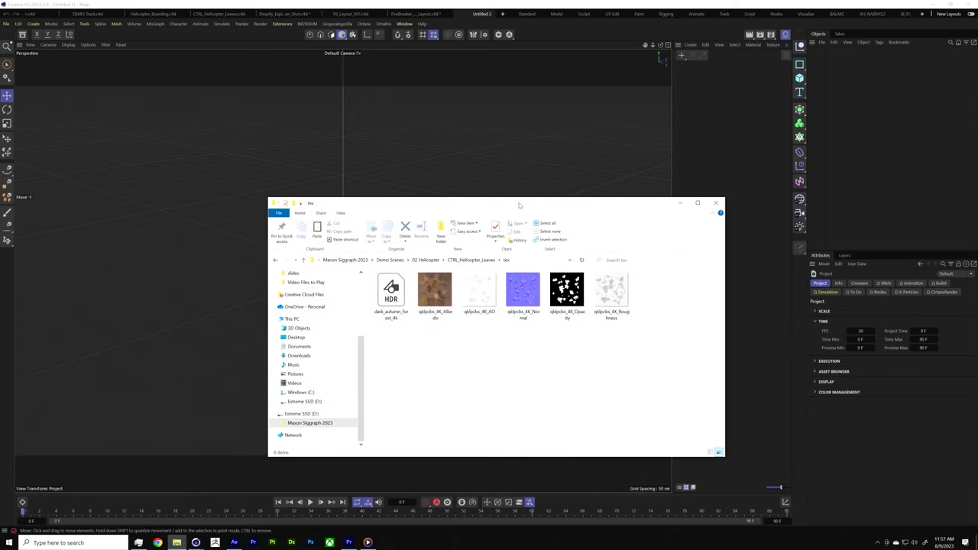
drag(437, 341, 635, 272)
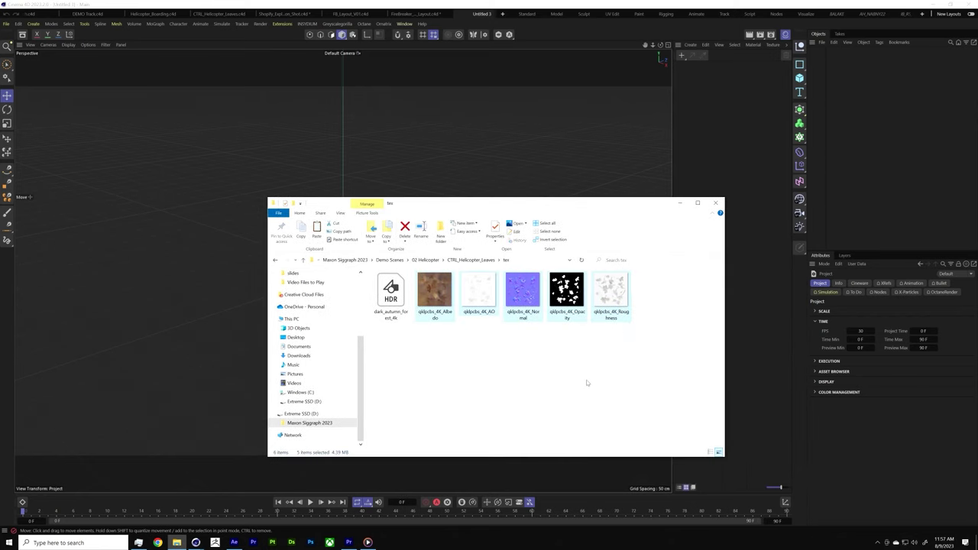
click(587, 377)
drag(575, 203, 730, 223)
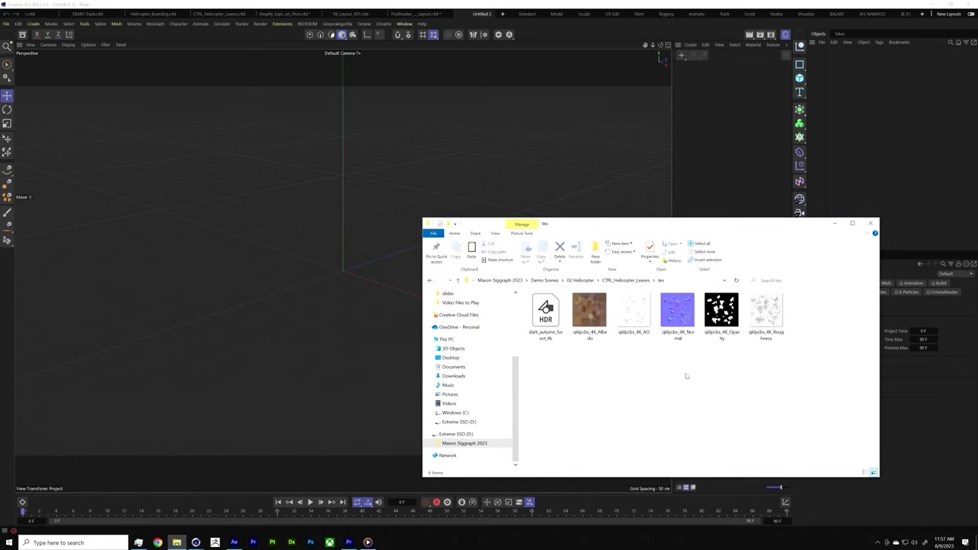
click(834, 223)
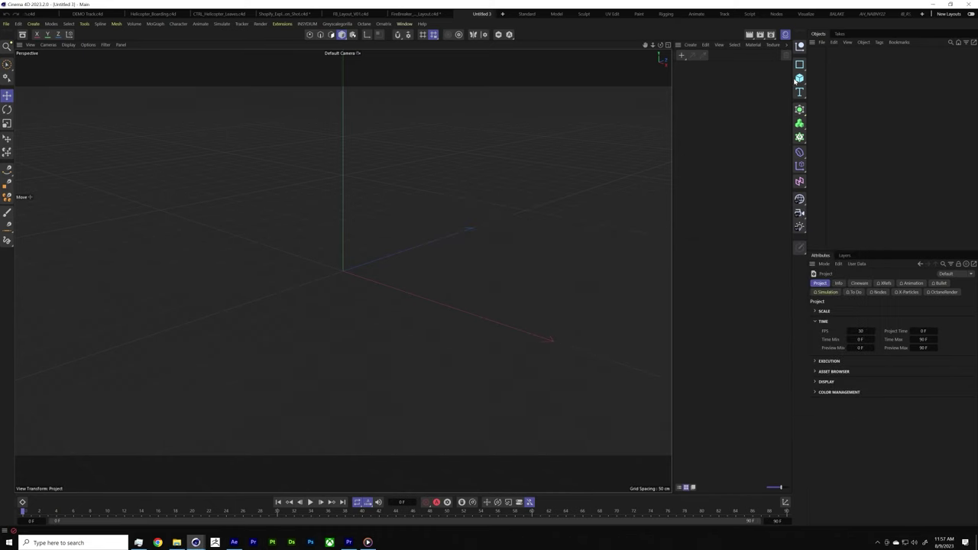
Step: Add a Plane and apply the leaf Opacity texture to it, copying it into the project
drag(799, 79, 830, 102)
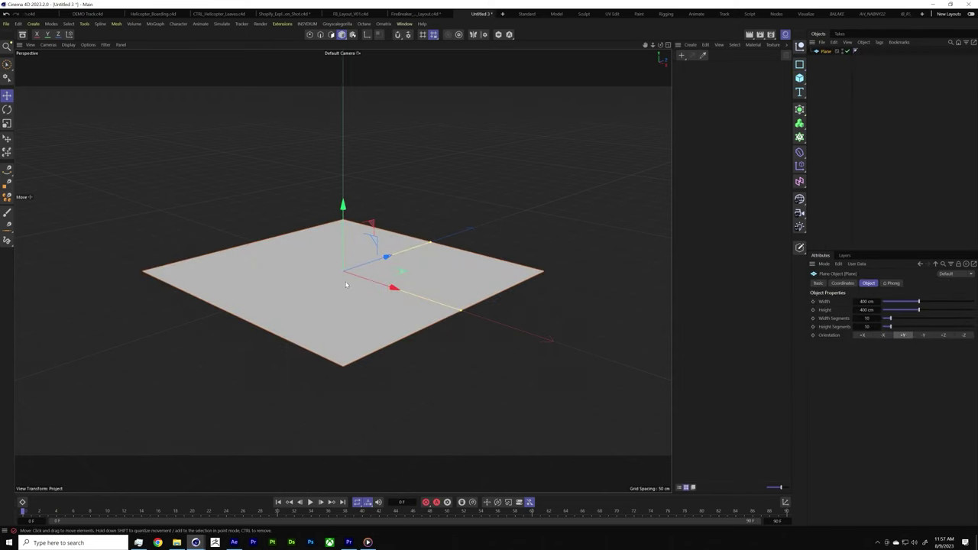
click(177, 542)
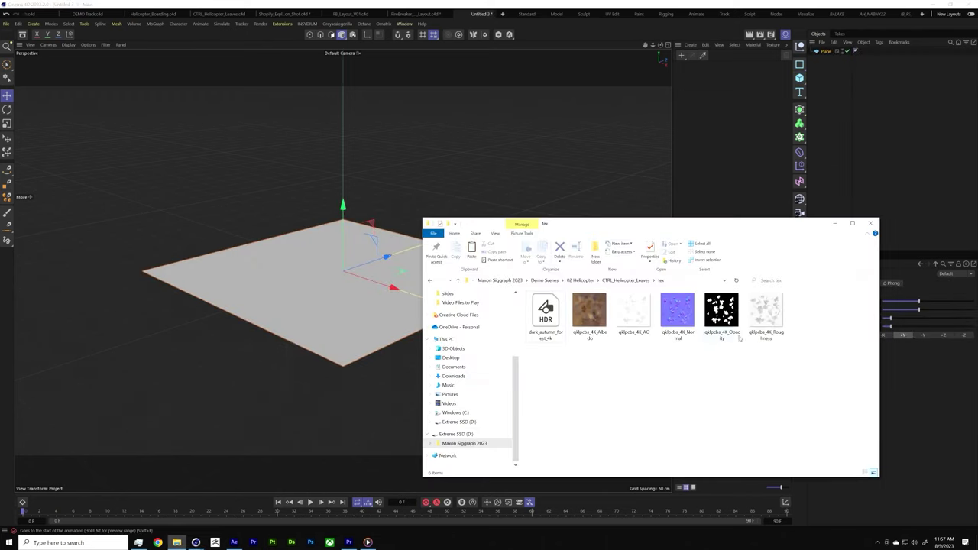
drag(722, 312, 321, 300)
click(545, 308)
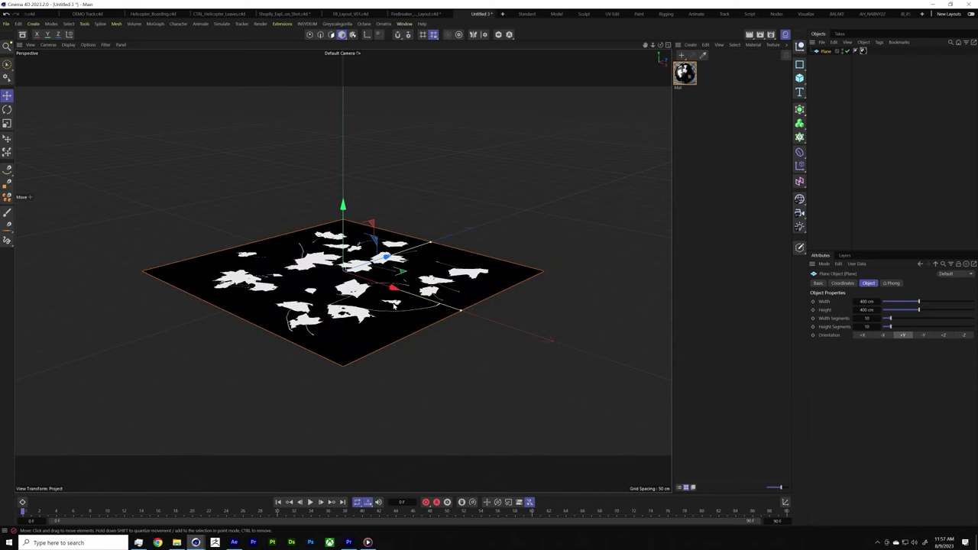
alt+drag(471, 222, 471, 286)
Step: Turn off the leaf material's Reflectance and make the plane an editable polygon object
double_click(688, 75)
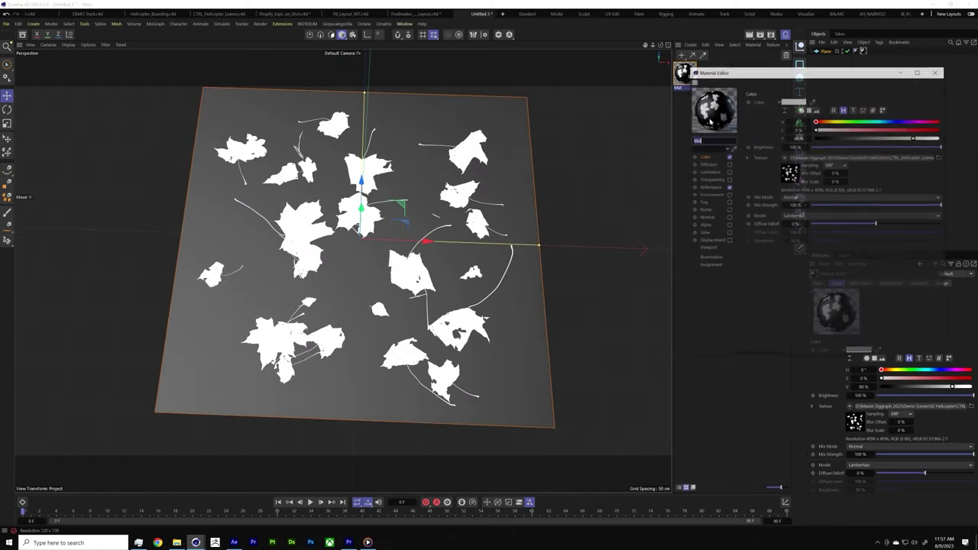
click(728, 187)
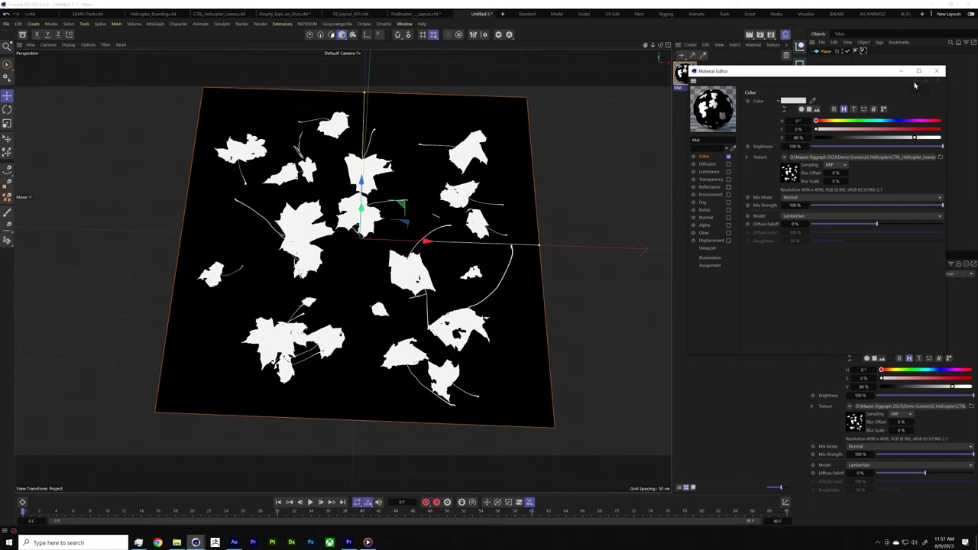
click(937, 71)
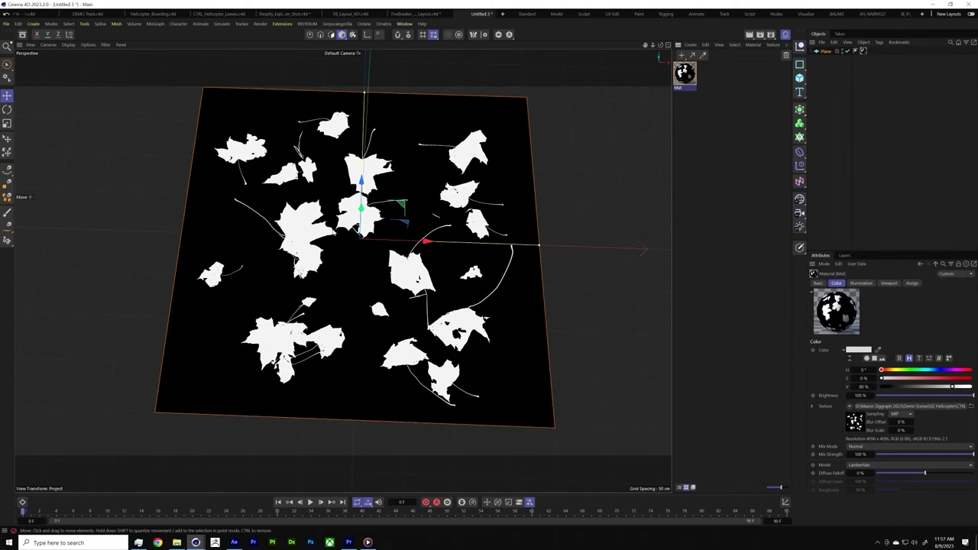
alt+drag(332, 243, 406, 289)
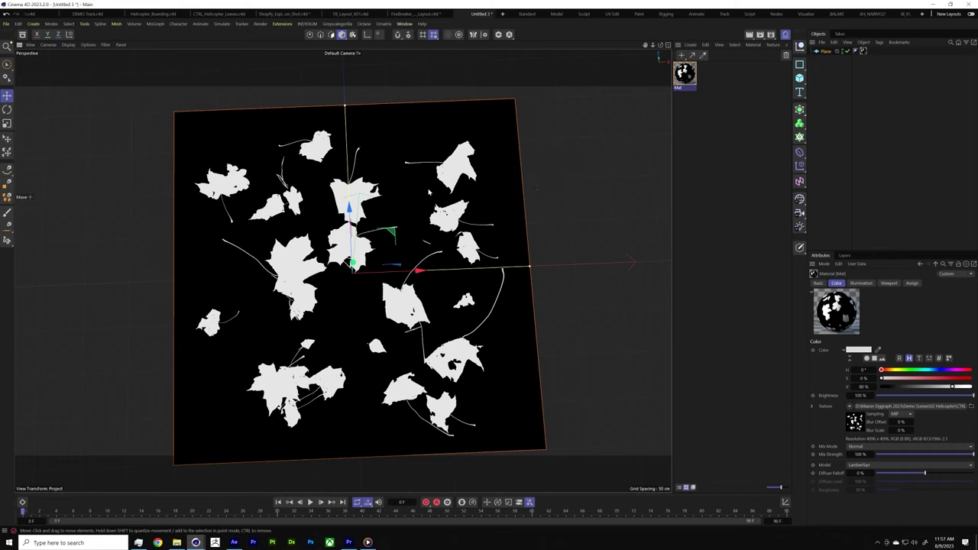
click(432, 262)
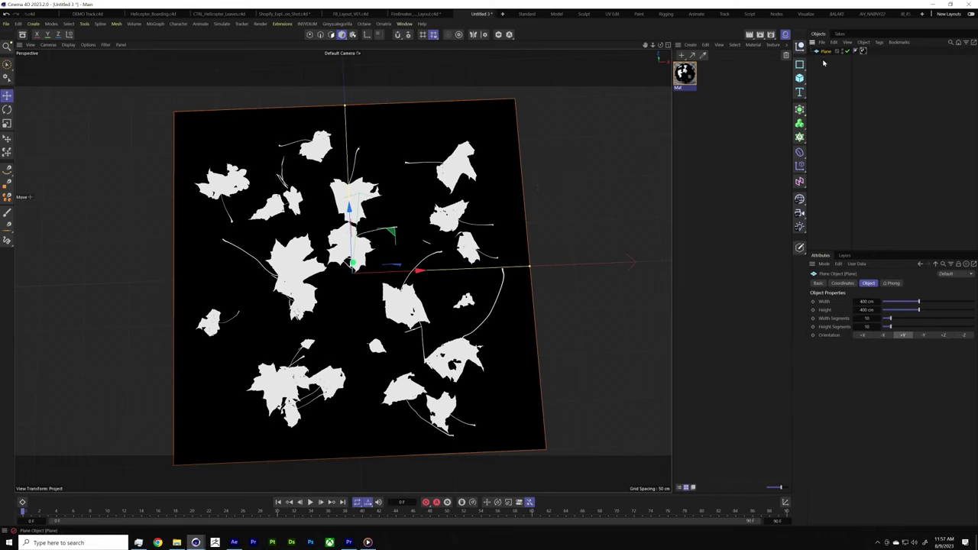
key(c)
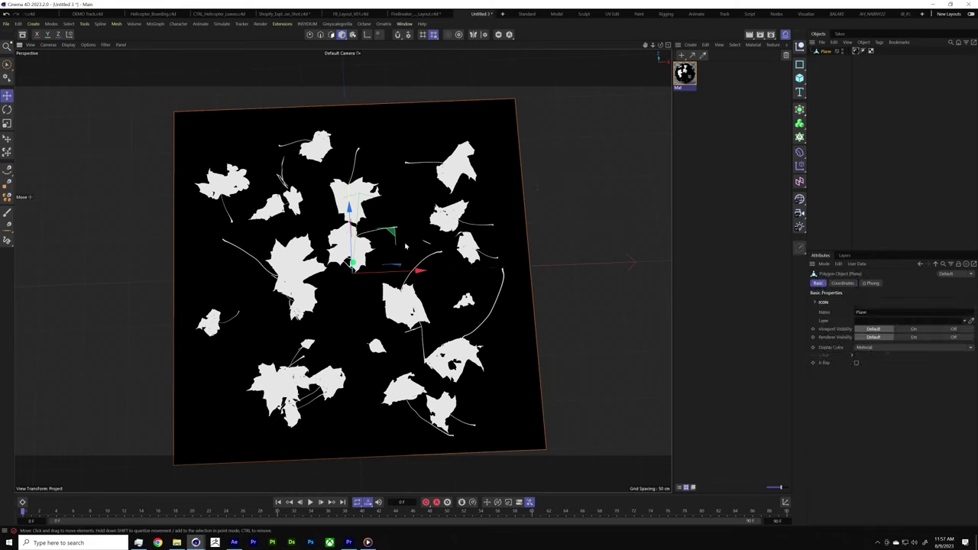
Step: In Edge mode, use Line Cut to trace a closed outline around the small lower-left leaf
click(321, 35)
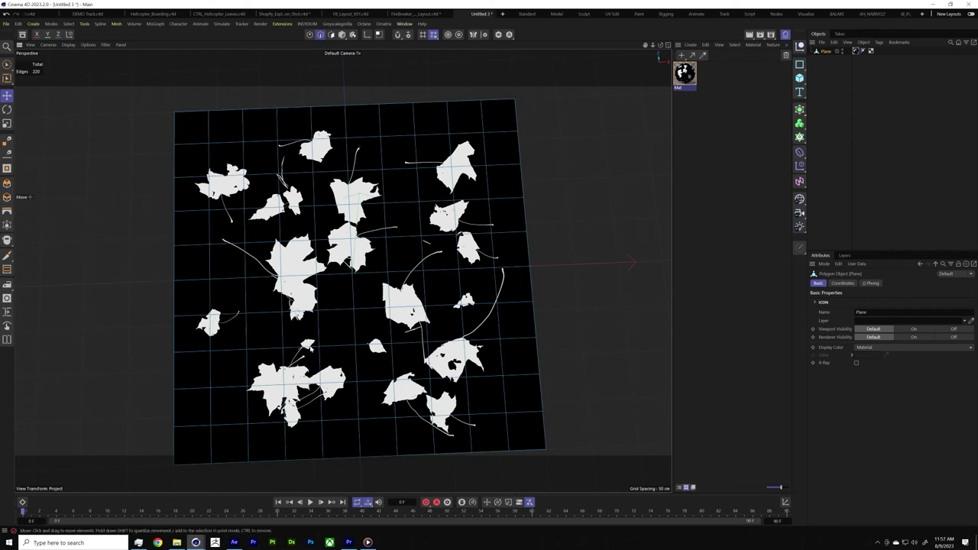
right_click(360, 262)
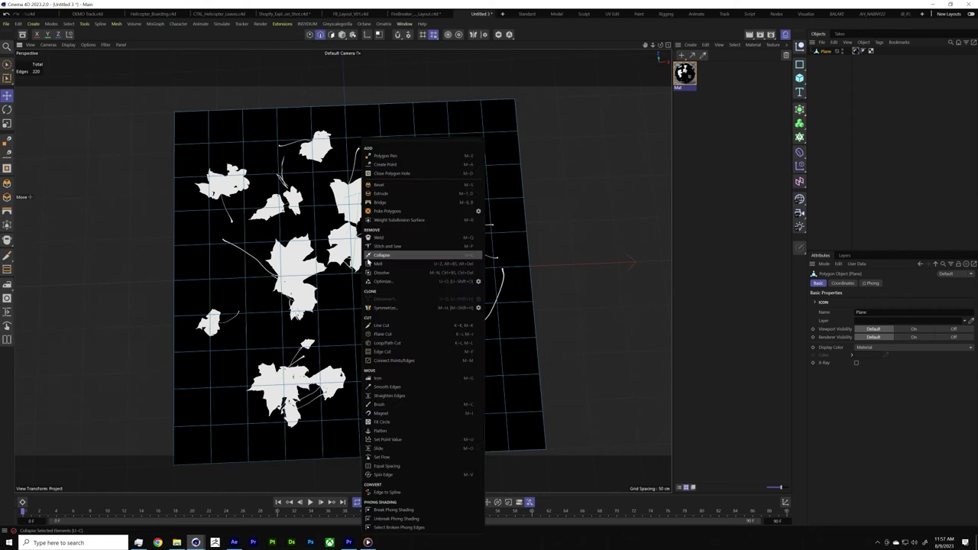
click(409, 327)
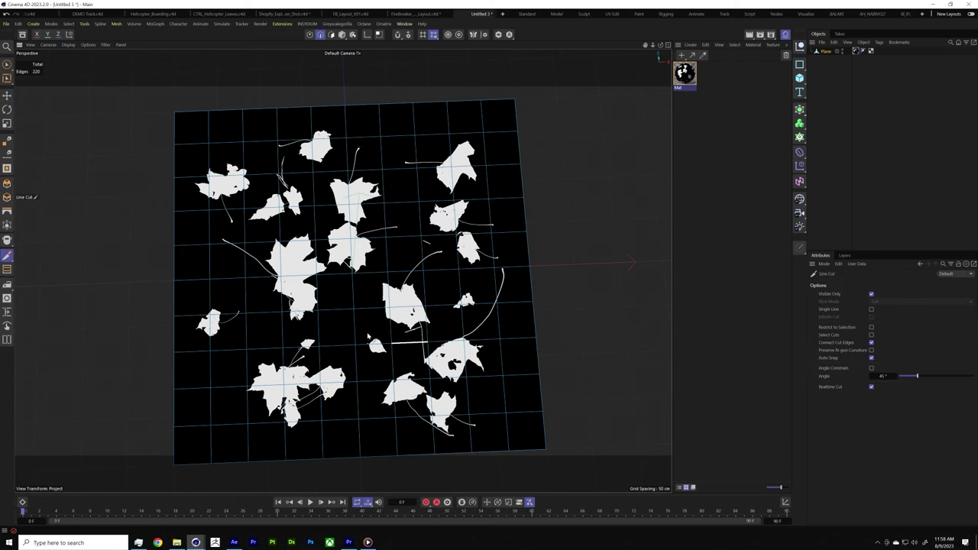
scroll(309, 362, up, 10)
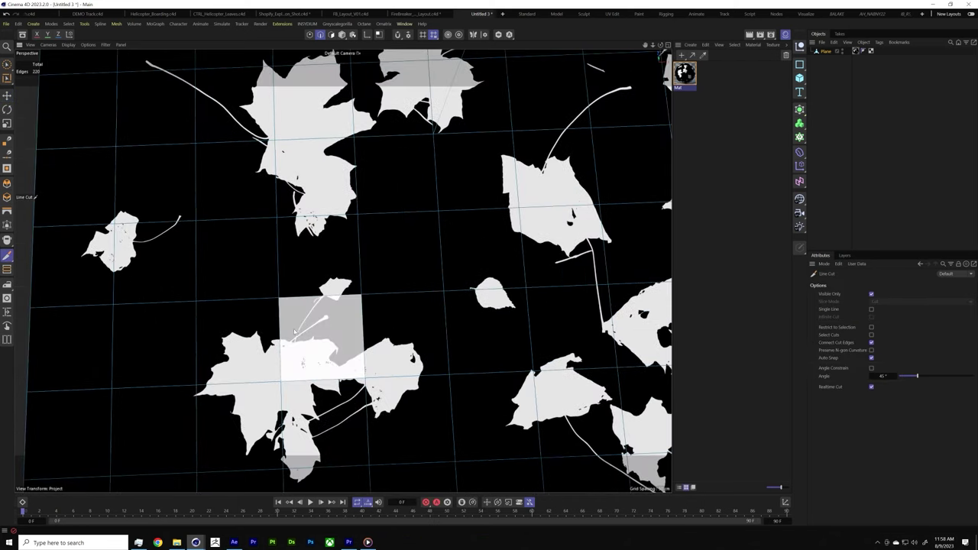
scroll(267, 322, up, 10)
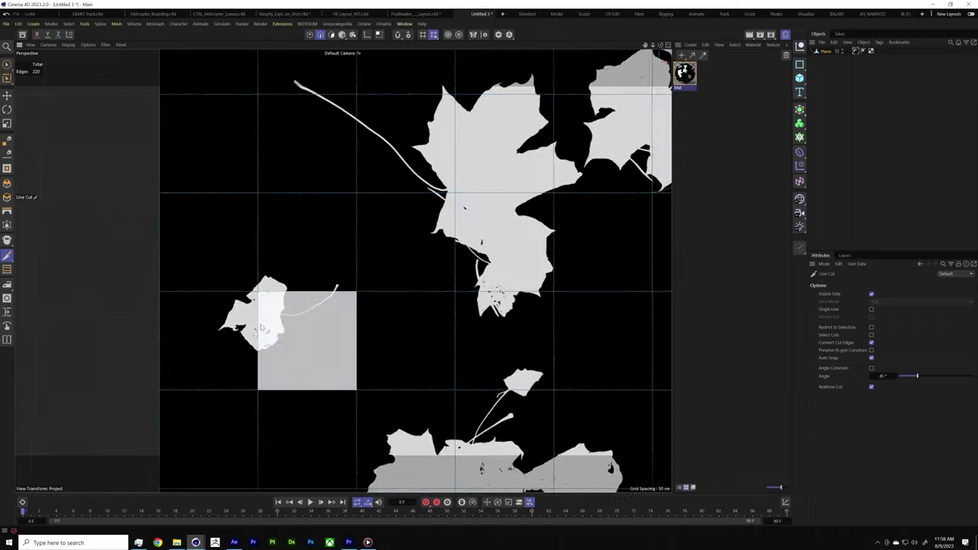
click(234, 232)
click(210, 243)
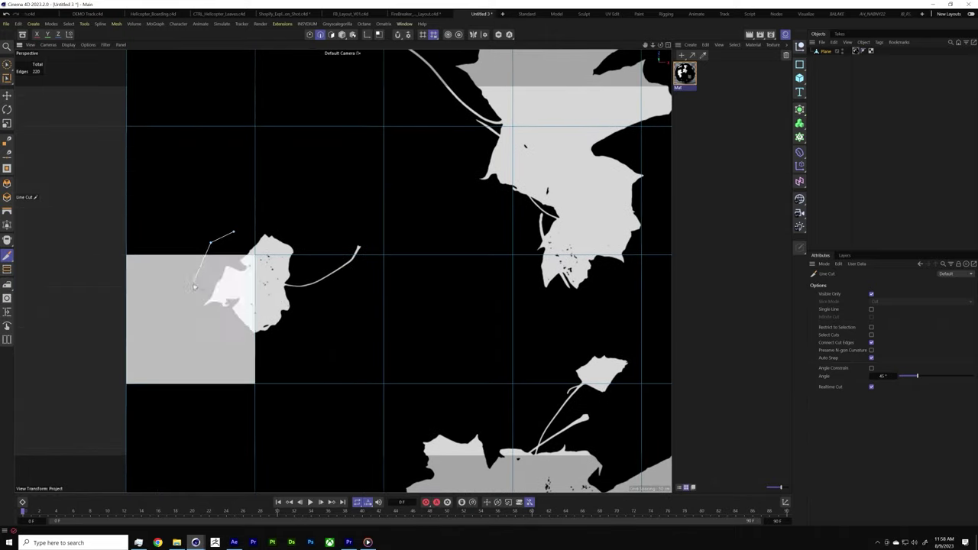
click(193, 283)
click(185, 329)
click(273, 361)
click(343, 336)
click(376, 274)
click(379, 256)
click(384, 224)
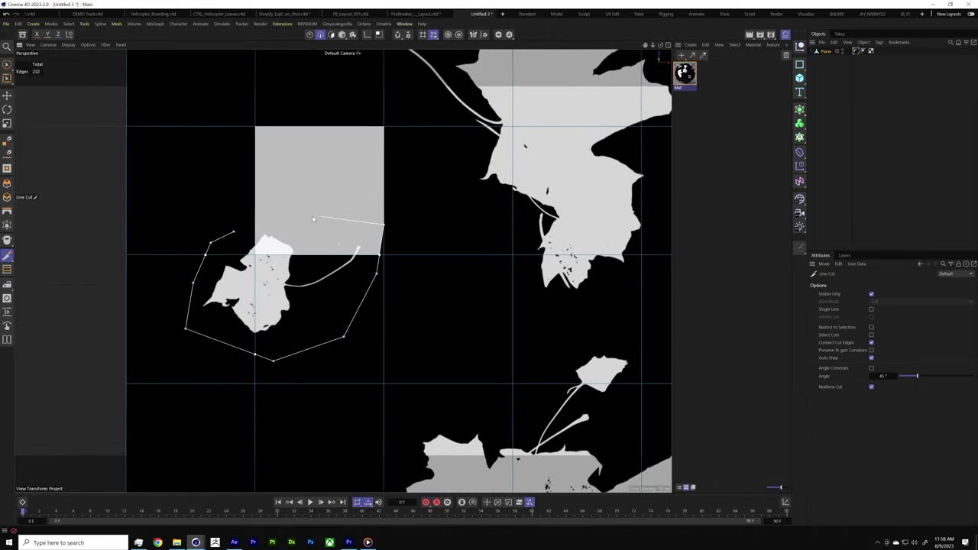
click(317, 216)
click(234, 233)
Step: Line Cut a closed outline around the upper-right leaf, then centre the whole plane
scroll(356, 273, down, 8)
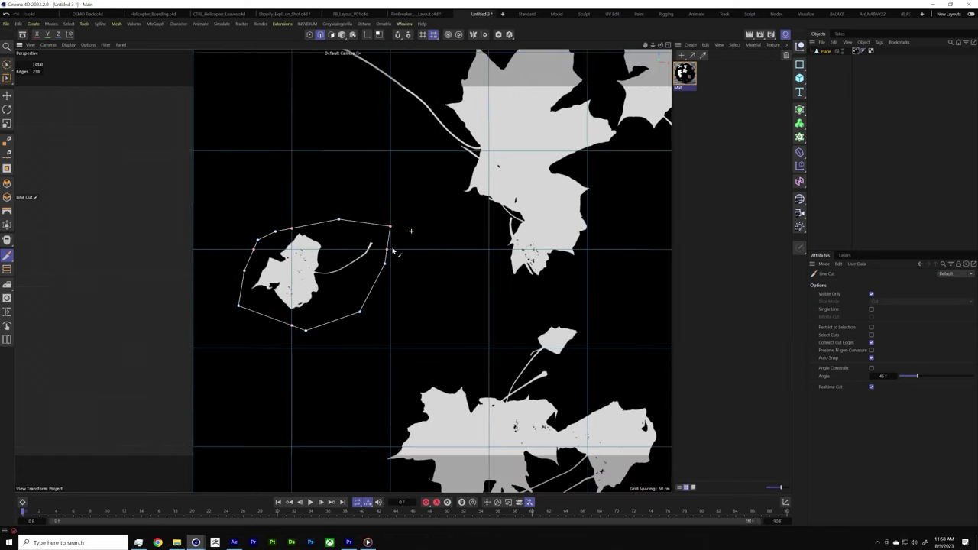
scroll(452, 267, down, 2)
scroll(421, 222, up, 5)
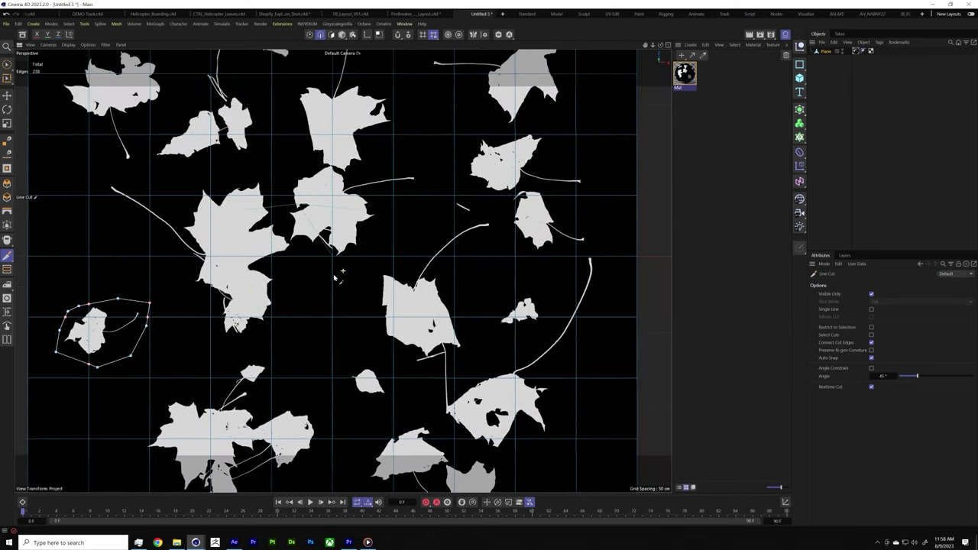
click(273, 192)
click(274, 222)
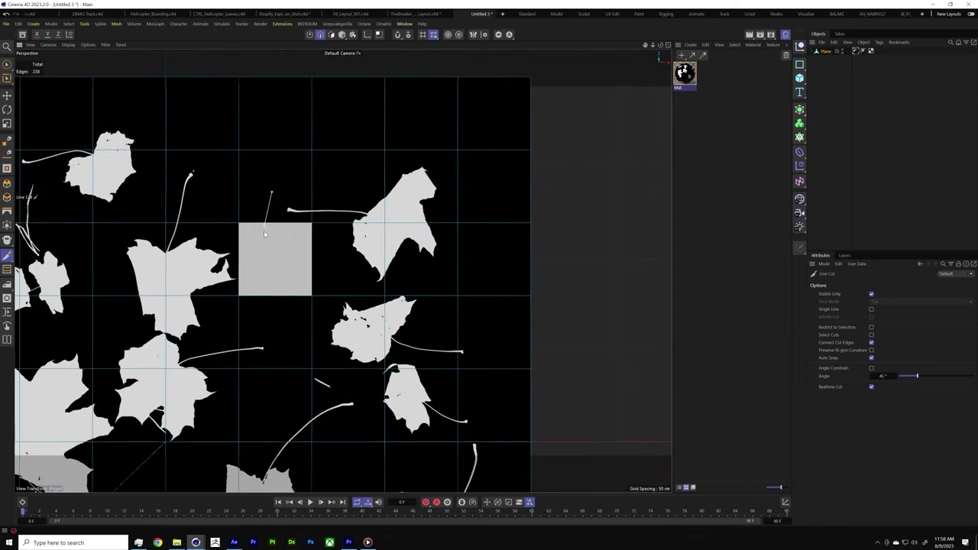
click(292, 268)
click(312, 273)
click(349, 283)
click(385, 286)
click(410, 289)
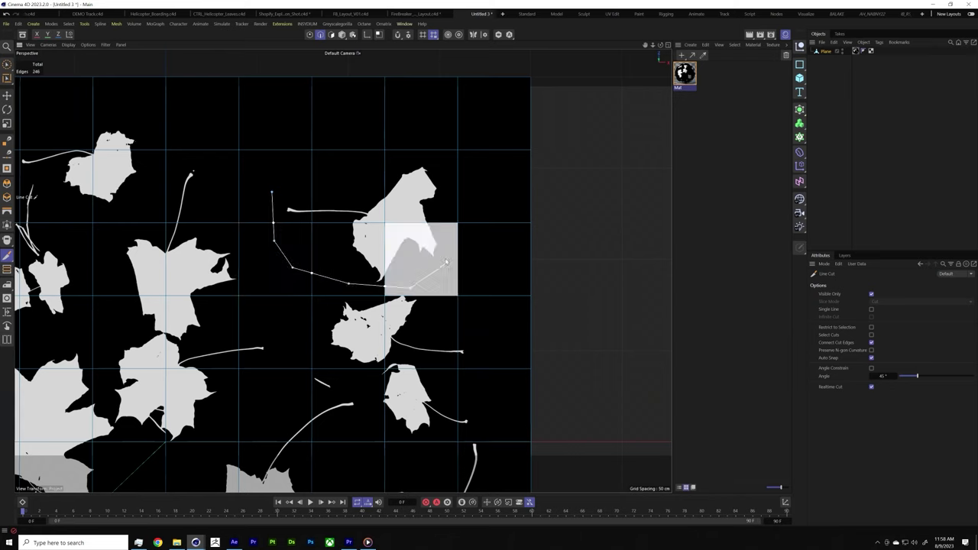
click(442, 260)
click(447, 192)
click(435, 159)
click(407, 157)
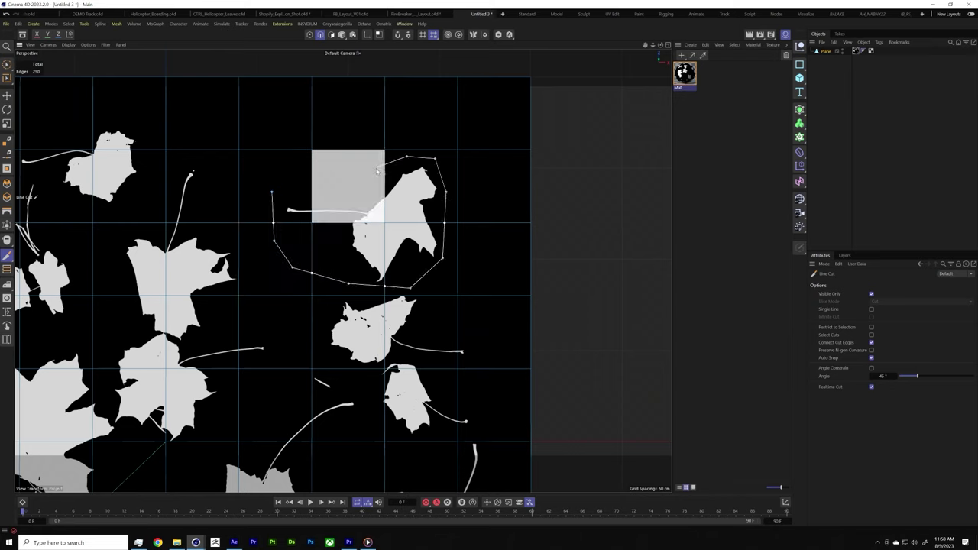
click(385, 165)
click(329, 174)
click(272, 192)
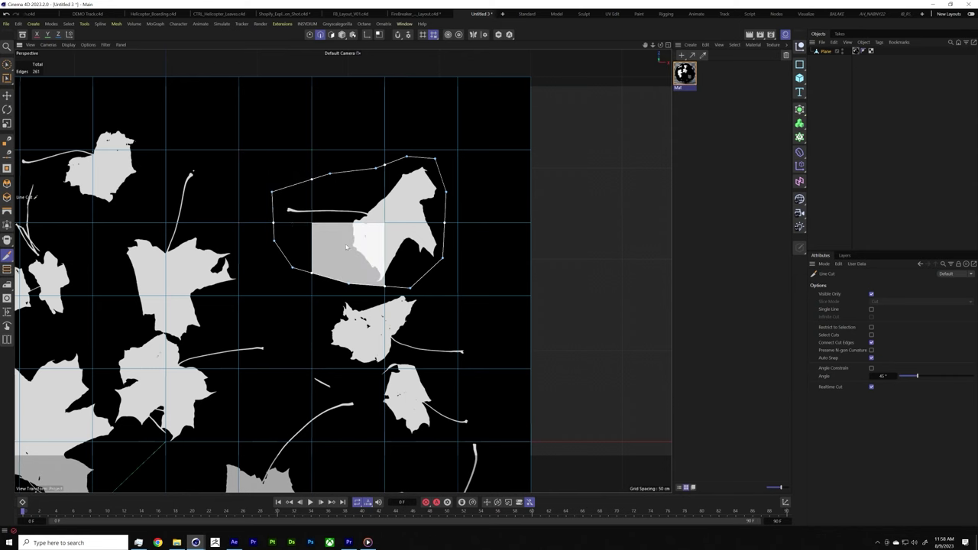
scroll(336, 202, down, 3)
scroll(336, 203, down, 2)
middle_drag(337, 202, 390, 283)
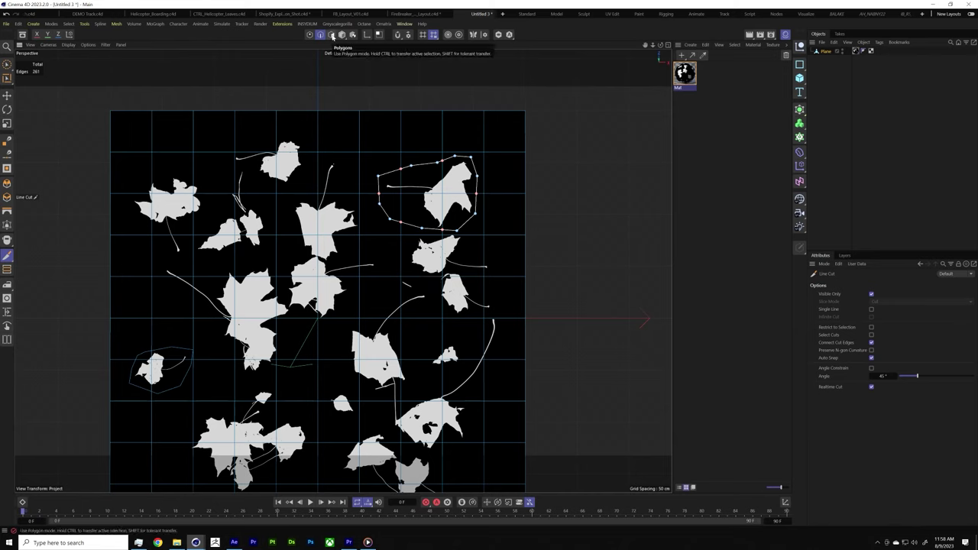
Step: In Polygon mode, brush-select the polygons of the lower-left and upper-right leaf patches
click(333, 35)
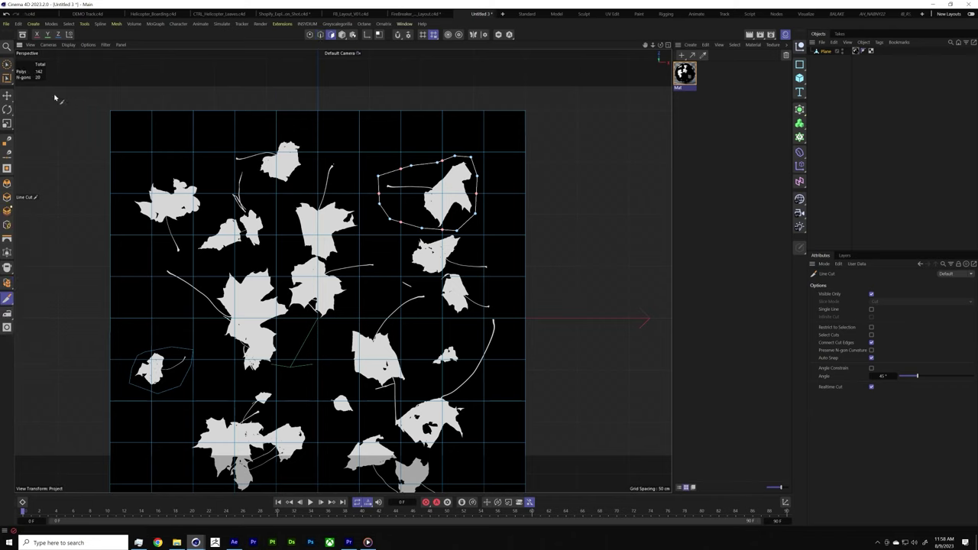
click(9, 66)
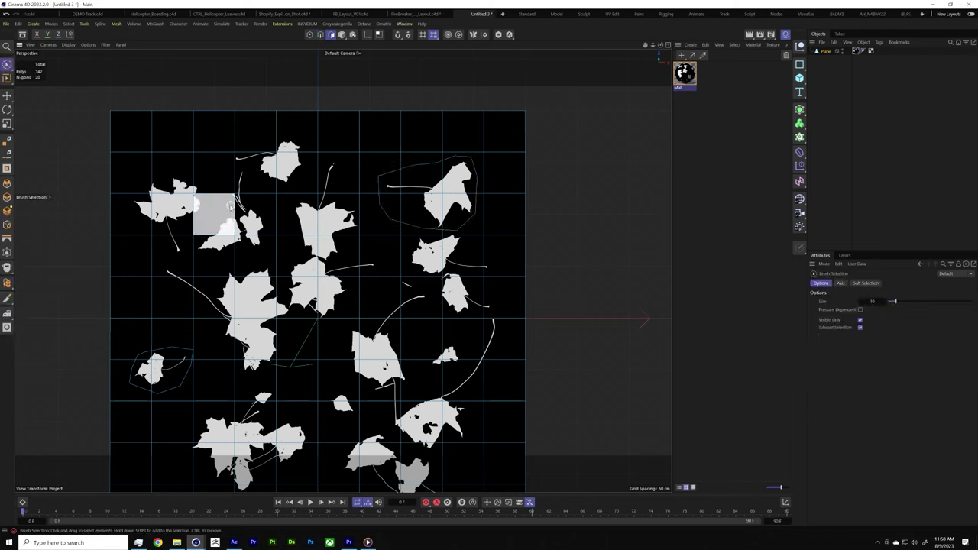
mouse_move(256, 172)
mouse_down()
mouse_move(298, 229)
mouse_move(321, 351)
mouse_move(230, 451)
mouse_move(176, 191)
mouse_move(186, 335)
mouse_up()
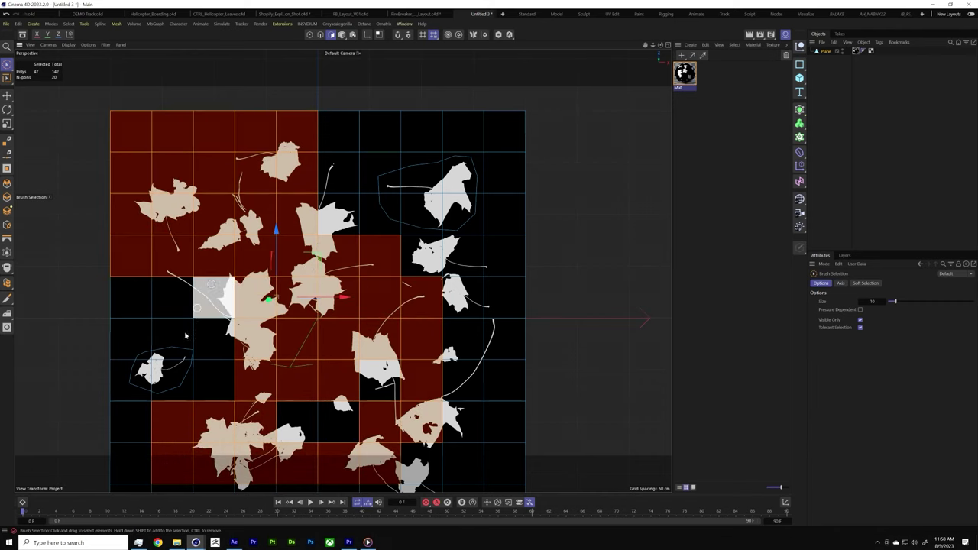
click(150, 368)
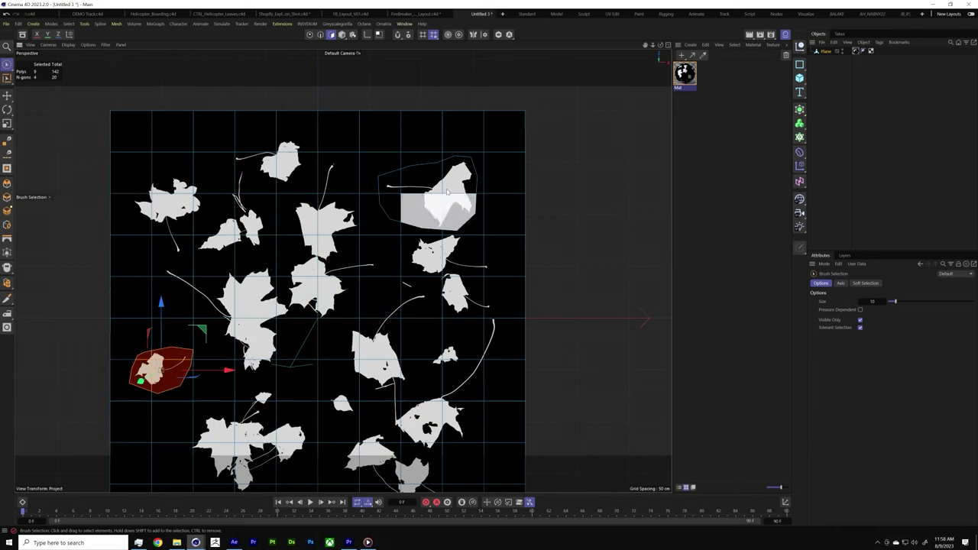
shift+click(400, 198)
shift+drag(401, 200, 390, 189)
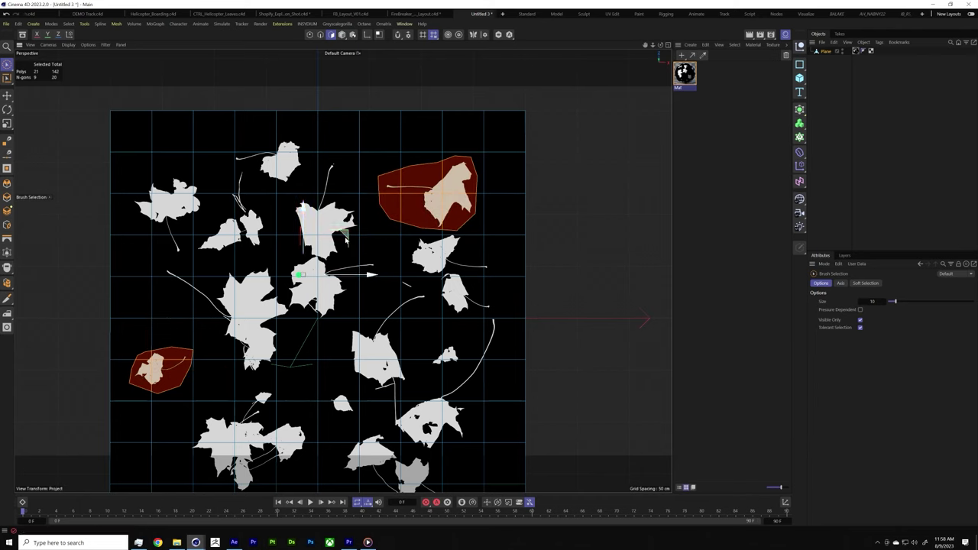
Step: Invert the selection, delete the surrounding polygons, and return to Model mode to inspect
key(u)
key(i)
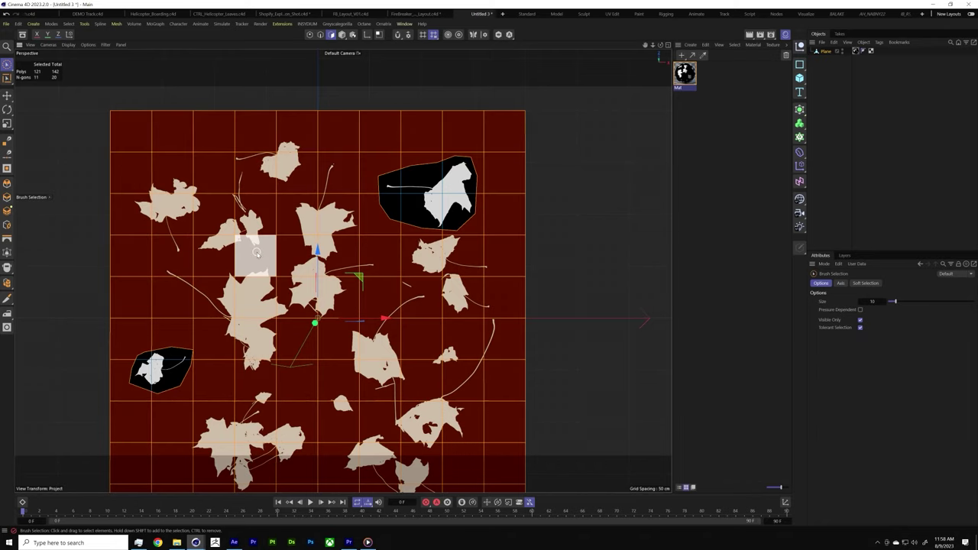
key(Delete)
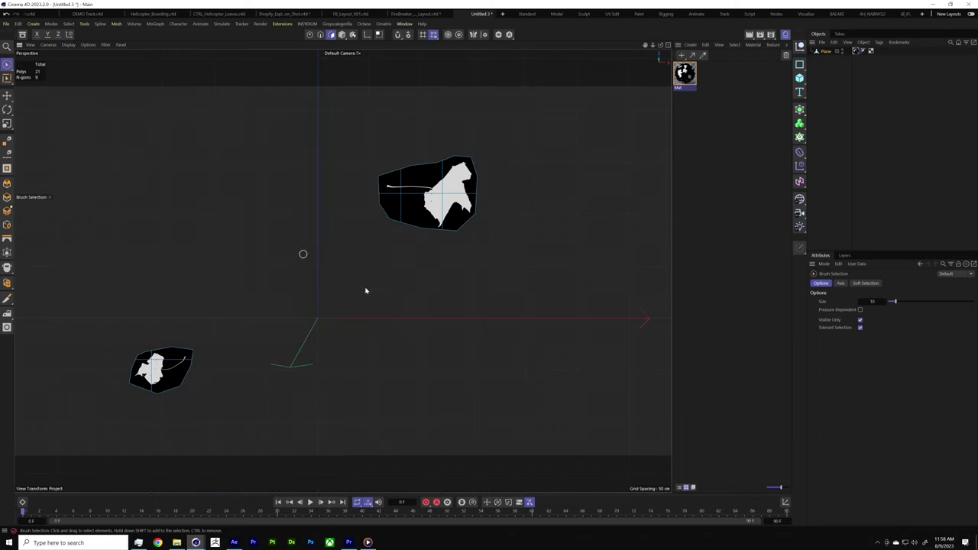
key(Return)
alt+drag(395, 243, 386, 220)
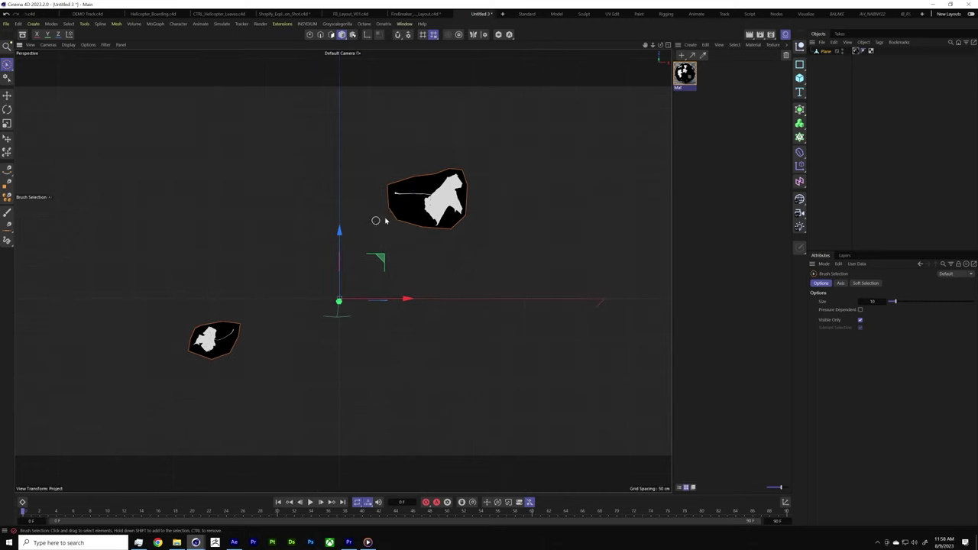
Step: Separate the upper and lower leaf patches into two objects, Plane and Plane.1
click(829, 52)
click(829, 78)
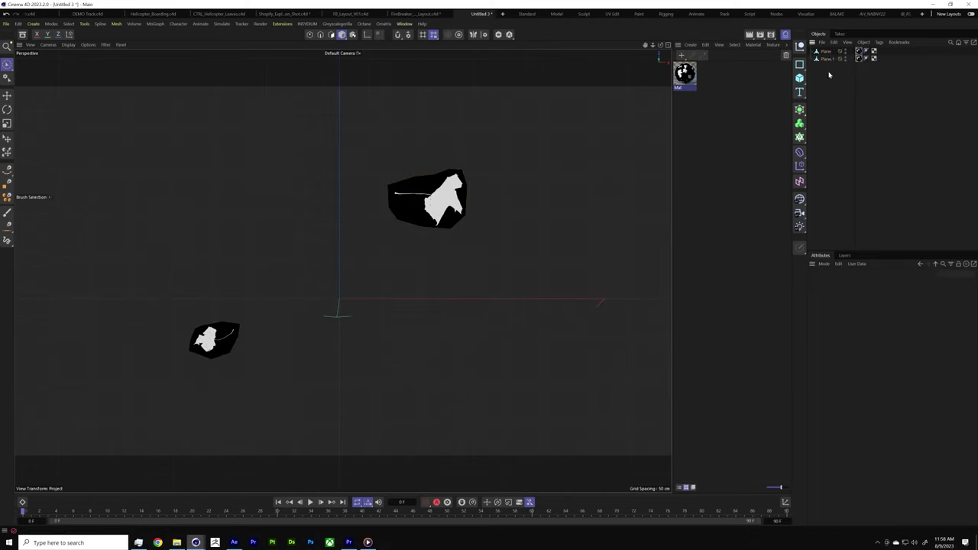
click(826, 51)
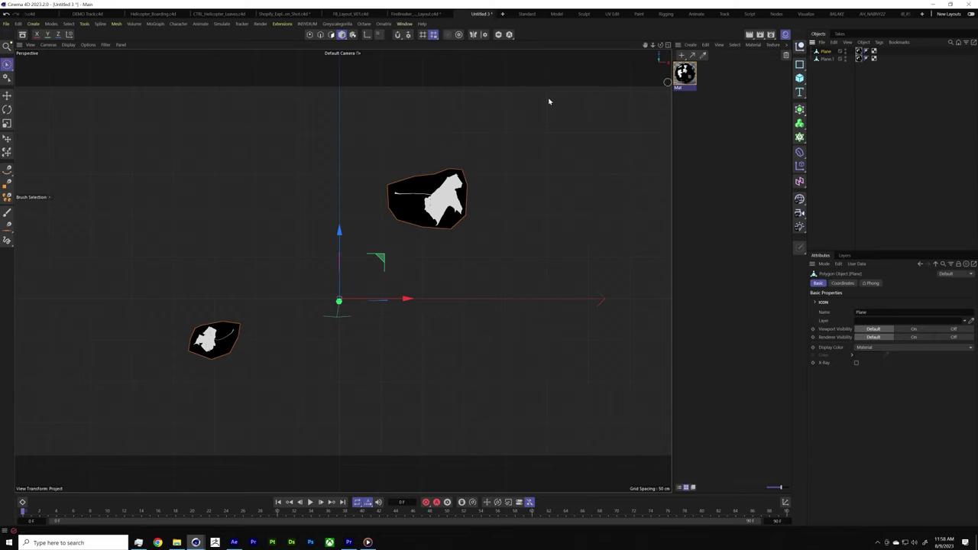
click(428, 195)
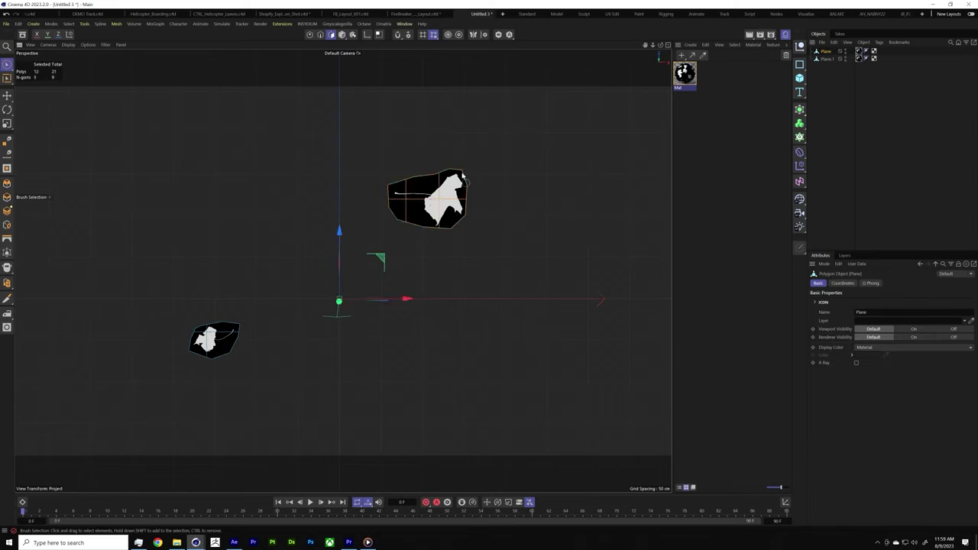
click(227, 335)
click(341, 35)
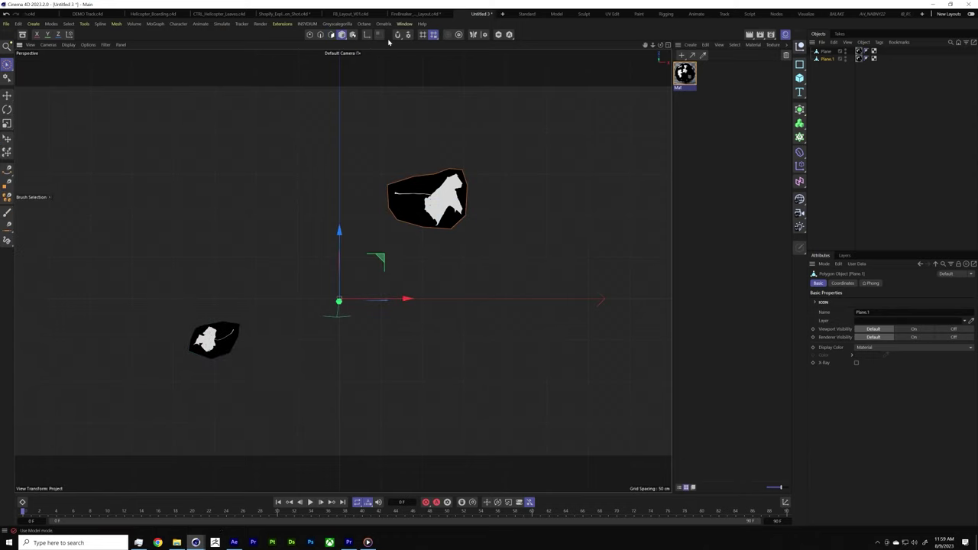
click(825, 60)
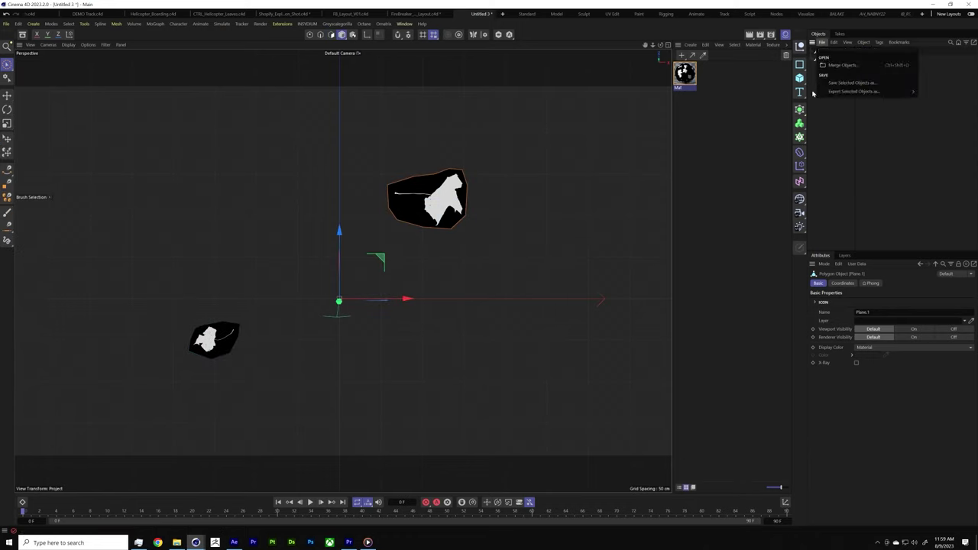
mouse_move(830, 80)
mouse_down()
mouse_move(818, 52)
mouse_move(827, 89)
mouse_up()
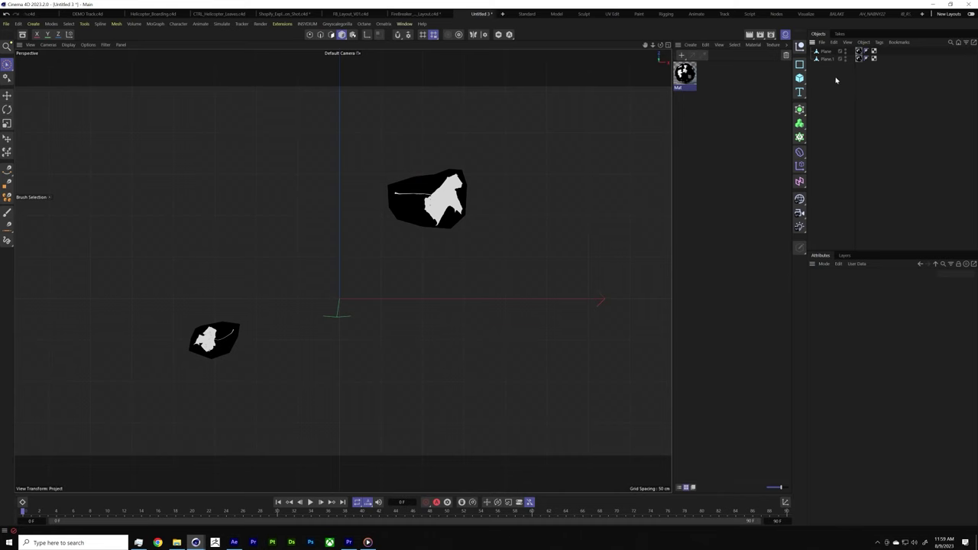
click(827, 50)
alt+drag(327, 317, 329, 230)
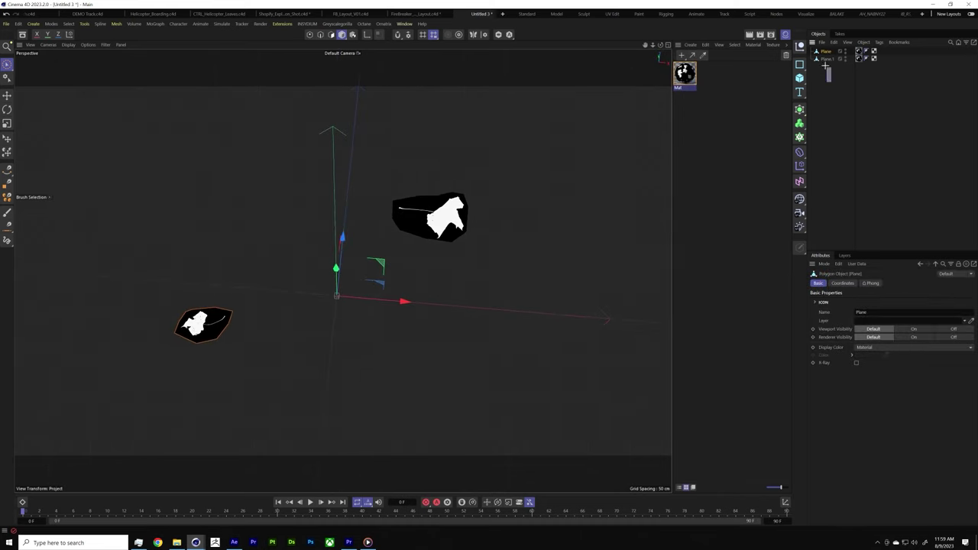
Step: Center the axis of both Plane and Plane.1 on their own leaf geometry
drag(826, 67, 824, 54)
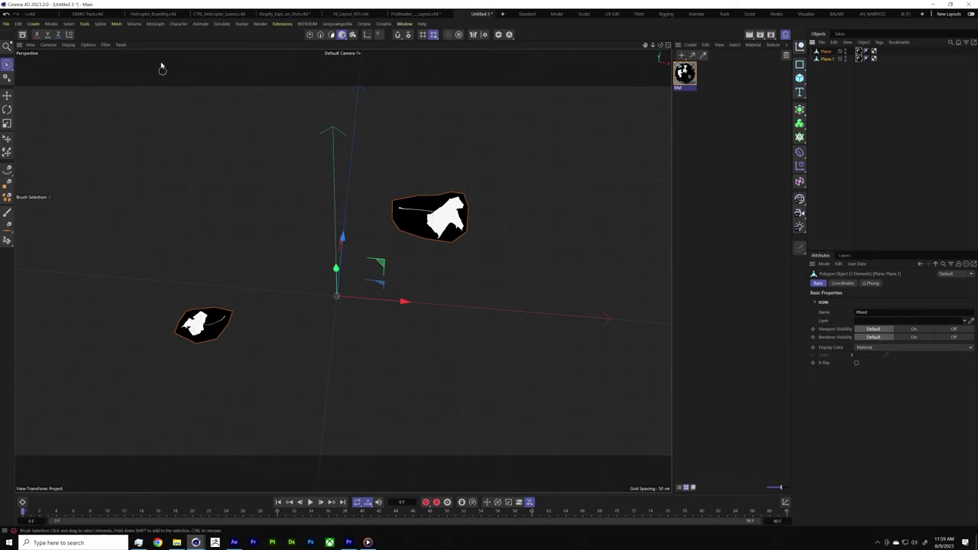
click(84, 24)
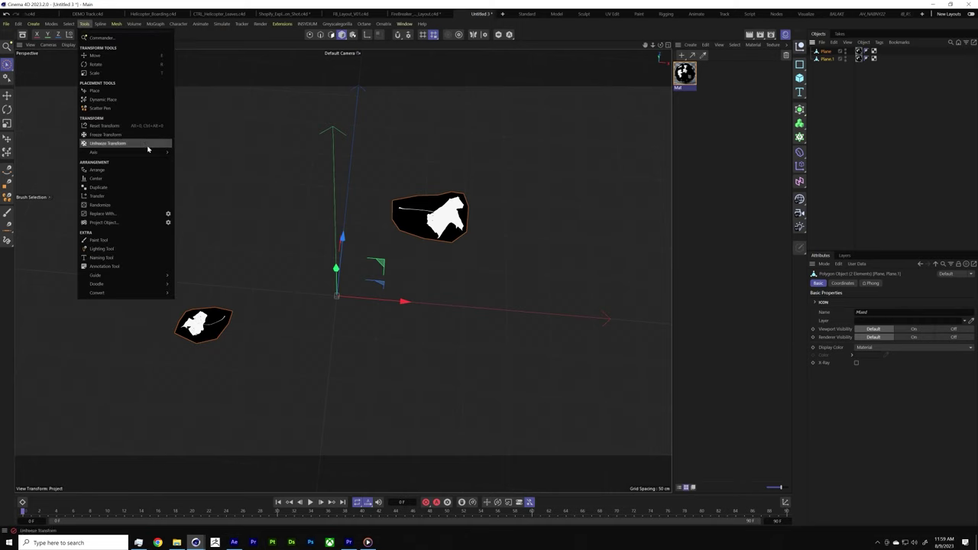
mouse_move(153, 151)
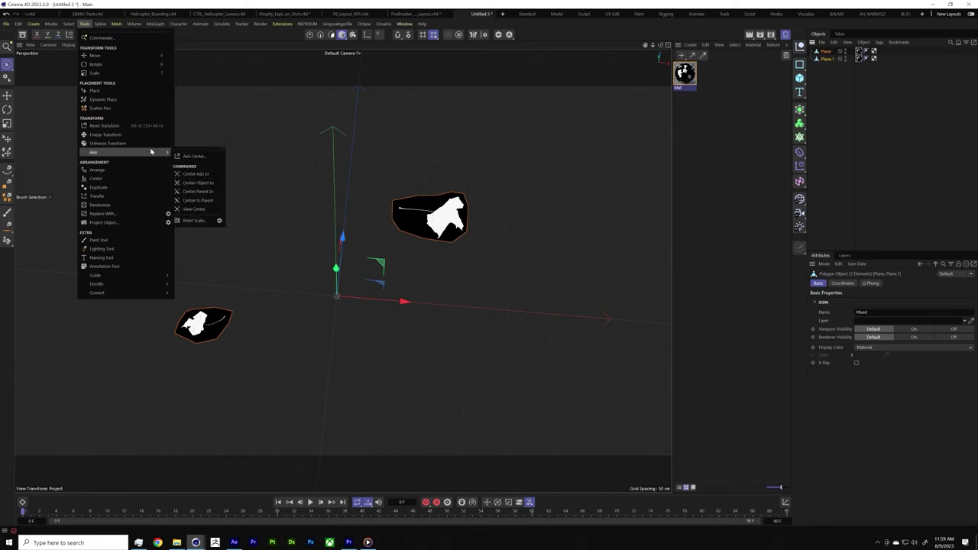
click(211, 175)
Step: Check the upper patch Plane.1, then look over the tex folder of leaf textures
key(e)
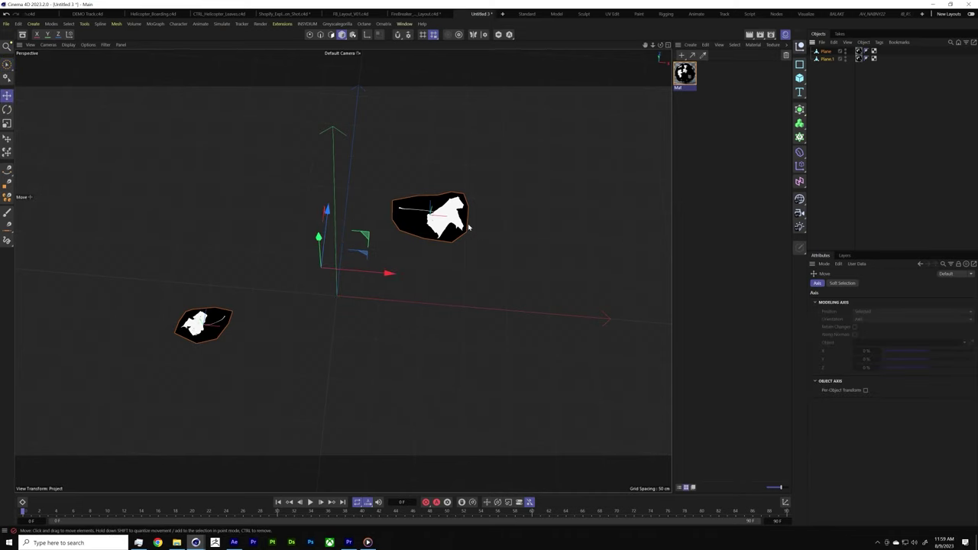
click(470, 227)
alt+drag(470, 227, 480, 208)
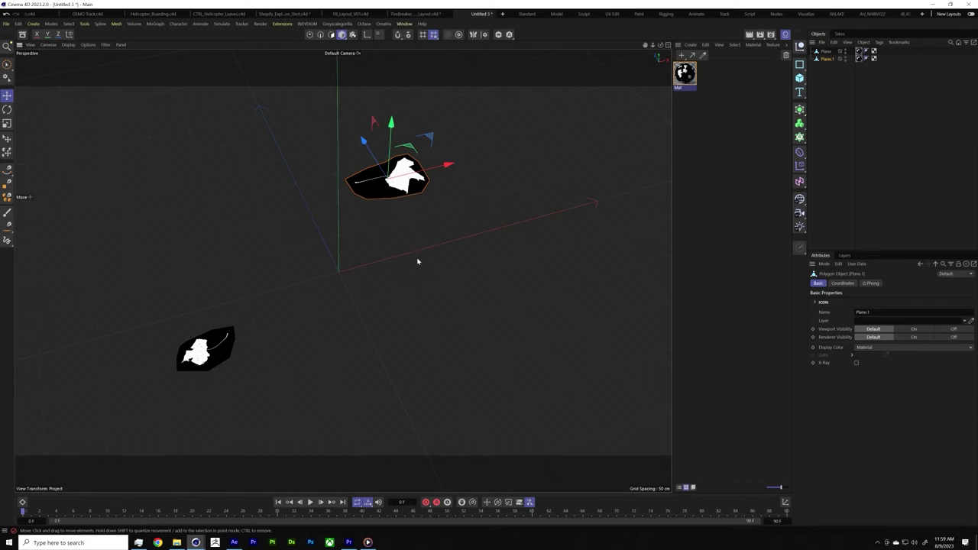
click(177, 542)
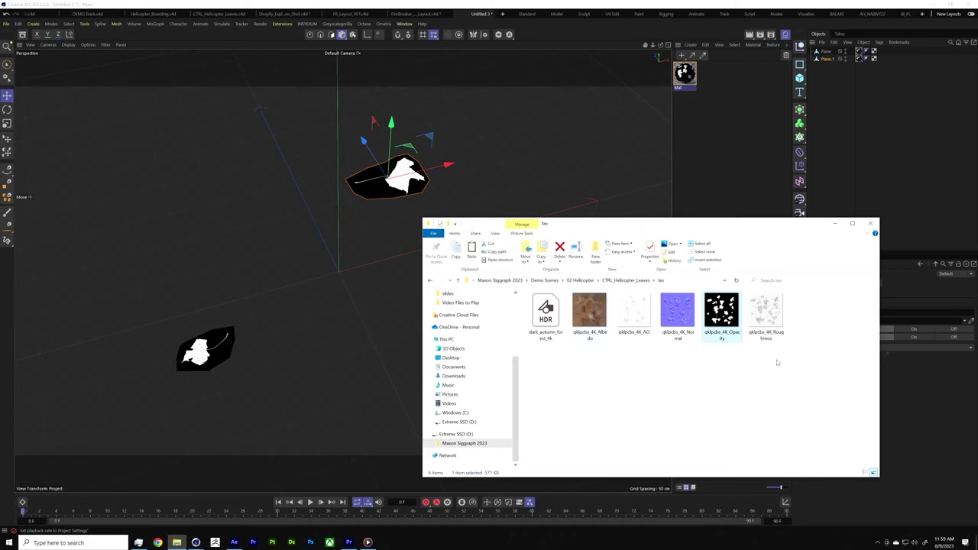
click(835, 224)
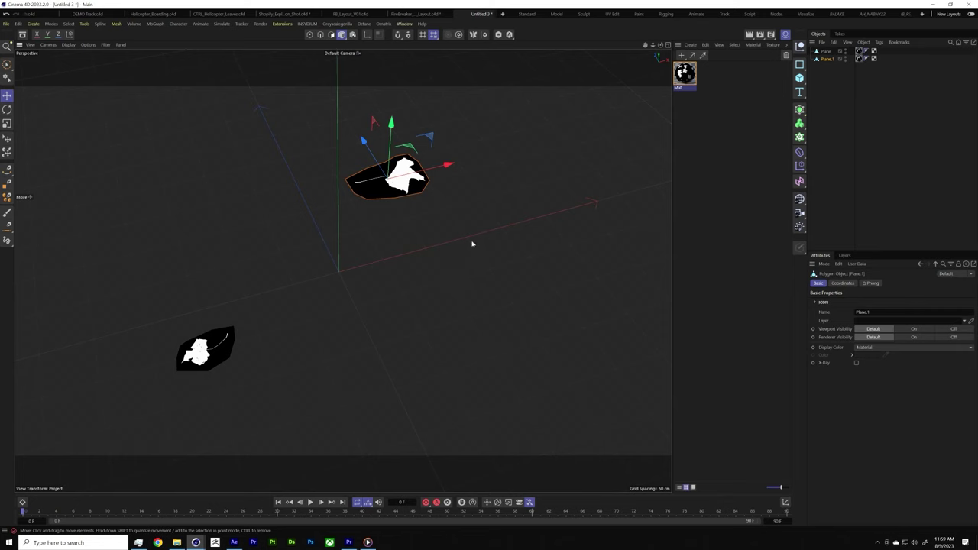
Step: In the CTRL_Helicopter_Leaves scene, select and copy Leaf1 through Leaf6 from under the Emitter
click(417, 14)
click(351, 14)
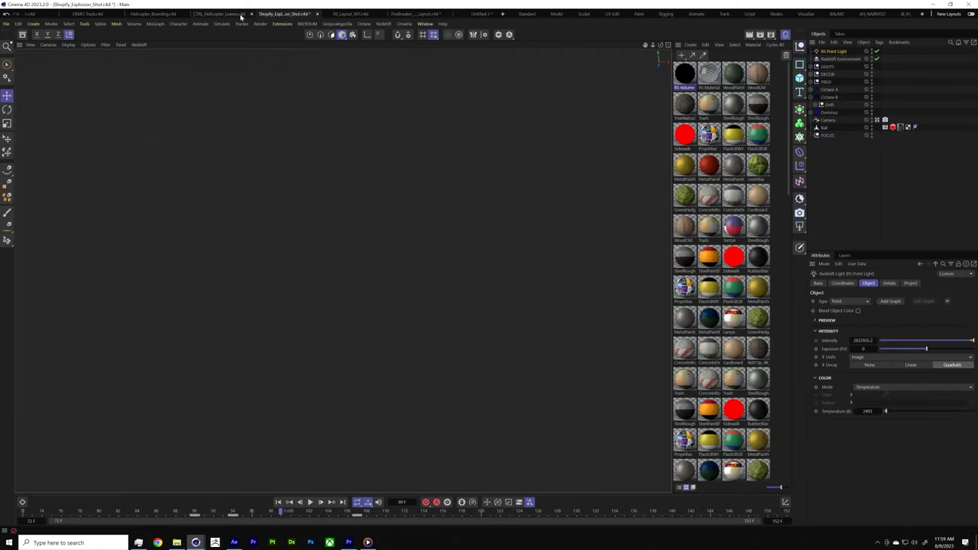
click(219, 14)
click(153, 13)
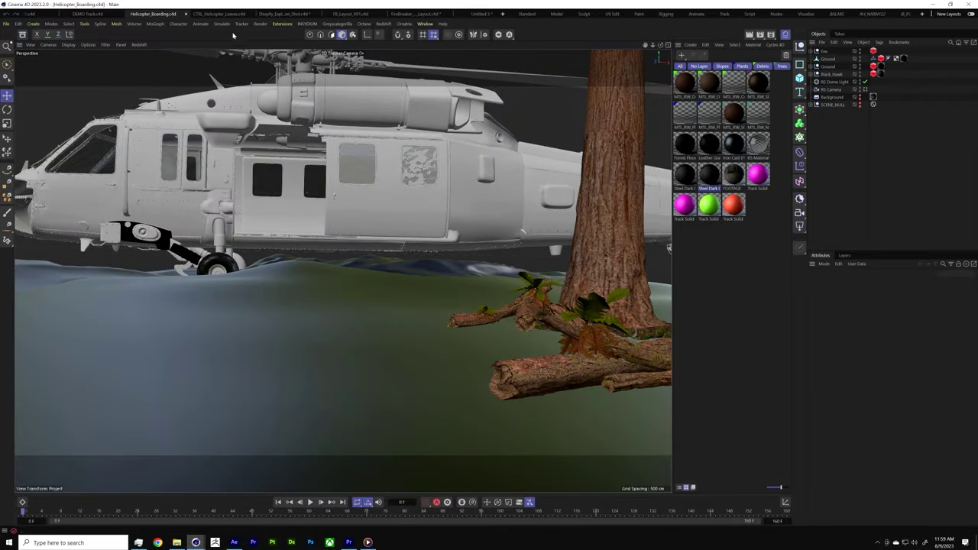
click(219, 13)
click(813, 67)
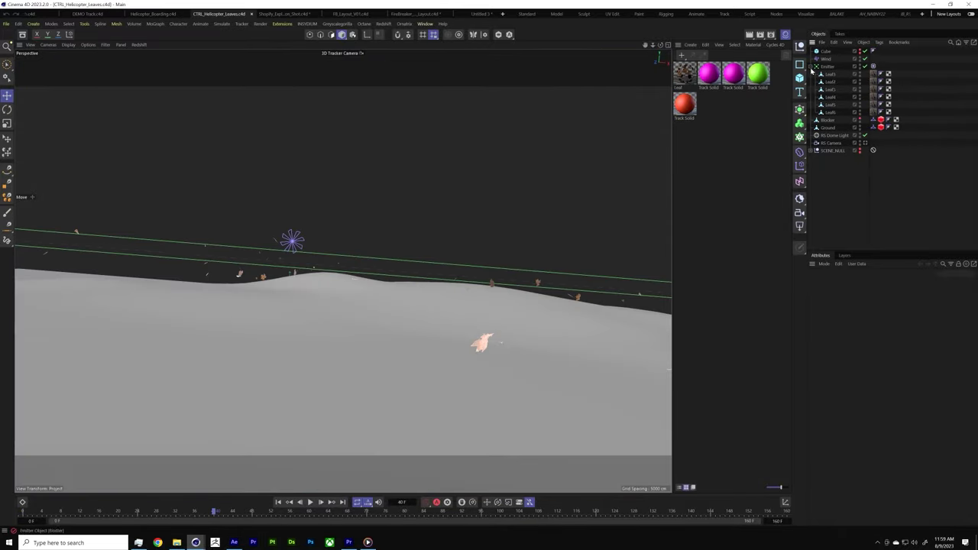
click(832, 74)
shift+click(832, 113)
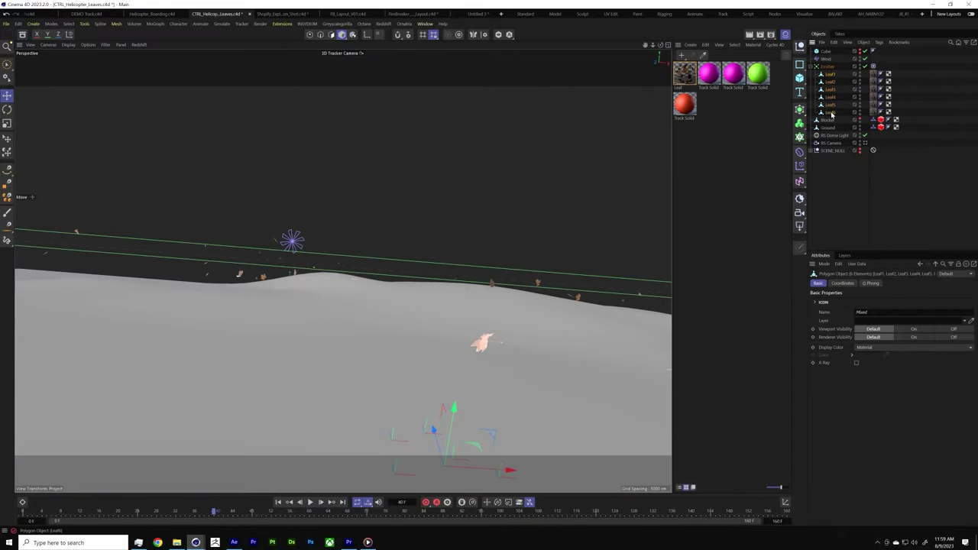
Step: Paste the six Leaf objects into Untitled 3, keeping texture paths, and delete the two planes
click(477, 14)
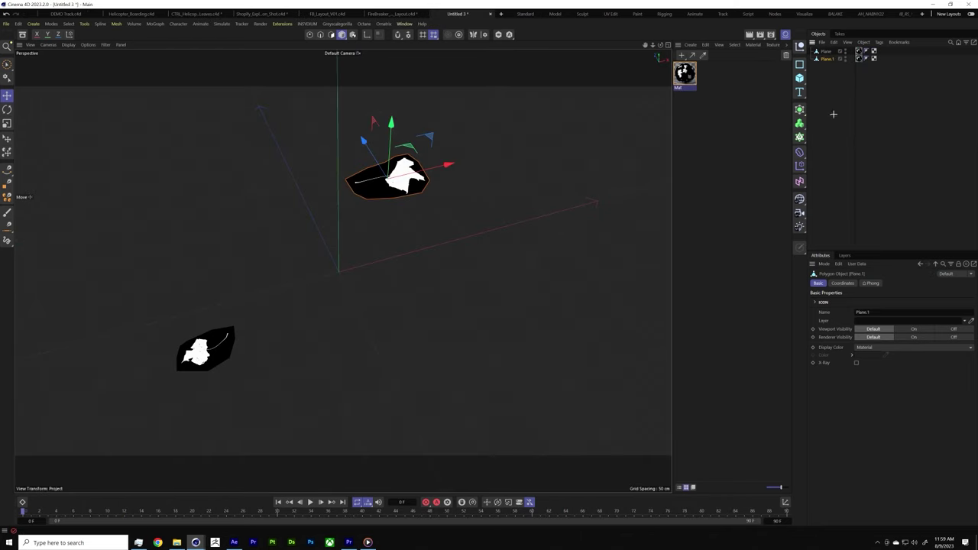
key(ctrl+v)
click(546, 319)
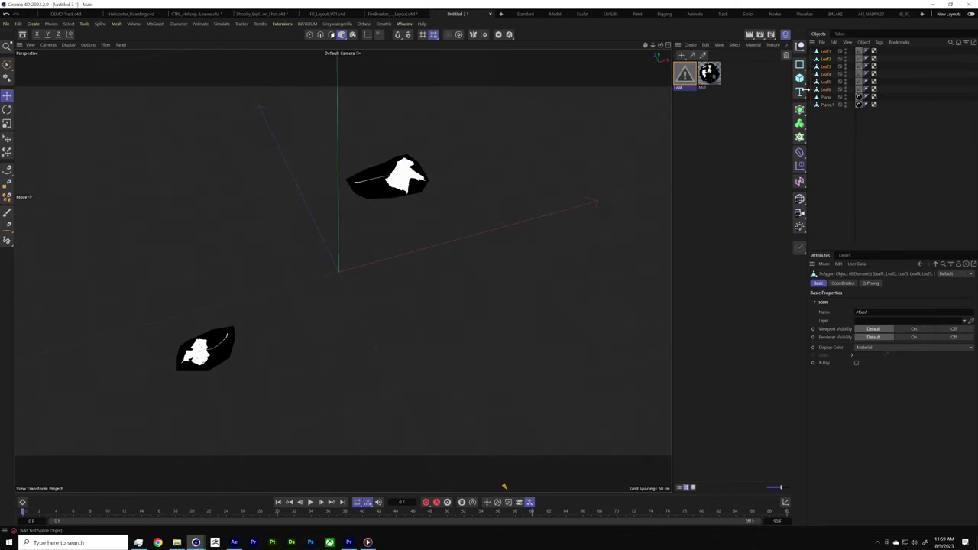
key(Delete)
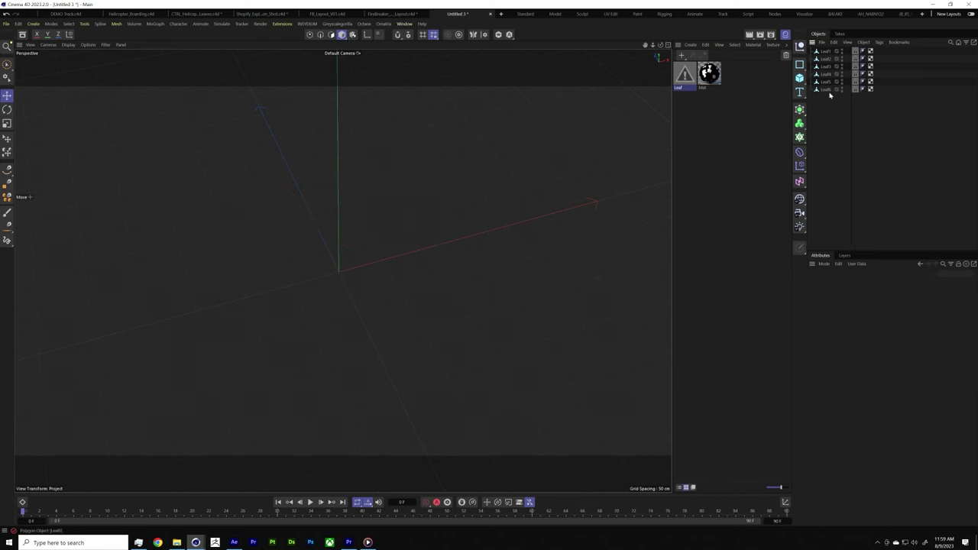
Step: Save the project as demo.c4d in the CTRL_Helicopter_Leaves folder, replacing the existing file
click(6, 23)
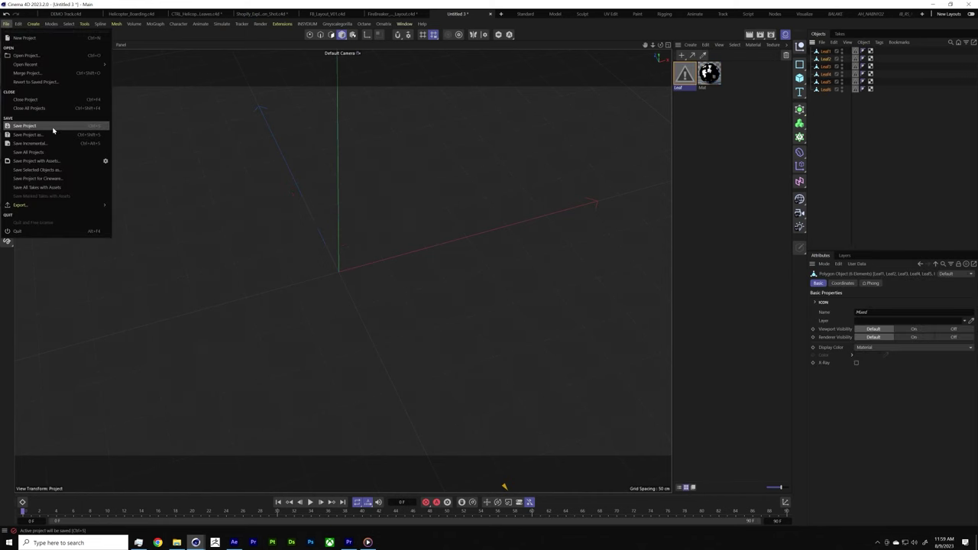
click(53, 129)
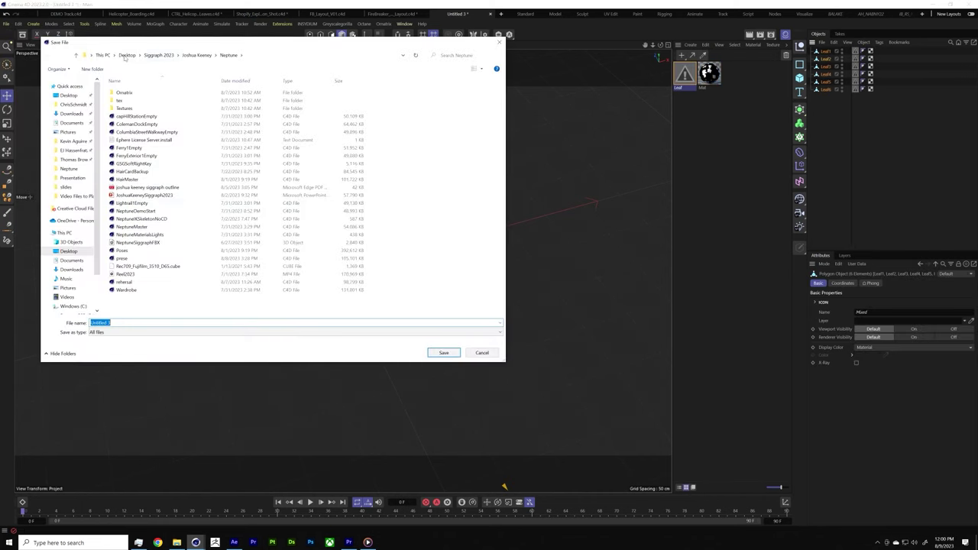
scroll(65, 252, down, 2)
click(73, 284)
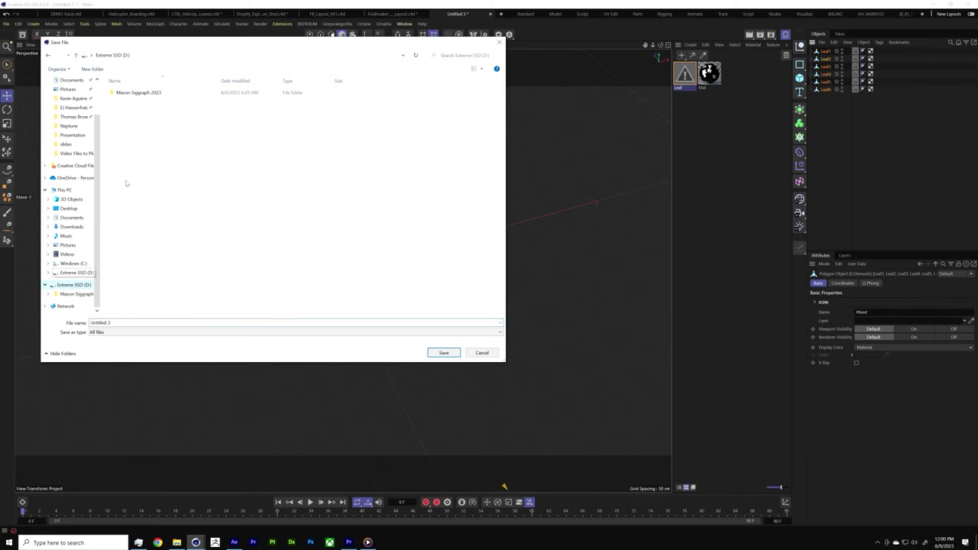
double_click(139, 93)
double_click(150, 108)
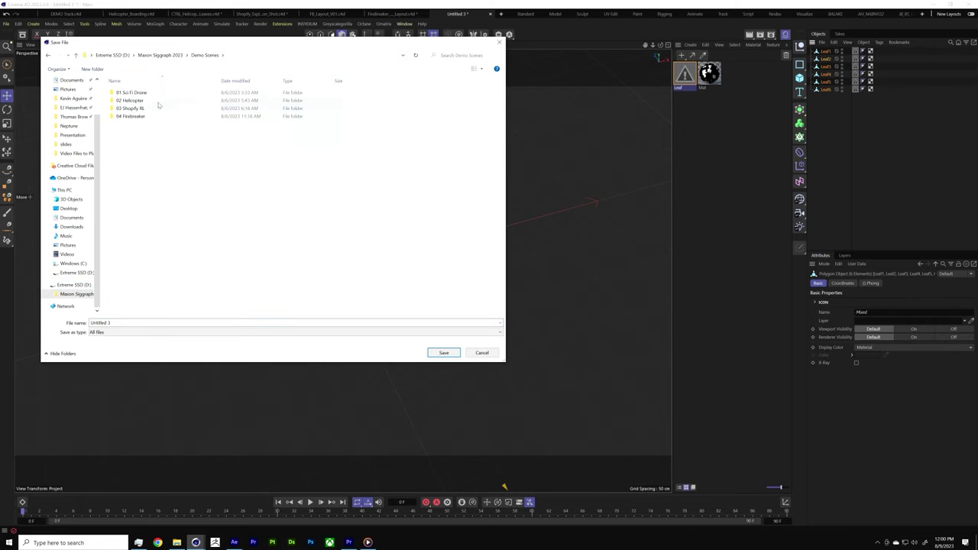
double_click(158, 102)
double_click(162, 101)
click(134, 108)
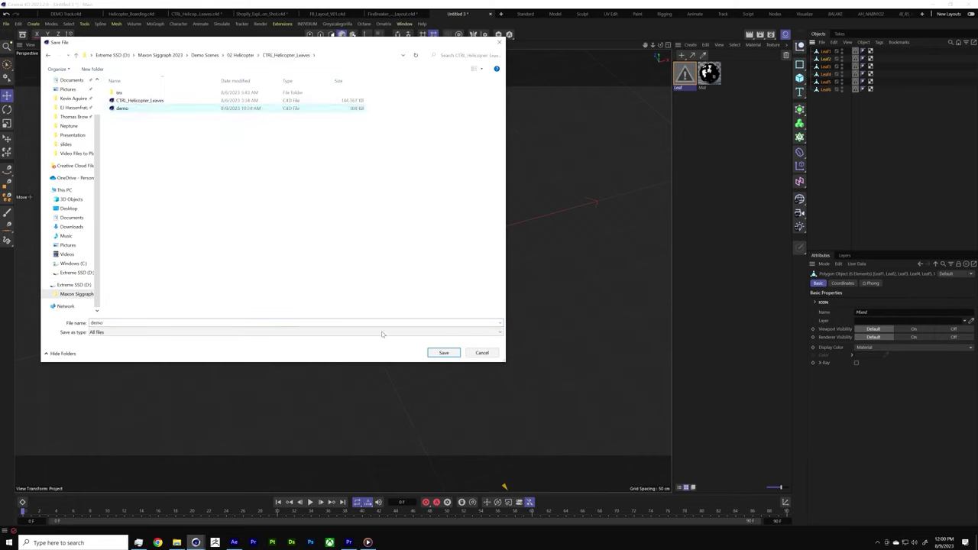
click(443, 352)
click(506, 273)
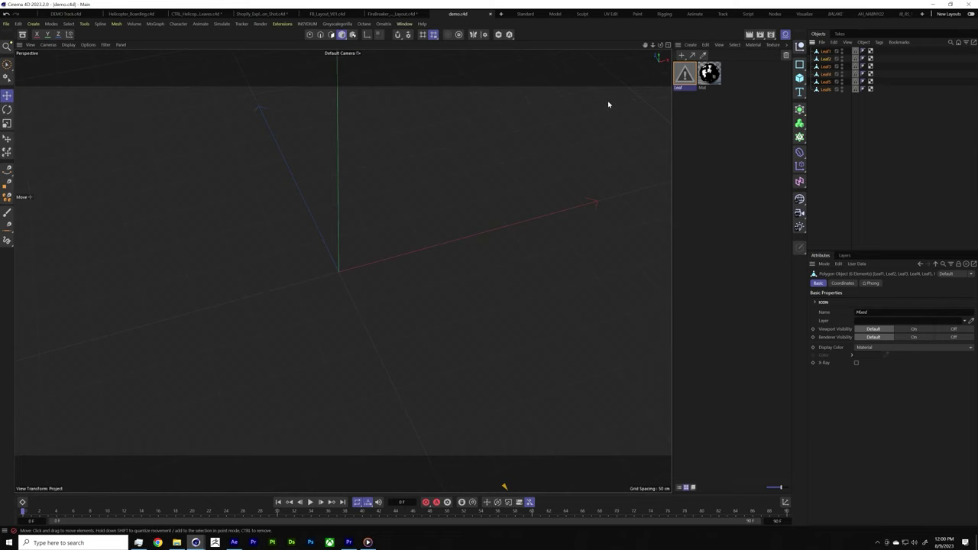
Step: Switch the render settings' renderer to Redshift
click(772, 37)
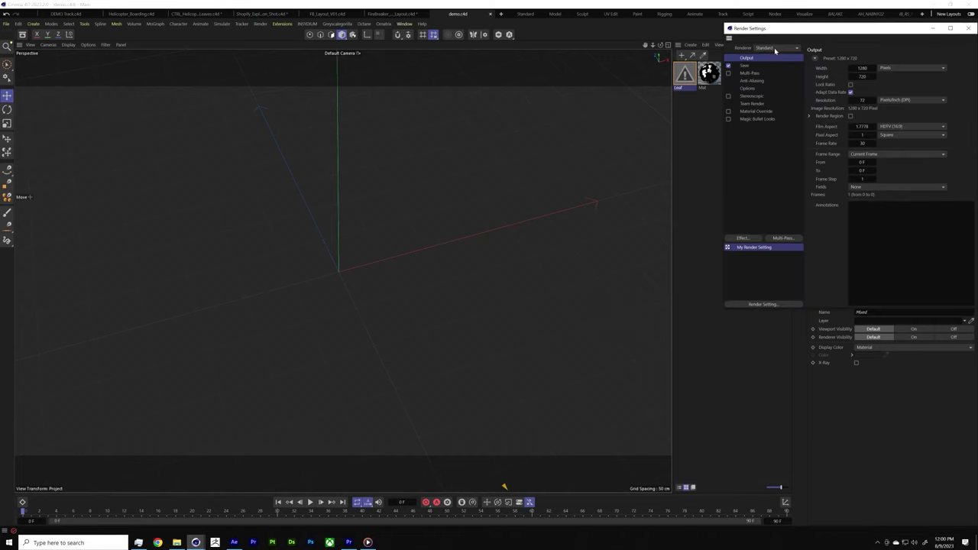
click(772, 48)
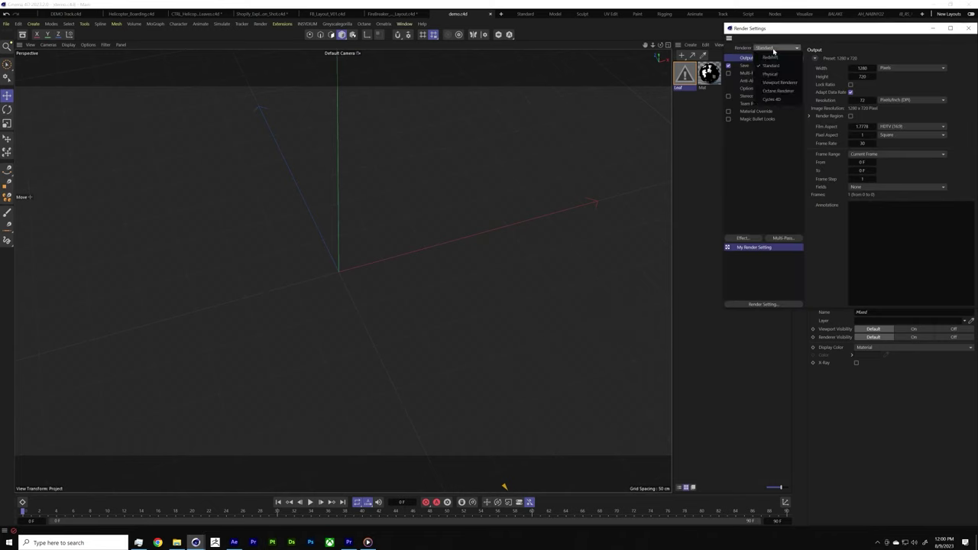
click(772, 58)
click(971, 30)
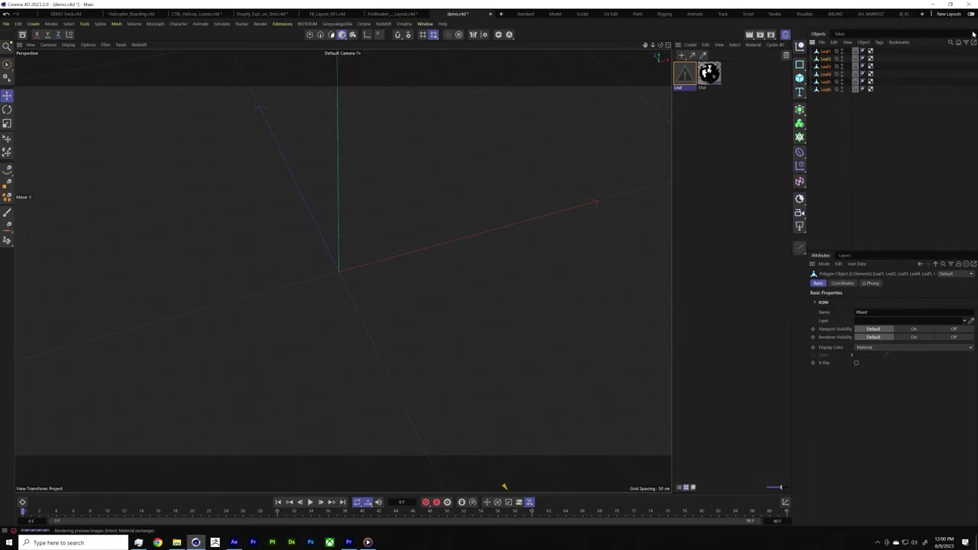
Step: Set the R.H rotation of all six Leaf objects to 0 so they lie flat
click(861, 163)
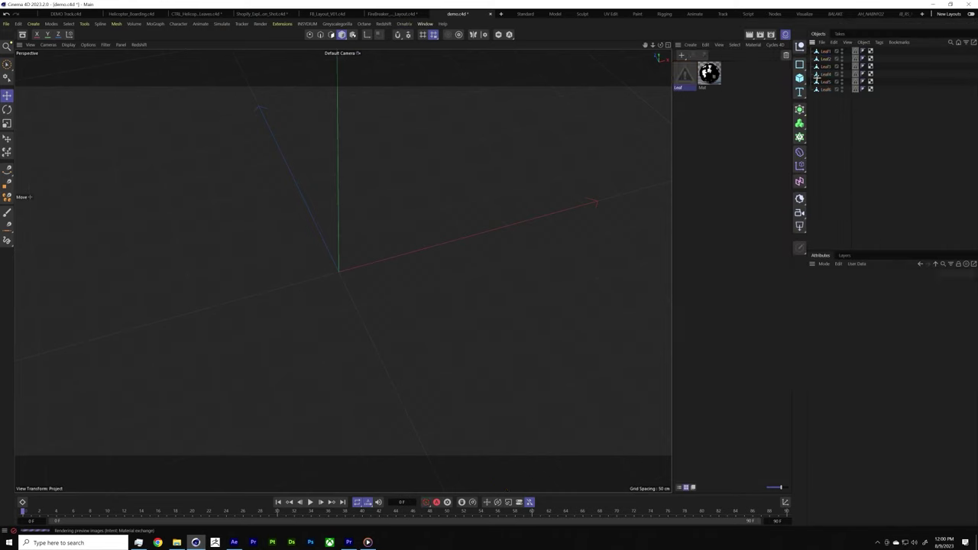
drag(816, 55, 832, 113)
drag(822, 48, 822, 52)
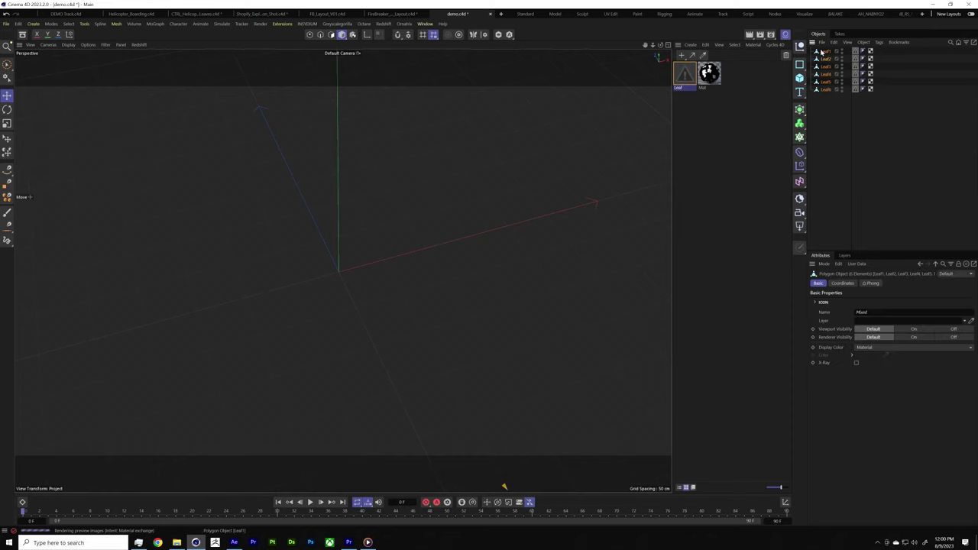
click(843, 282)
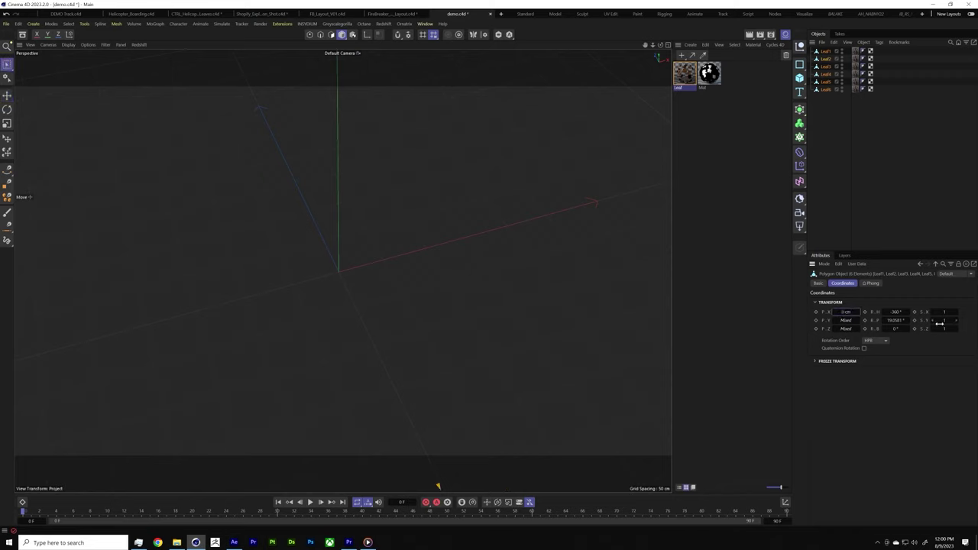
click(956, 160)
drag(851, 117, 810, 58)
text(0)
key(Return)
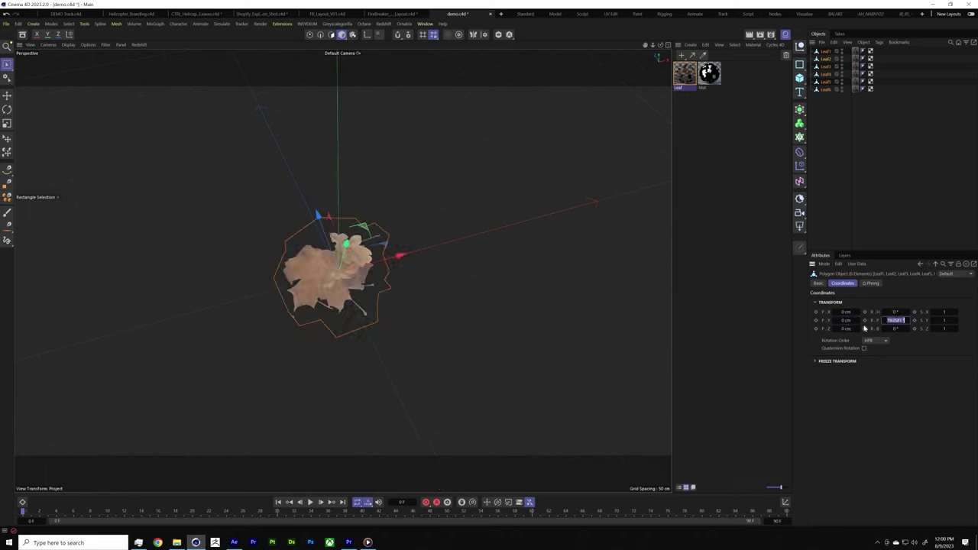
click(849, 167)
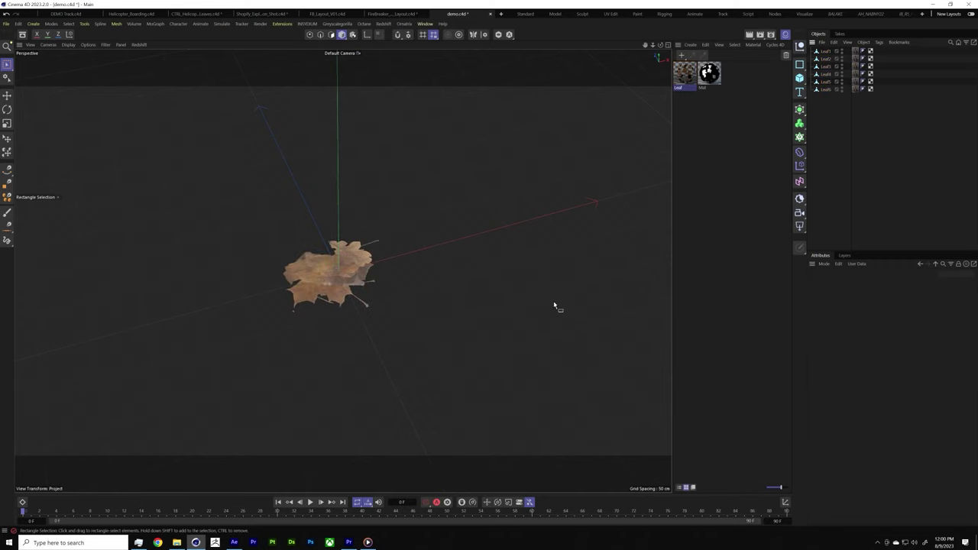
Step: Inspect the leaves stacked at the origin up close, checking Leaf5 at 0 cm
alt+drag(324, 310, 373, 229)
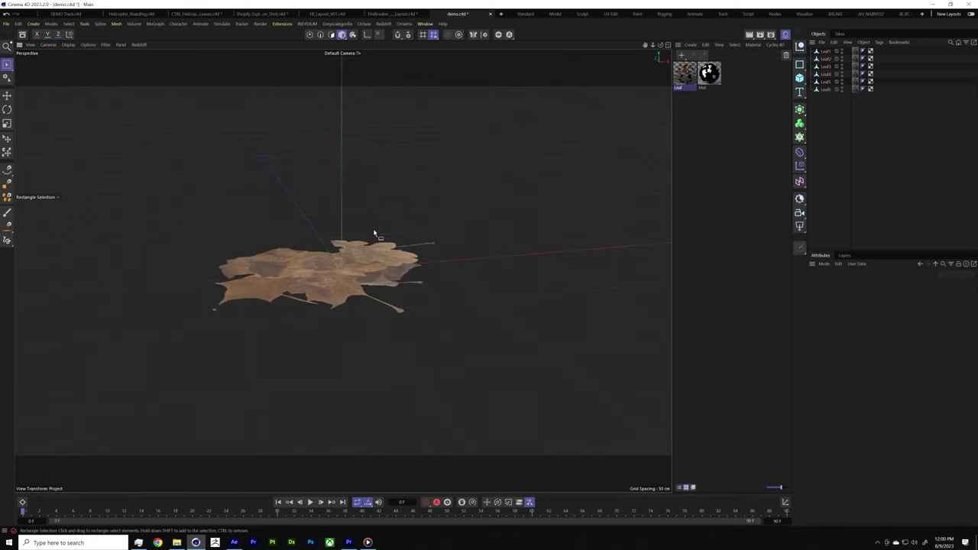
key(e)
mouse_move(302, 268)
alt+mouse_down()
mouse_move(290, 255)
mouse_move(340, 317)
alt+mouse_up()
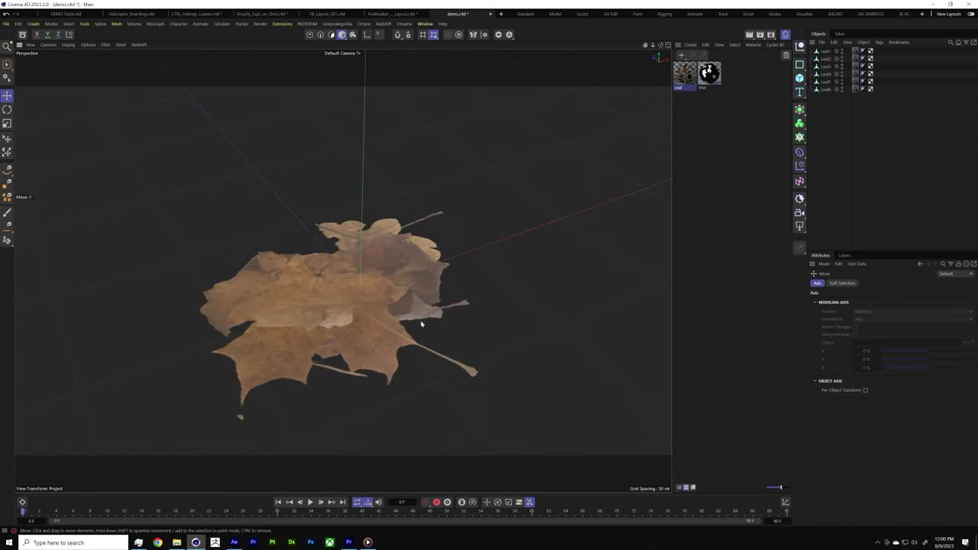
click(437, 219)
alt+drag(367, 328, 354, 331)
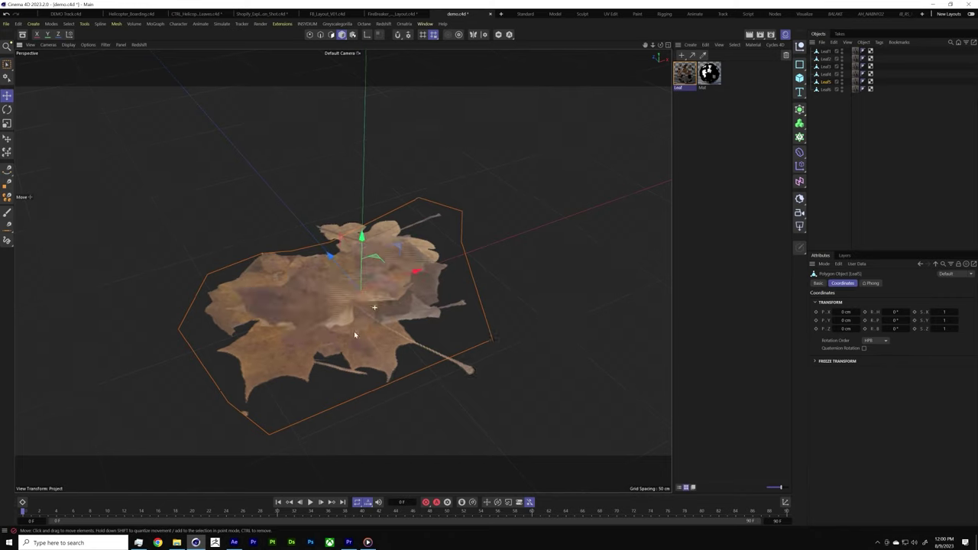
scroll(340, 354, down, 3)
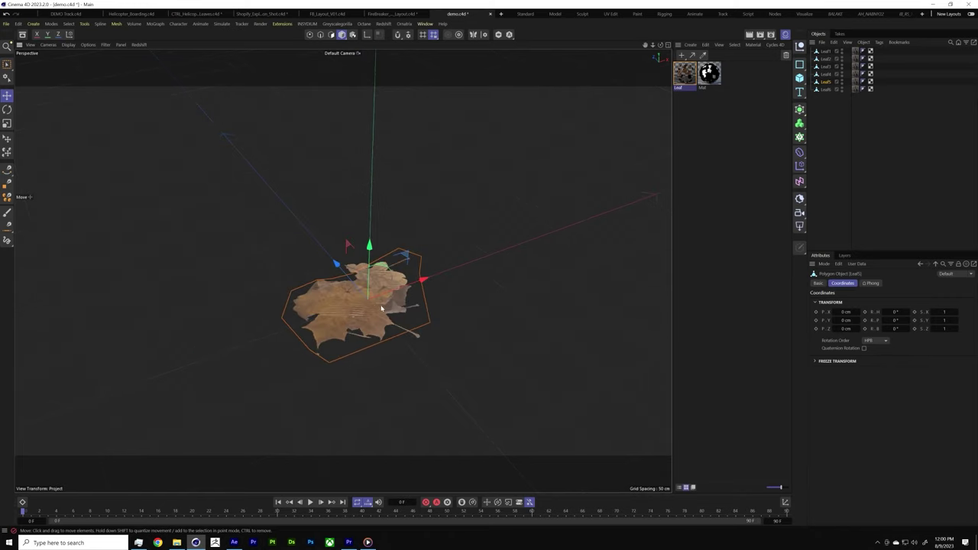
scroll(362, 339, down, 6)
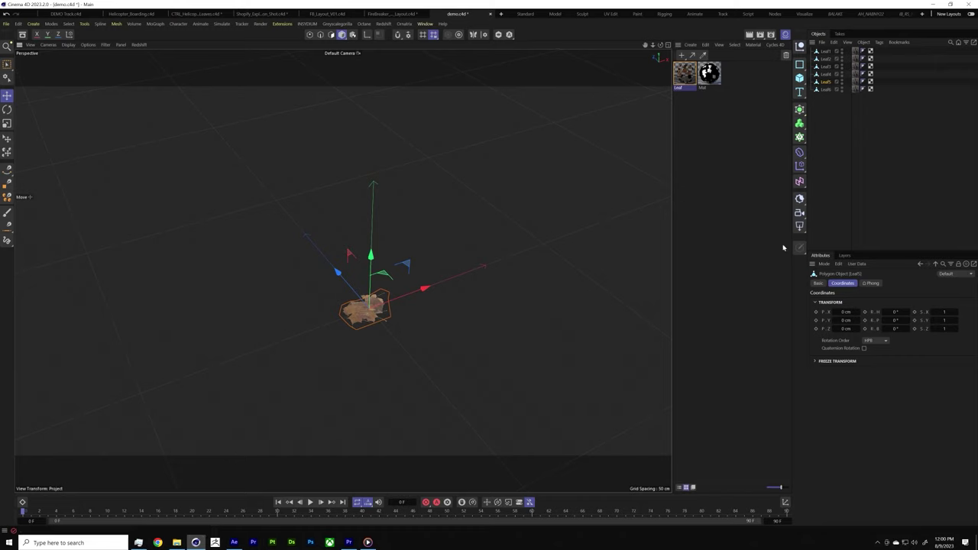
click(835, 185)
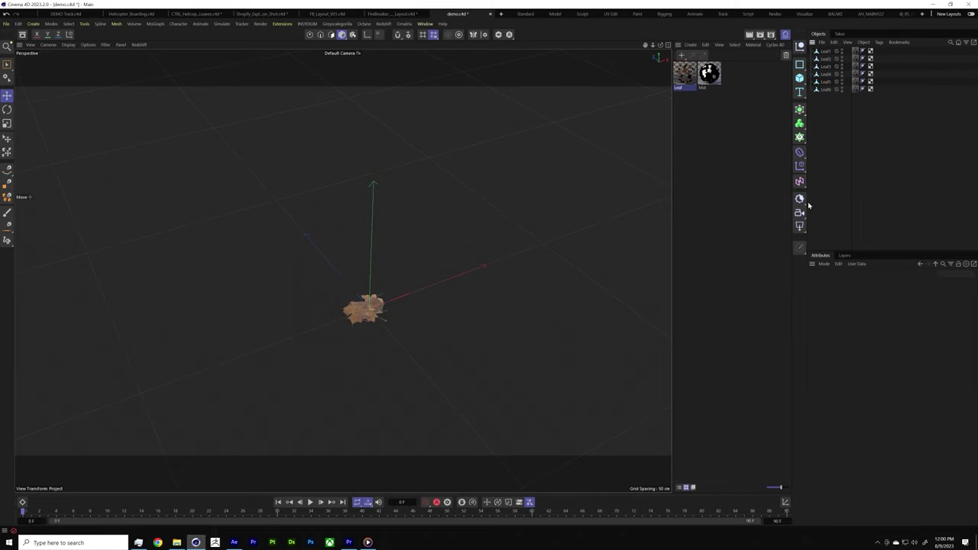
Step: Create a particle Emitter through a Commander search for 'emit'
key(shift+c)
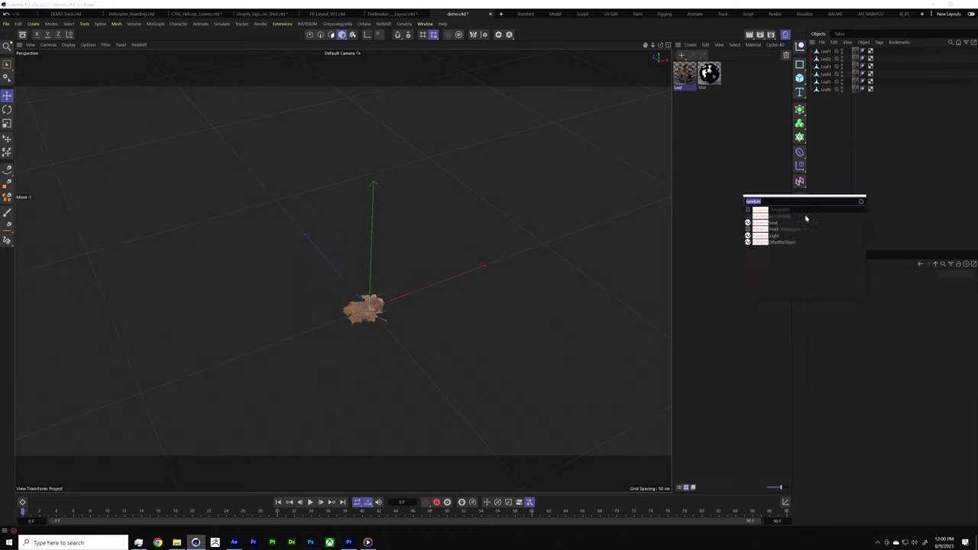
text(emitter)
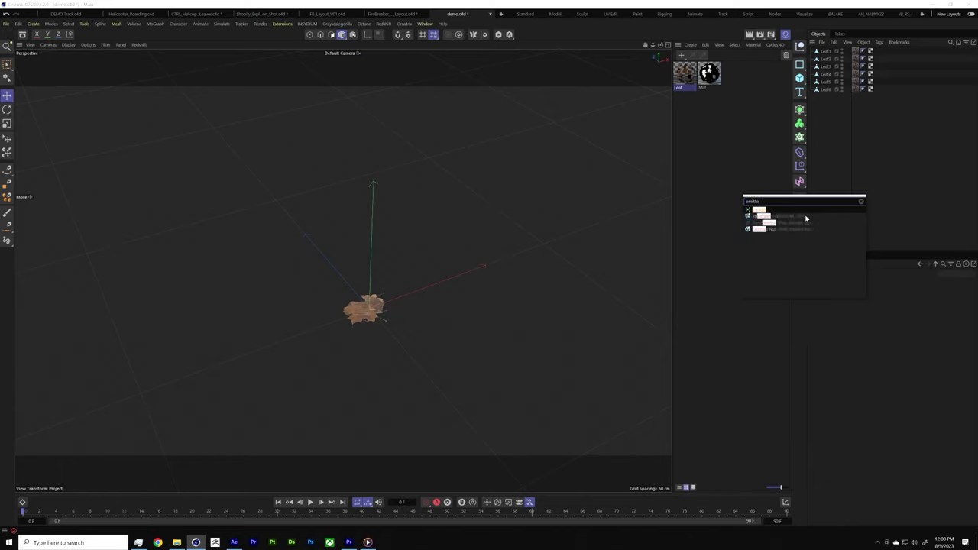
key(Return)
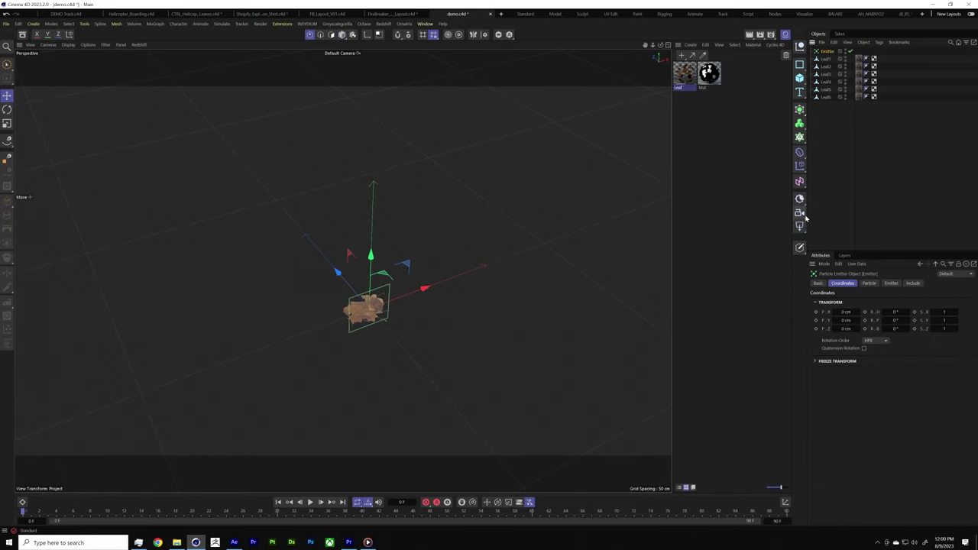
alt+drag(321, 316, 497, 290)
Step: Parent the six leaves under the Emitter, enable Show Objects, and play the animation
drag(829, 100, 829, 55)
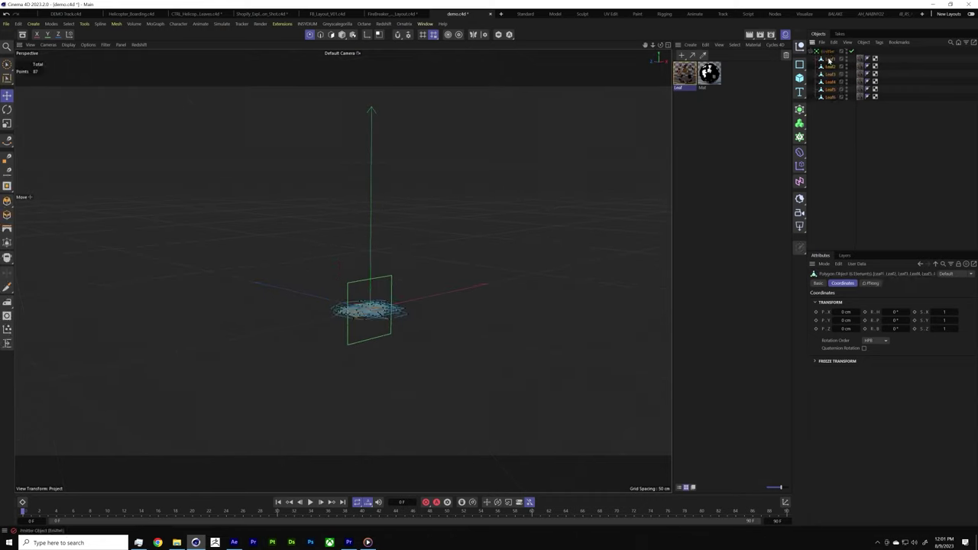
click(831, 53)
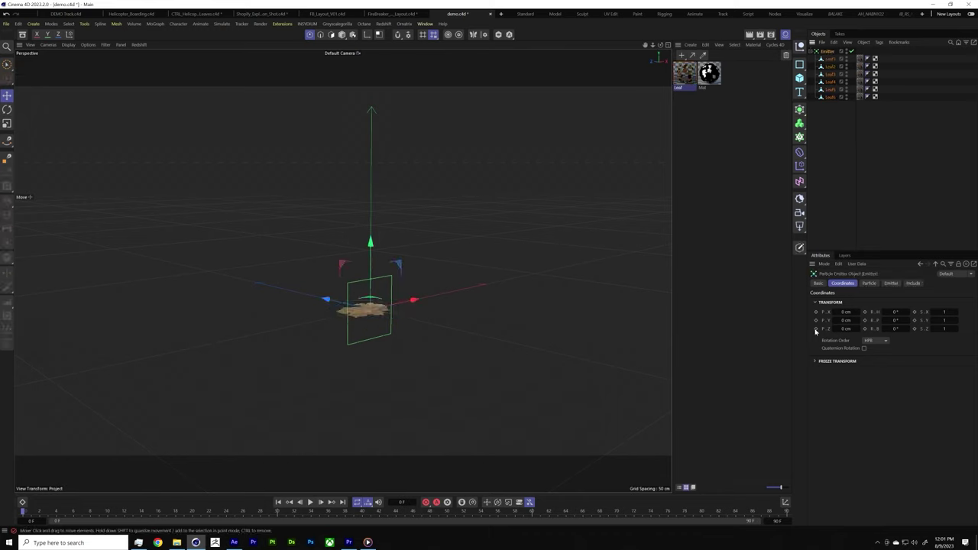
click(870, 283)
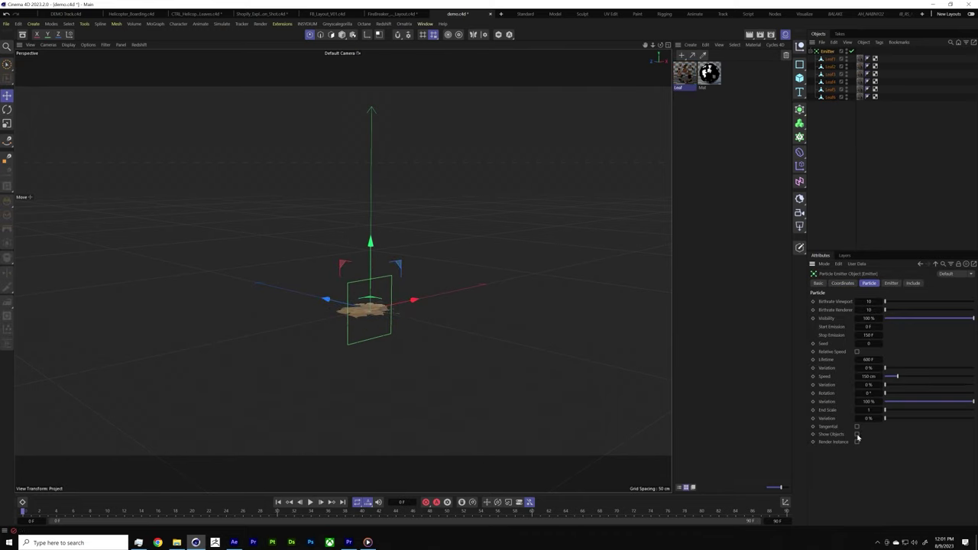
click(856, 434)
alt+drag(328, 332, 365, 297)
click(310, 503)
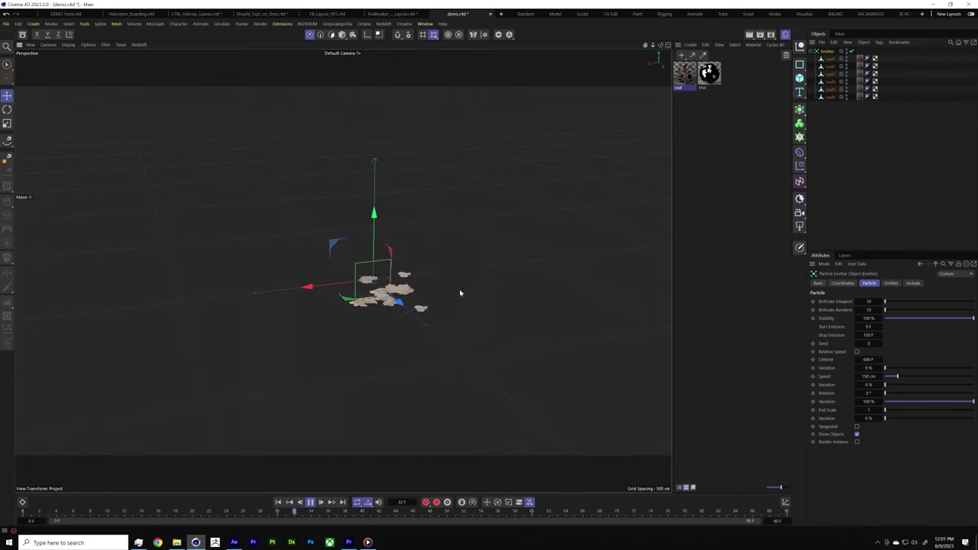
Step: Add a Plane primitive and scale it up several times as the floor
click(800, 78)
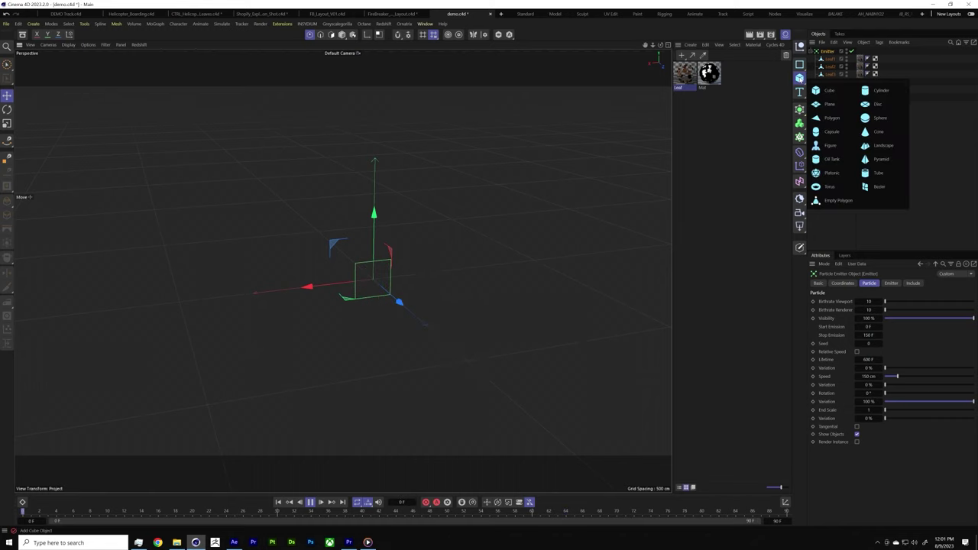
click(829, 104)
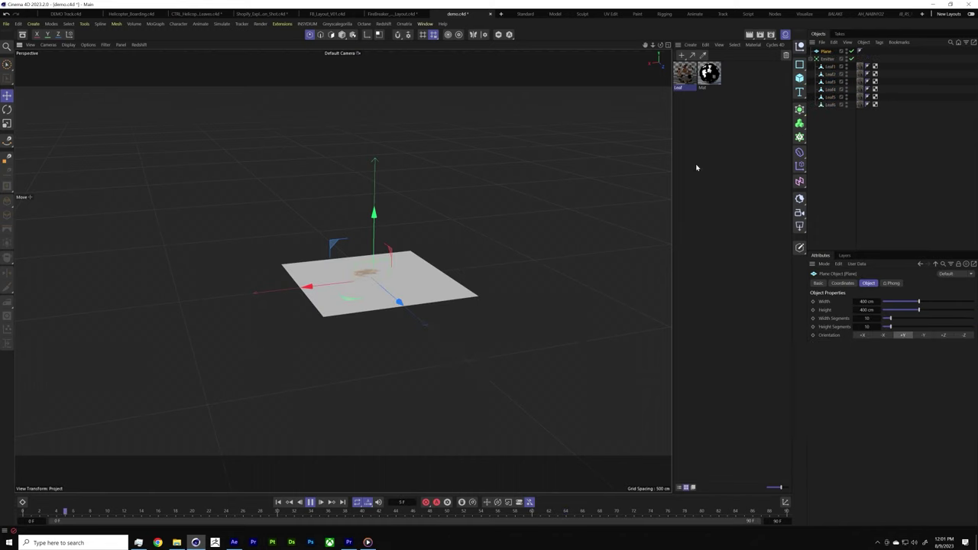
click(6, 123)
drag(489, 222, 672, 226)
key(e)
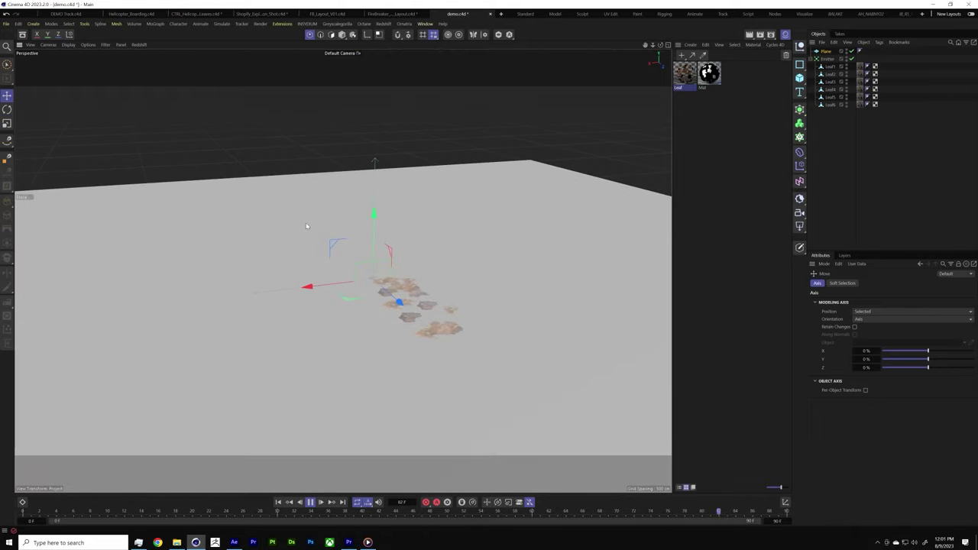
Step: Widen the Emitter's X-Size to 1000 cm over the floor plane
click(828, 58)
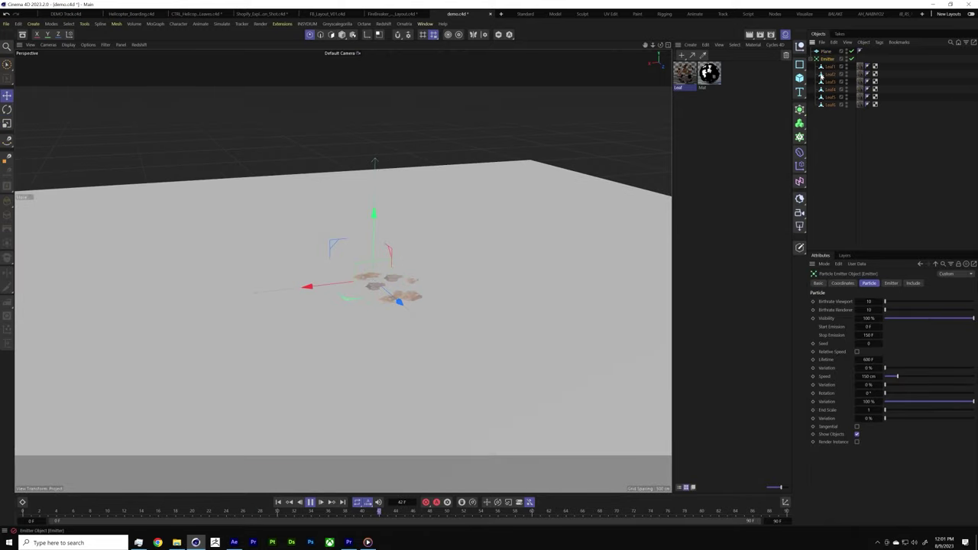
click(890, 284)
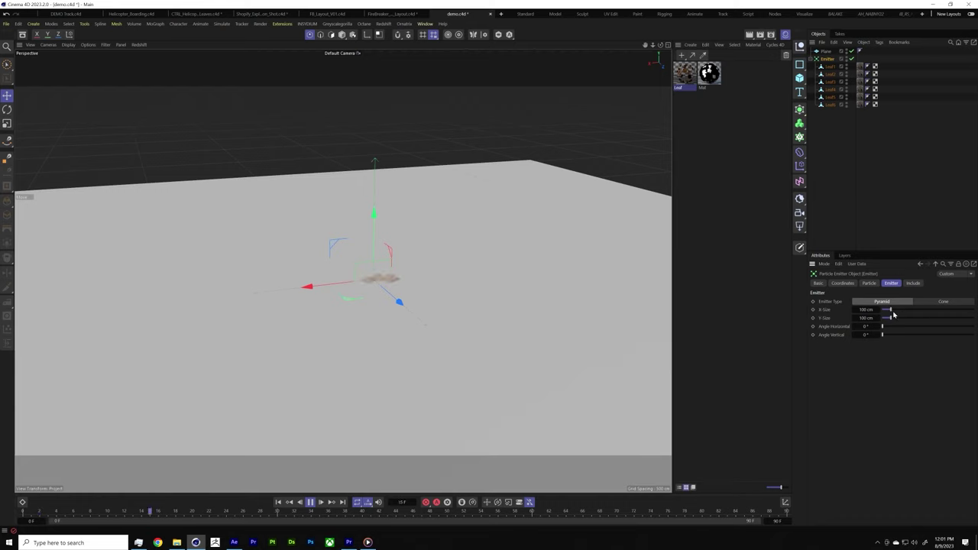
drag(893, 314, 975, 313)
scroll(395, 334, up, 3)
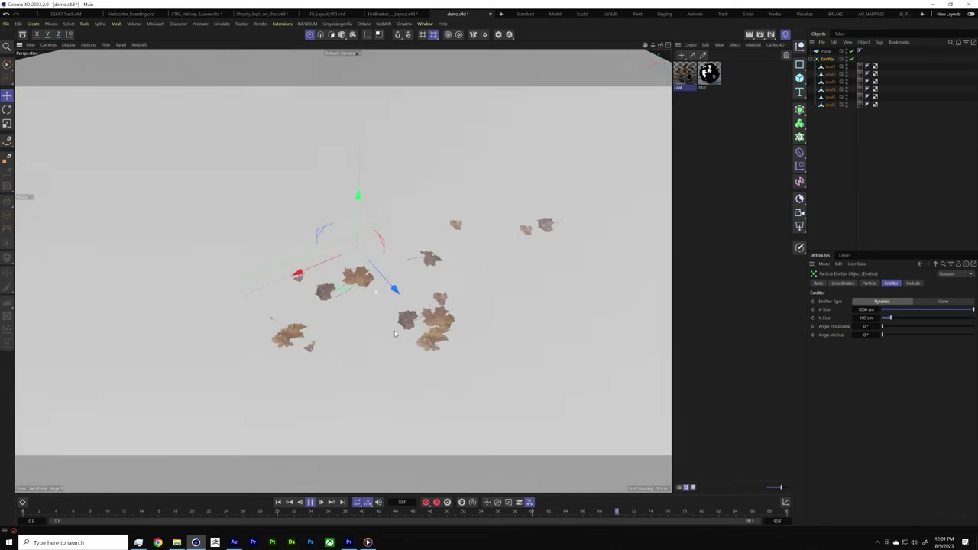
scroll(395, 334, down, 5)
alt+drag(376, 315, 372, 273)
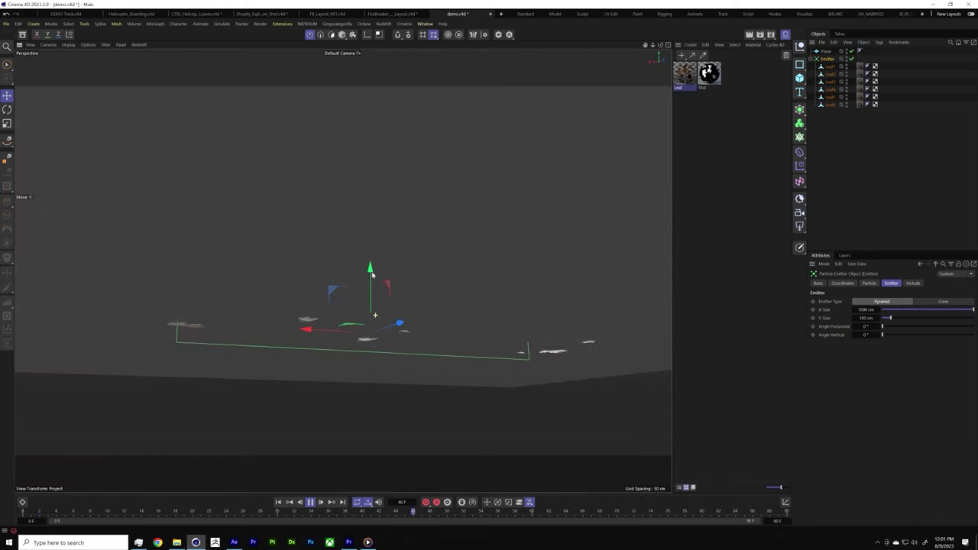
alt+drag(456, 331, 432, 296)
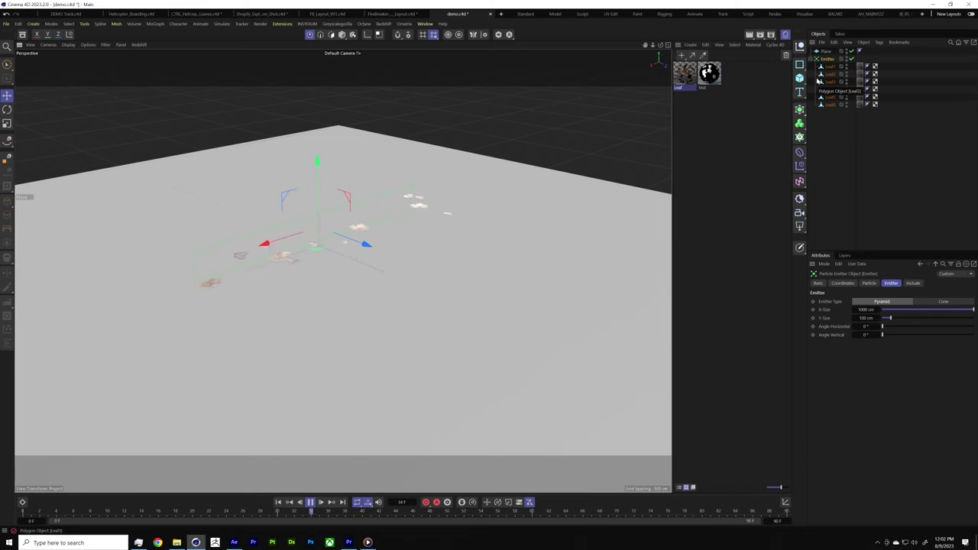
Step: Make the floor Plane a collider surface
click(826, 52)
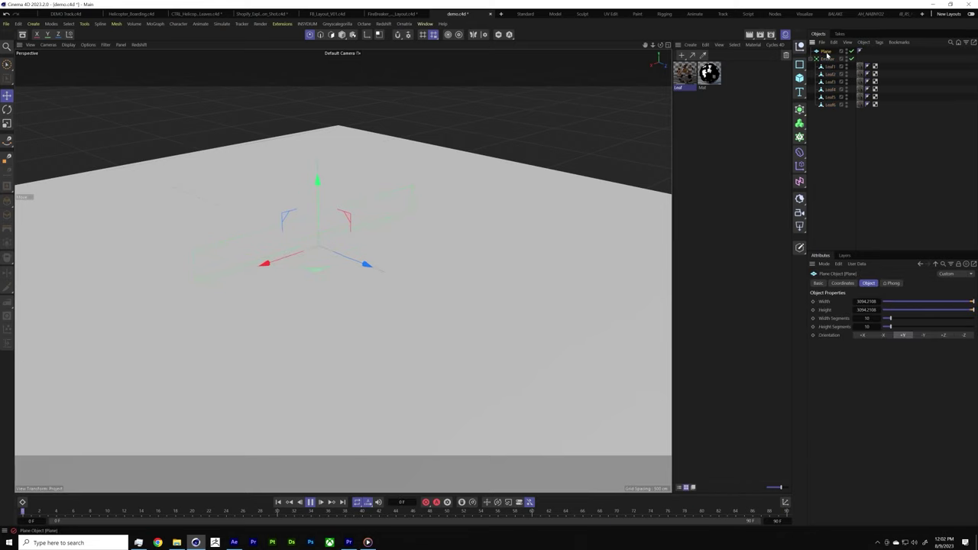
right_click(828, 53)
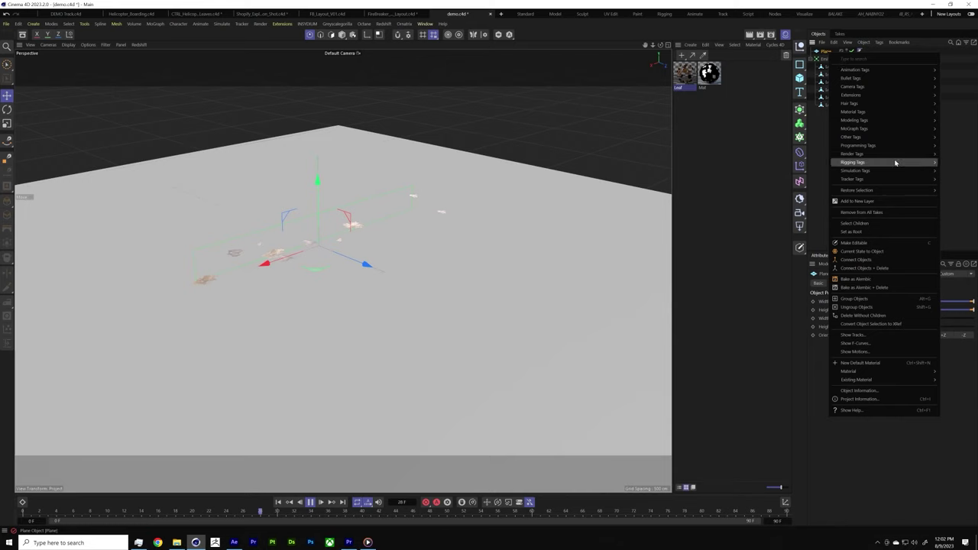
mouse_move(886, 175)
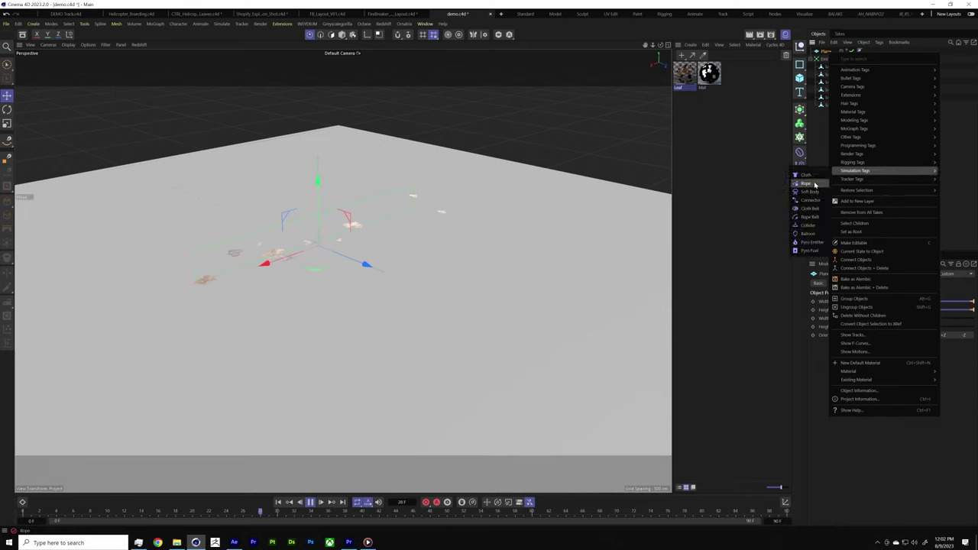
click(809, 225)
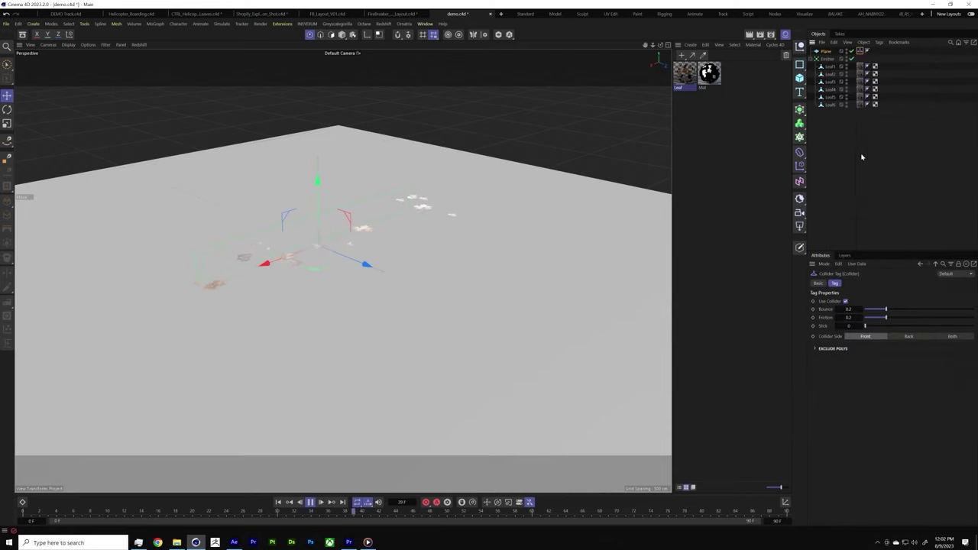
Step: Add Cloth simulation tags to the leaves under the Emitter and review them landing on the floor
click(828, 58)
right_click(829, 58)
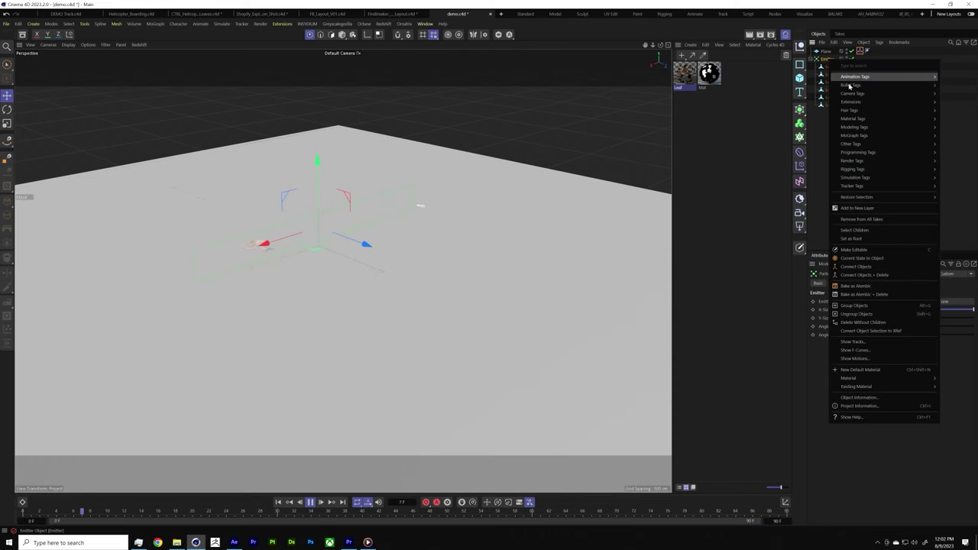
mouse_move(868, 177)
click(806, 183)
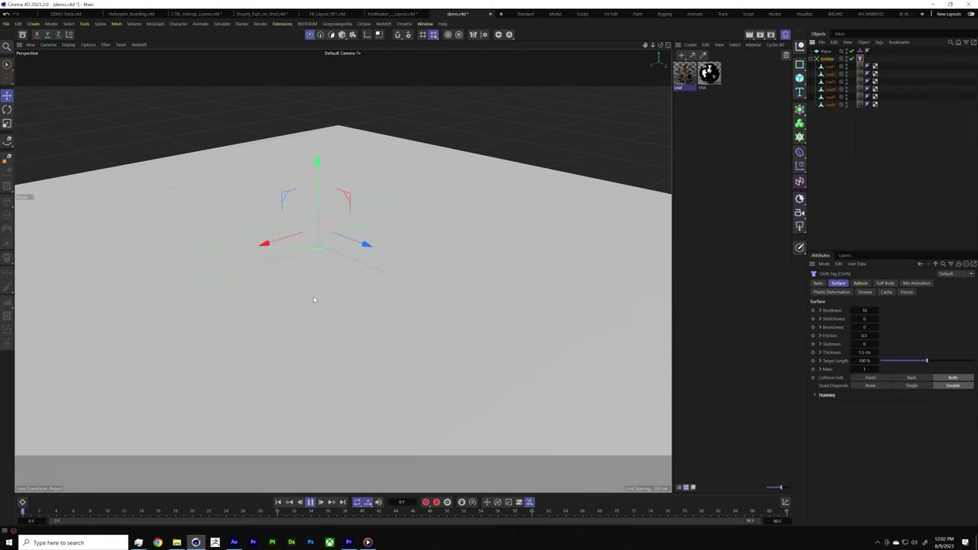
alt+drag(303, 252, 386, 270)
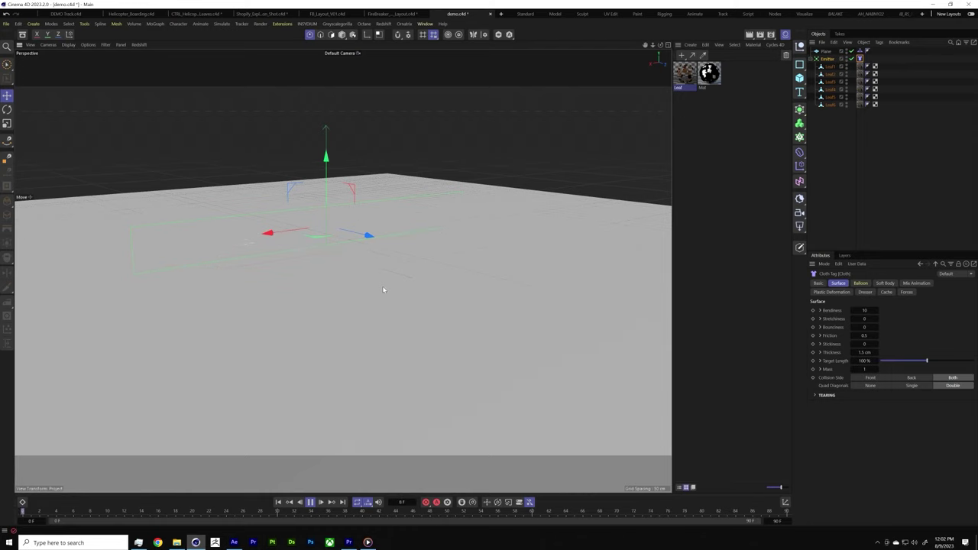
alt+drag(382, 286, 302, 284)
Step: Add a Wind force with its wind speed set to 3000 cm
click(222, 24)
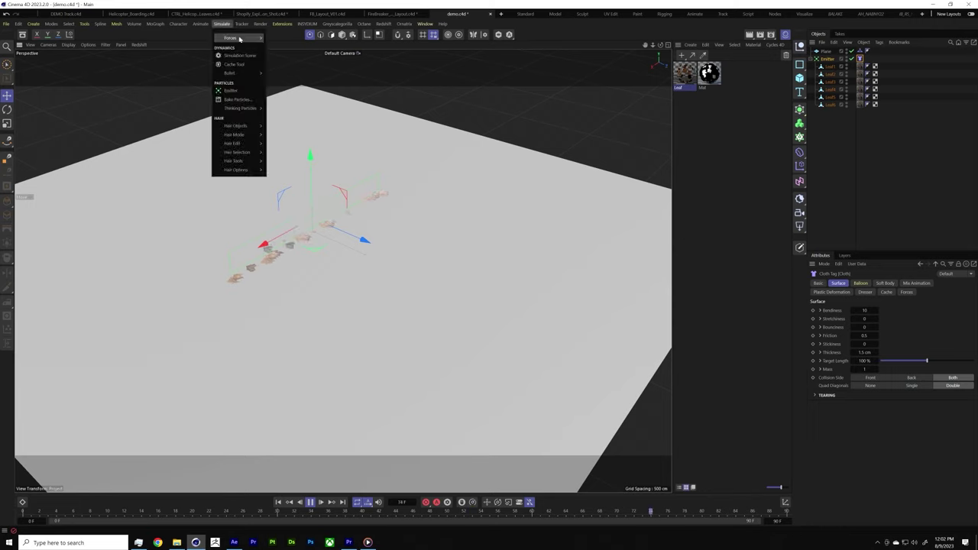
mouse_move(245, 40)
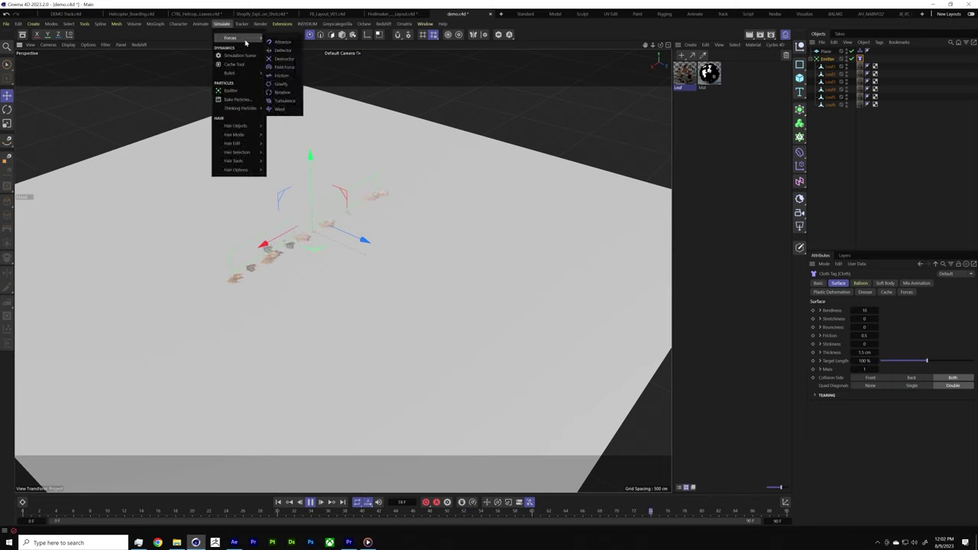
click(280, 109)
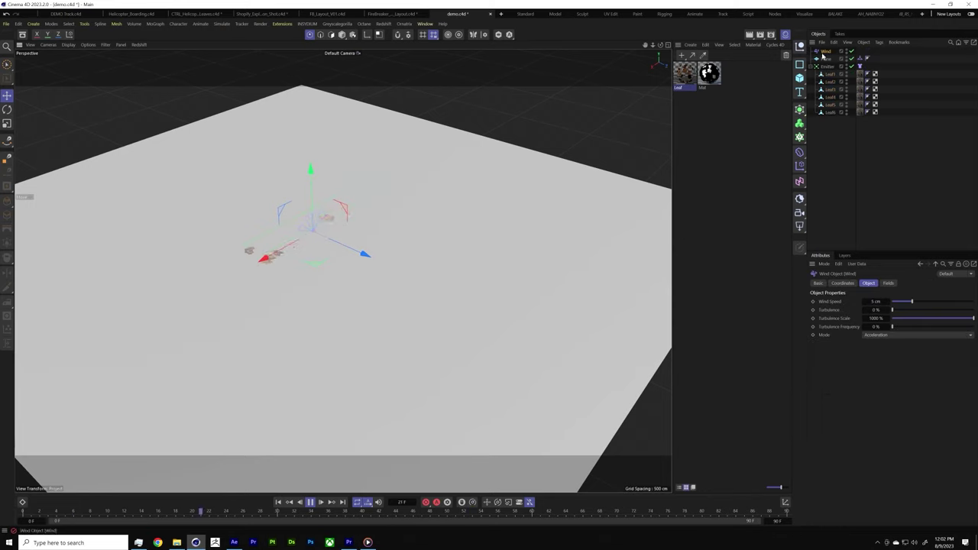
double_click(876, 302)
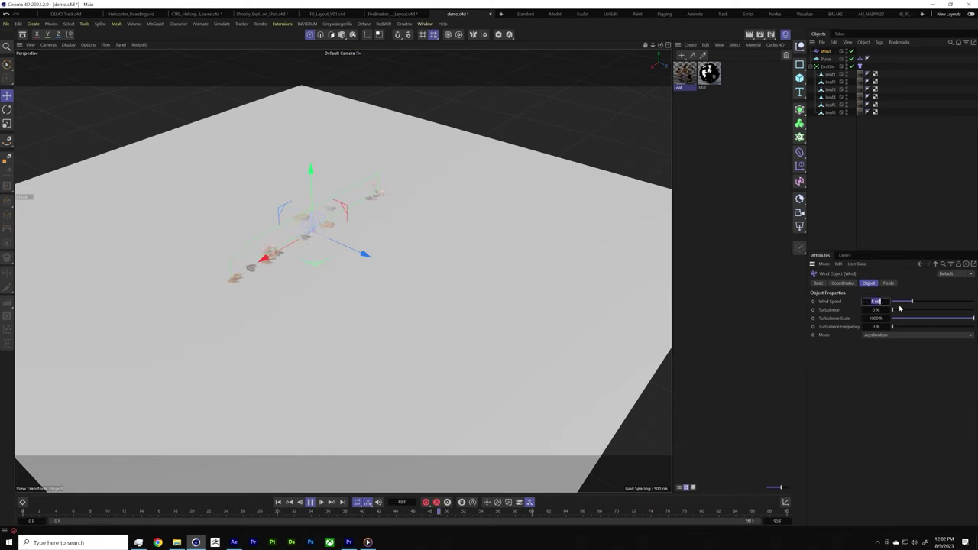
text(300)
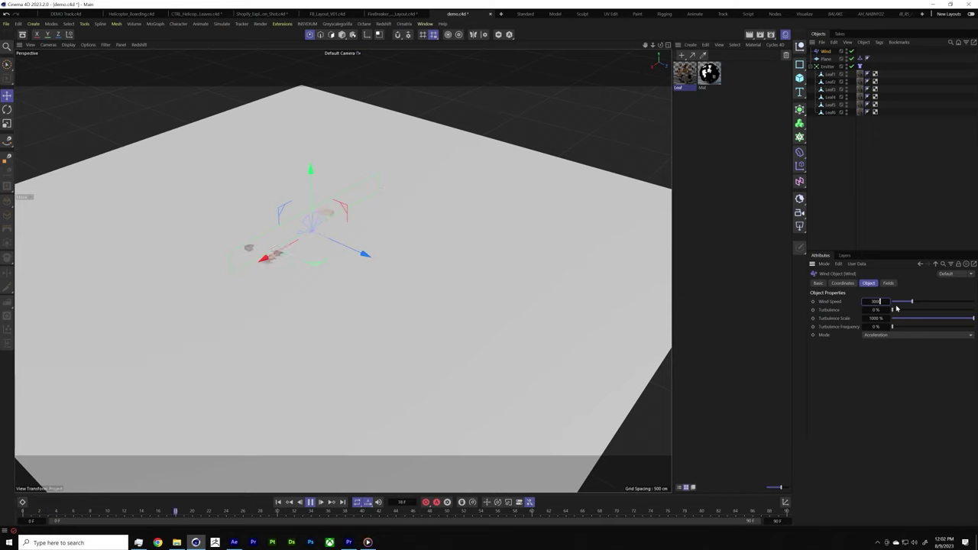
text(0)
key(Return)
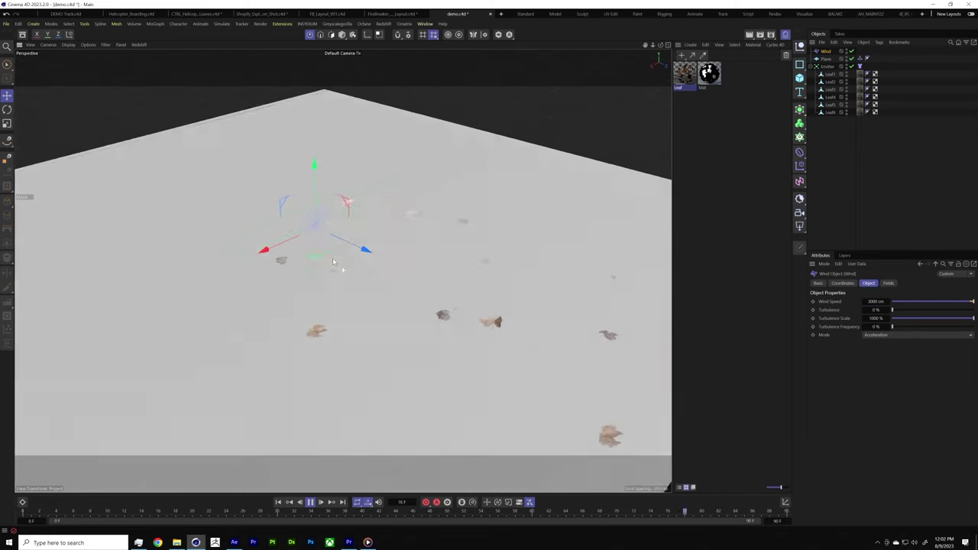
alt+drag(333, 262, 363, 289)
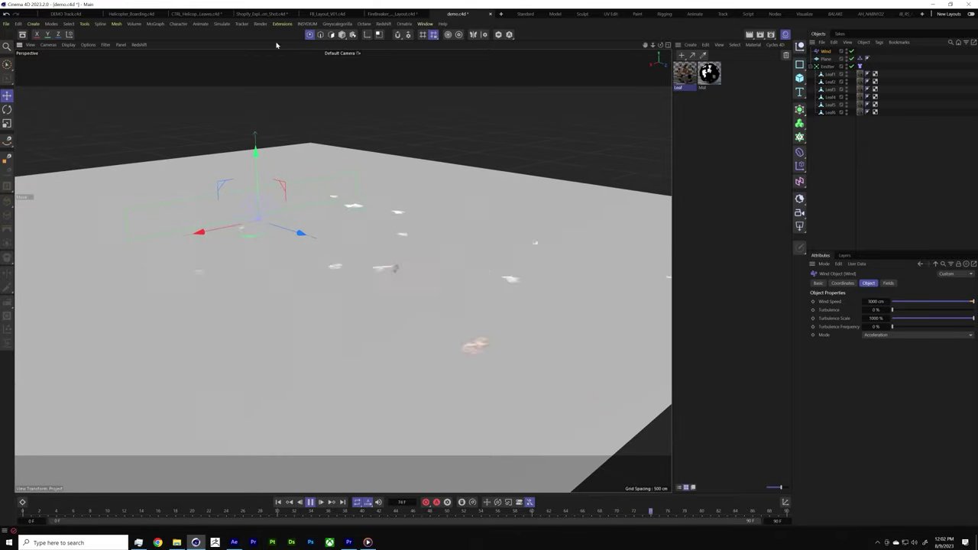
Step: Add a Turbulence force with 3000 cm strength and stop playback at frame 42
click(221, 24)
click(289, 105)
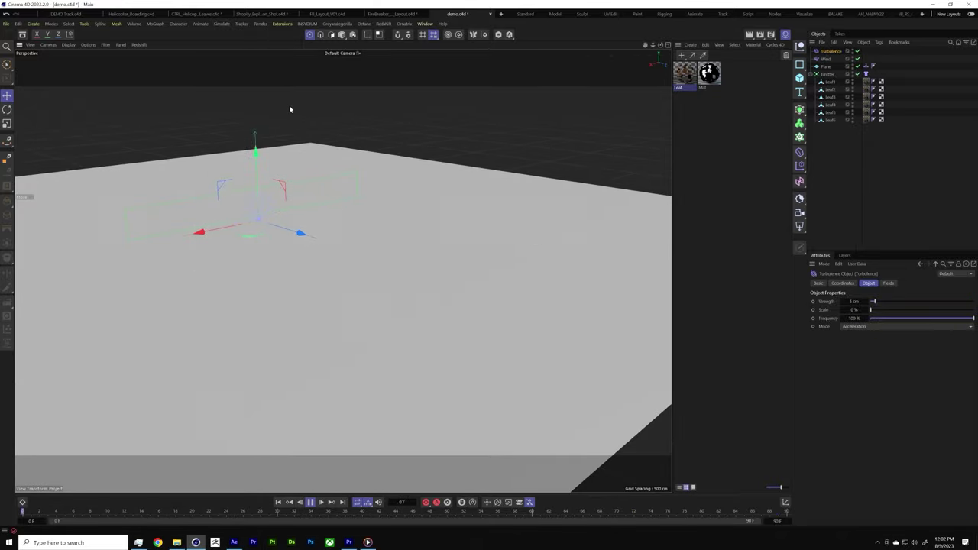
click(864, 303)
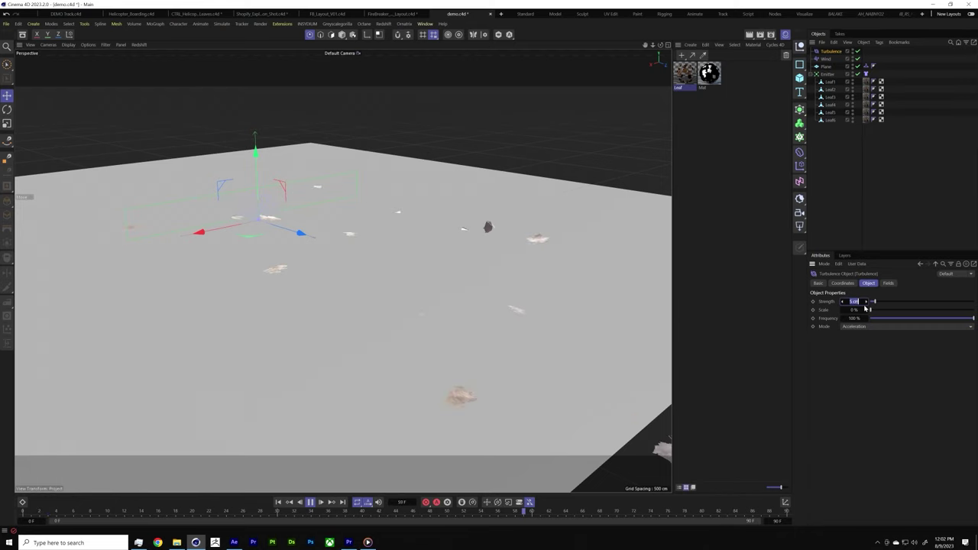
text(3000)
key(Return)
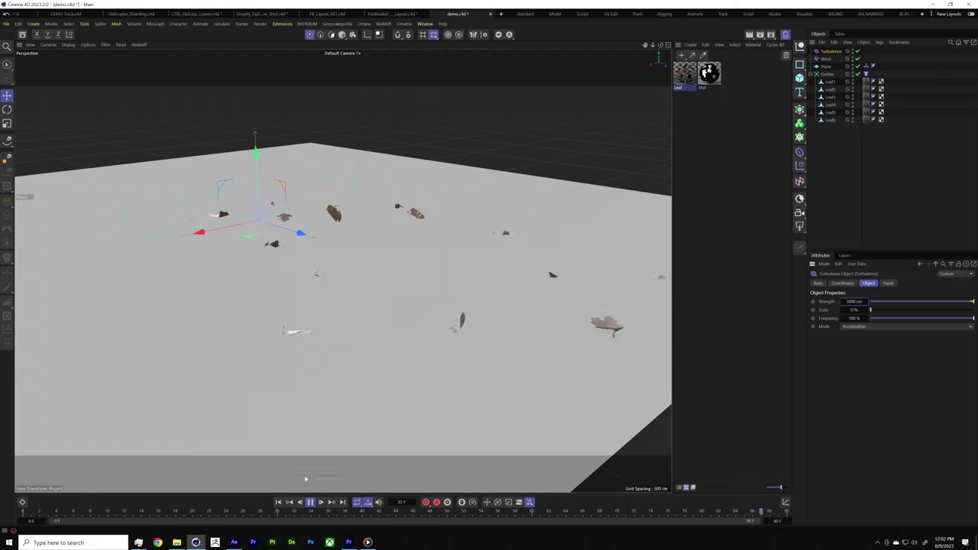
click(312, 505)
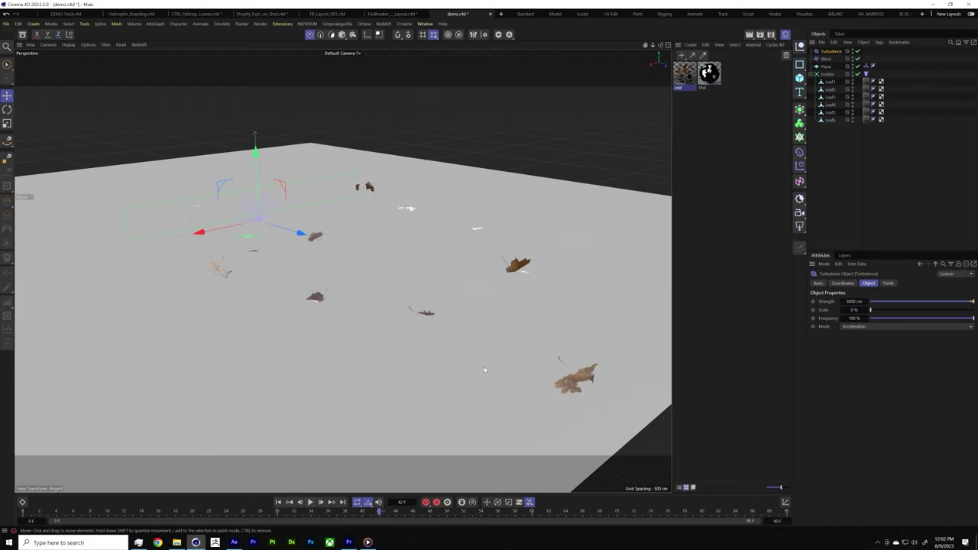
alt+drag(291, 287, 449, 283)
scroll(447, 268, down, 5)
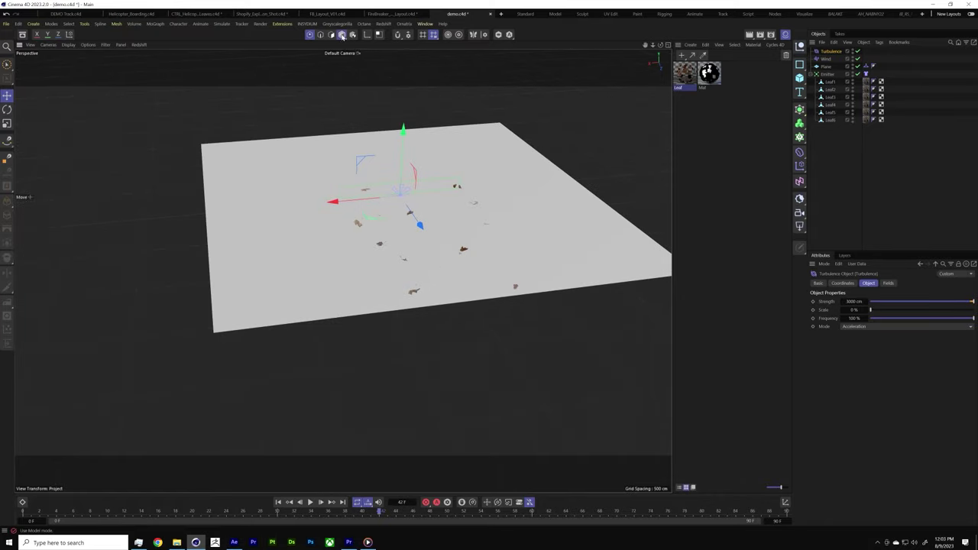
Step: Scale the floor plane up to about 3094 cm under the falling leaves
click(459, 306)
drag(466, 293, 435, 293)
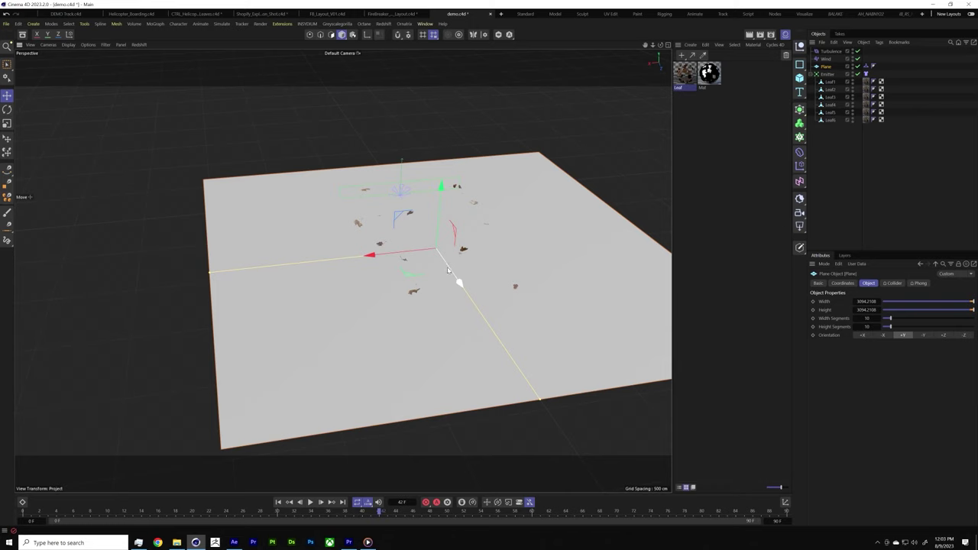
click(828, 74)
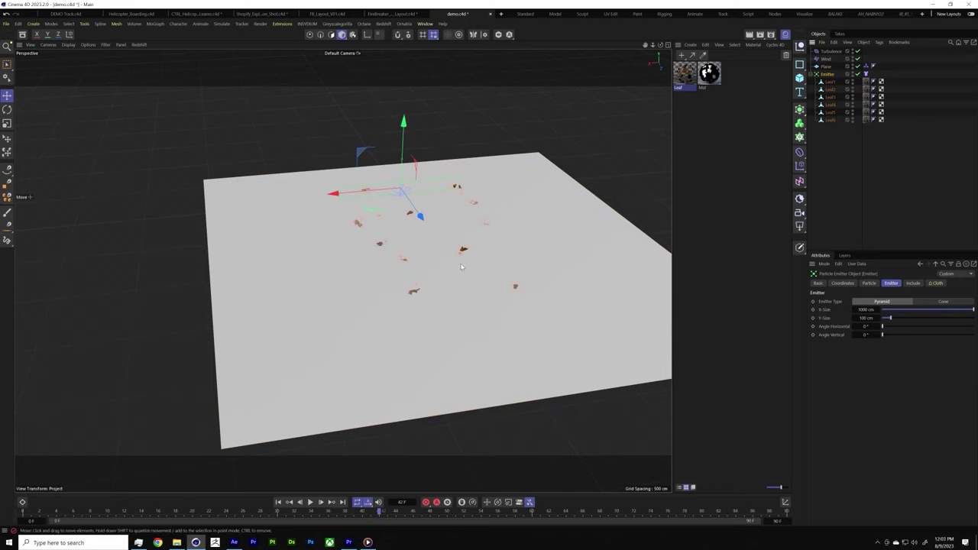
scroll(461, 267, up, 2)
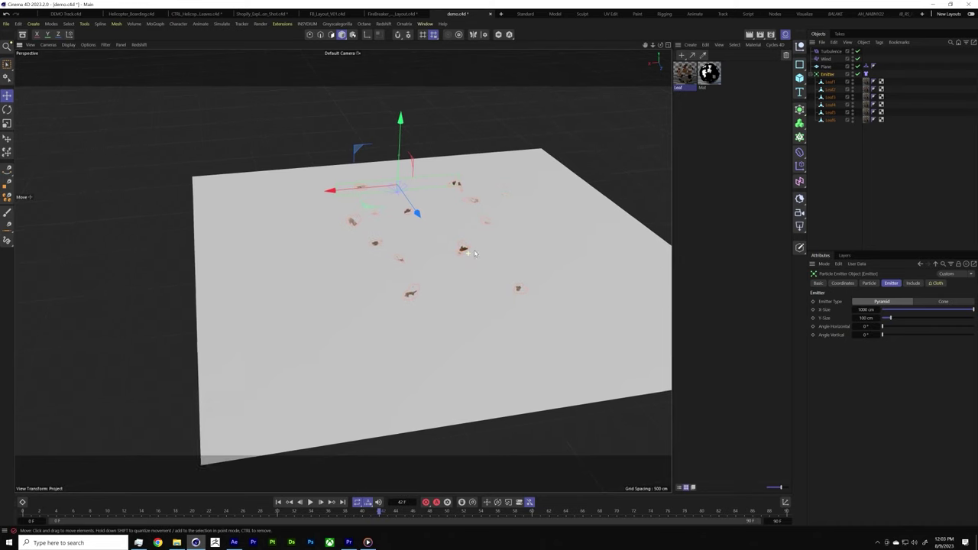
Step: Set the Emitter's viewport and render birthrate to 30, then replay the simulation to frame 58
click(869, 283)
double_click(869, 301)
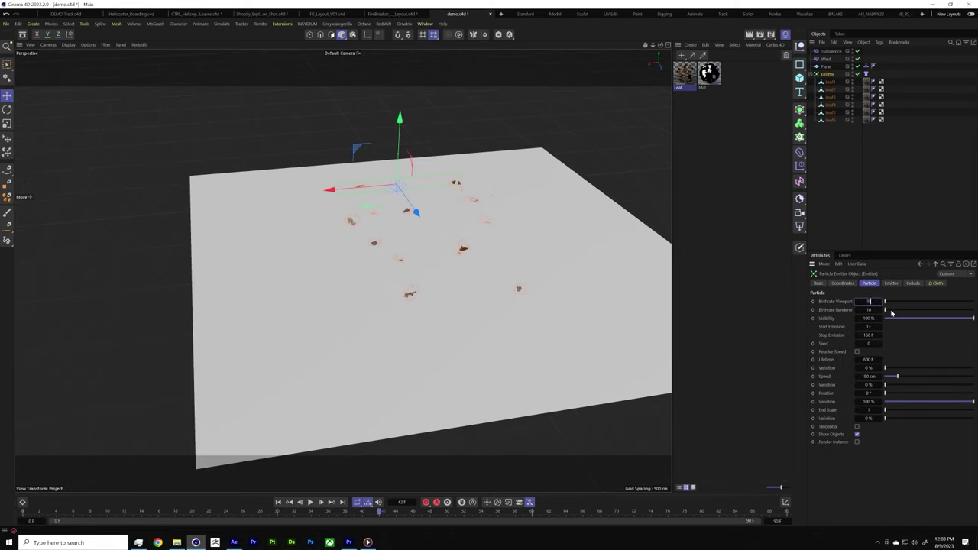
text(30)
key(Tab)
text(30)
key(shift+f)
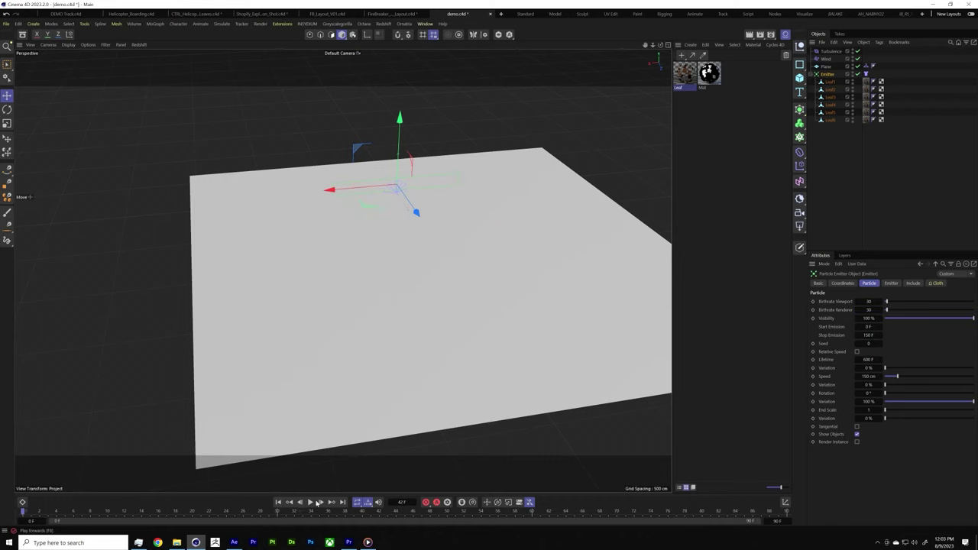
key(F8)
alt+drag(456, 299, 451, 272)
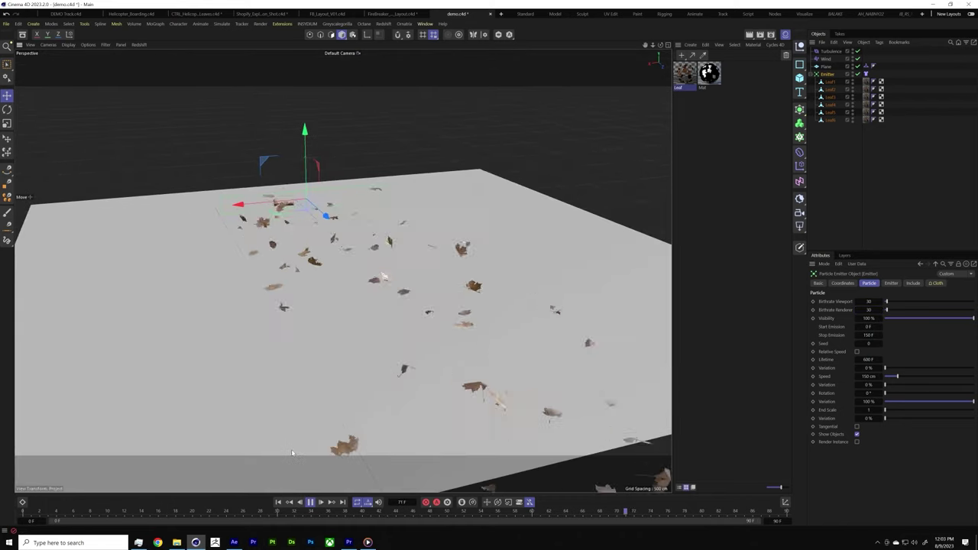
click(311, 503)
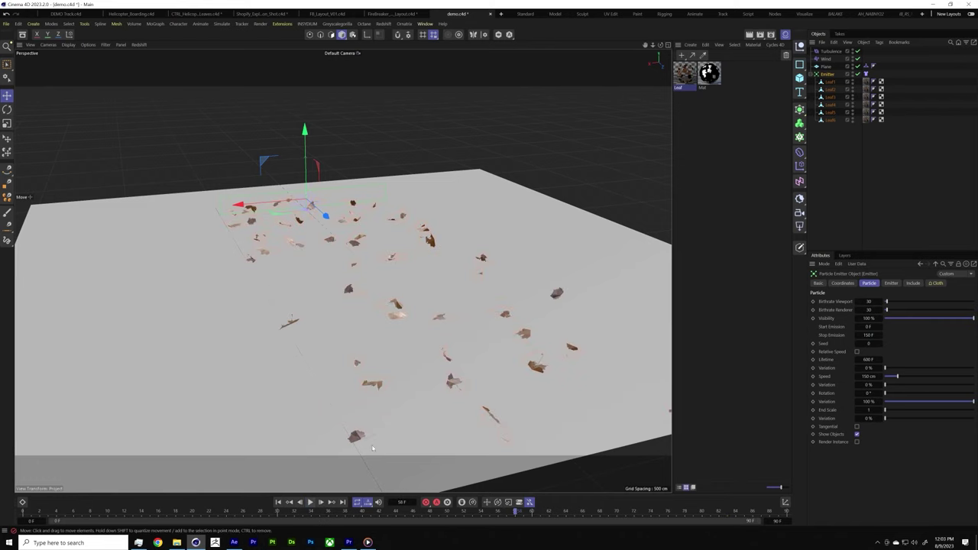
alt+drag(325, 314, 371, 330)
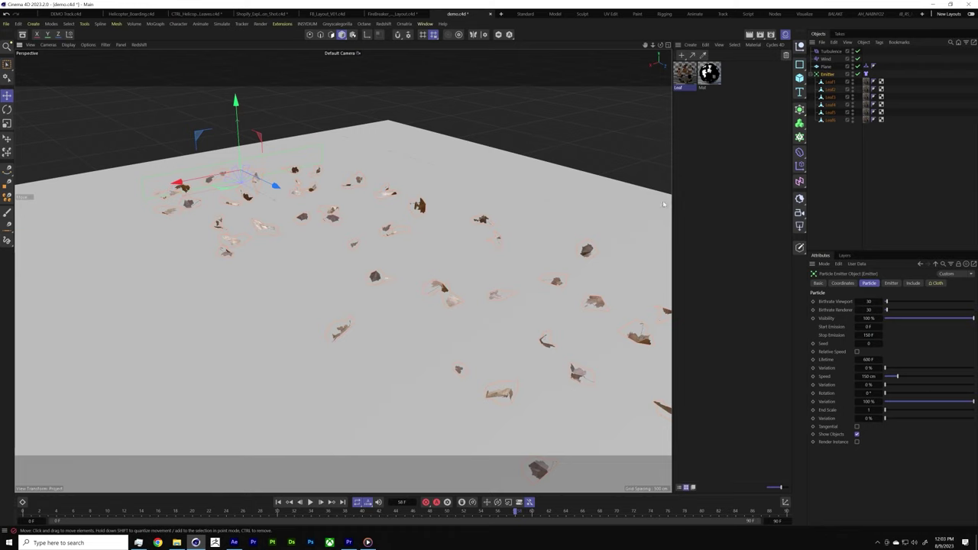
Step: Set the Plane's Collider tag Friction to 0.95
click(866, 67)
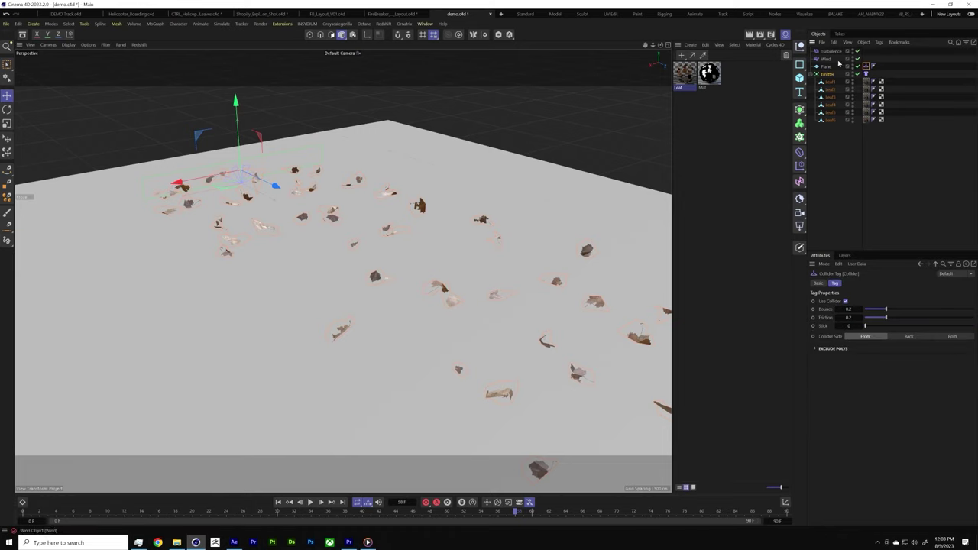
click(849, 318)
text(0.95)
key(Return)
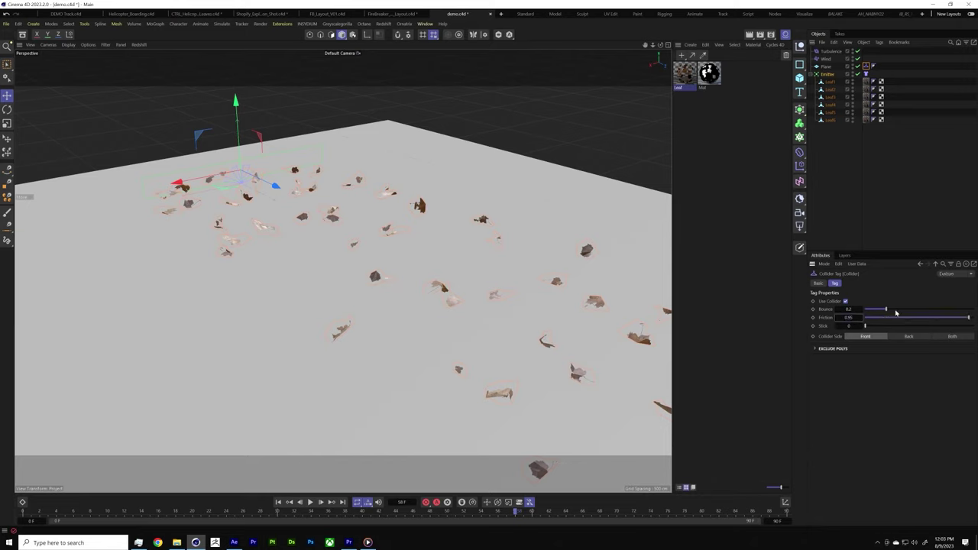
Step: Replay the simulation from the start to frame 82 to check that the leaves settle
click(278, 502)
click(309, 502)
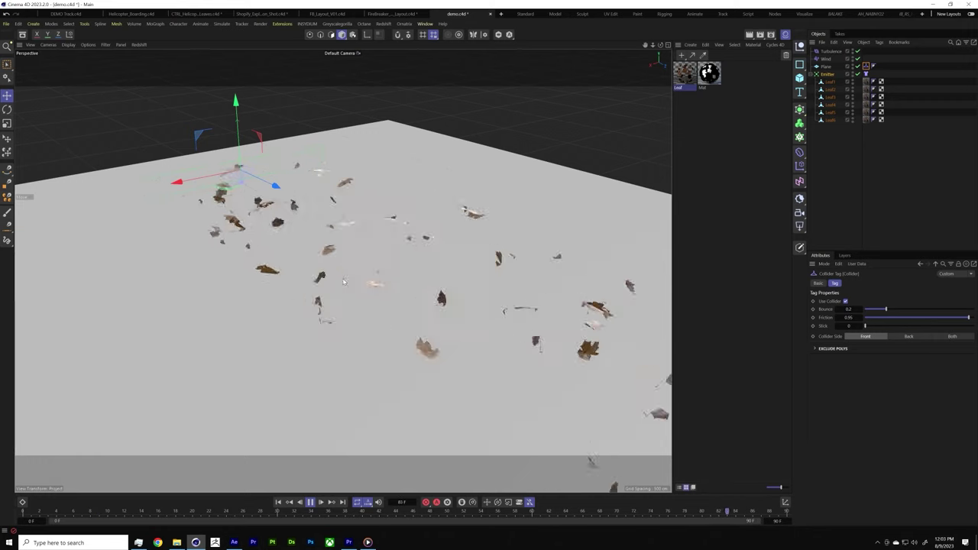
alt+drag(366, 288, 315, 257)
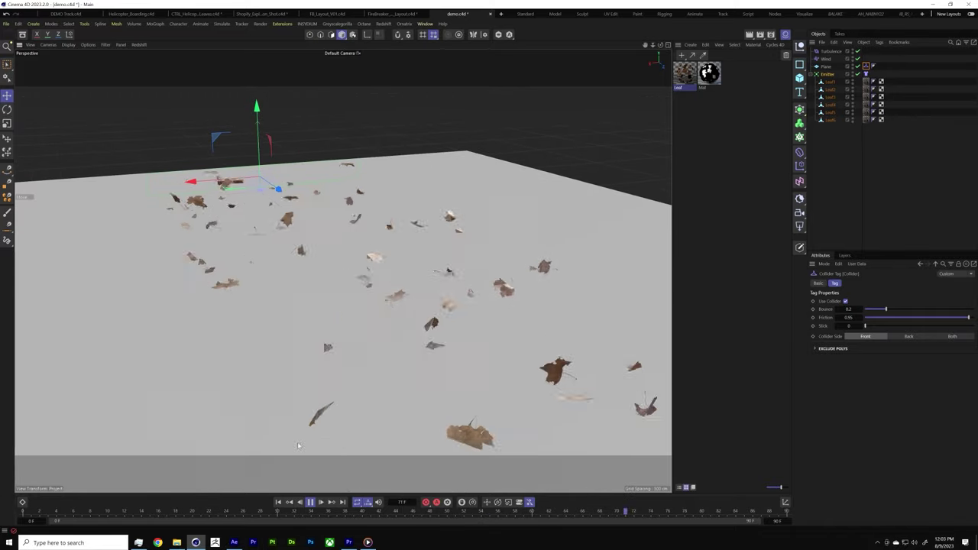
click(310, 502)
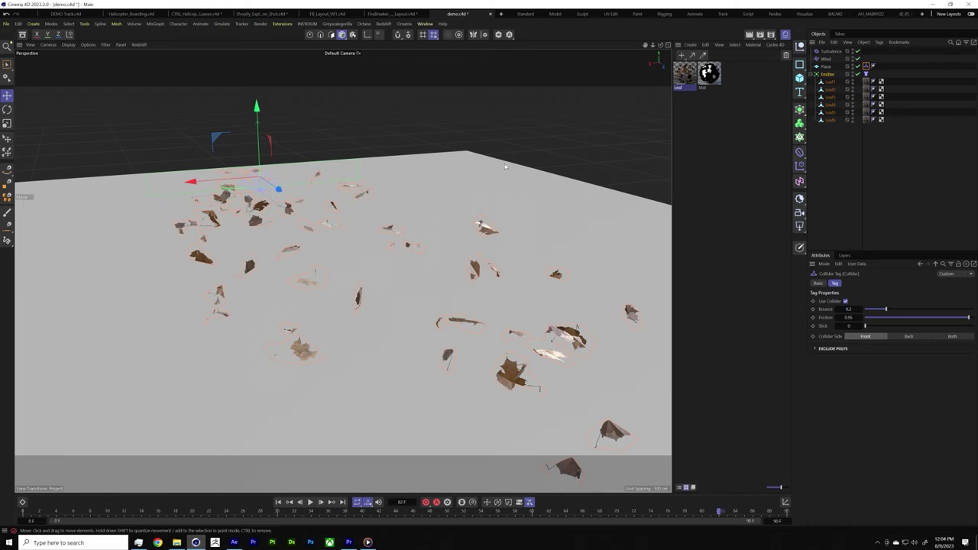
Step: Switch to the CTRL_Helicopter_Leaves.c4d project from the V menu's project list
key(v)
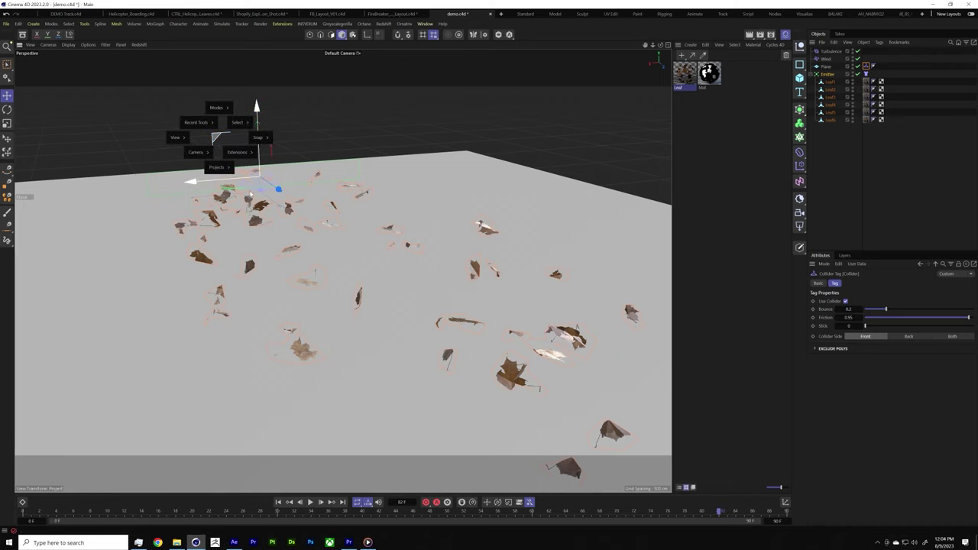
mouse_move(222, 167)
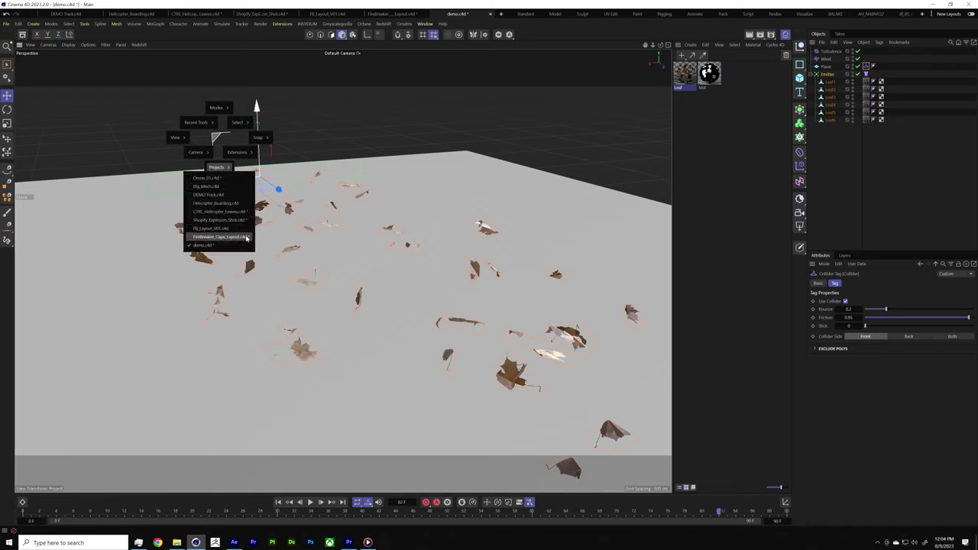
click(245, 211)
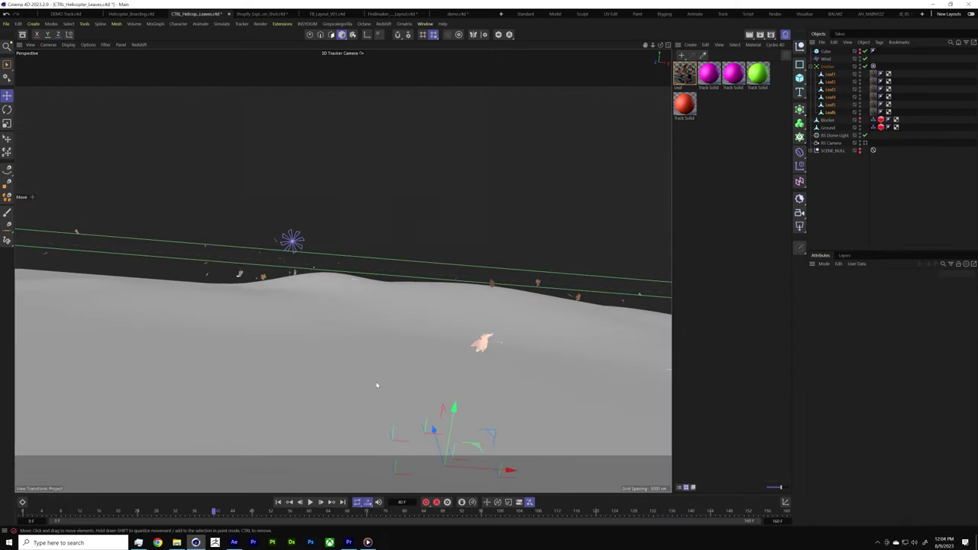
Step: Play the leaves animation from the first frame, stopping at frame 23
click(278, 502)
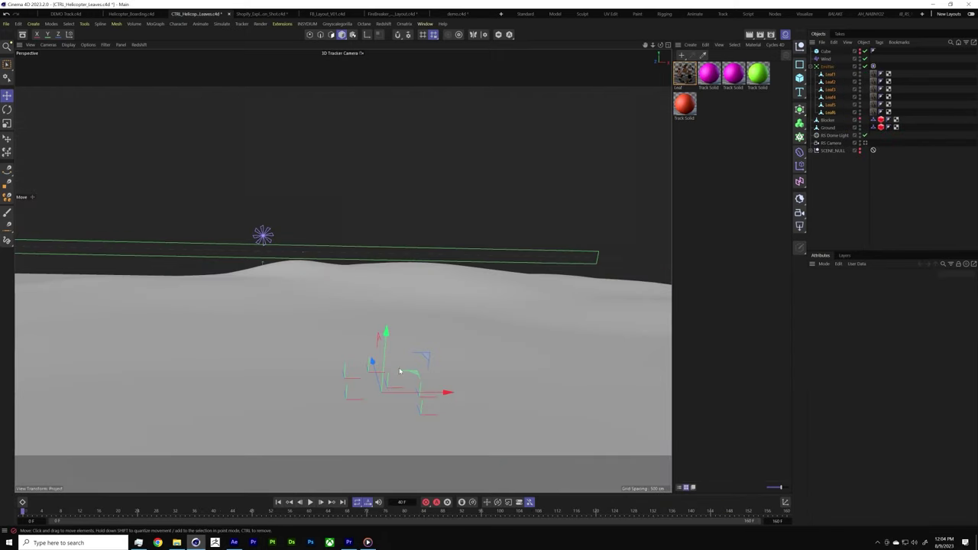
click(310, 503)
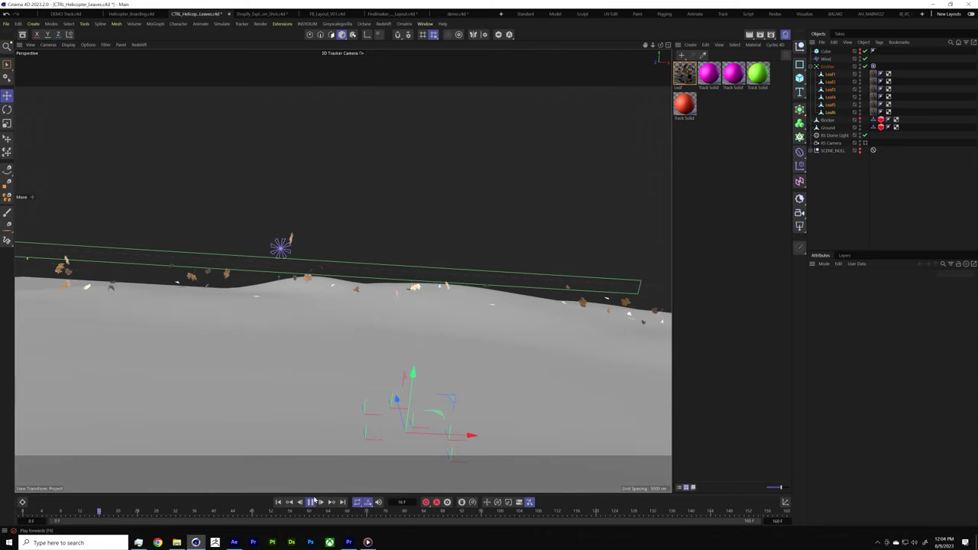
click(309, 503)
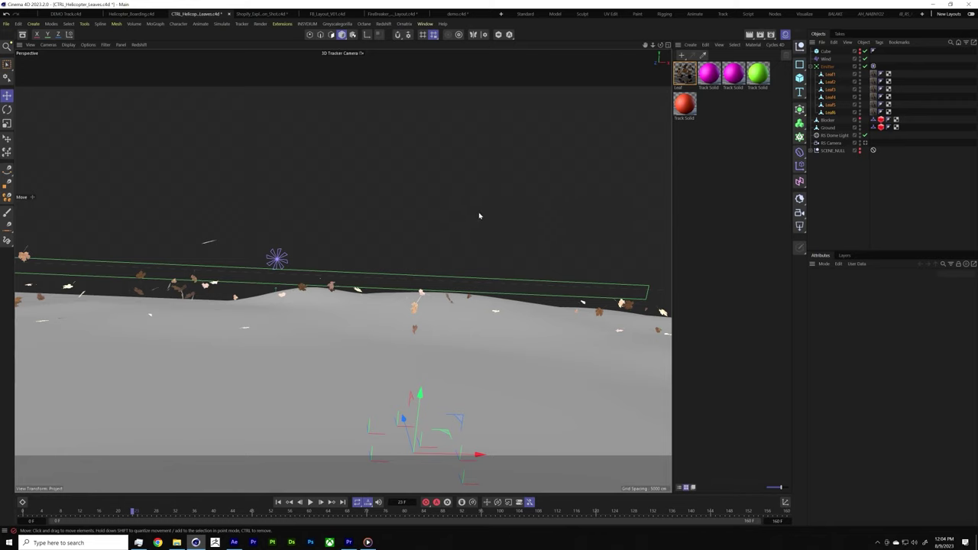
Step: Open Render Settings and check the multi-pass save file path
click(772, 35)
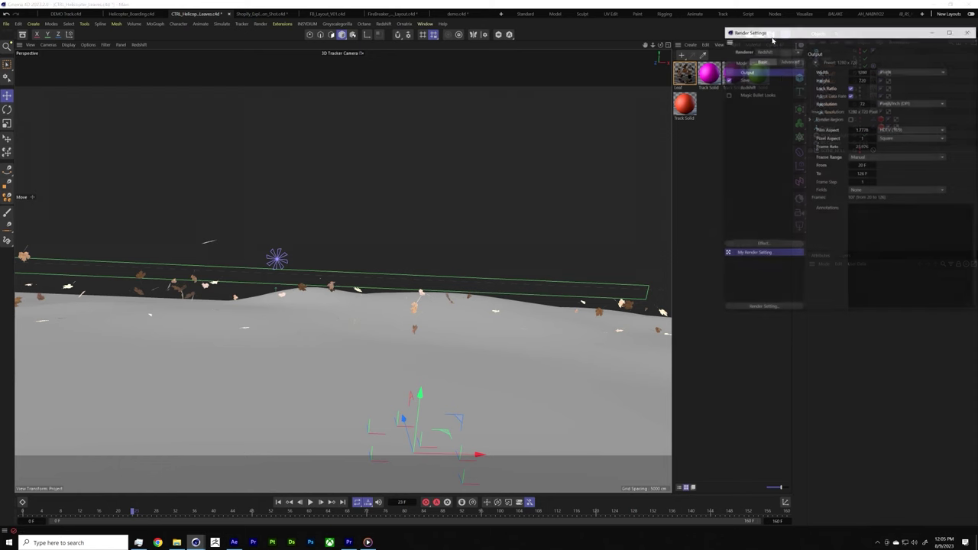
drag(797, 33, 447, 72)
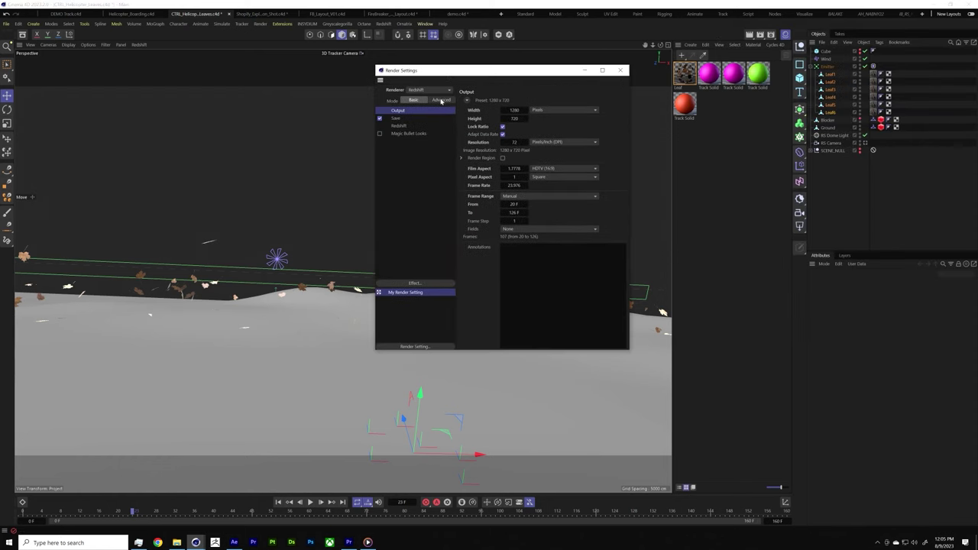
click(395, 119)
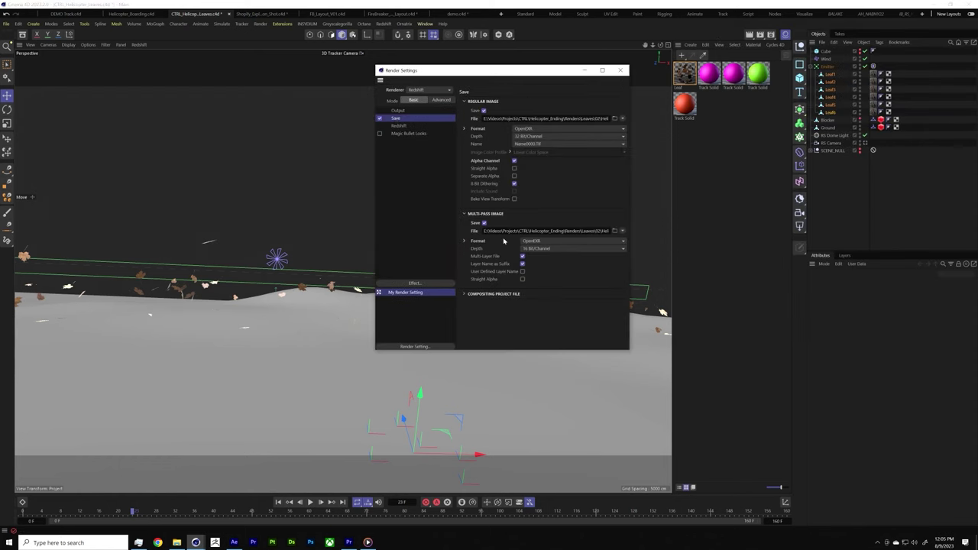
triple_click(514, 231)
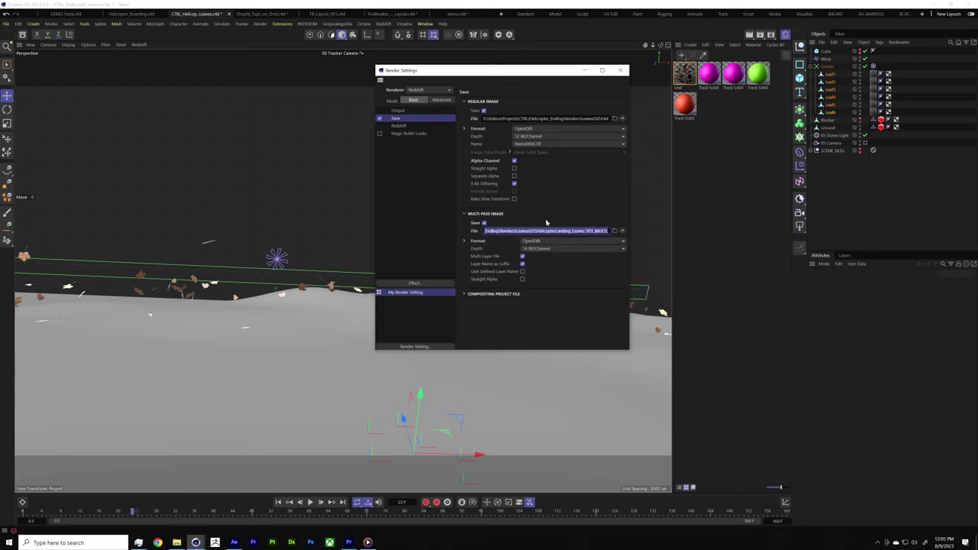
Step: Open the AOV Manager from Redshift's Advanced AOV settings
click(402, 126)
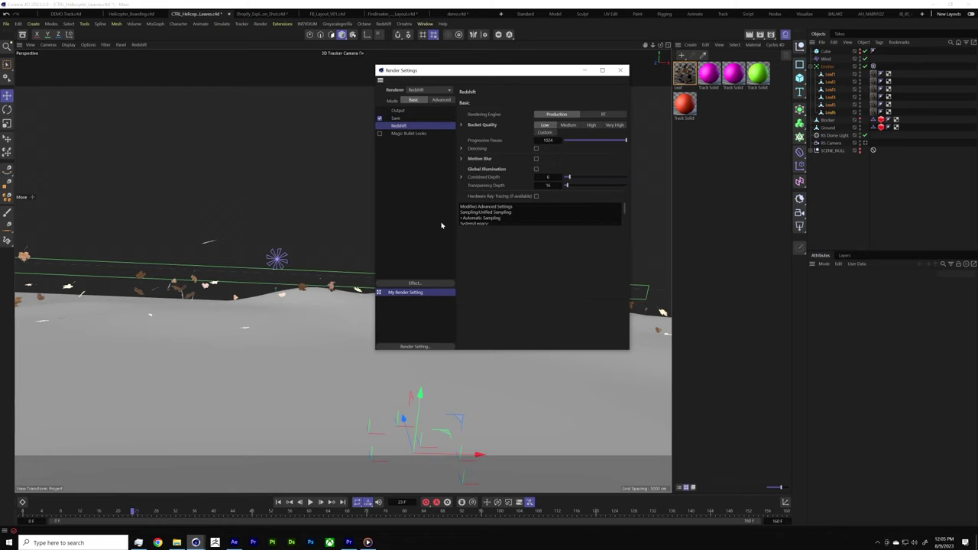
click(442, 101)
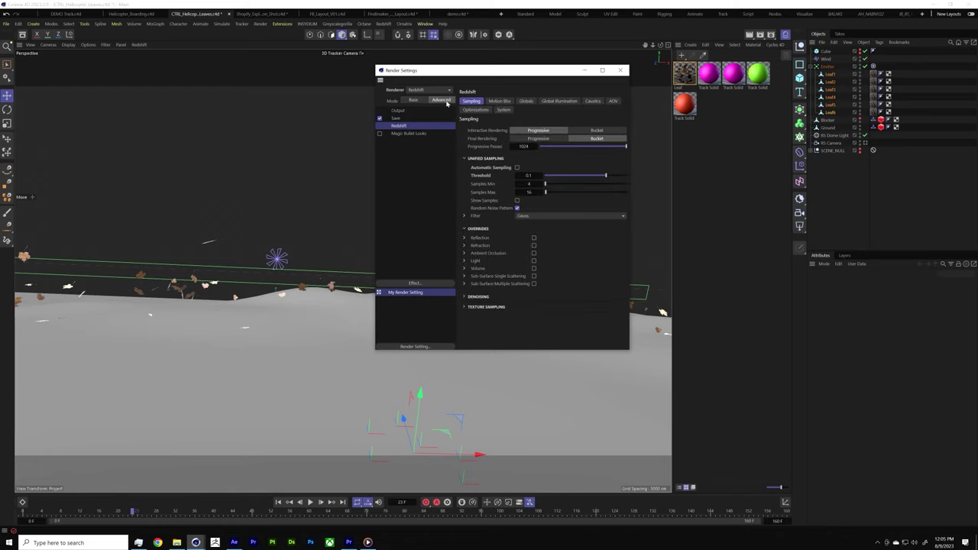
click(613, 102)
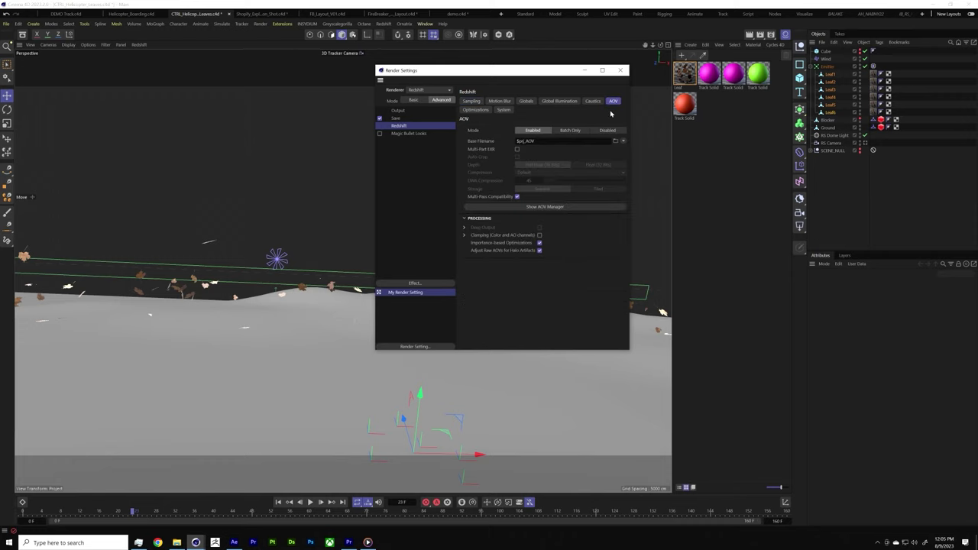
click(551, 207)
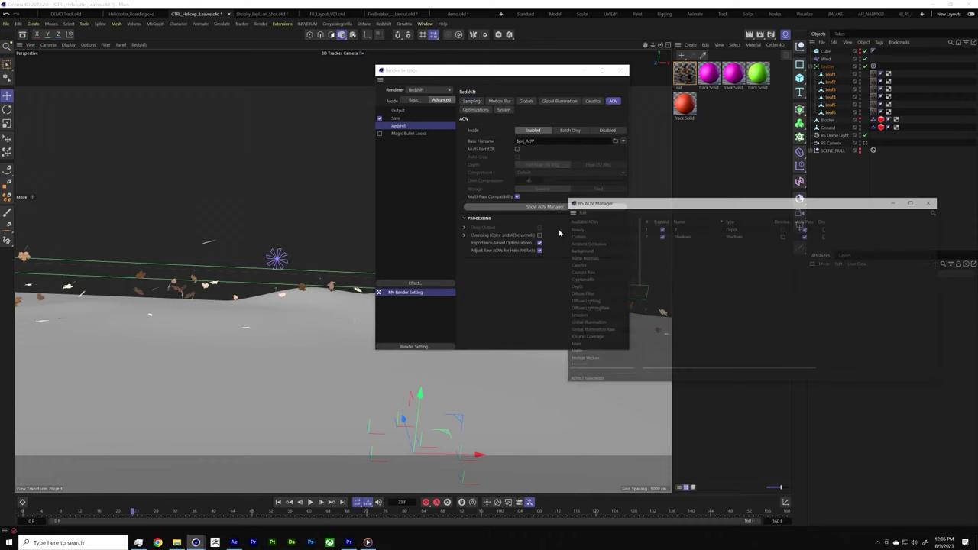
drag(604, 201, 146, 121)
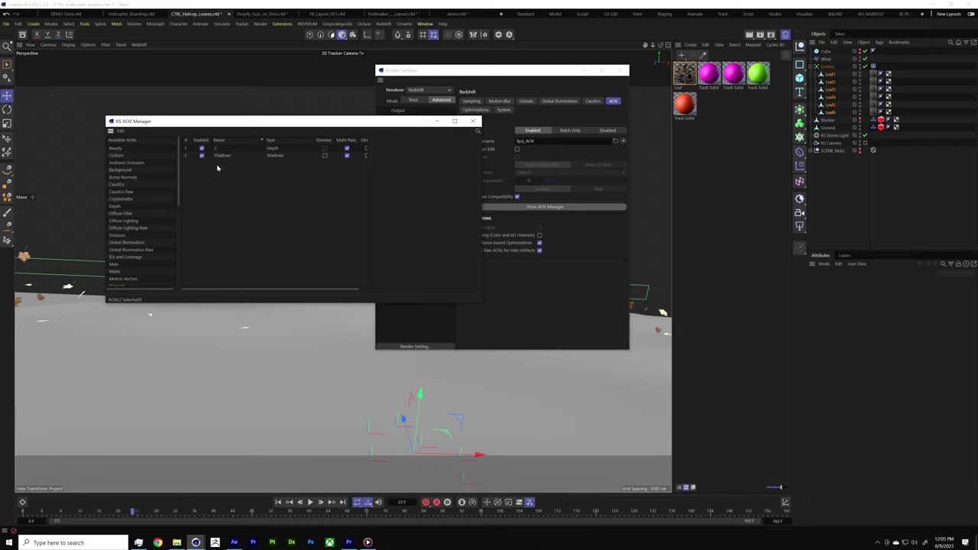
Step: Replace the existing Depth AOV with a freshly added Depth AOV
scroll(120, 199, down, 2)
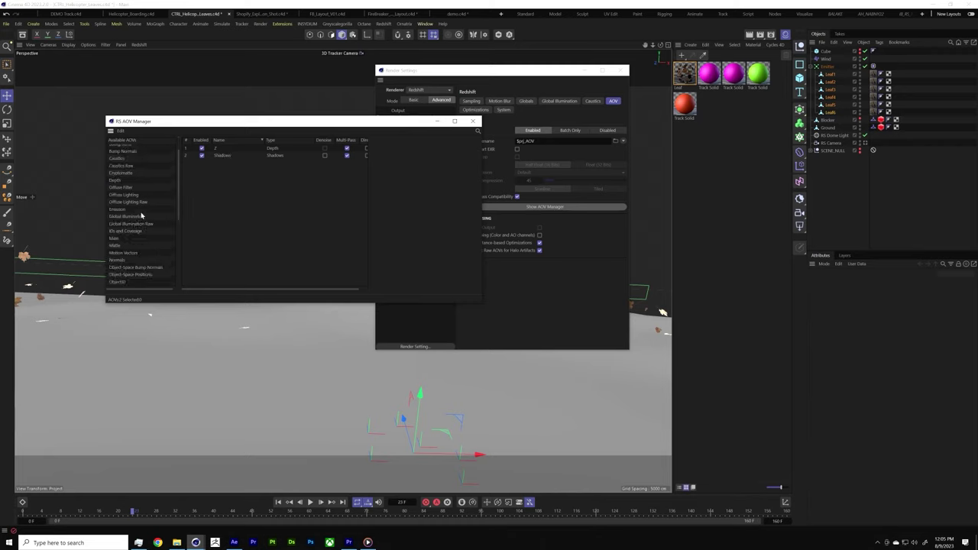
scroll(142, 216, up, 3)
click(238, 150)
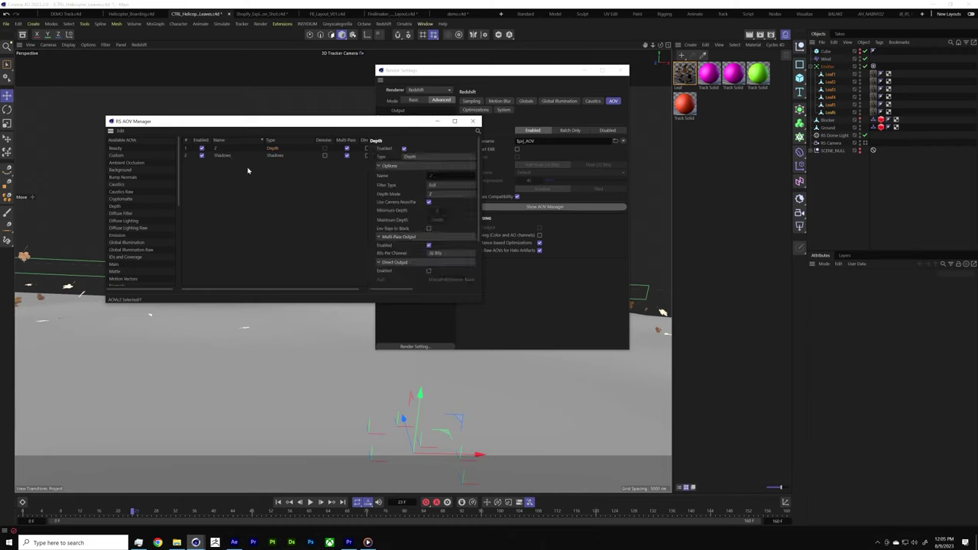
key(Delete)
scroll(134, 189, down, 3)
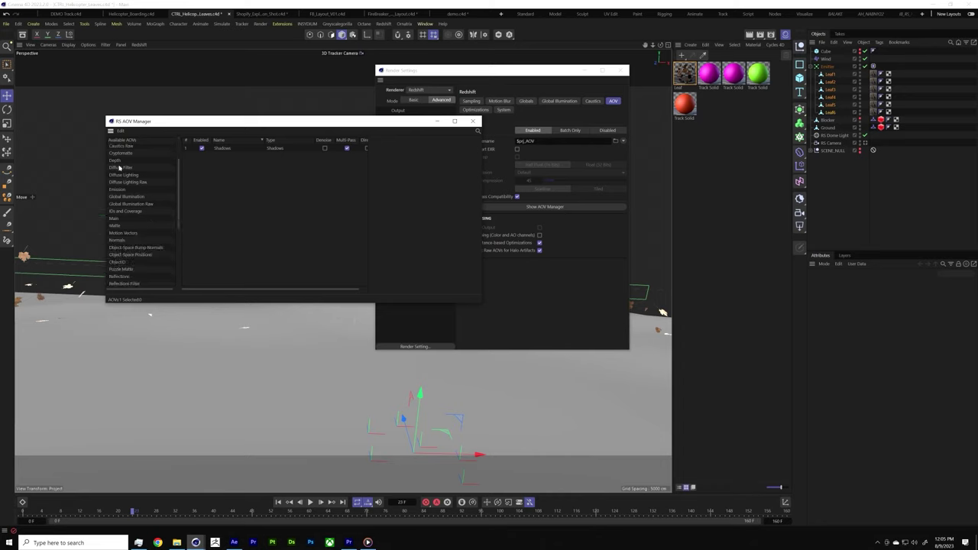
drag(117, 162, 272, 203)
click(474, 122)
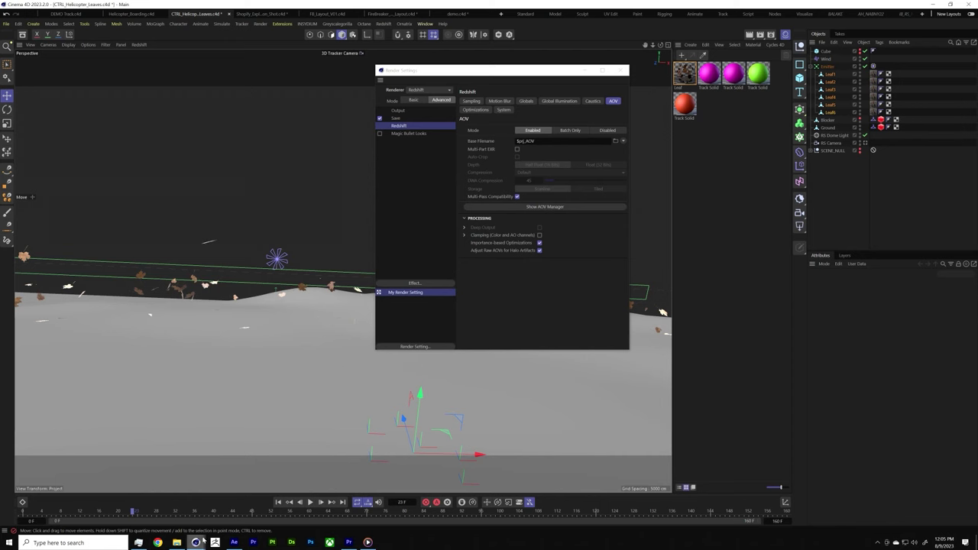
Step: Create a composition from the leaves multi-pass EXR and preview the falling leaves at 200%
click(234, 543)
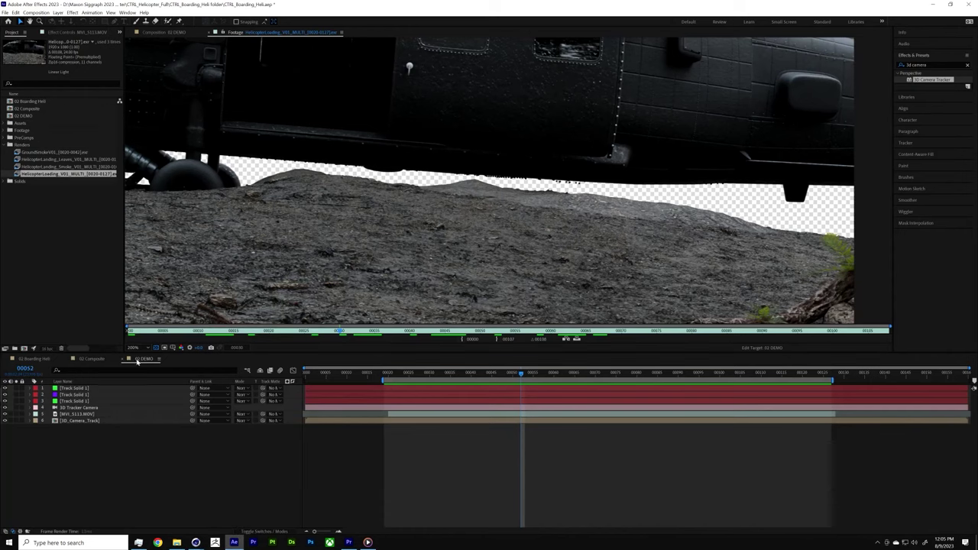
click(117, 448)
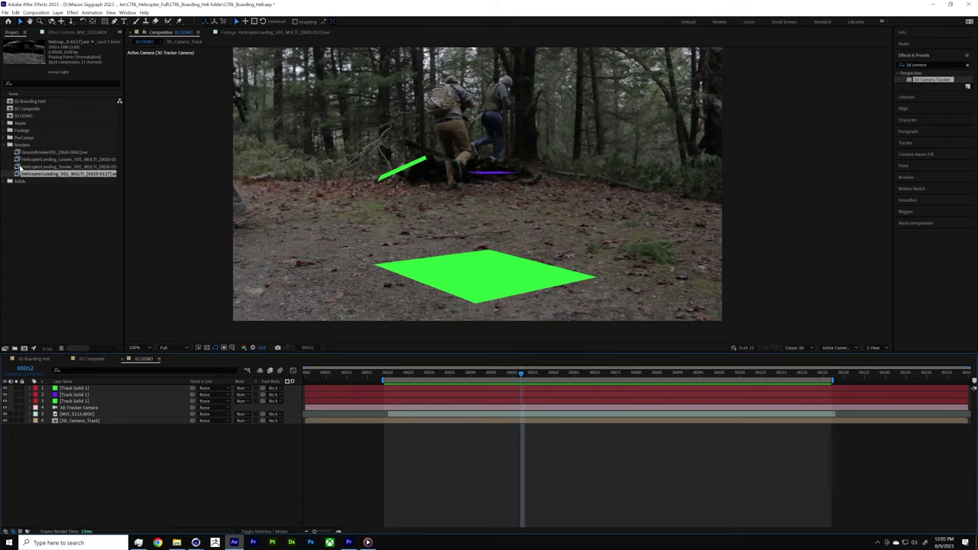
drag(81, 160, 24, 348)
key(period)
key(space)
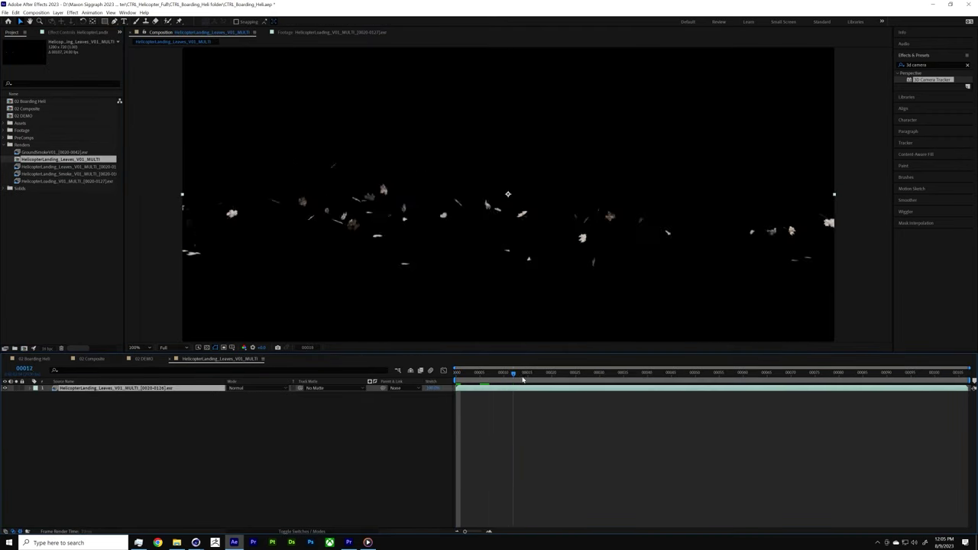
key(space)
key(space)
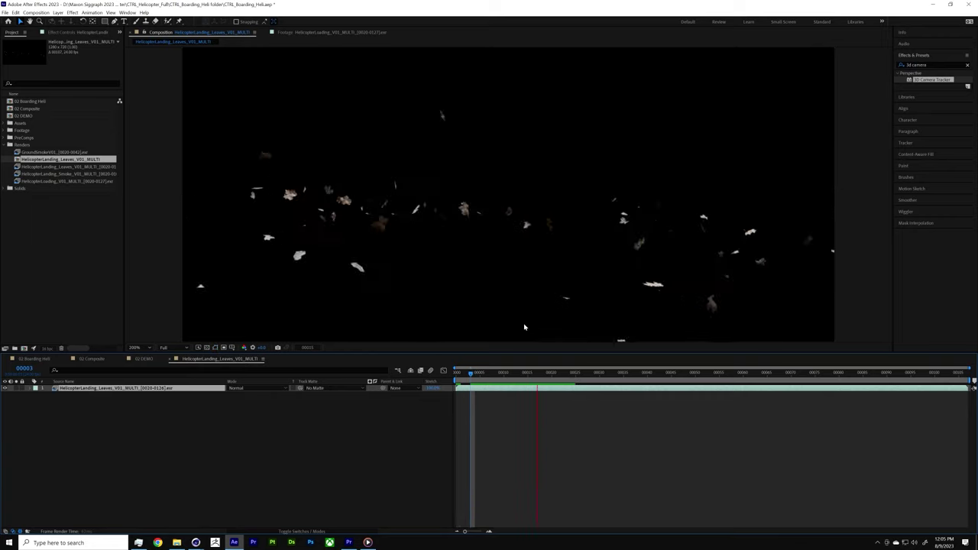
key(period)
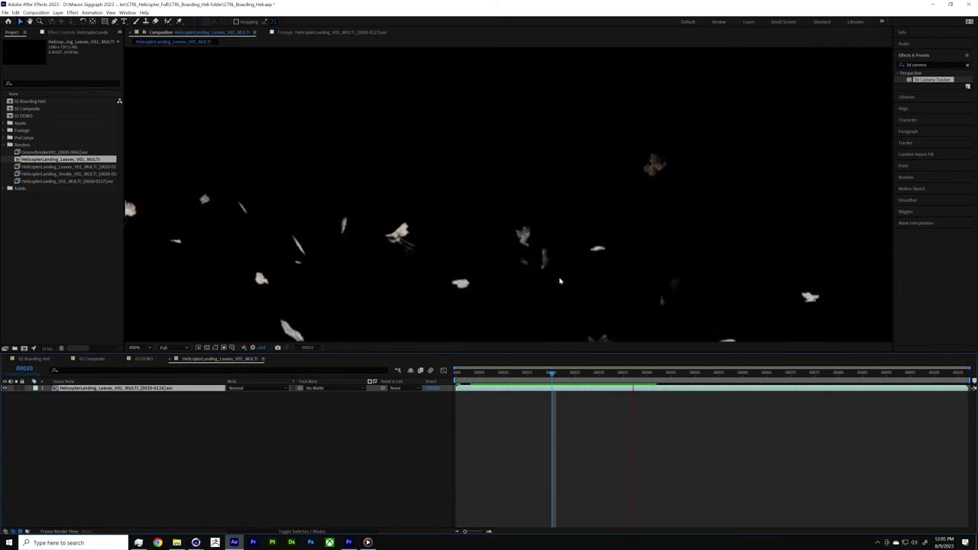
key(comma)
click(499, 372)
click(457, 372)
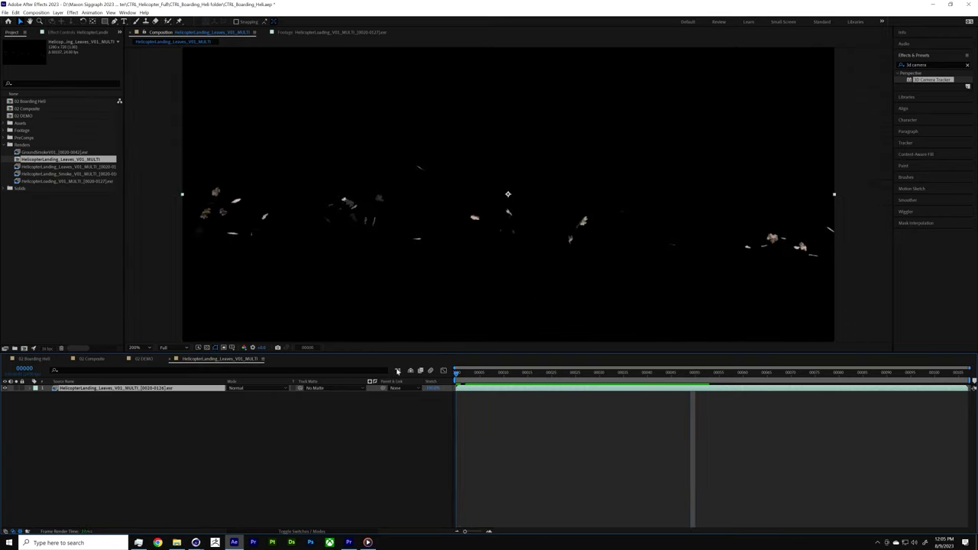
Step: Duplicate the leaves layer and apply the Extractor effect to the top copy
click(116, 392)
click(116, 390)
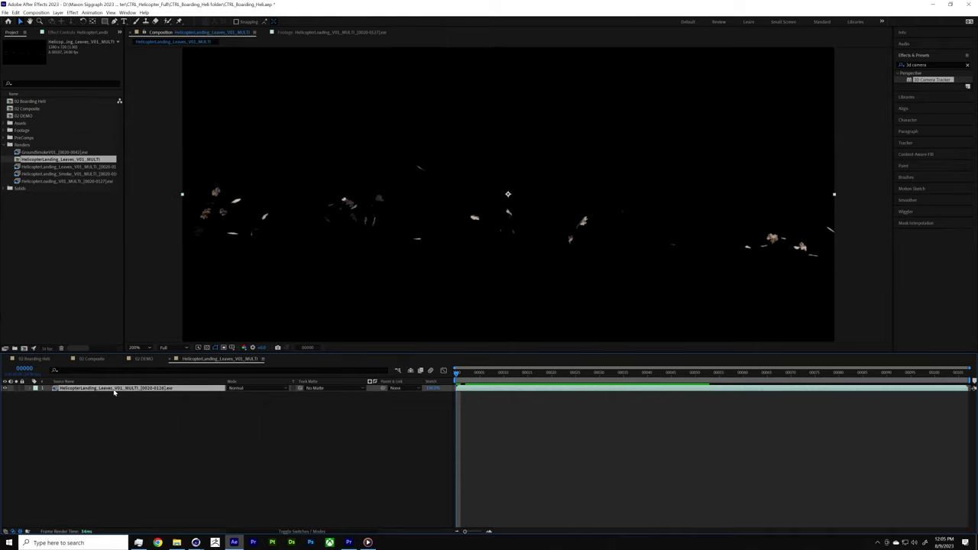
key(ctrl+d)
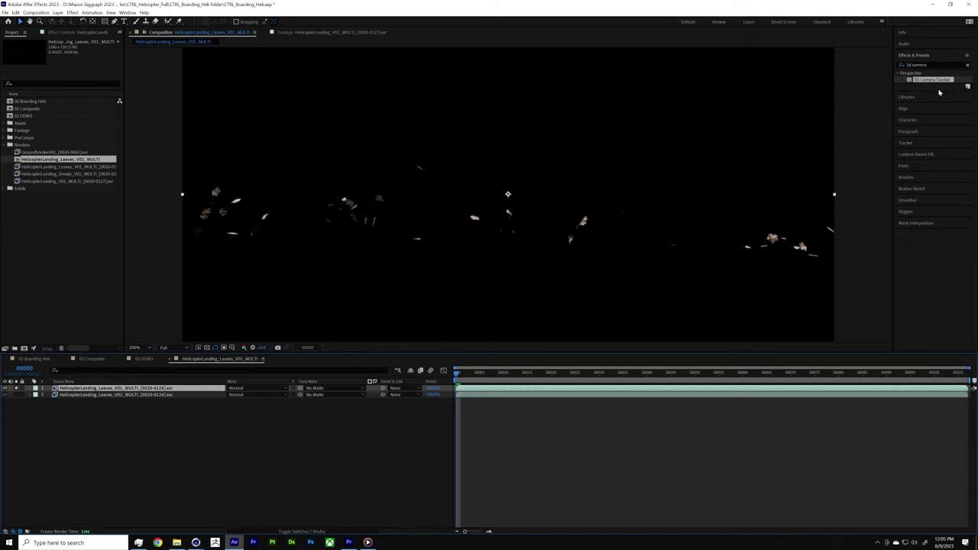
click(935, 65)
text(extr)
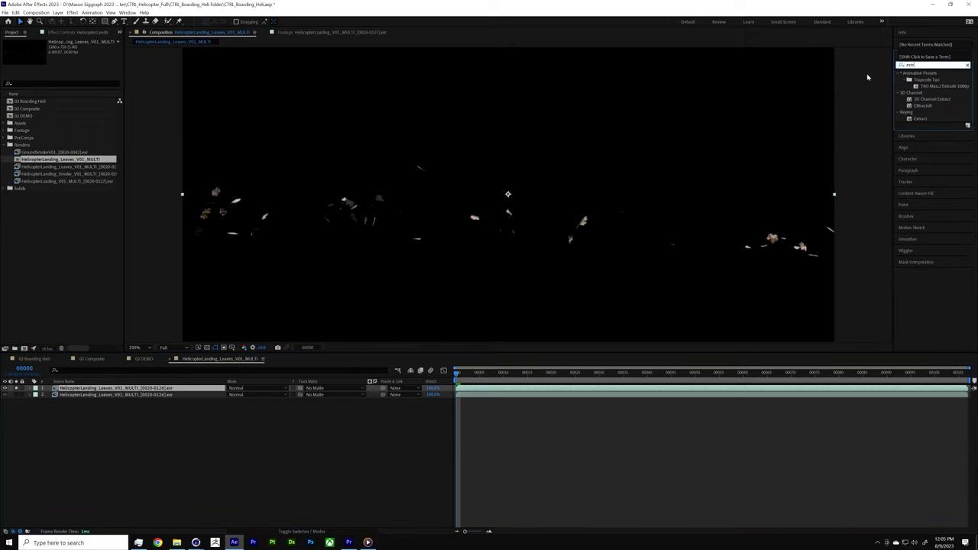
text(a)
drag(923, 86, 198, 386)
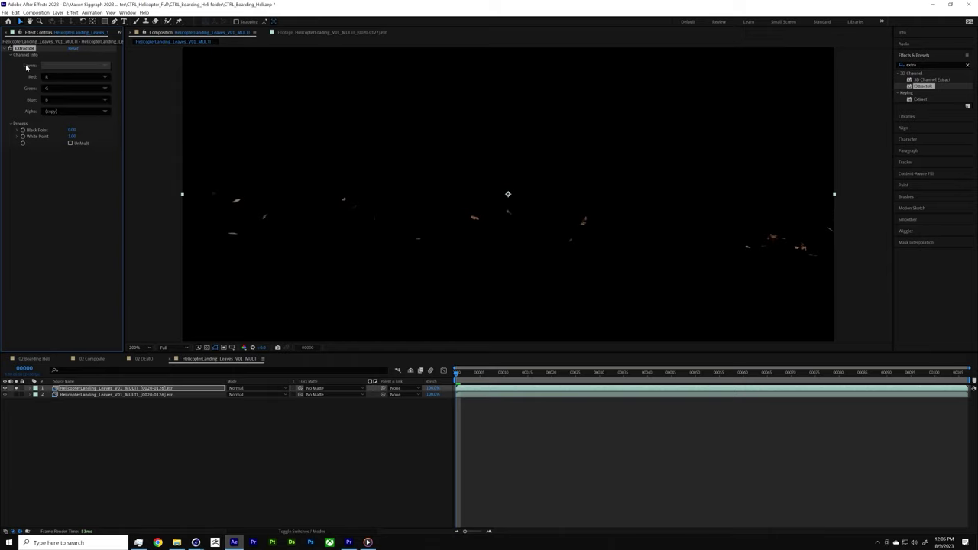
Step: Set Extractor's Layers to Depth and adjust its Black and White Points into a matte
click(62, 67)
click(76, 70)
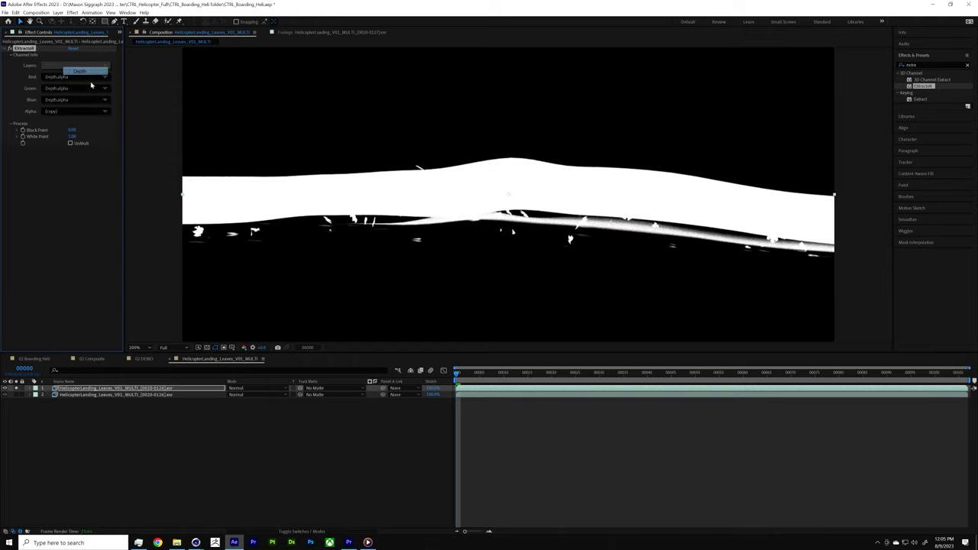
drag(71, 130, 327, 152)
drag(73, 136, 52, 134)
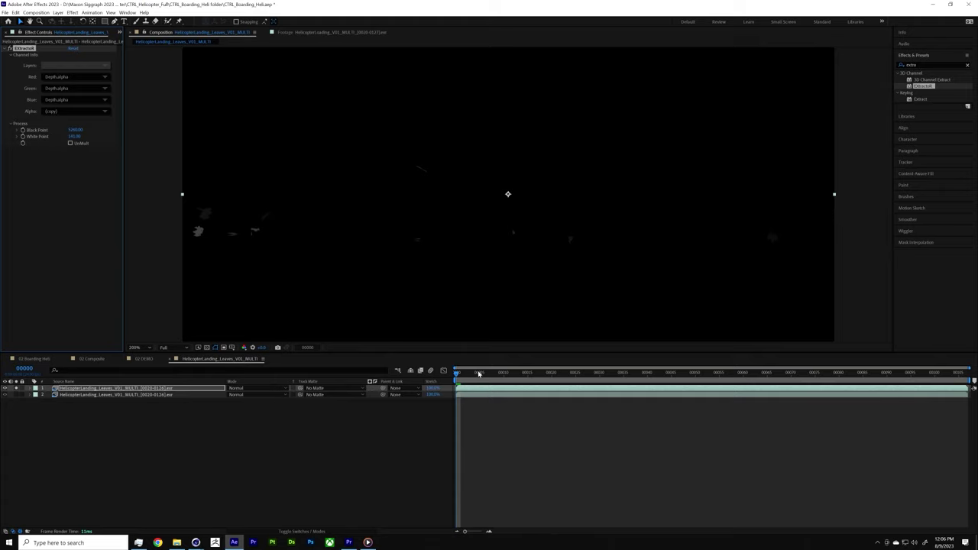
click(127, 395)
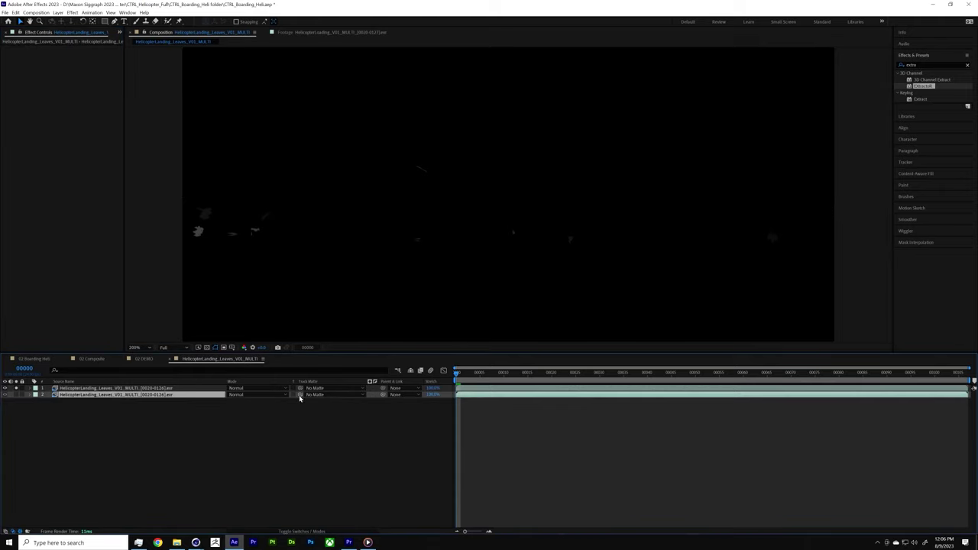
Step: Track-matte the lower leaves layer to the inverted depth layer above and preview from frame 0
drag(299, 395, 172, 390)
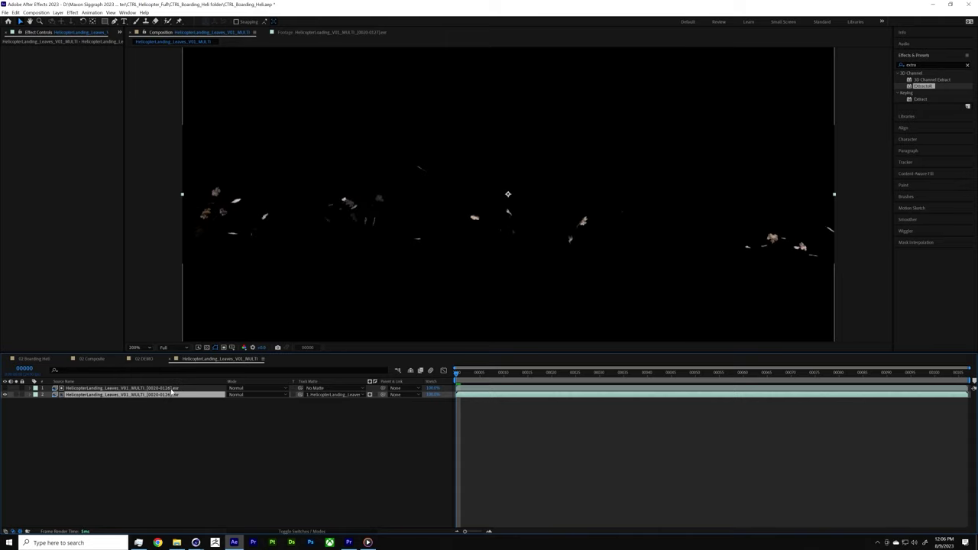
click(371, 396)
drag(460, 378, 581, 387)
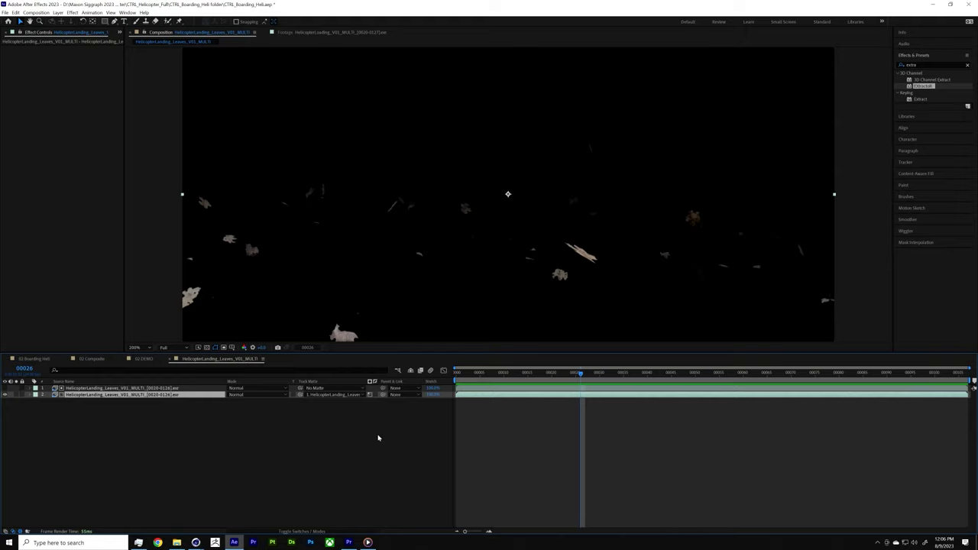
key(Home)
key(space)
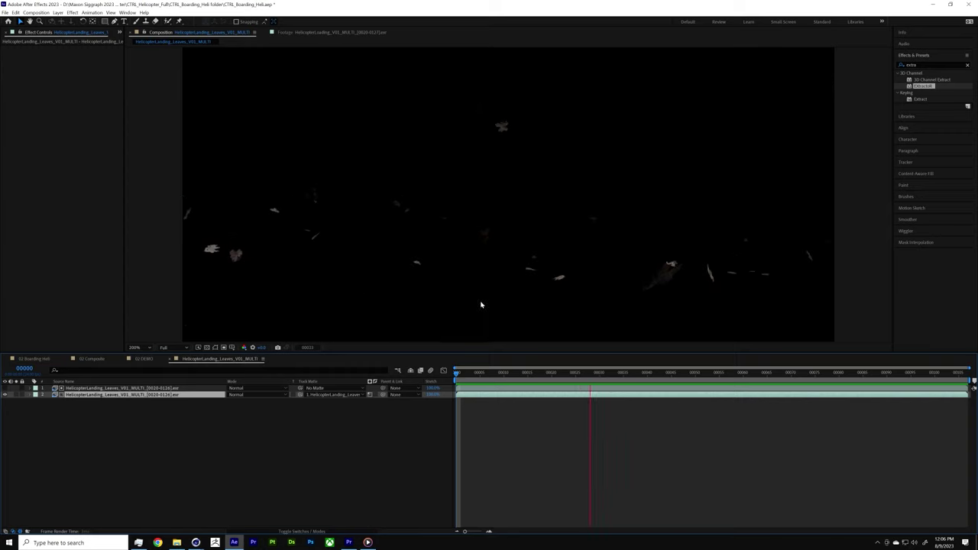
key(space)
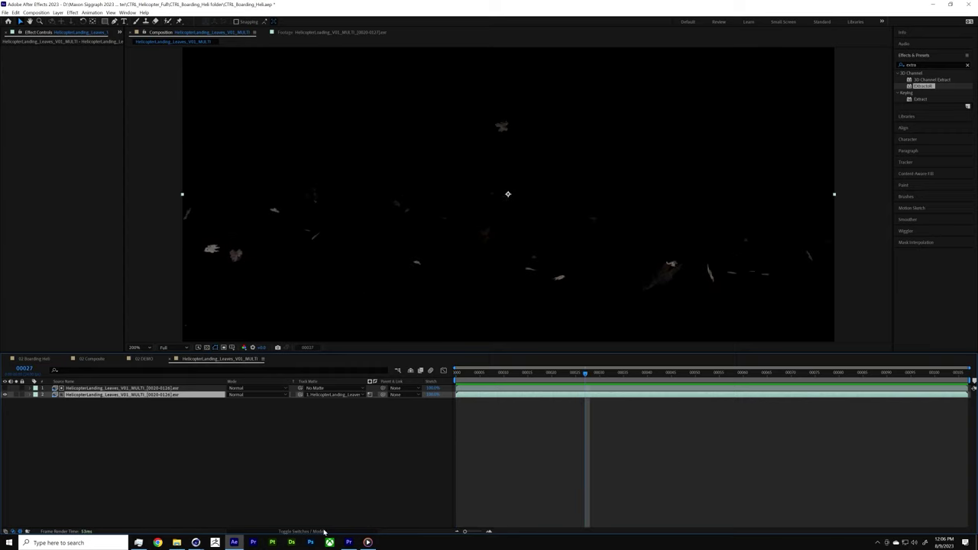
click(195, 542)
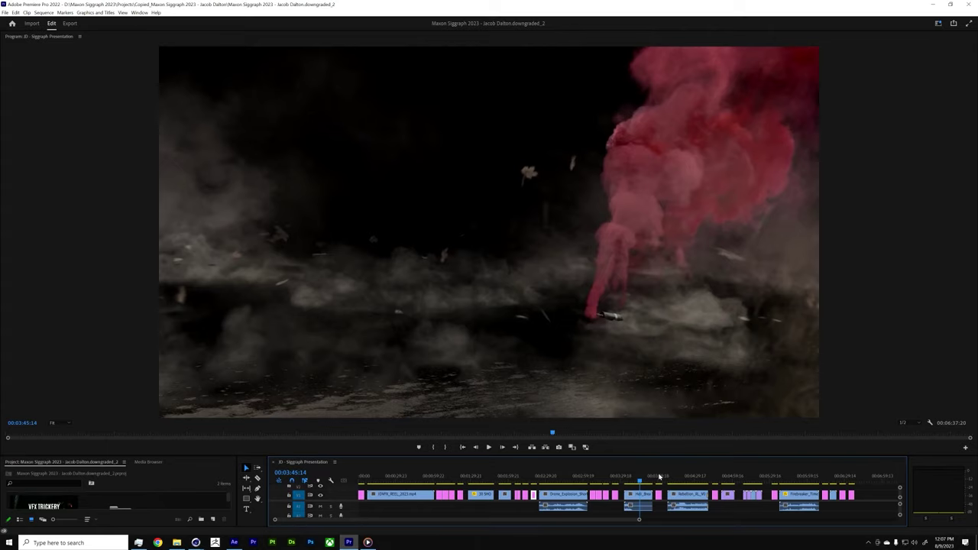
Step: Advance the presentation to the Example 03 slide and bring the tex folder window forward
click(659, 477)
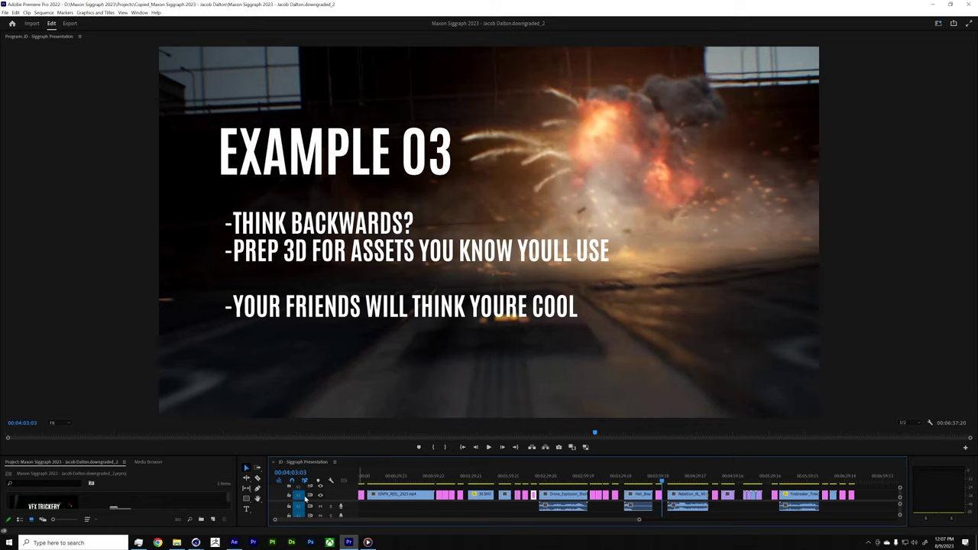
click(177, 542)
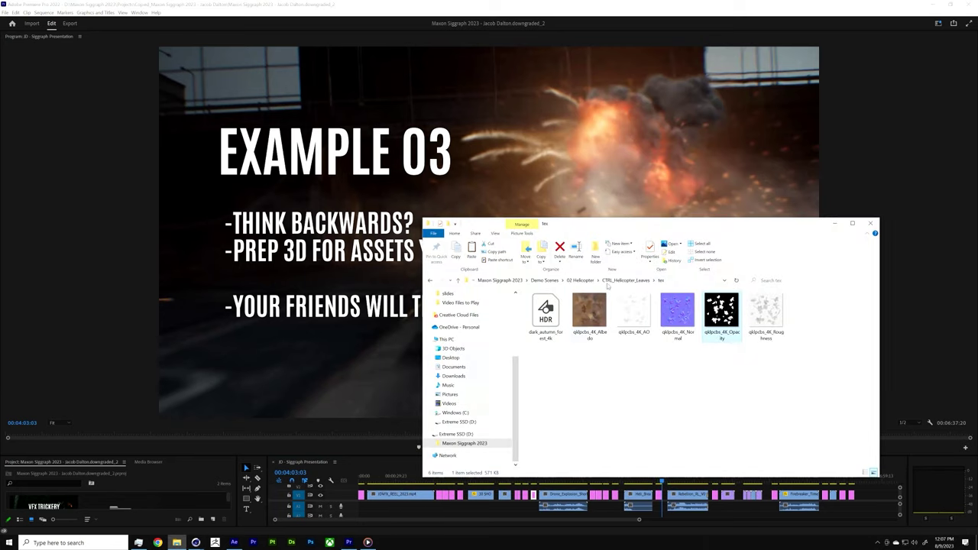
Step: Go to Maxon Siggraph 2023 > Video Files to Play and play 04 Rebellion_RL_V01
click(544, 280)
click(544, 280)
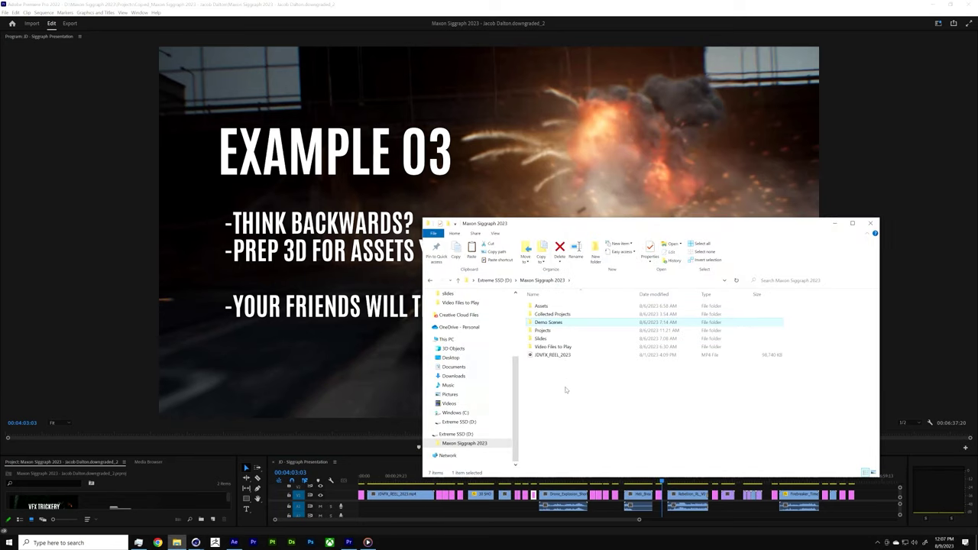
double_click(565, 347)
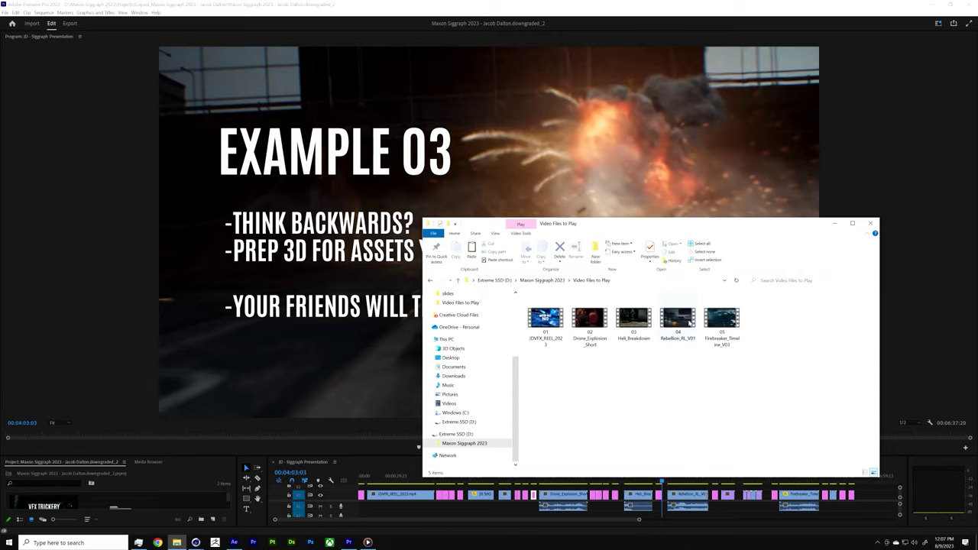
double_click(688, 321)
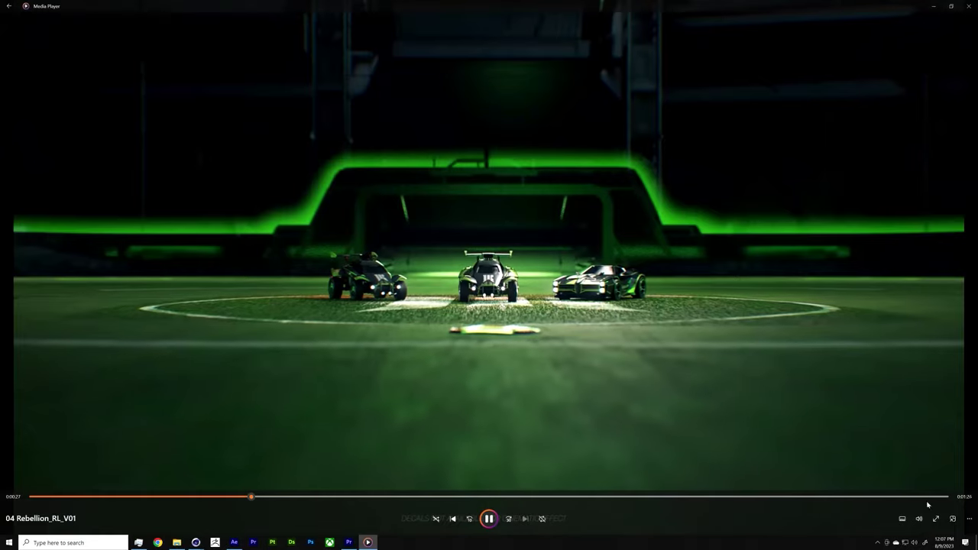
Step: Replay the Rebellion clip from an earlier point and pause it full-screen on the explosion shot
double_click(961, 366)
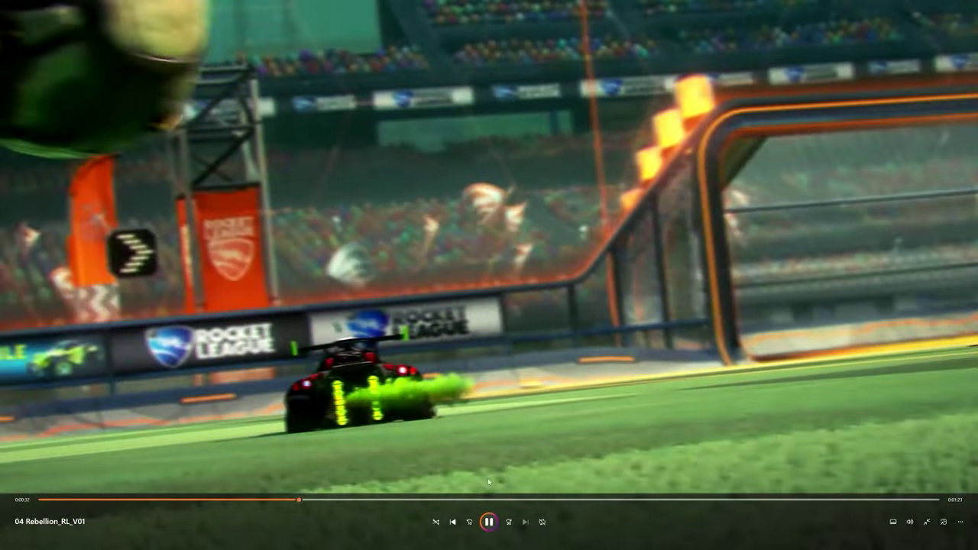
key(space)
click(927, 523)
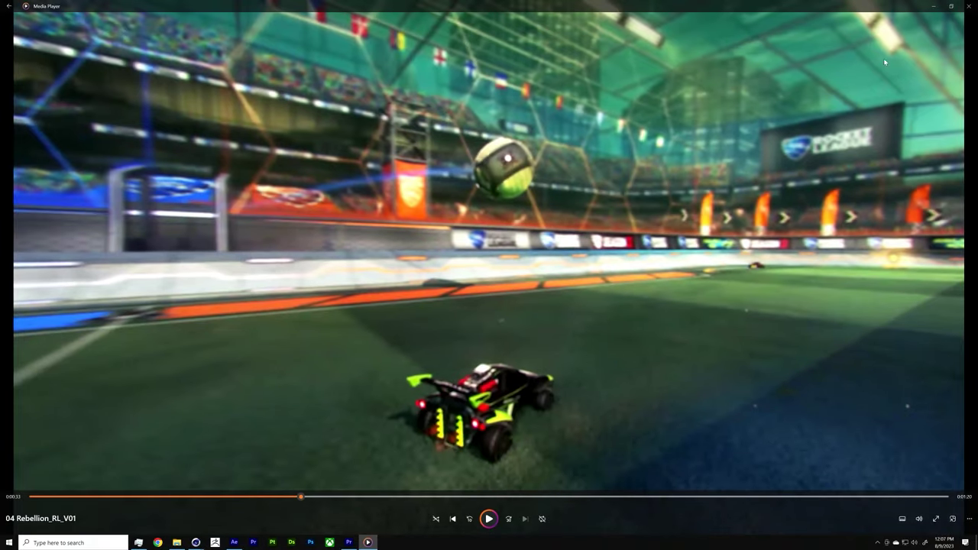
click(95, 497)
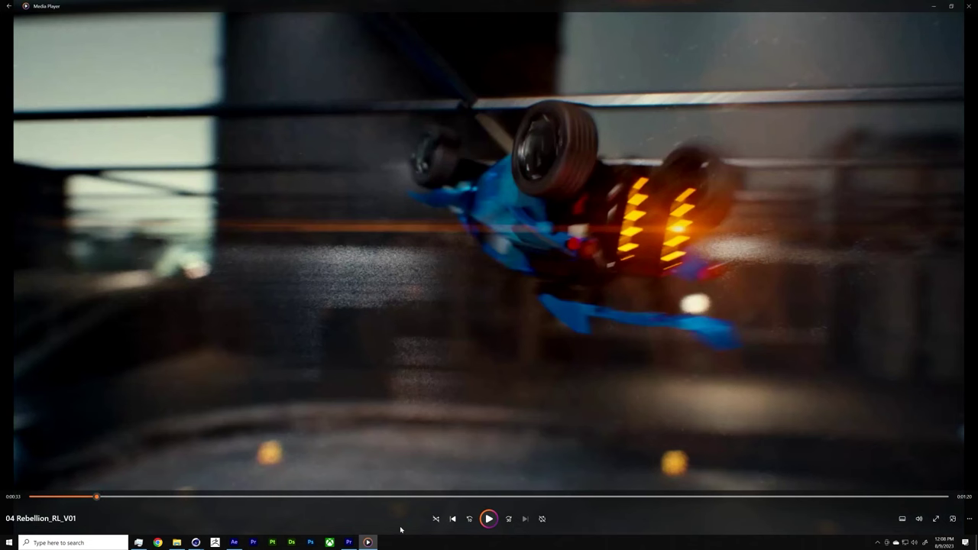
click(489, 519)
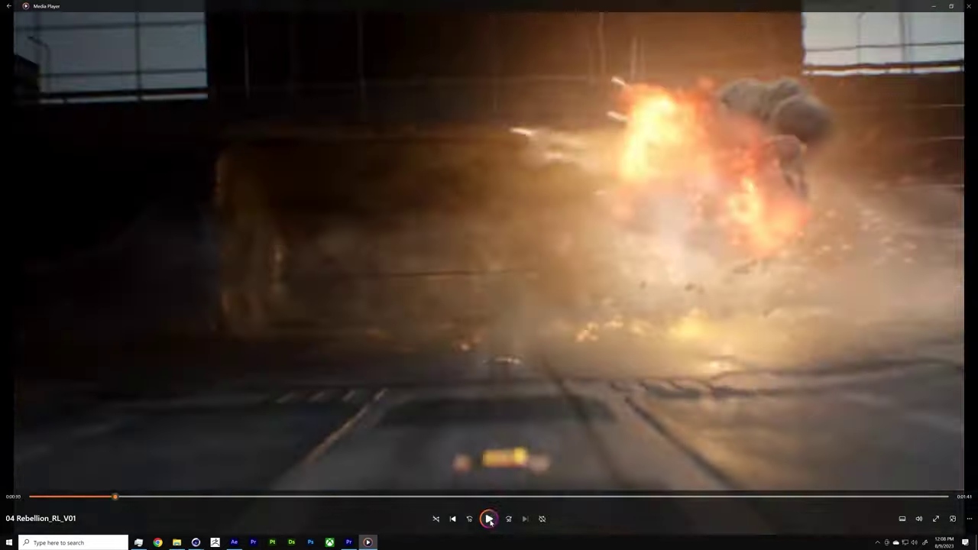
click(704, 112)
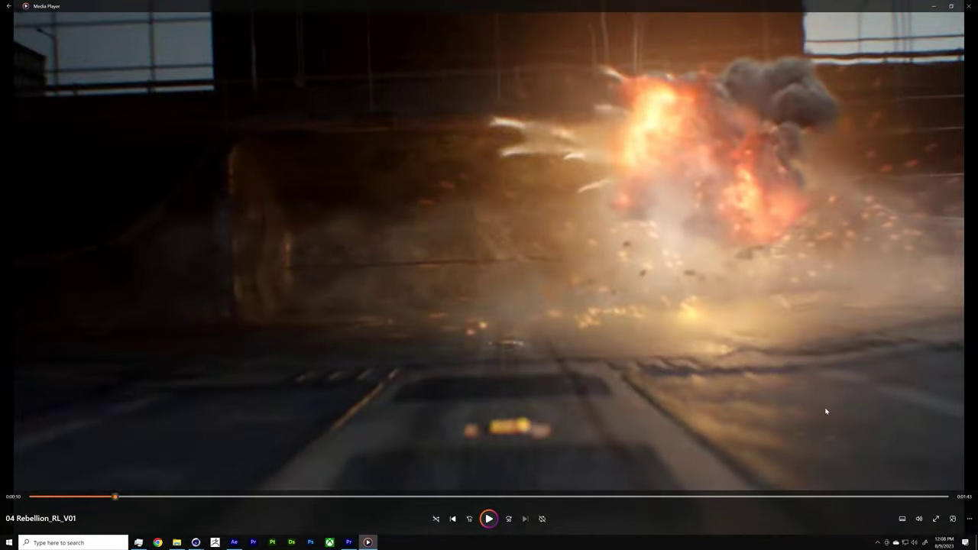
click(936, 519)
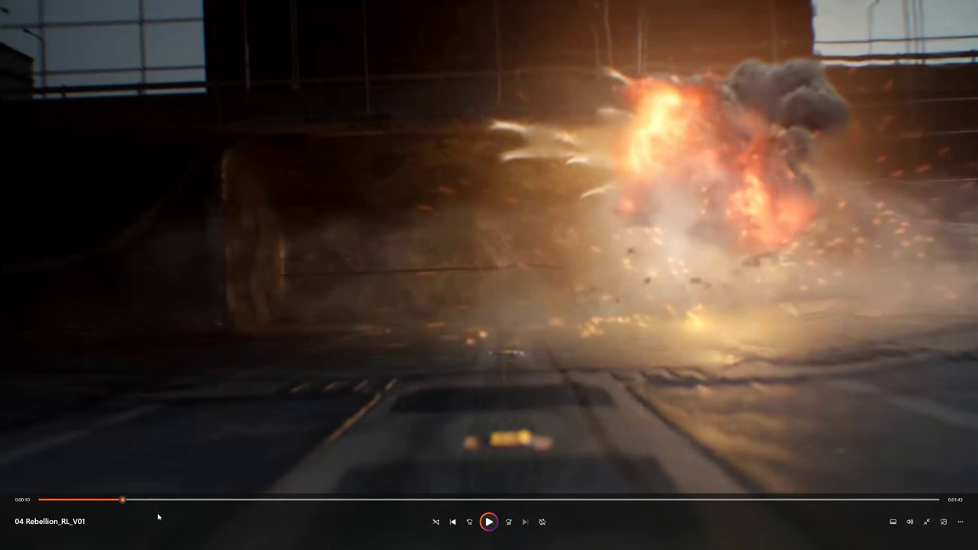
key(super)
Step: Play the presentation from around 00:05:08 and stop on the meteor fireball clip
click(349, 542)
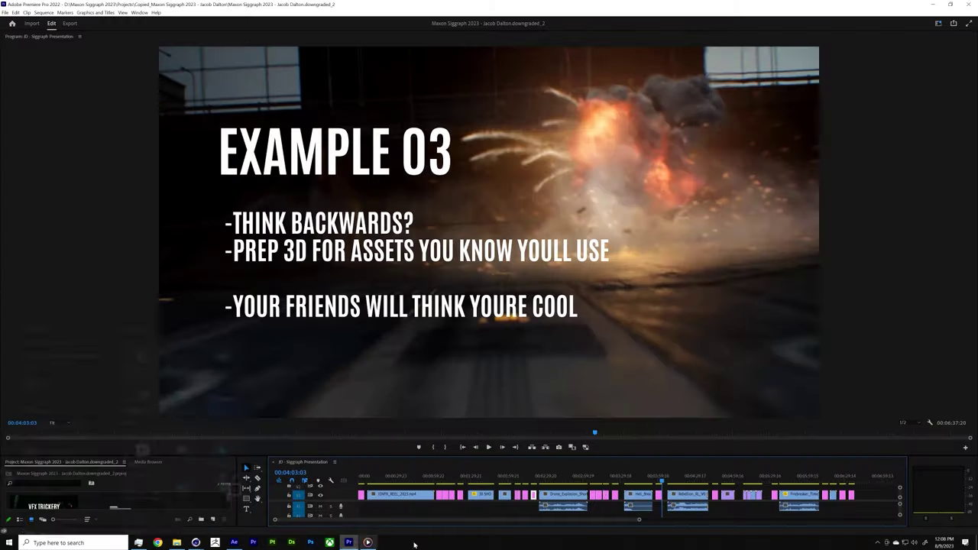
click(746, 479)
key(space)
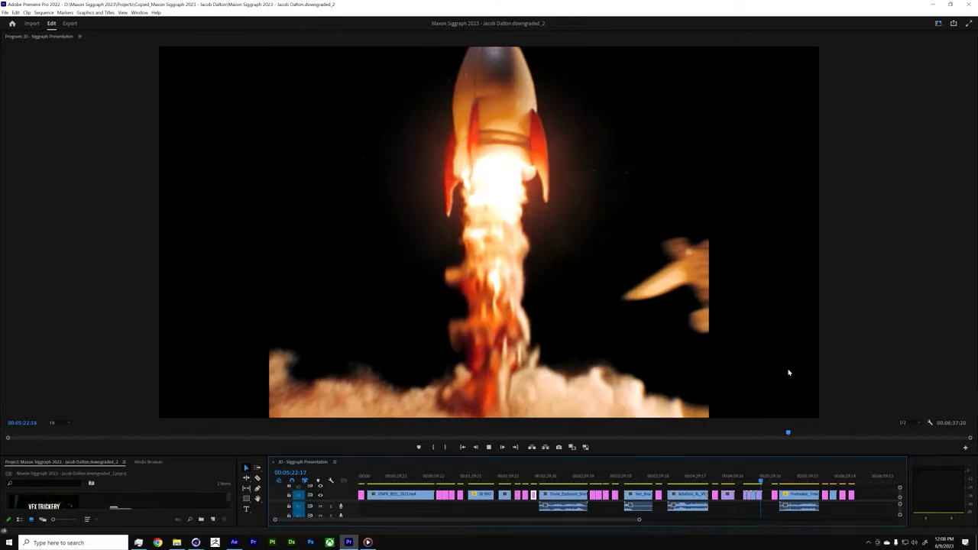
click(745, 477)
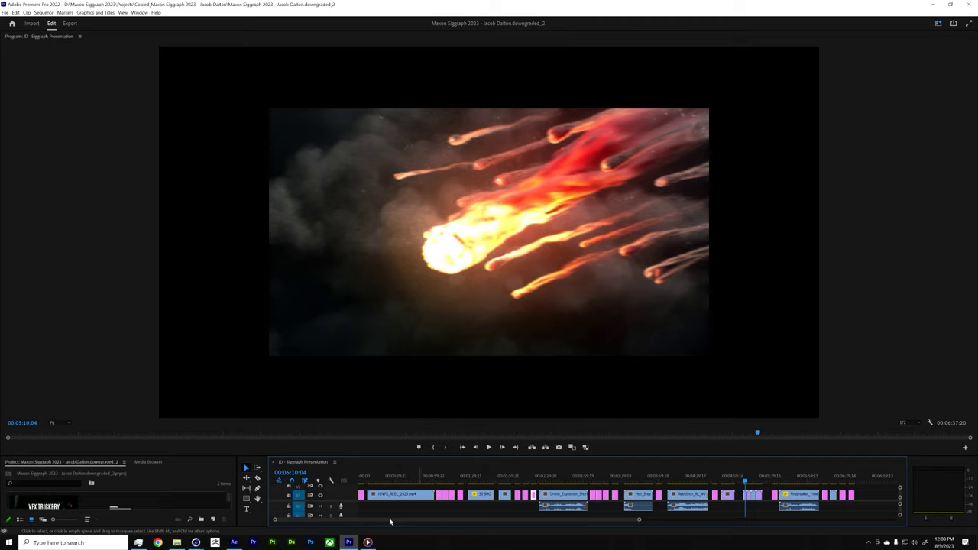
click(196, 543)
Step: Close Render Settings and bring the Shopify_Explosion_Shot.c4d scene to the front
click(230, 501)
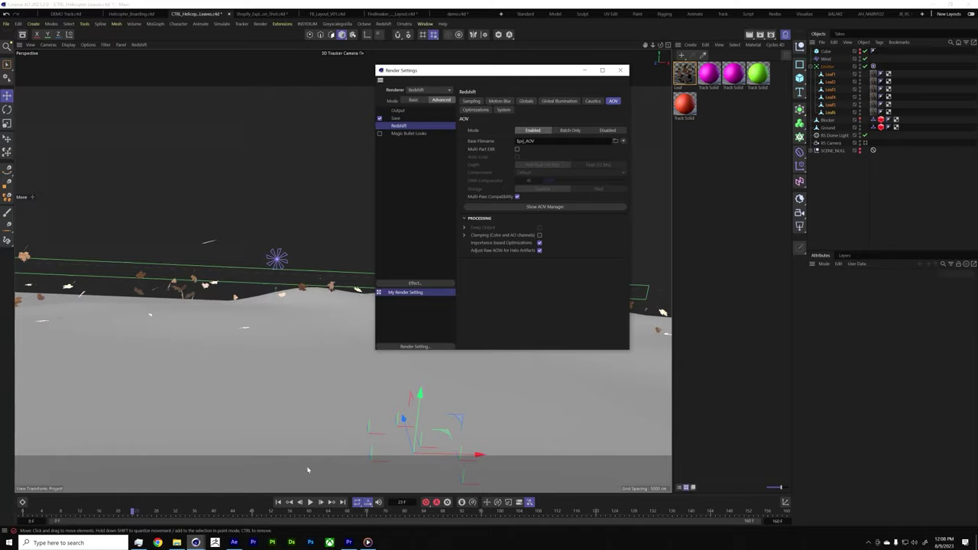
click(620, 69)
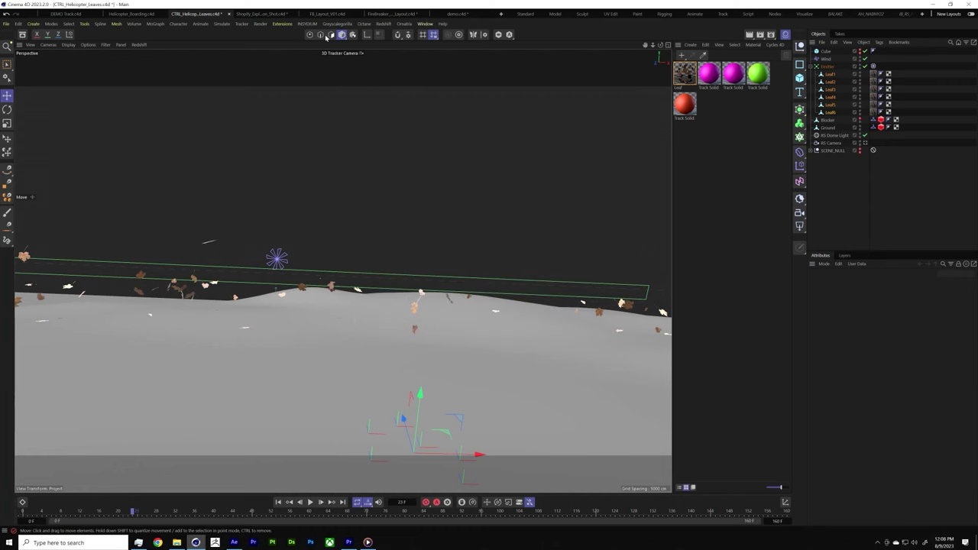
click(263, 14)
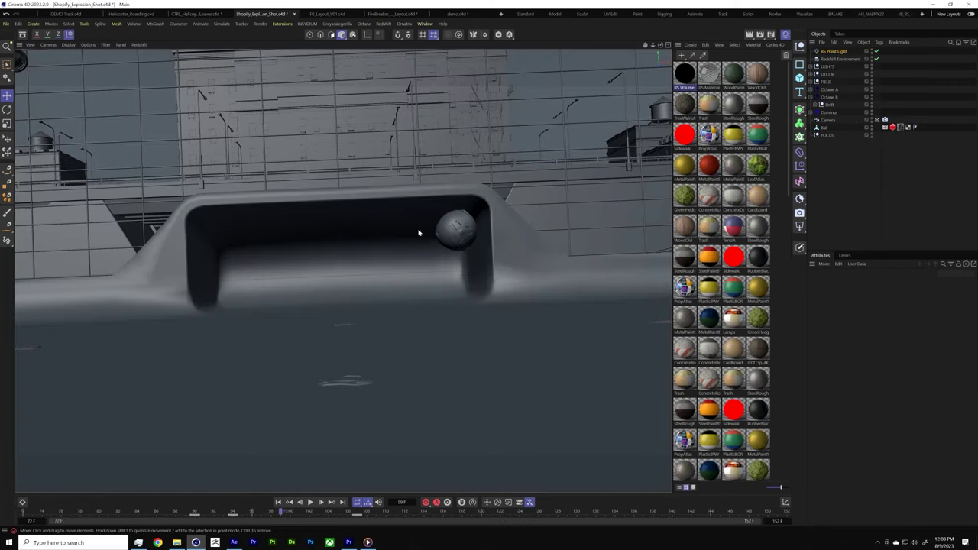
Step: Scrub and play the explosion animation, ending around frame 99
click(270, 511)
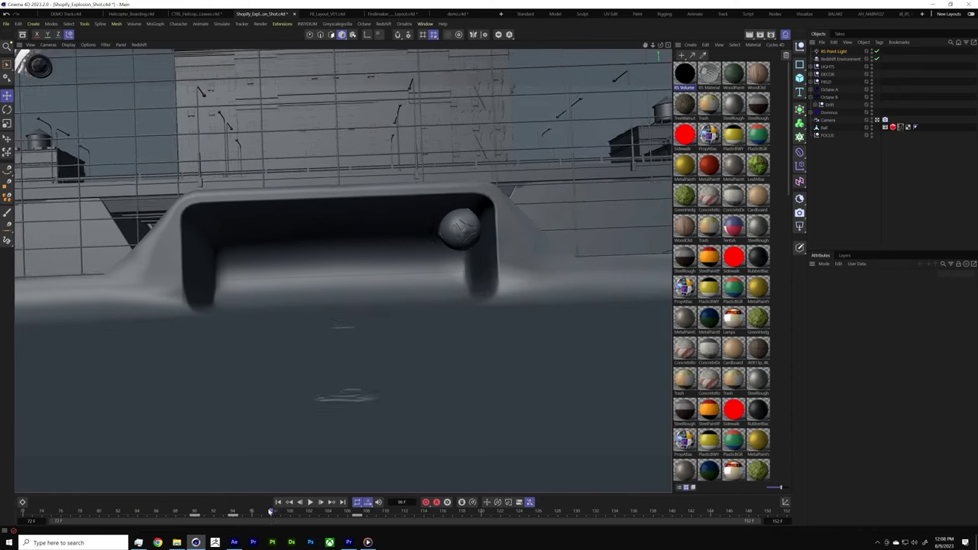
drag(270, 511, 205, 512)
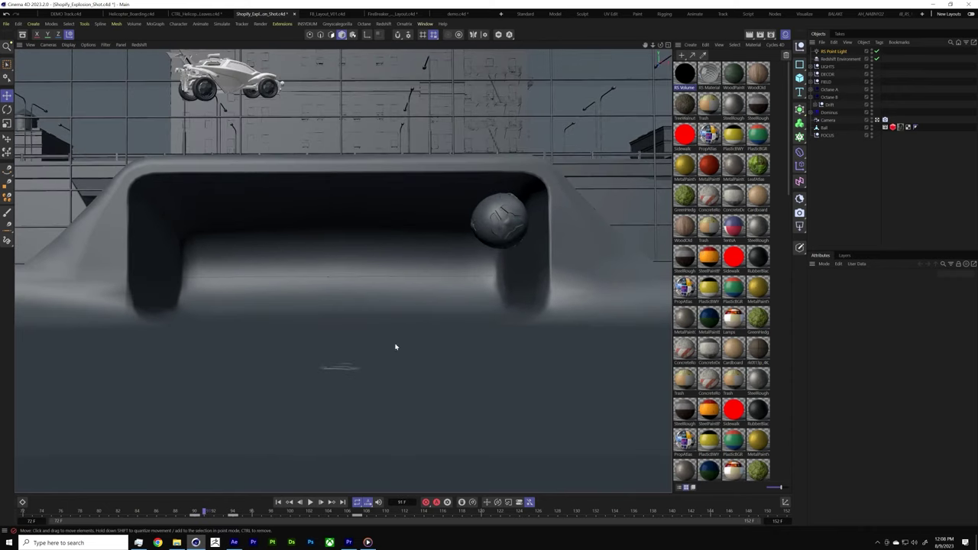
click(310, 503)
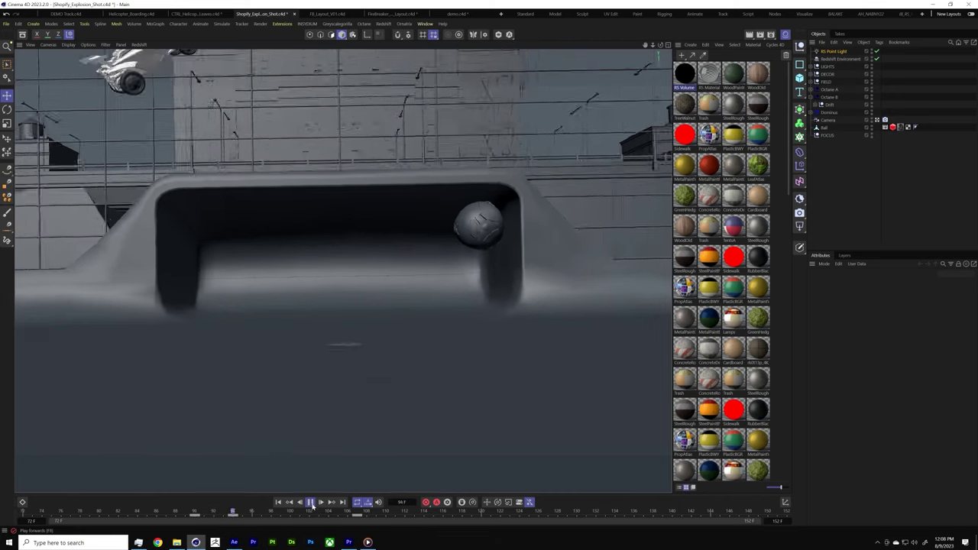
click(309, 502)
drag(208, 514, 280, 512)
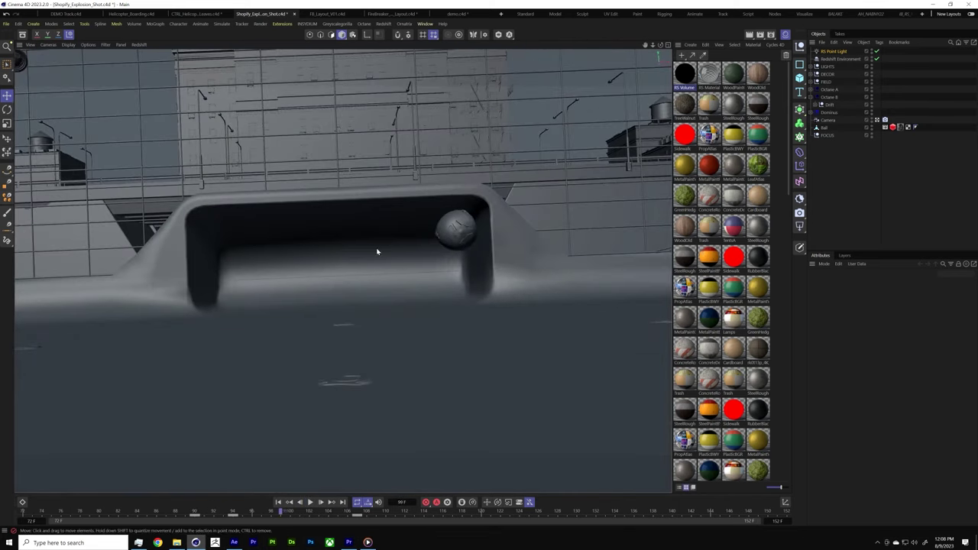
click(425, 23)
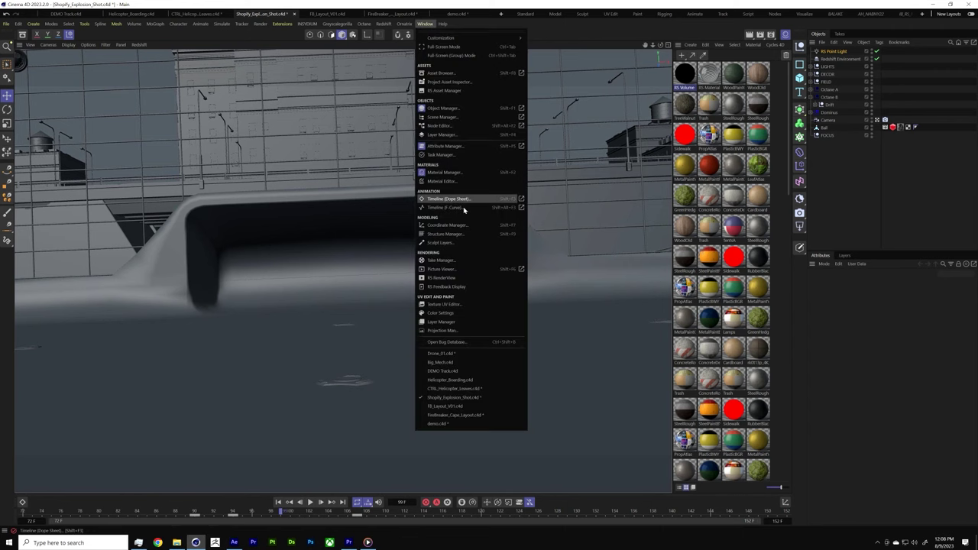
Step: Open the Redshift RenderView at the upper left, start its live IPR render, and select Ball
click(464, 282)
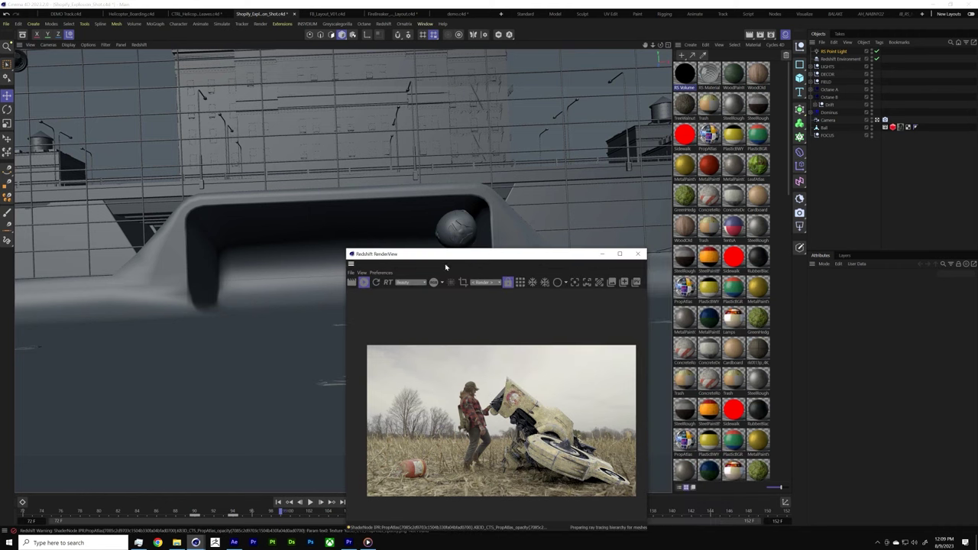
drag(515, 255, 242, 178)
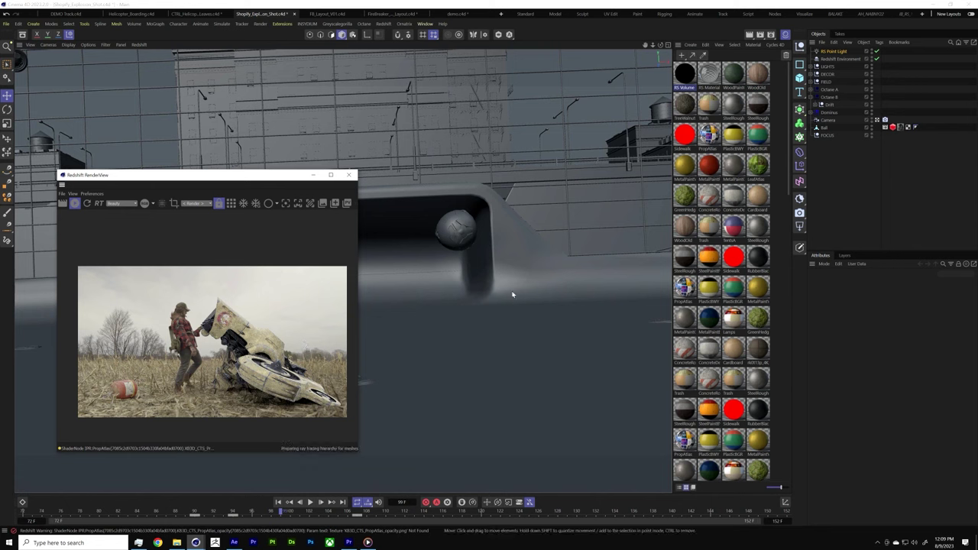
click(463, 272)
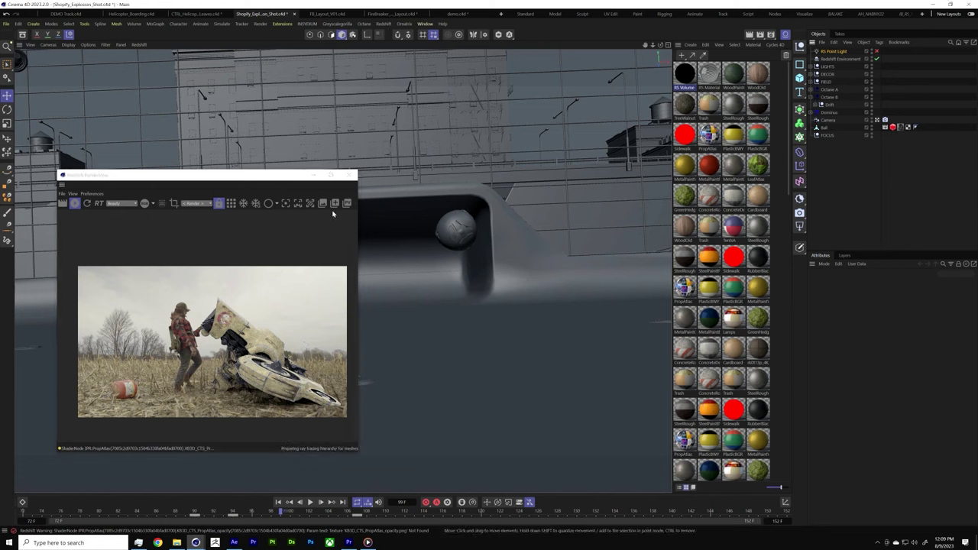
drag(266, 177, 233, 69)
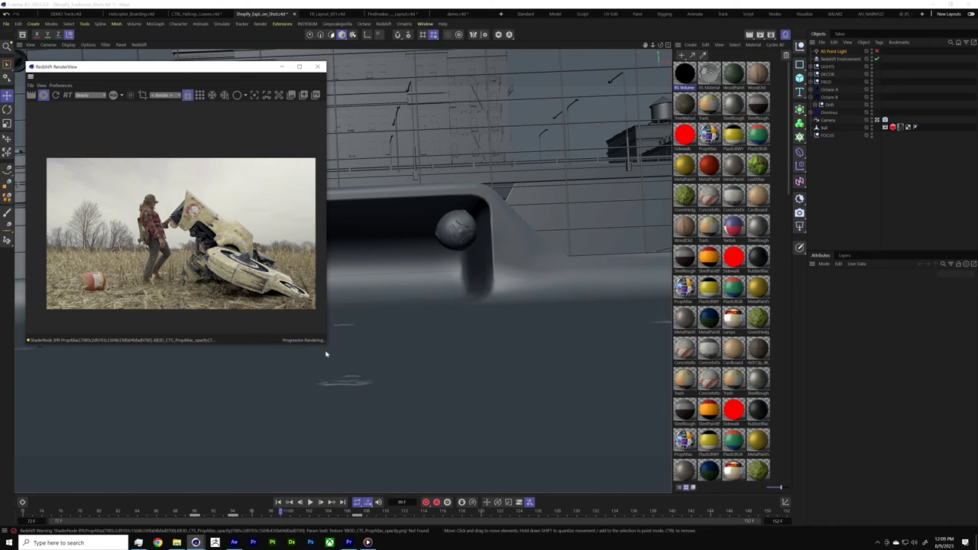
mouse_move(229, 67)
mouse_down()
mouse_move(307, 105)
mouse_move(237, 59)
mouse_up()
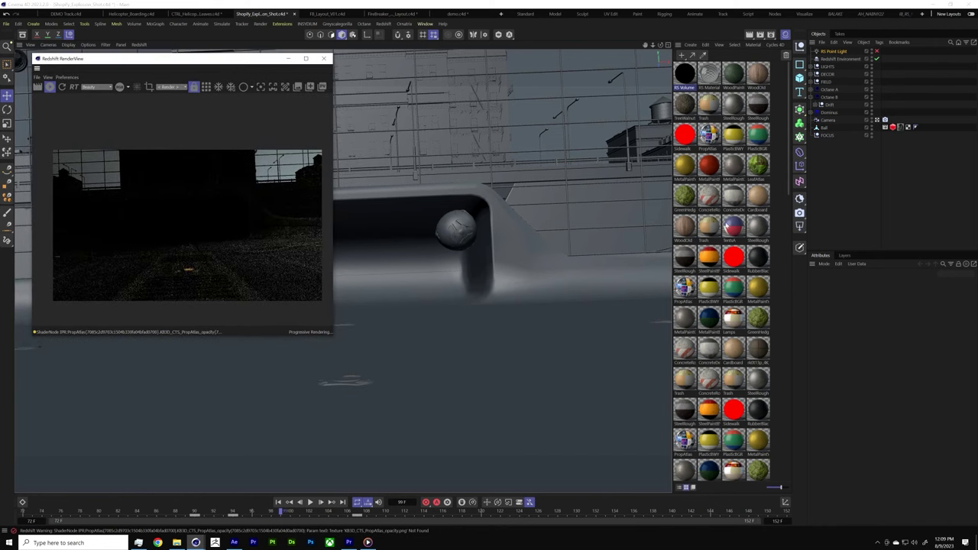
click(824, 129)
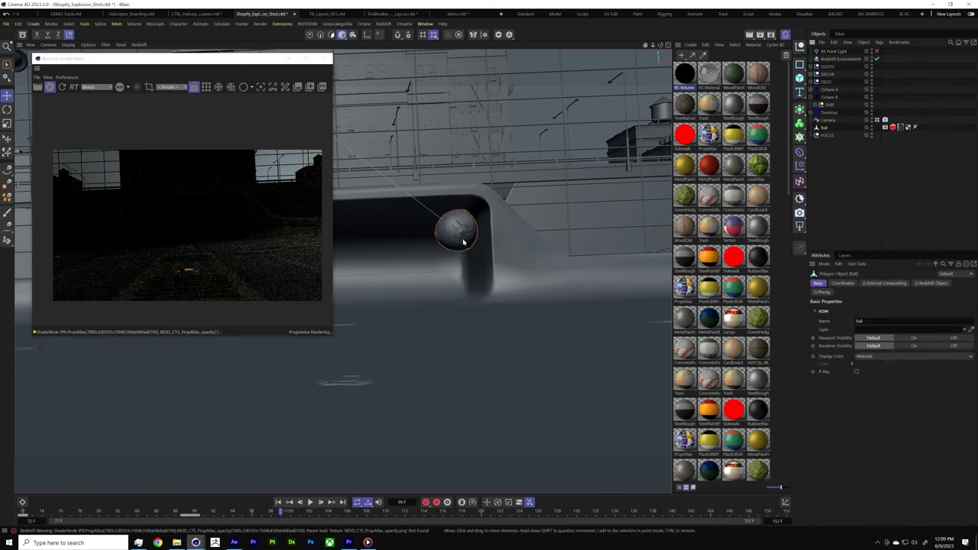
Step: Jump to another frame and view the Visibility settings of the Ball's Redshift Object tag
click(189, 513)
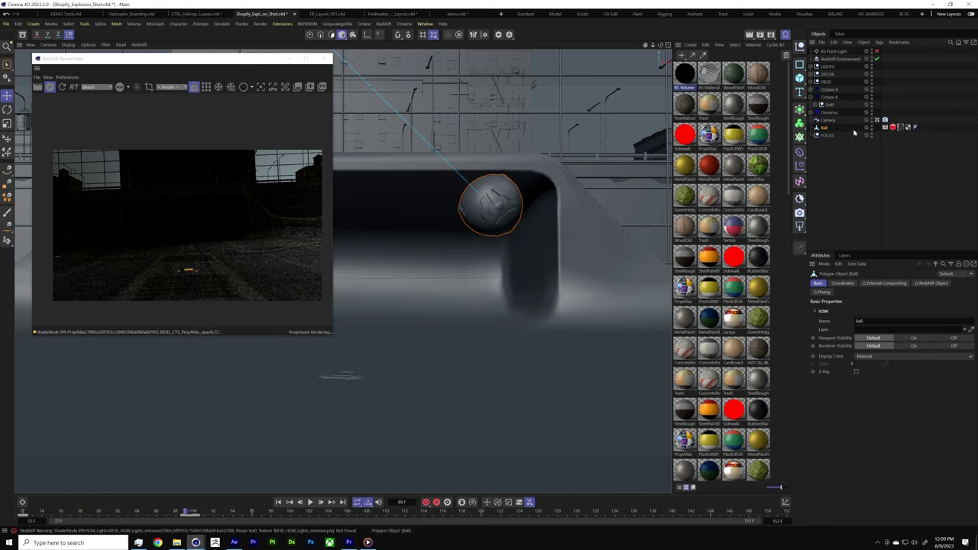
click(893, 127)
click(839, 284)
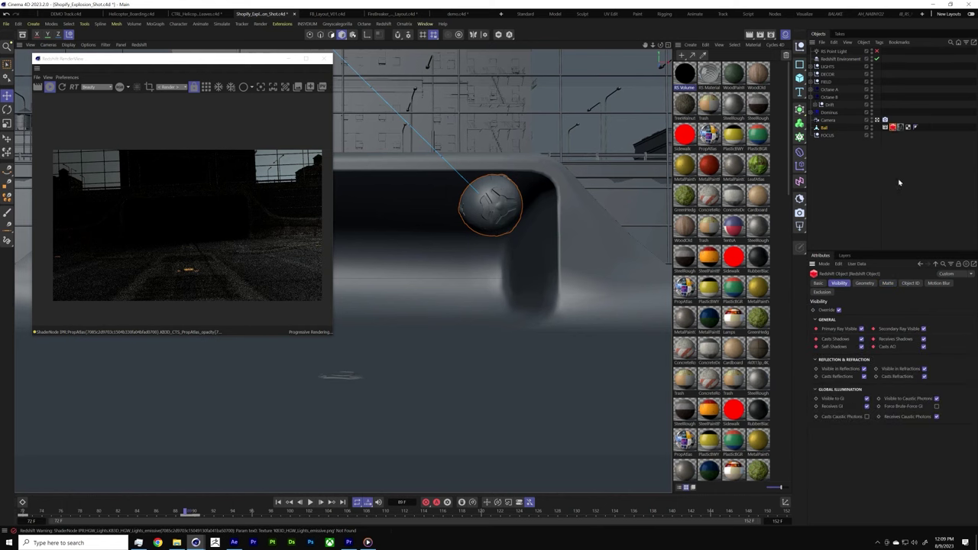
Step: Select the Camera and step the animation to frame 90, then frame 94
click(829, 120)
click(194, 514)
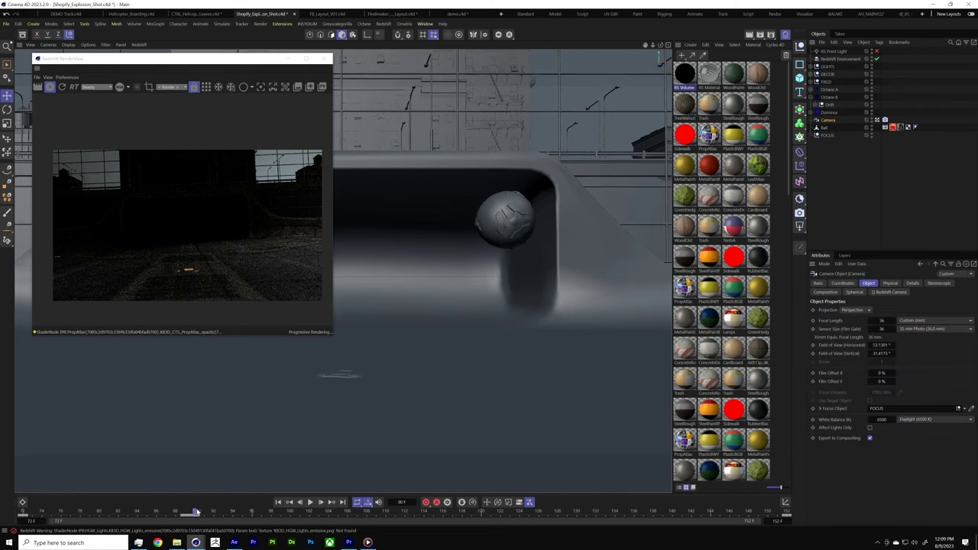
click(235, 513)
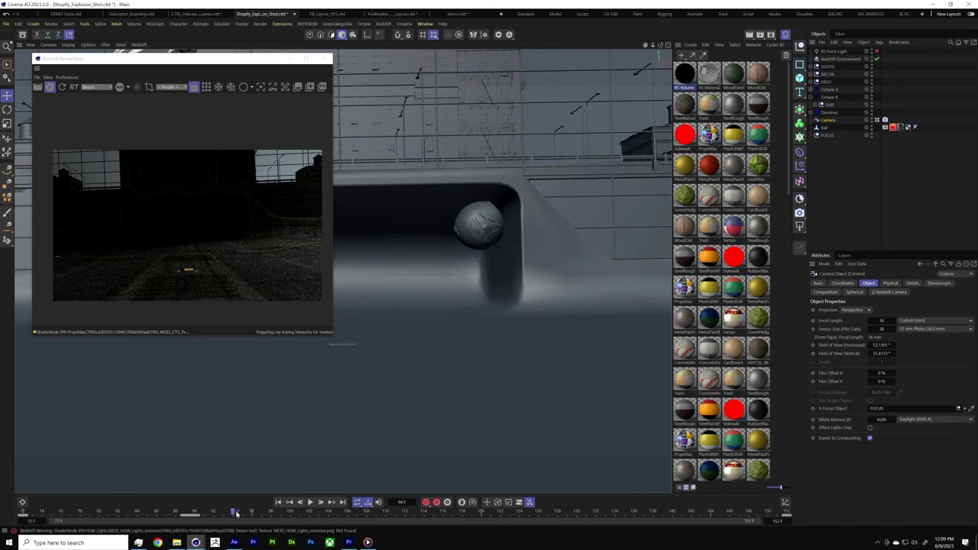
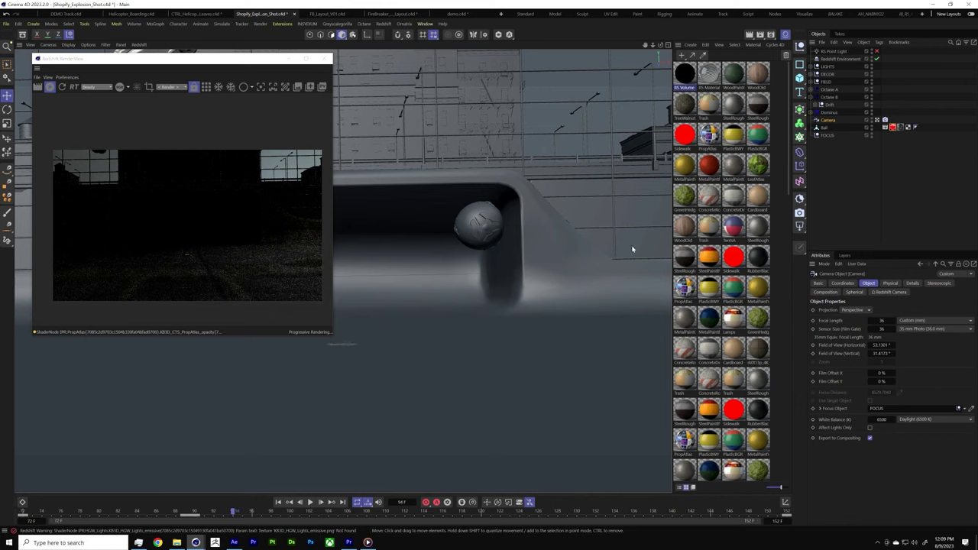
Step: Enable the RS Point Light for a warm tunnel glow, check Redshift Environment fog, close RenderView
click(877, 52)
click(835, 59)
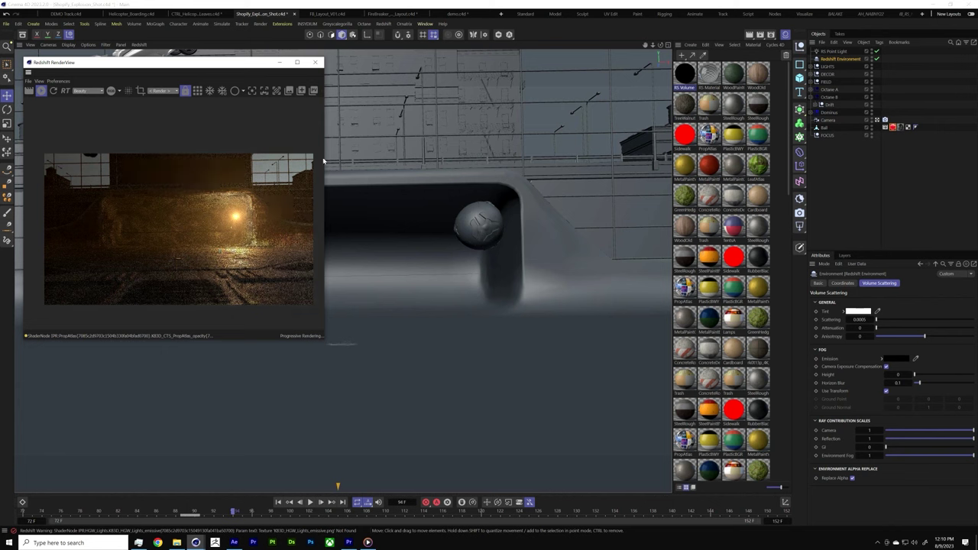
click(317, 62)
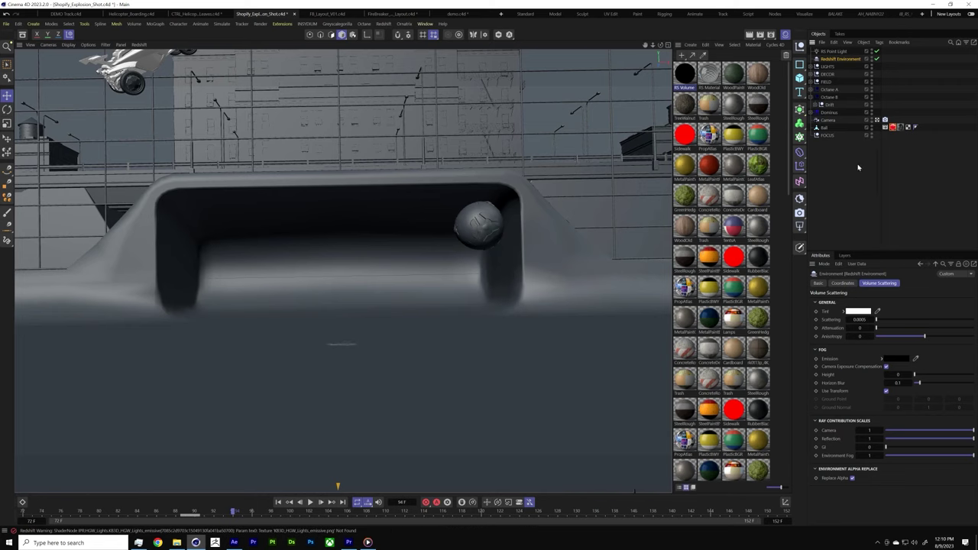
Step: Add a Cineware render tag to the Ball object
click(885, 132)
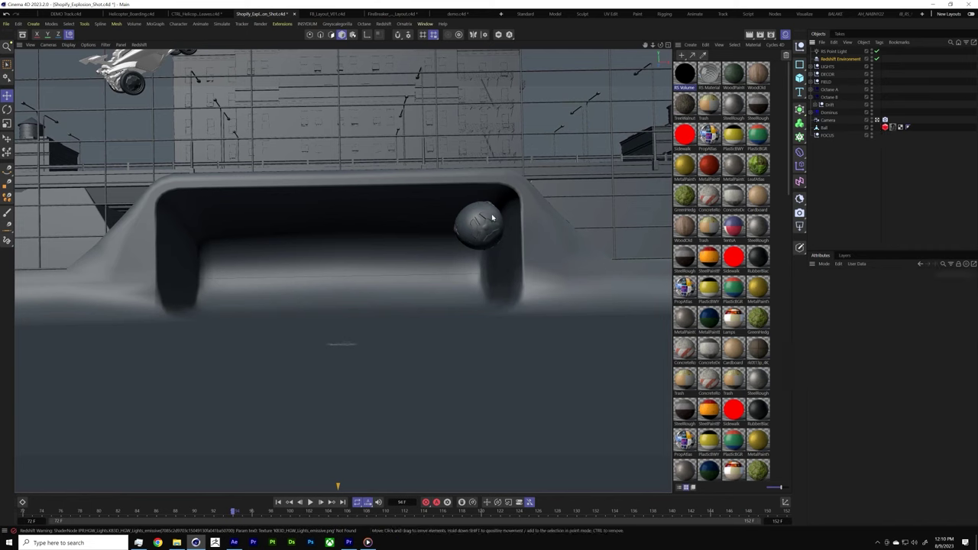
click(826, 128)
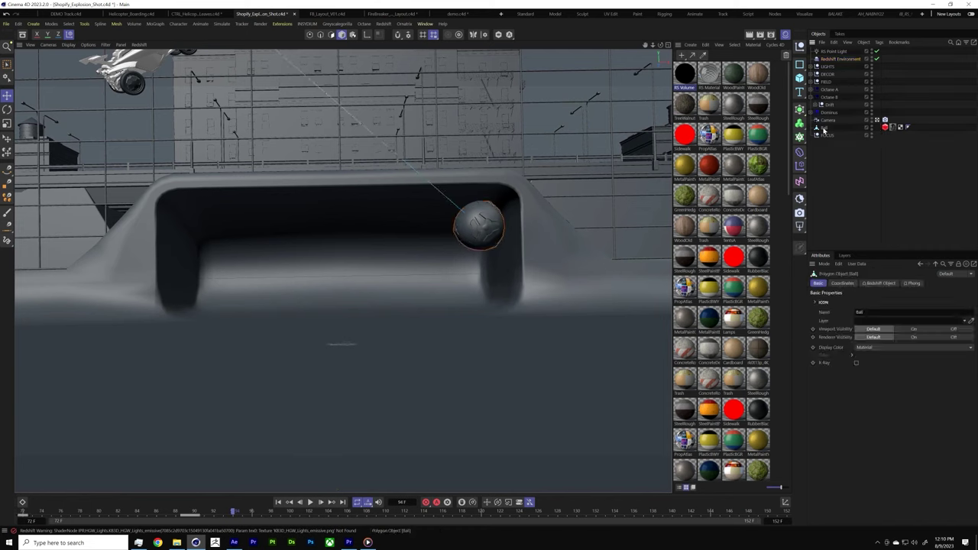
right_click(827, 130)
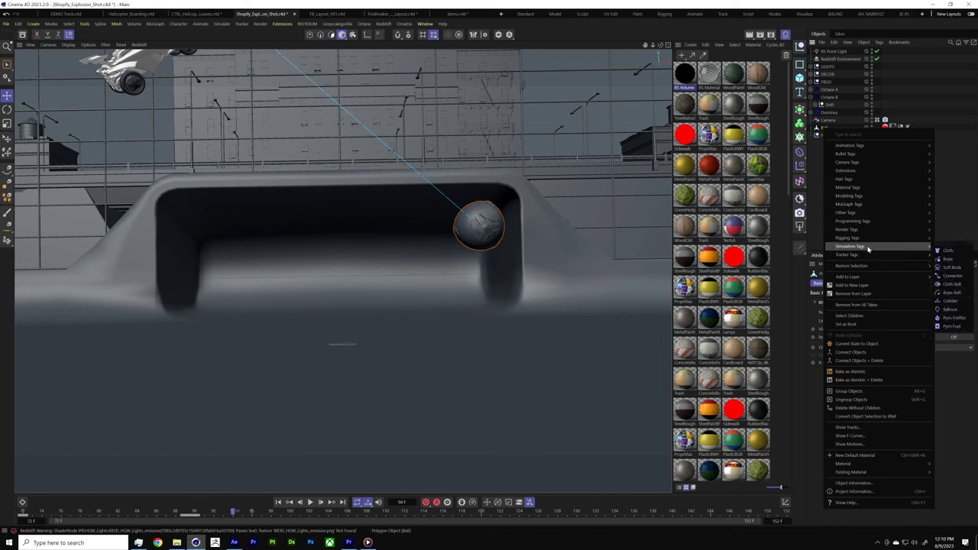
mouse_move(870, 239)
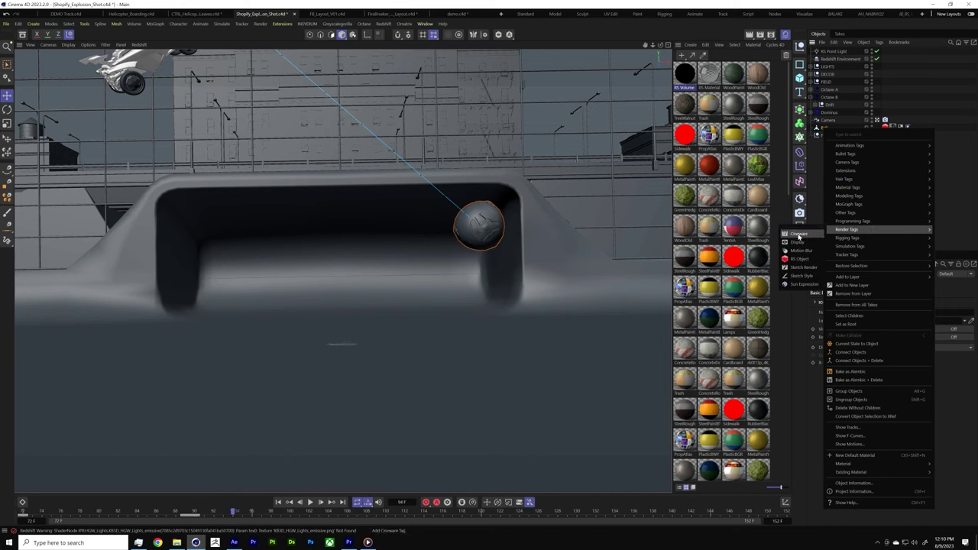
click(798, 234)
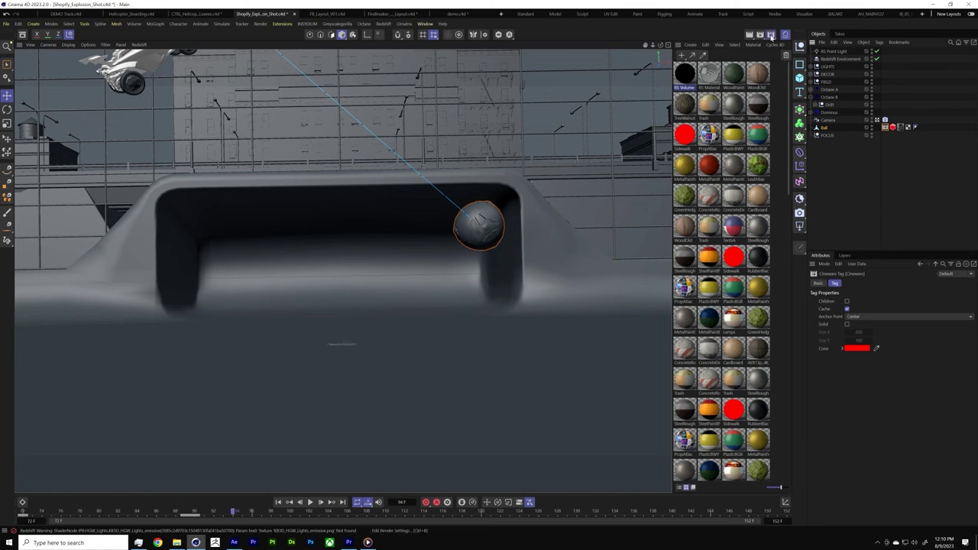
Step: In Render Settings > Save, keep After Effects as the target and save the project file
click(771, 36)
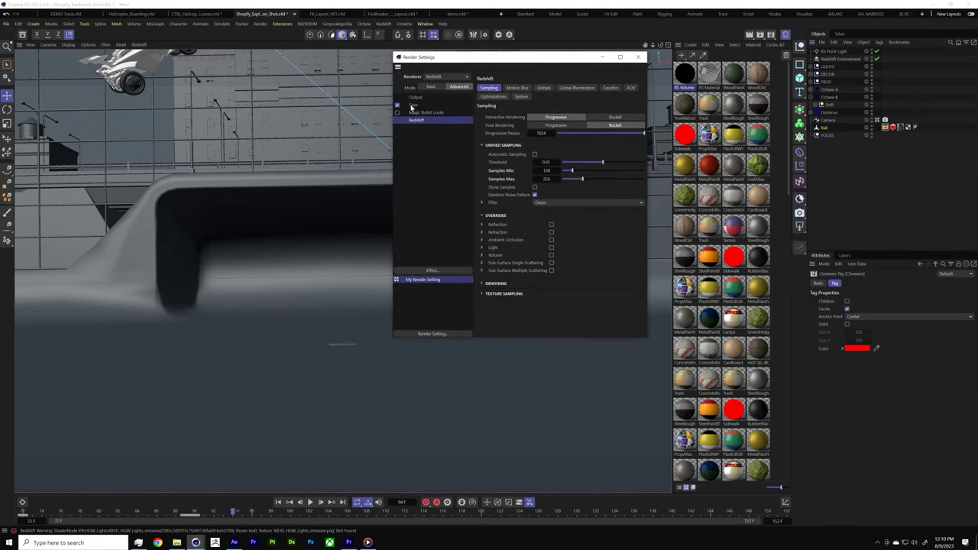
click(411, 106)
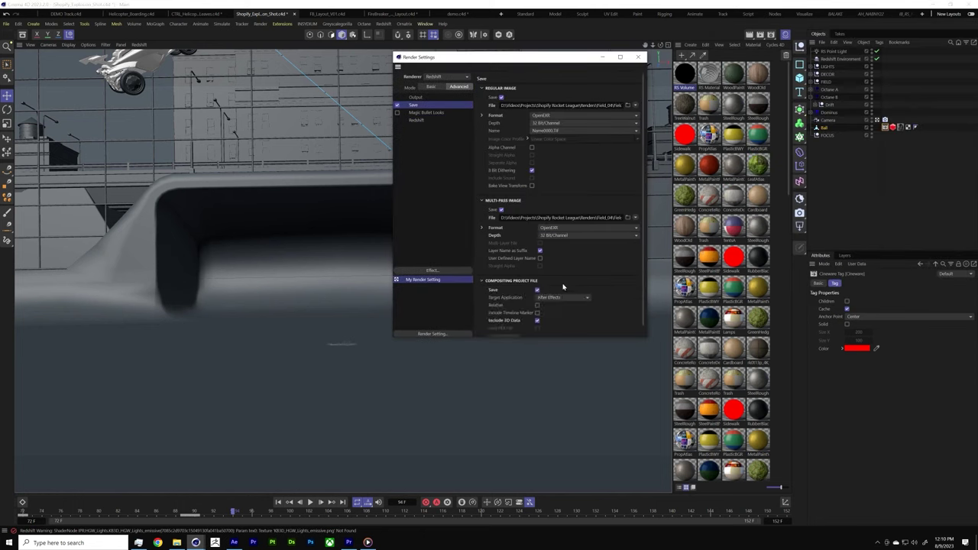
scroll(563, 286, down, 1)
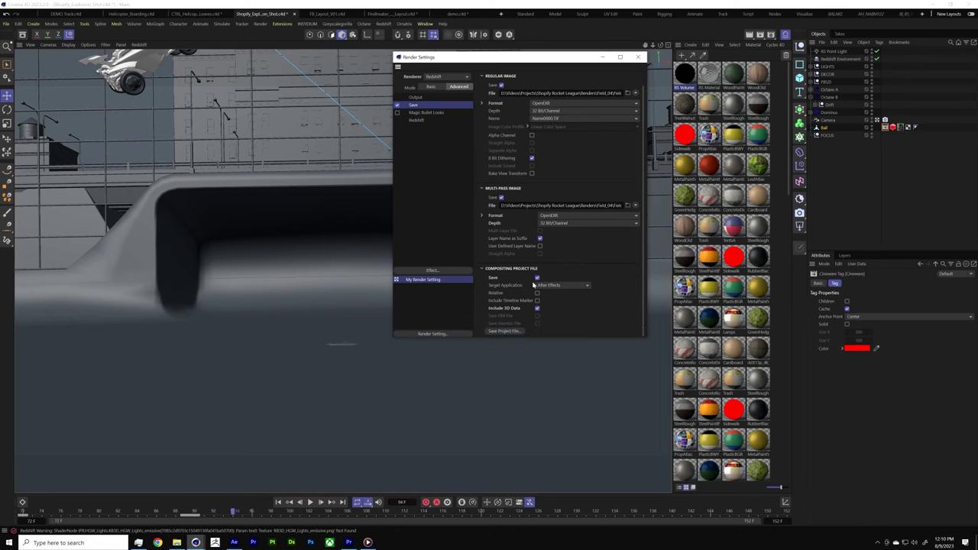
click(566, 285)
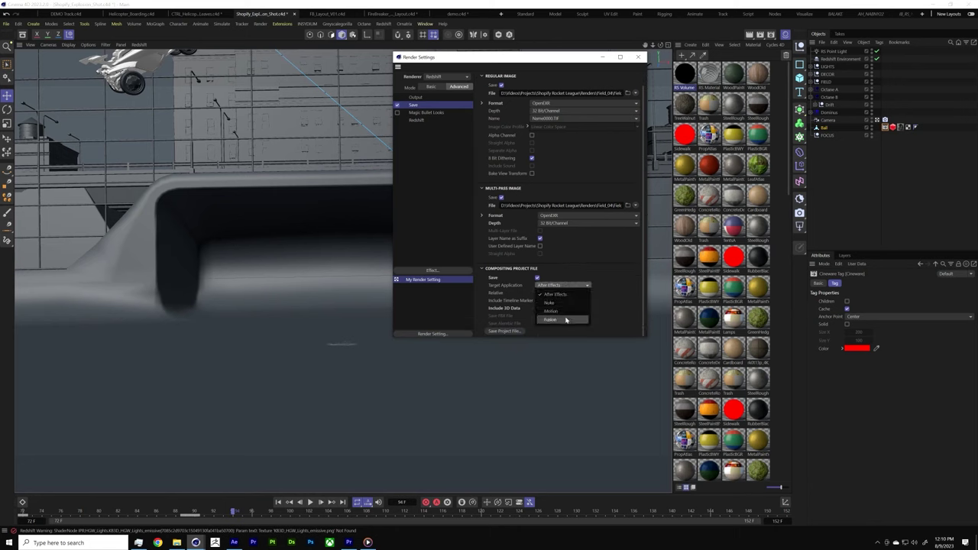
click(568, 295)
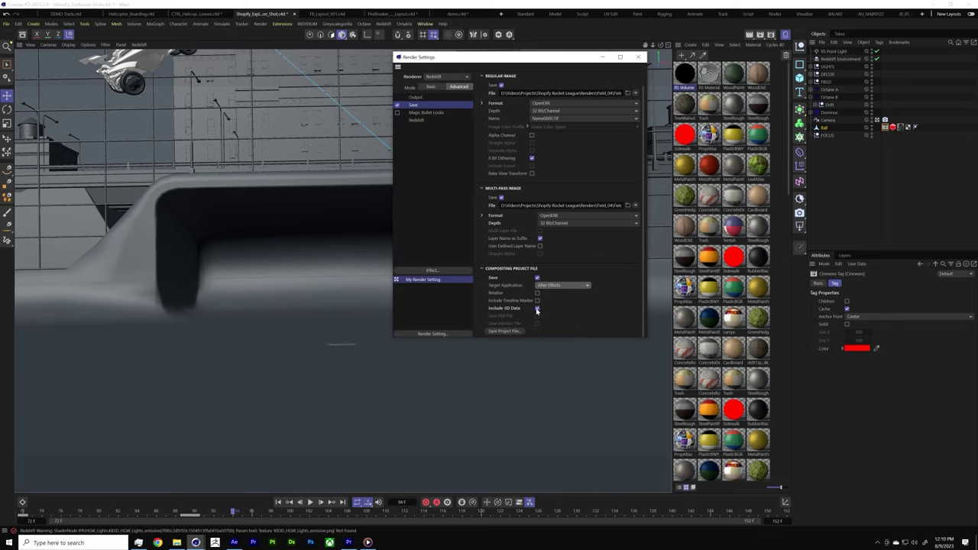
click(509, 331)
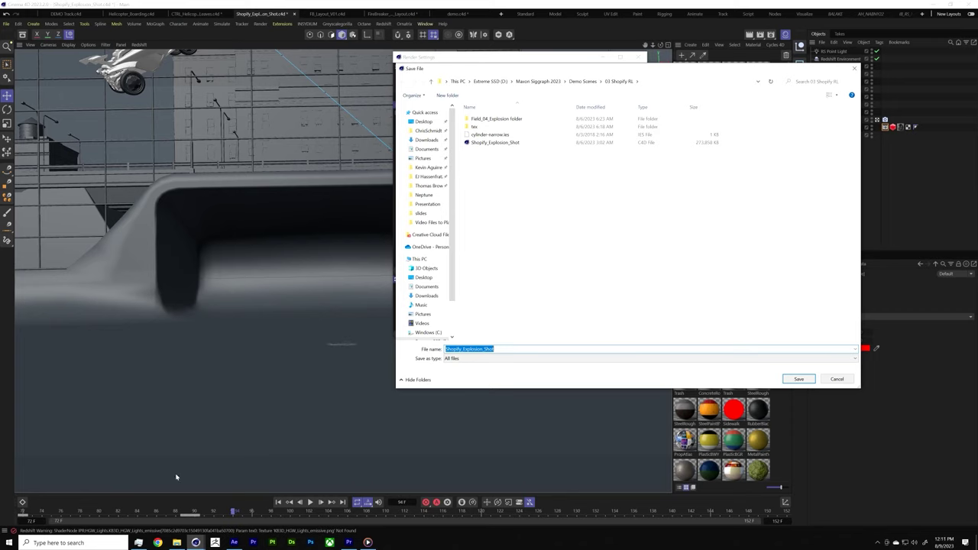
Step: Browse to Maxon Cinema 4D R25\Exchange Plugins\aftereffects\Importer\Win\CS_CC, then close Explorer and the save dialog
click(177, 543)
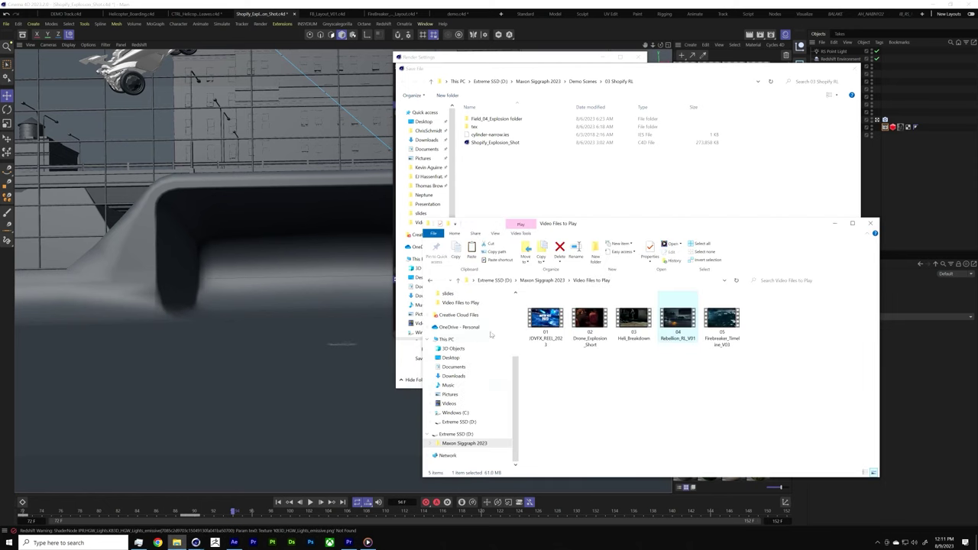
click(477, 413)
click(578, 335)
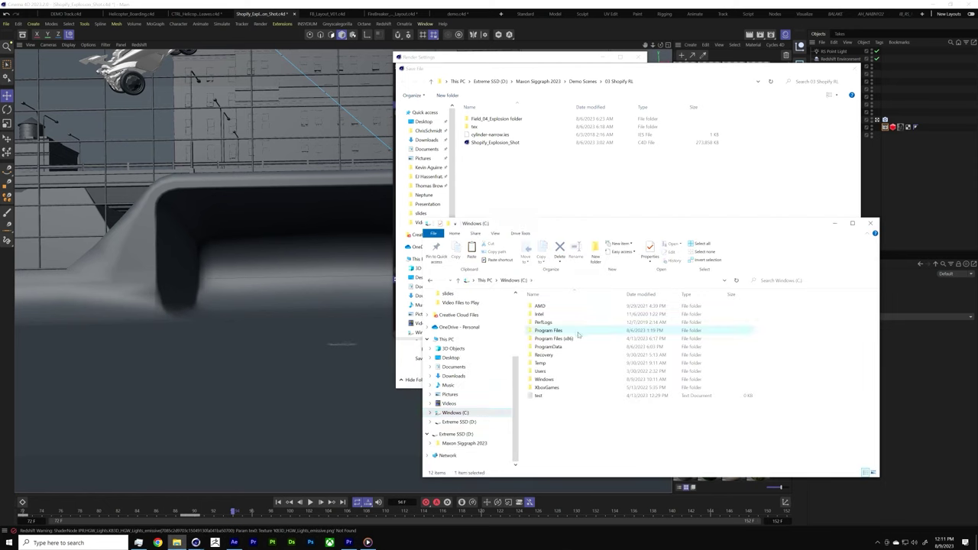
double_click(579, 333)
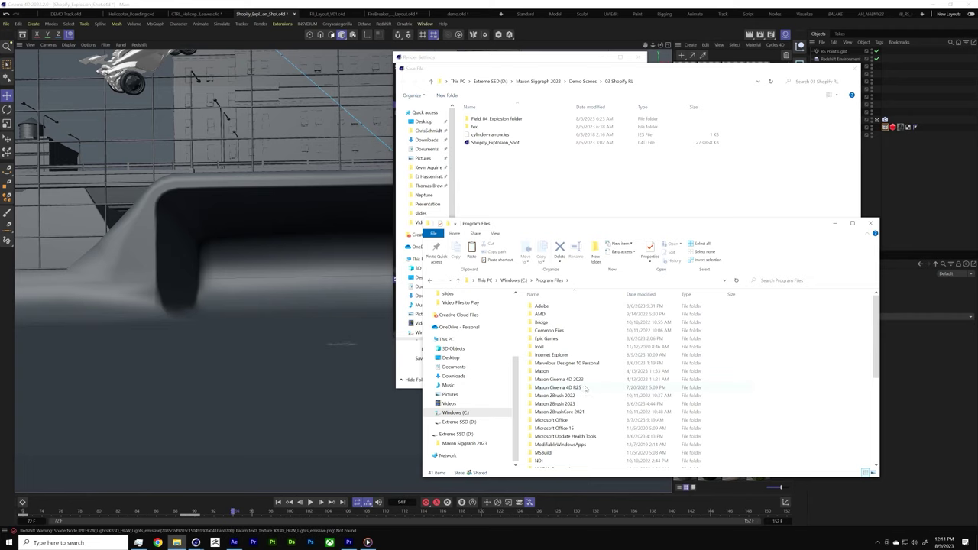
double_click(582, 388)
double_click(556, 314)
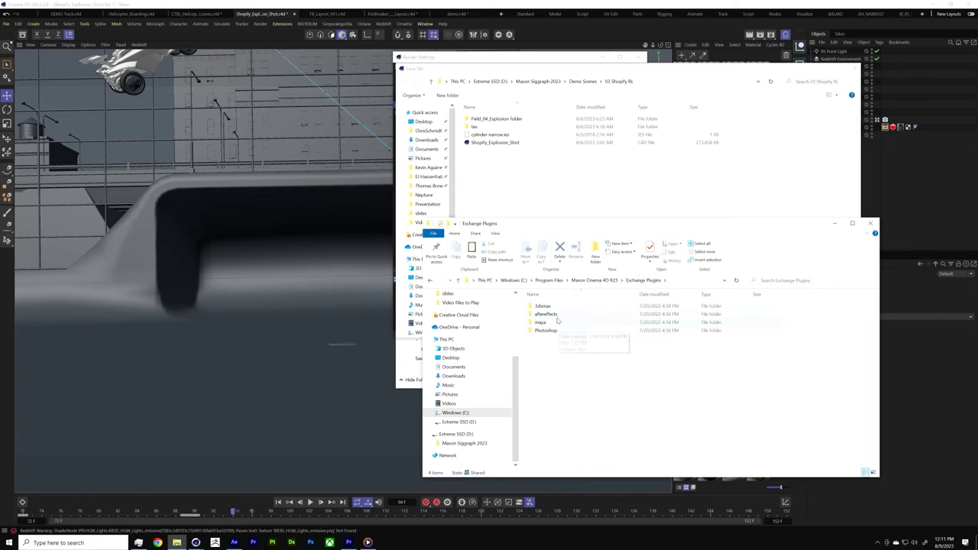
double_click(556, 315)
double_click(560, 307)
double_click(559, 307)
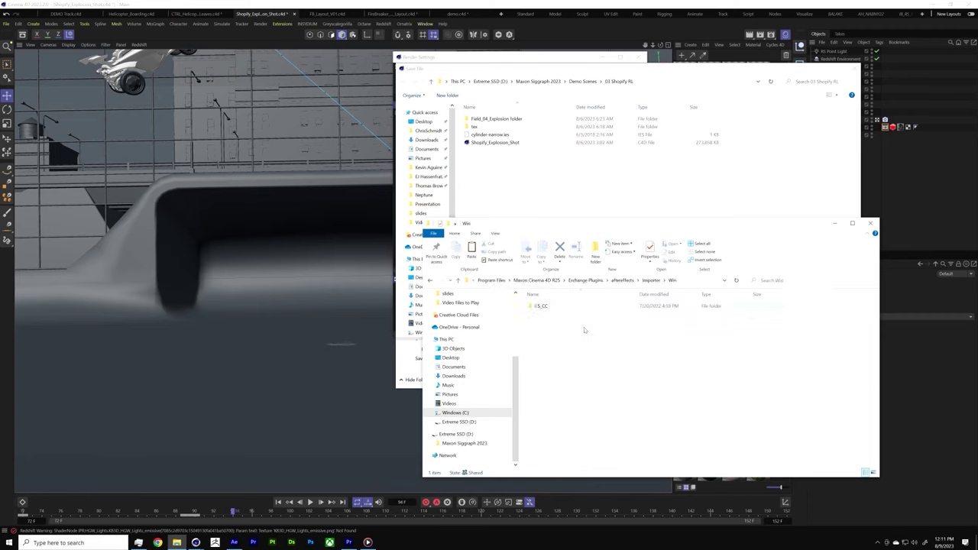
double_click(543, 307)
click(870, 224)
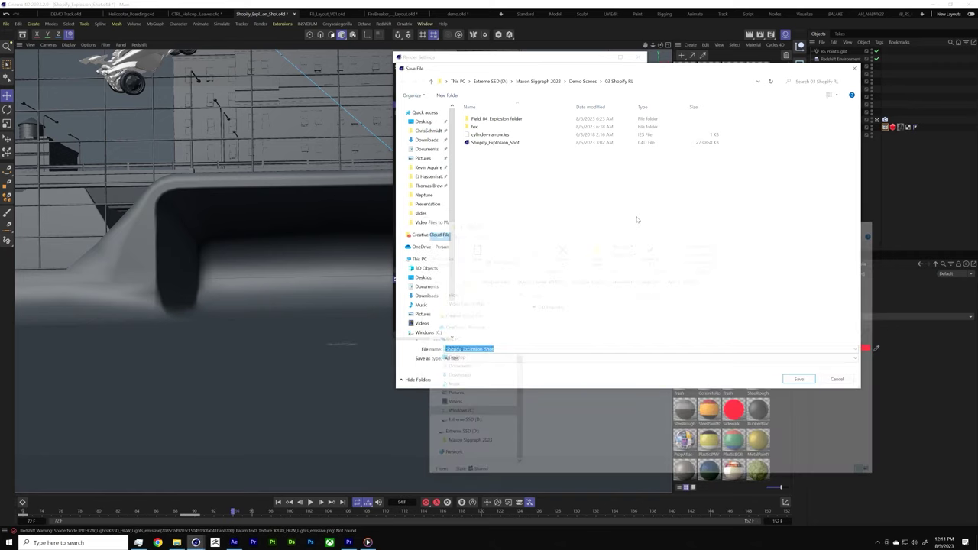
click(853, 69)
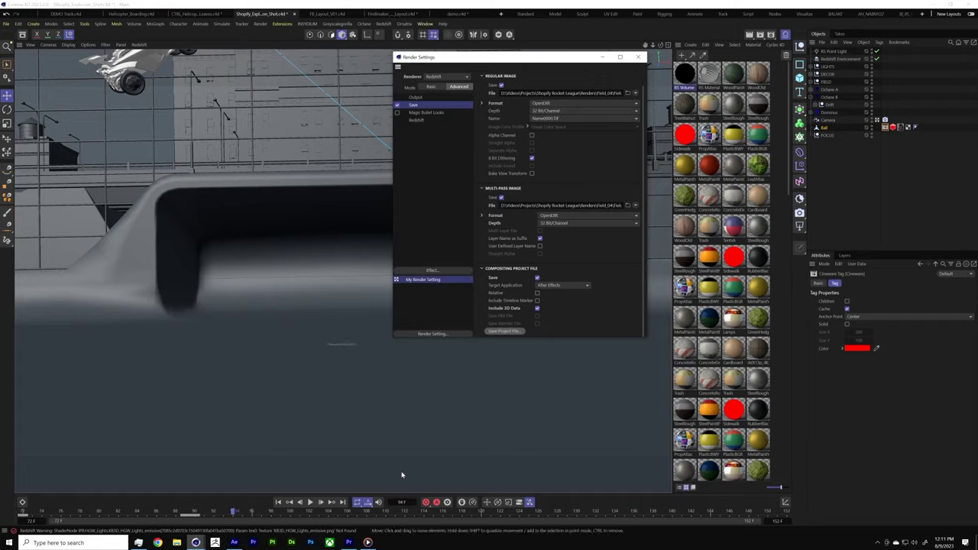
Step: In After Effects, close the helicopter project without saving changes
click(234, 542)
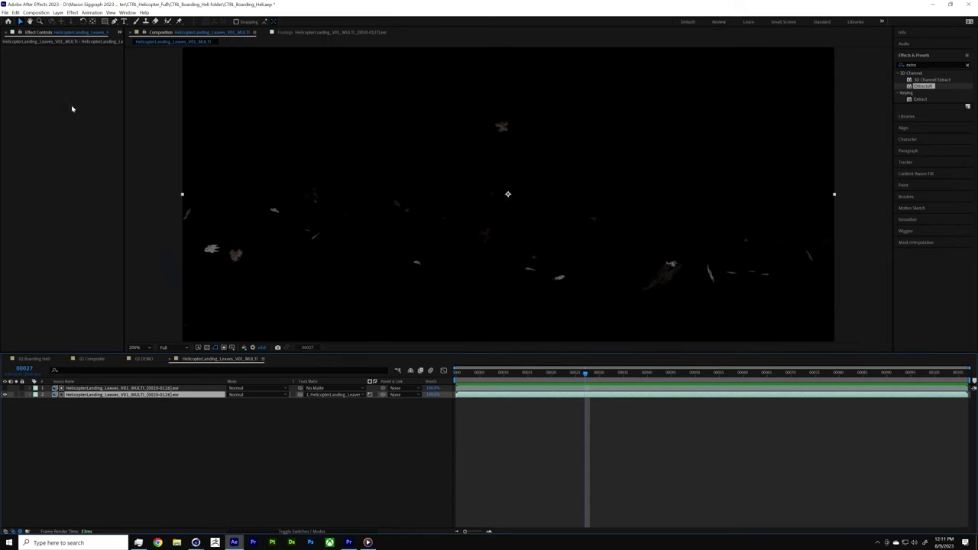
click(6, 13)
click(31, 37)
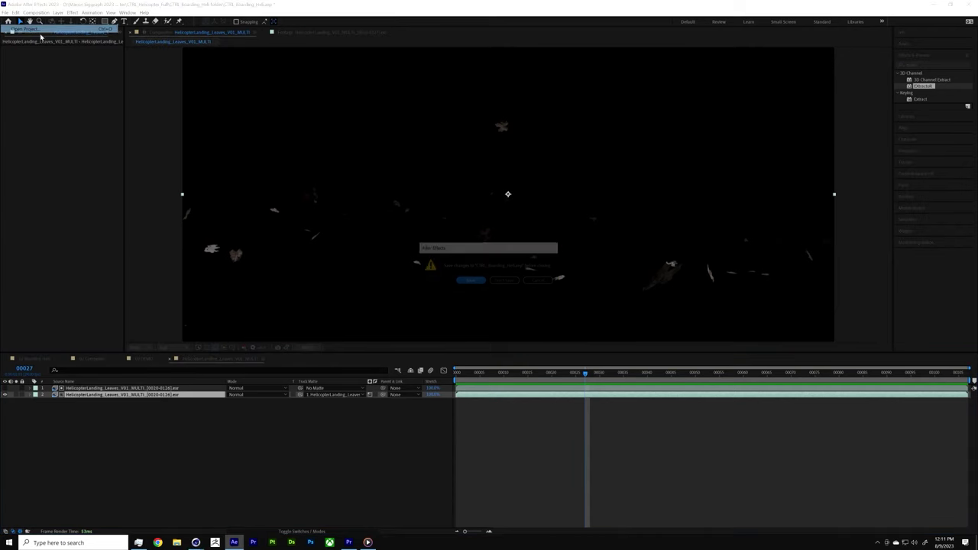
click(503, 280)
Step: Open Field_04_Explosion.aep from Demo Scenes\03 Shopify RL and dismiss the missing effects warning
click(159, 35)
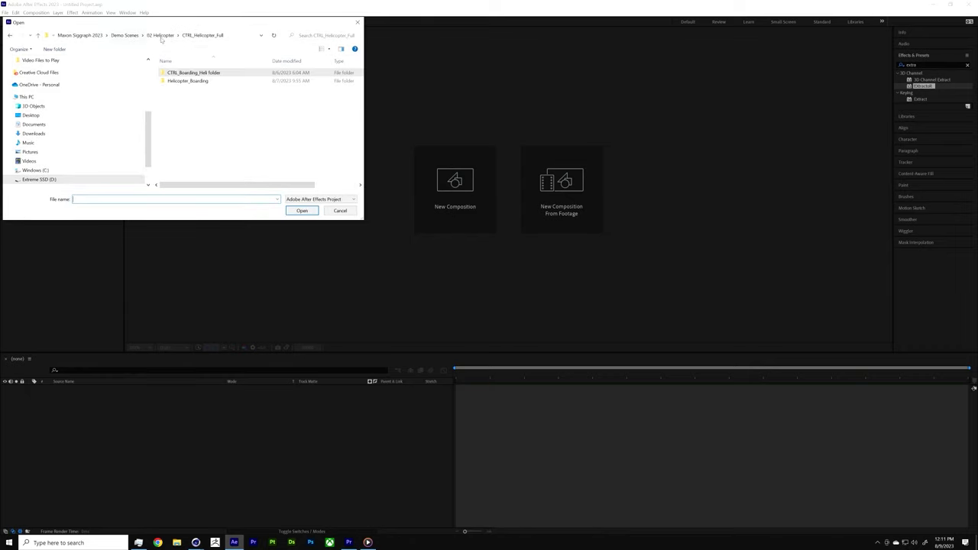
click(166, 36)
click(168, 36)
double_click(194, 90)
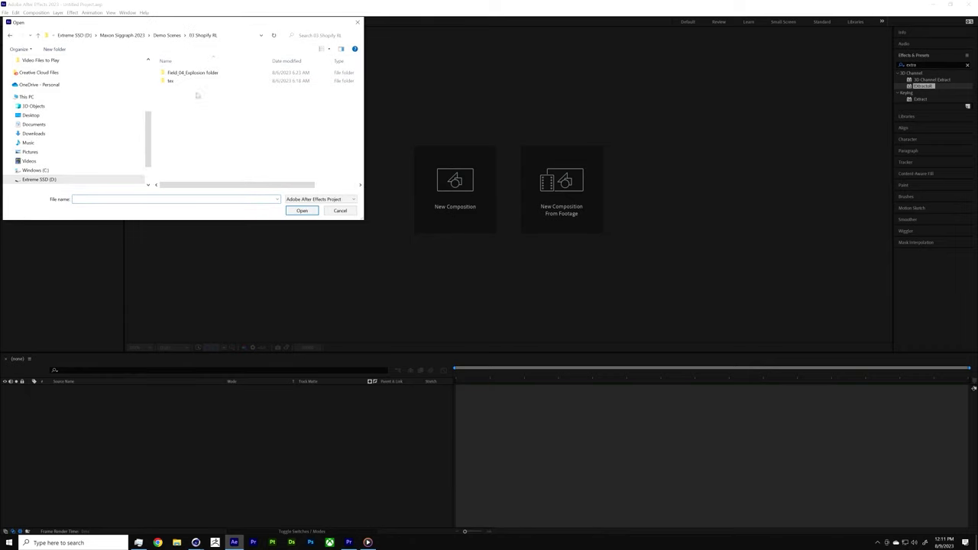
double_click(187, 74)
click(187, 88)
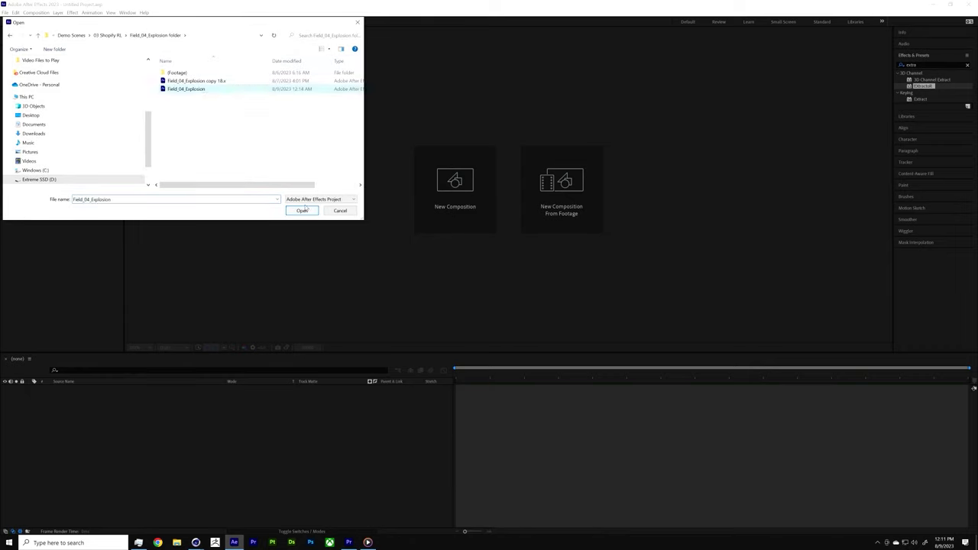
click(310, 211)
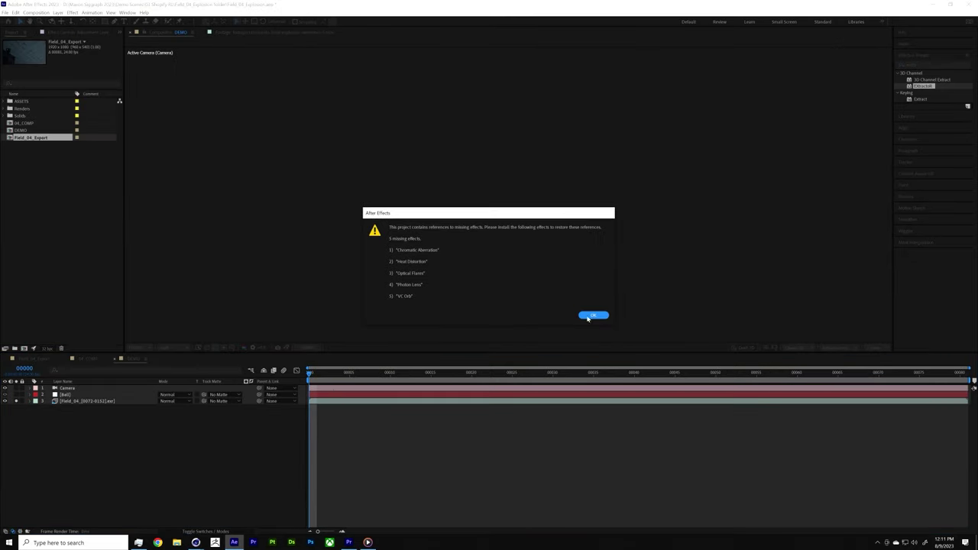
click(590, 316)
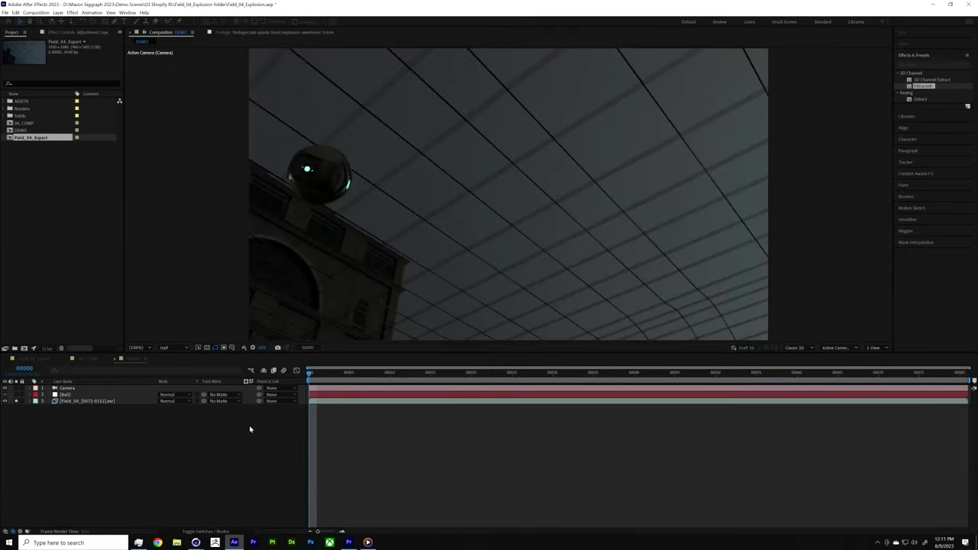
Step: Scrub and play the DEMO comp's camera move through frame 35, ending near frame 20
click(67, 395)
drag(341, 376, 454, 392)
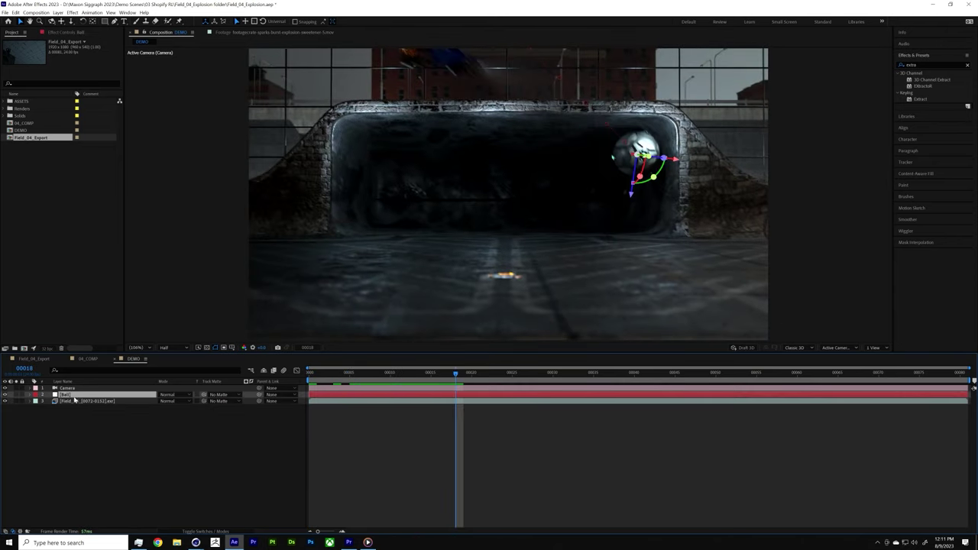
click(67, 389)
drag(456, 379, 374, 392)
click(267, 431)
key(space)
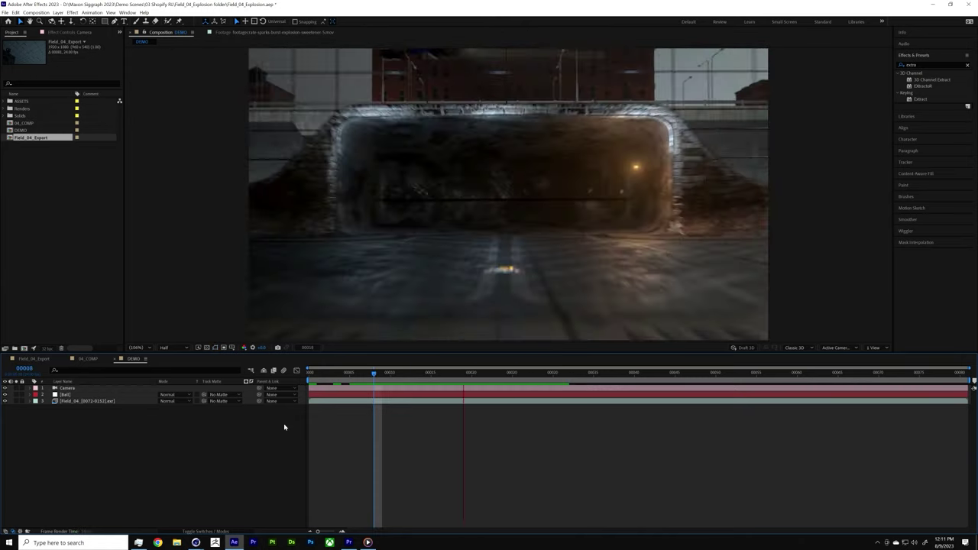
key(space)
key(space)
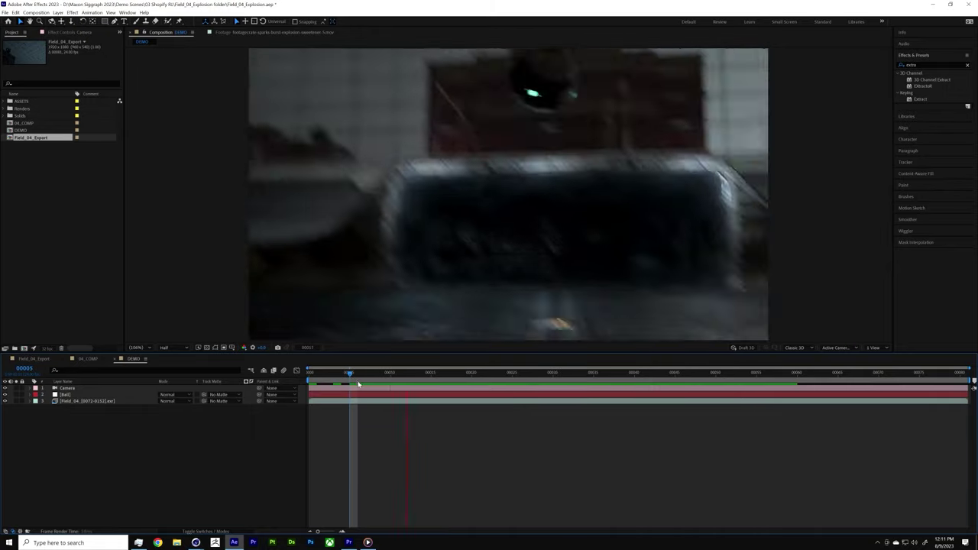
key(space)
drag(565, 384, 474, 390)
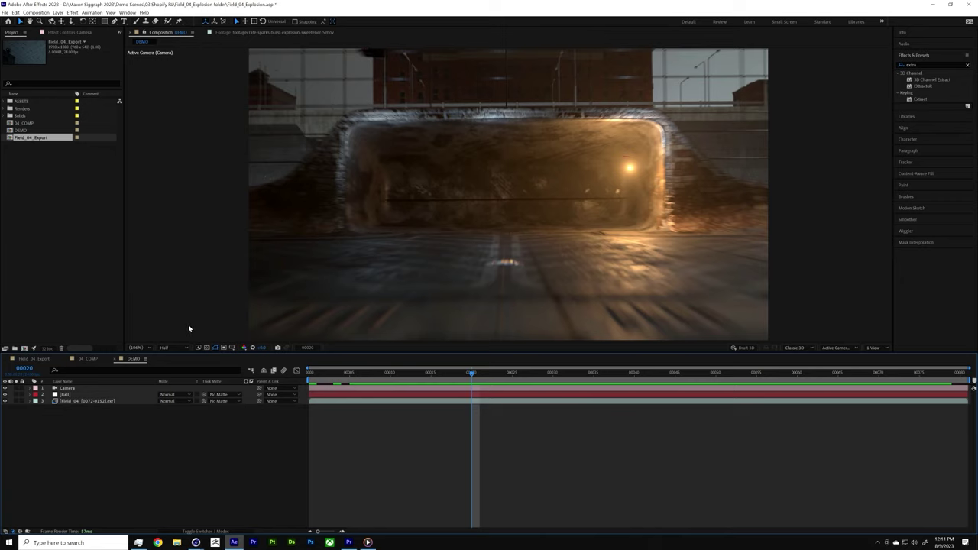
Step: Expand the ASSETS folder in the Project panel to show the explosion footage
click(9, 109)
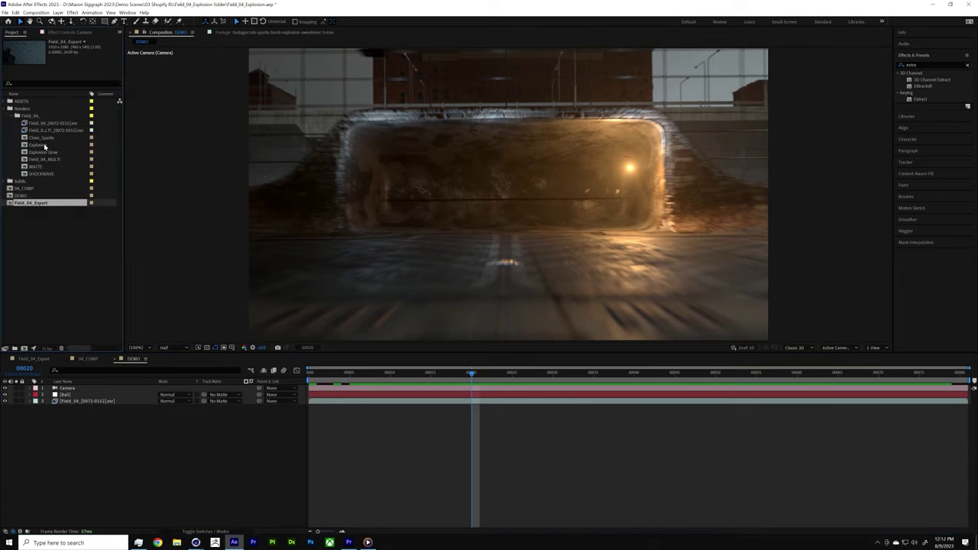
click(9, 108)
click(9, 101)
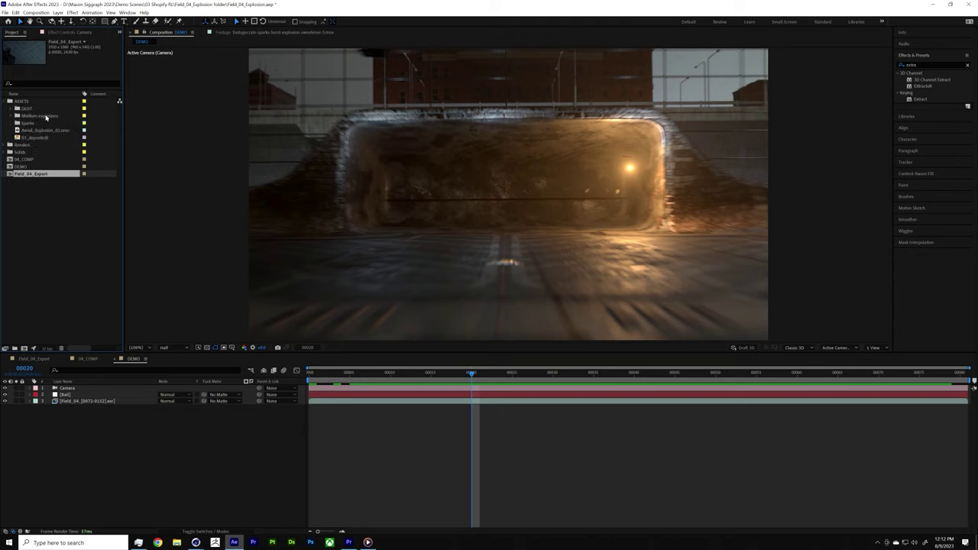
Step: Add Aerial_Explosion_01.mov to the DEMO timeline as a 3D layer
drag(44, 132, 88, 387)
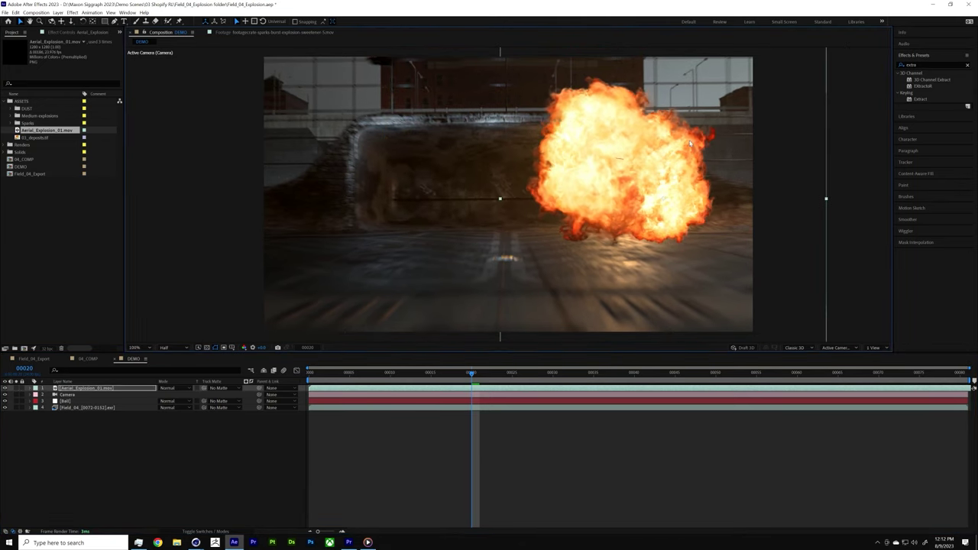
click(207, 531)
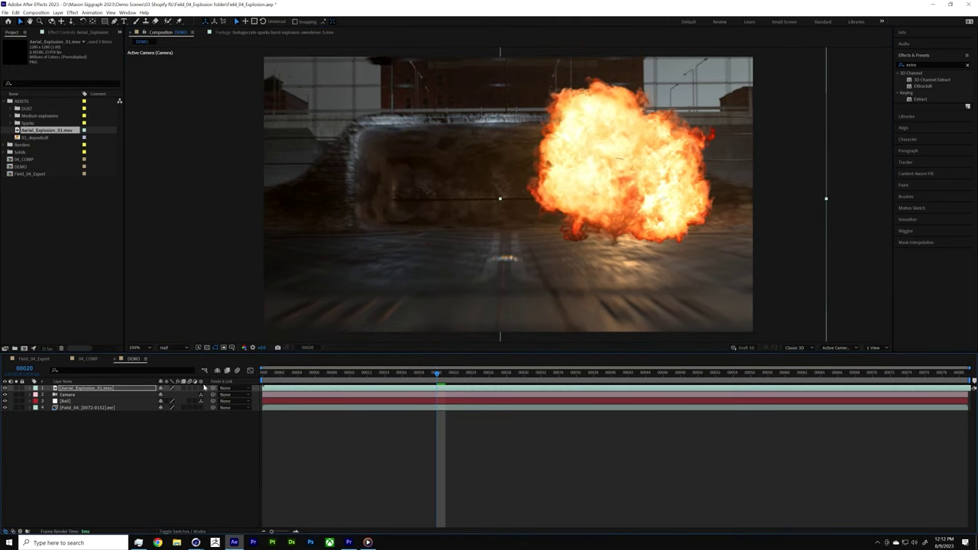
click(201, 389)
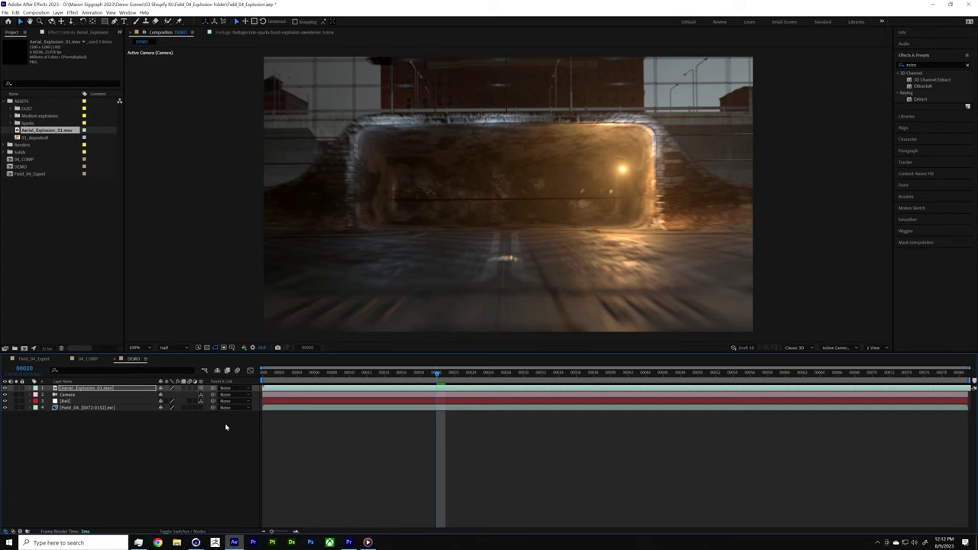
Step: Parent the explosion layer to Ball and rotate it to face the camera
drag(214, 389, 110, 406)
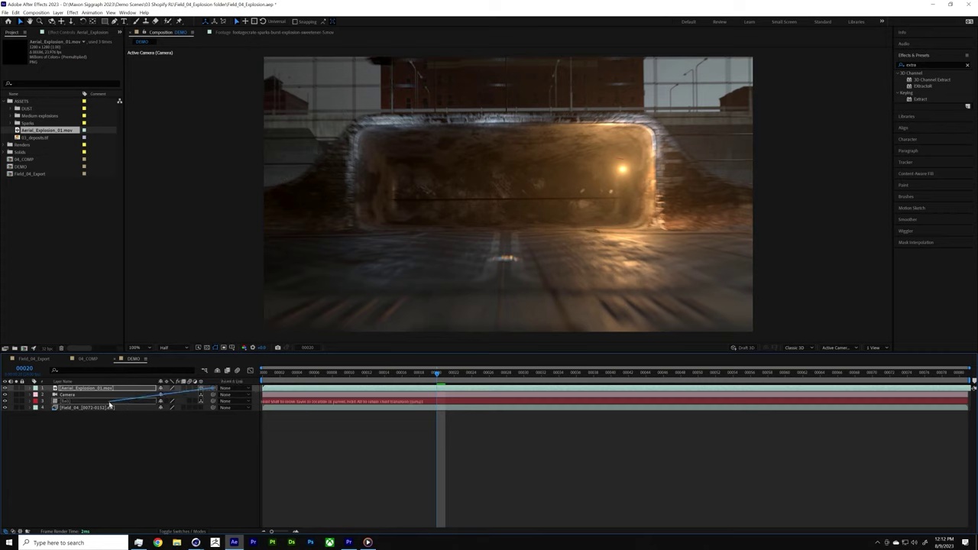
drag(110, 406, 111, 406)
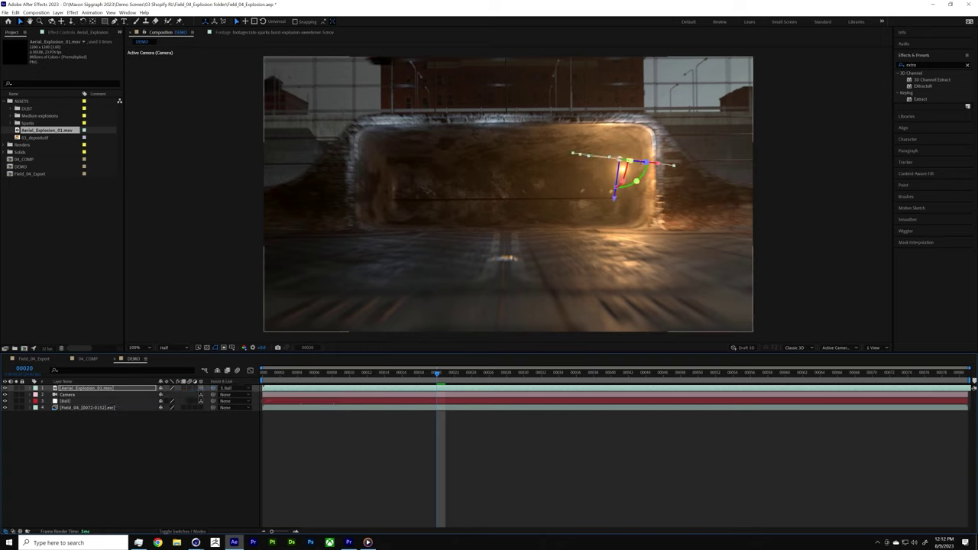
key(w)
drag(621, 149, 749, 318)
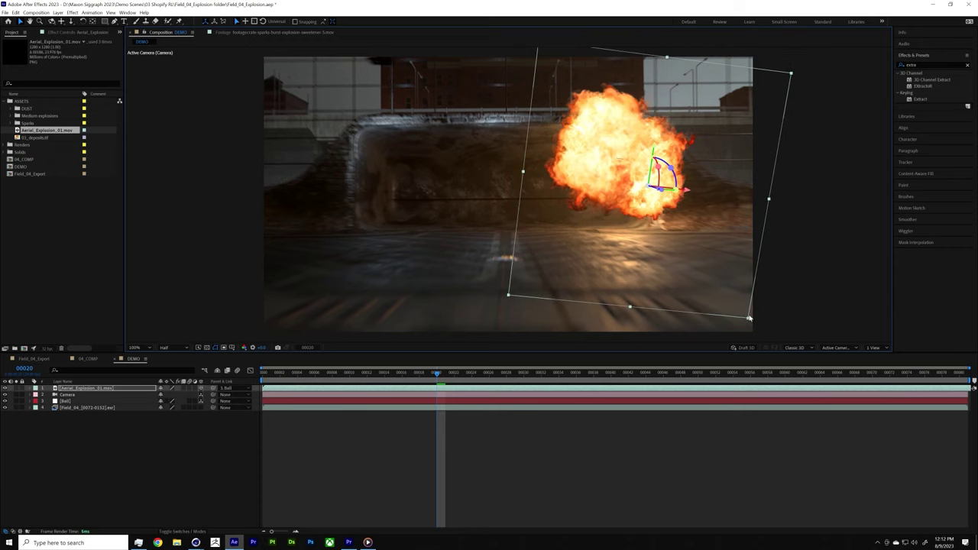
Step: Set the explosion layer's blend mode to Screen after trying Add
click(183, 531)
click(170, 388)
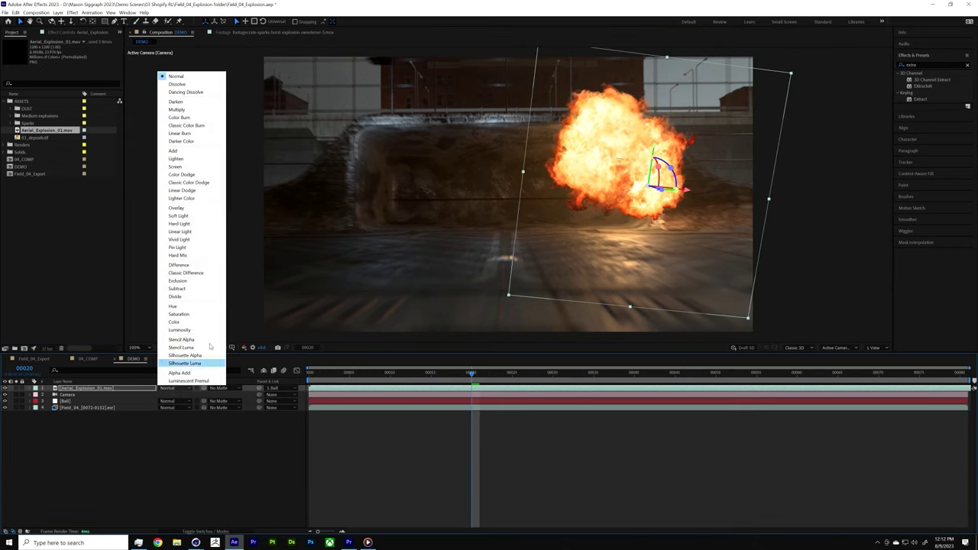
click(203, 156)
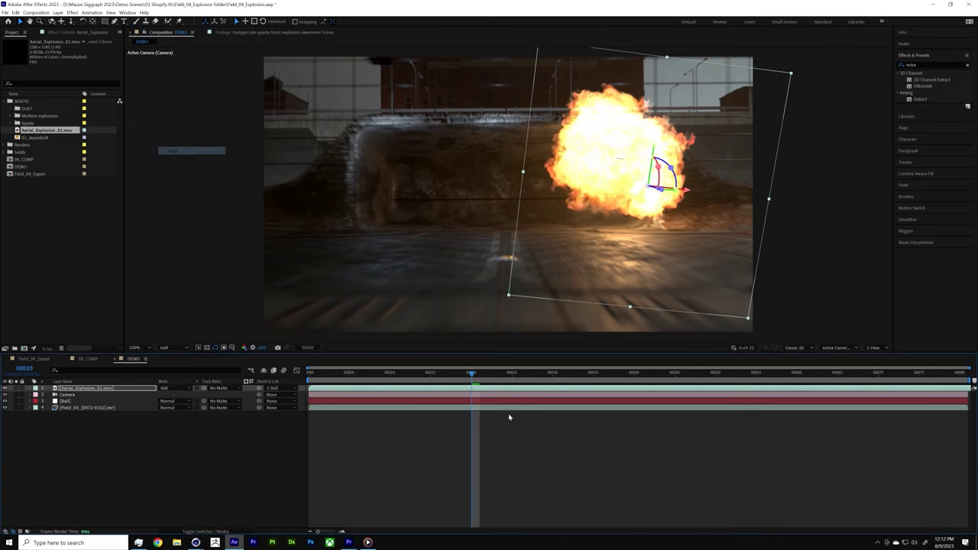
click(170, 388)
click(176, 166)
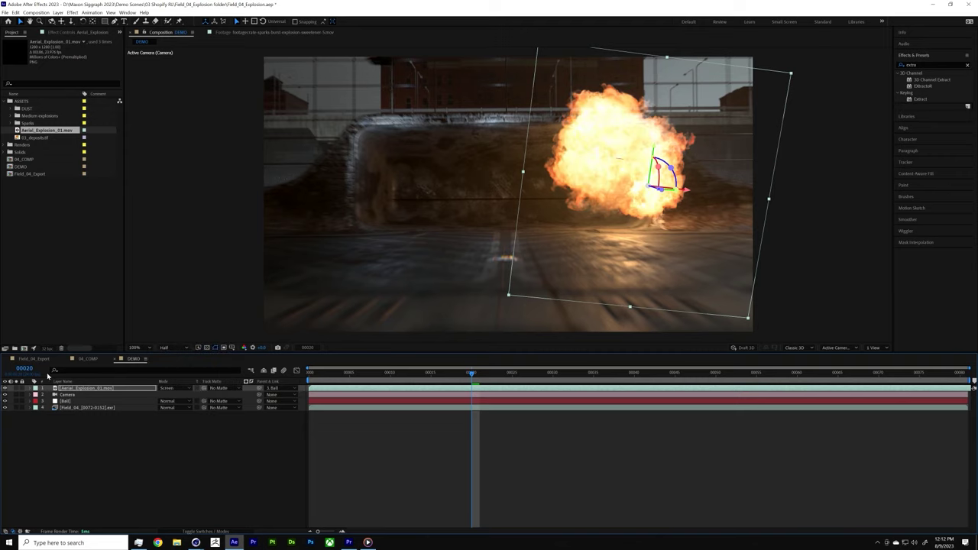
right_click(81, 388)
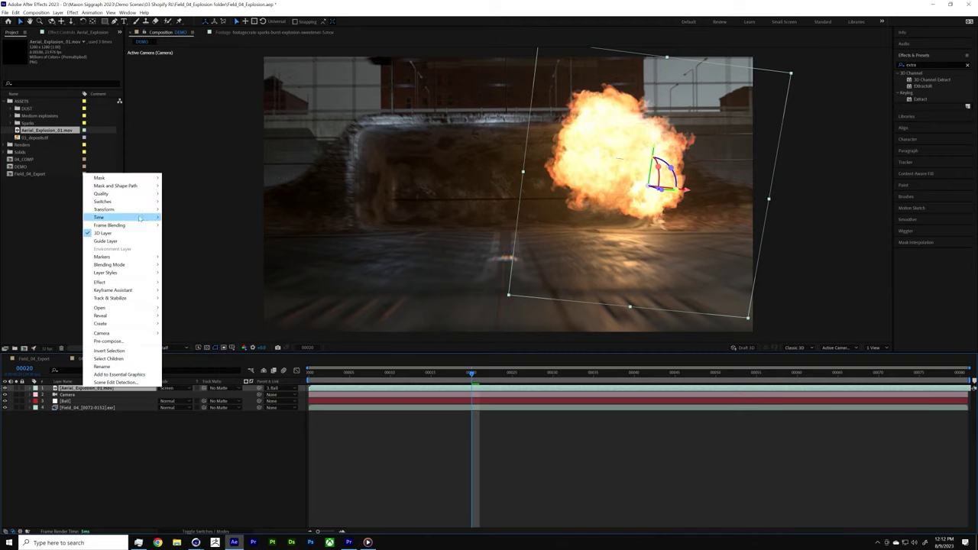
Step: Time-stretch the explosion layer to 50% and shift it later in the shot
mouse_move(122, 217)
click(202, 233)
text(50)
key(Return)
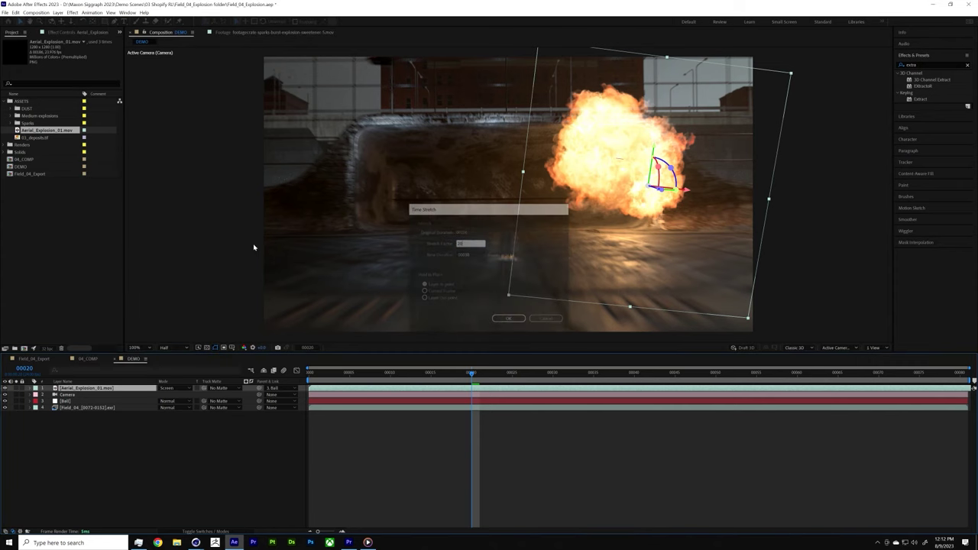
drag(414, 388, 561, 405)
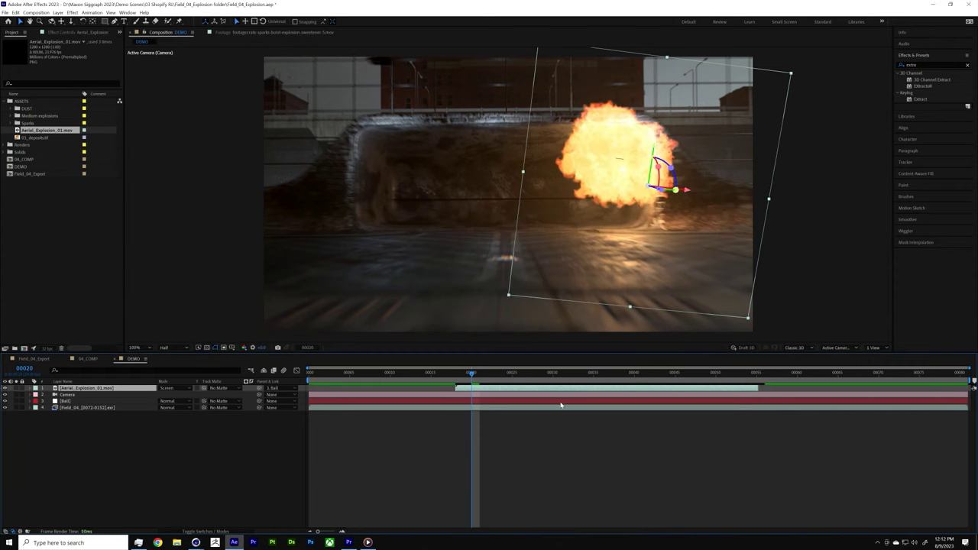
Step: Preview the delayed explosion from frame 9 to around frame 30, then open Field_04_Export
drag(441, 377, 464, 374)
key(space)
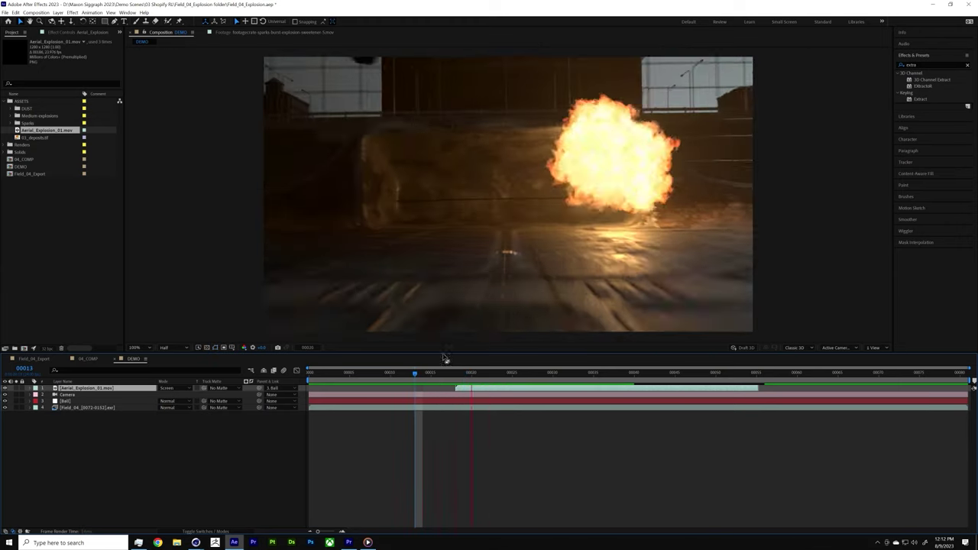
key(space)
click(382, 373)
key(space)
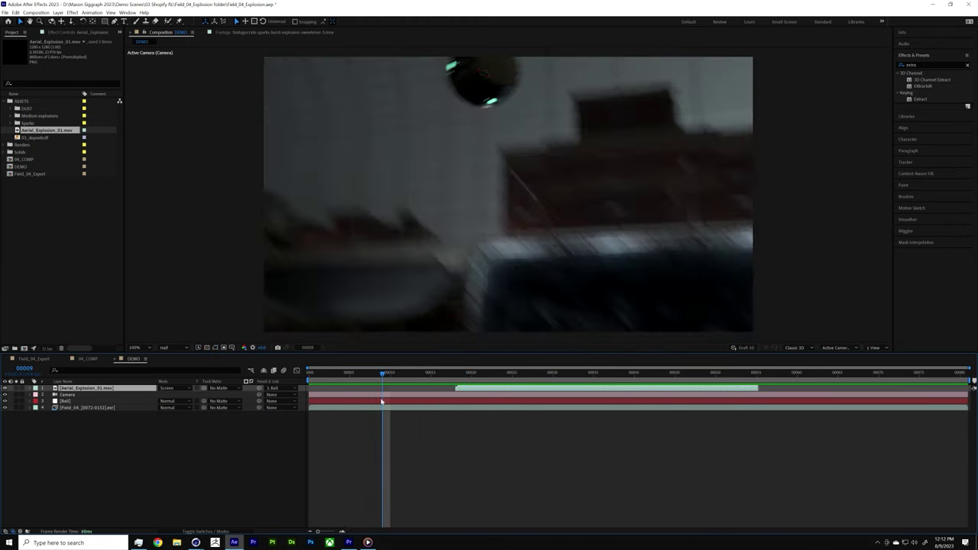
key(space)
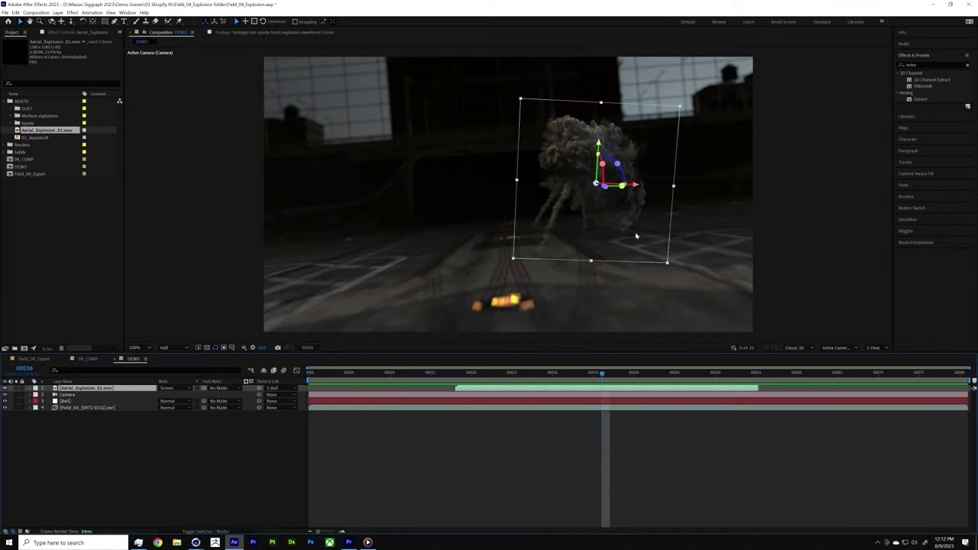
drag(602, 370, 554, 388)
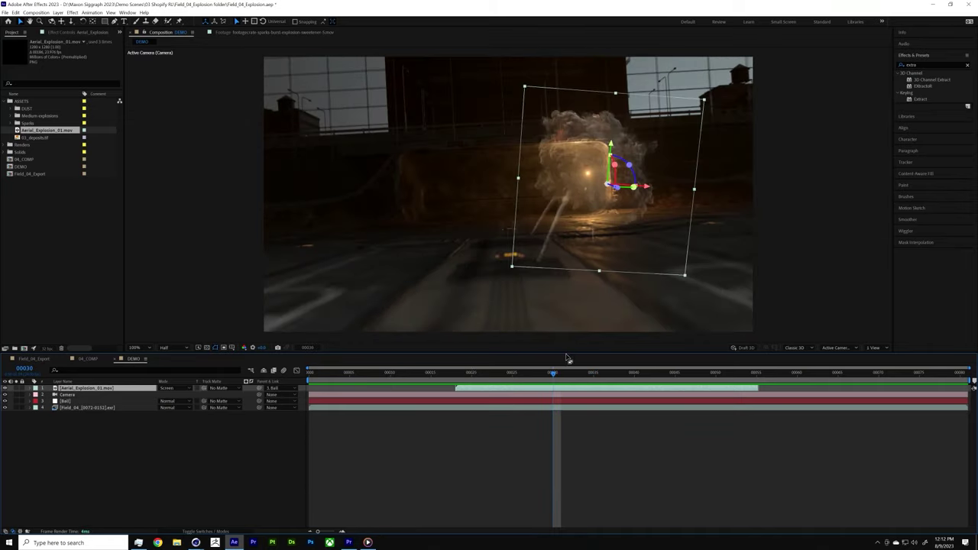
click(35, 359)
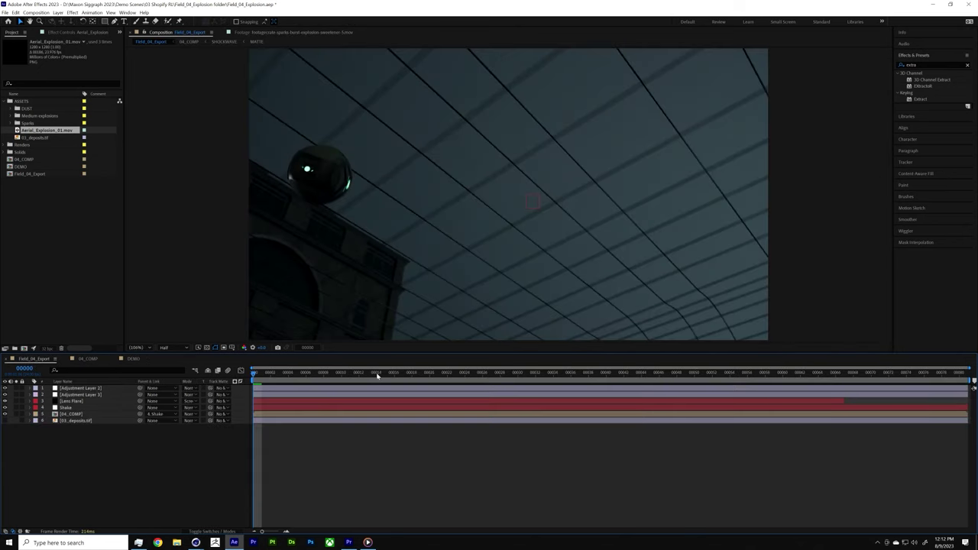
Step: Open the 04_COMP composition and play its ball explosion from frame 18
click(93, 359)
click(575, 376)
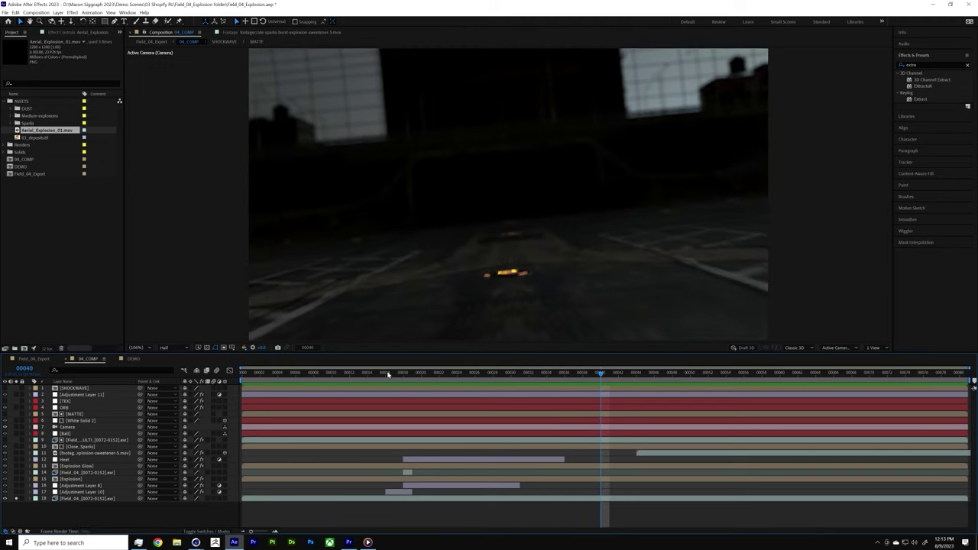
click(395, 374)
key(Page_Down)
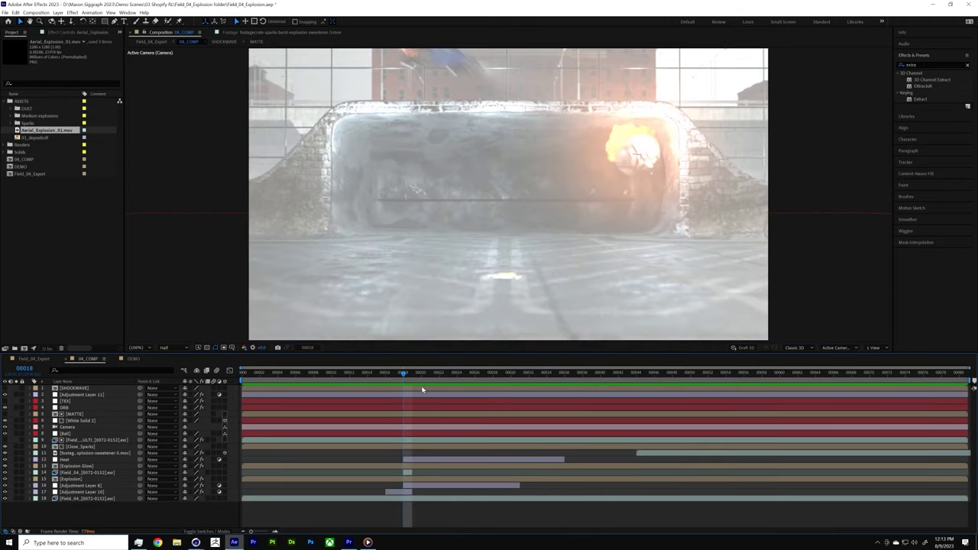
key(space)
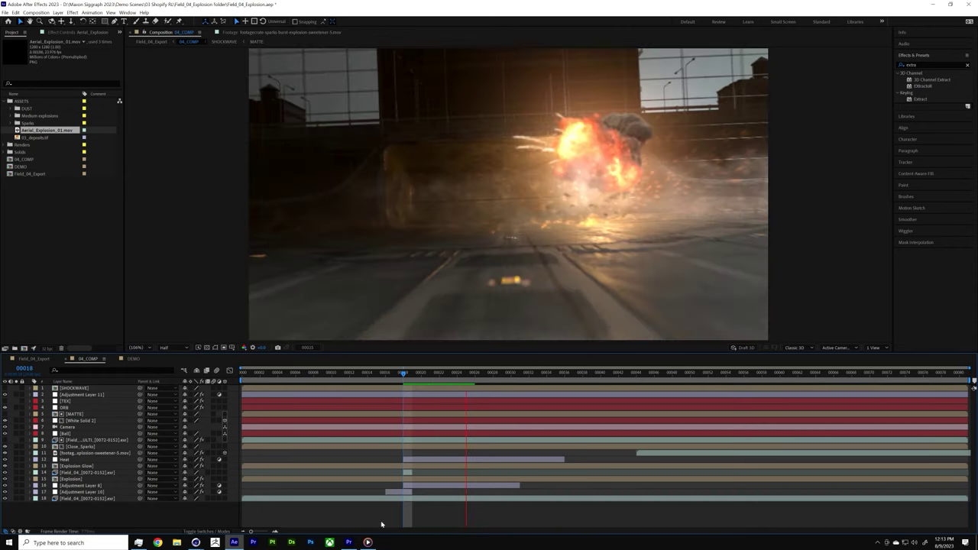
Step: Play and step through the reel's explosion shot from 00:04:17 in Premiere Pro
click(349, 542)
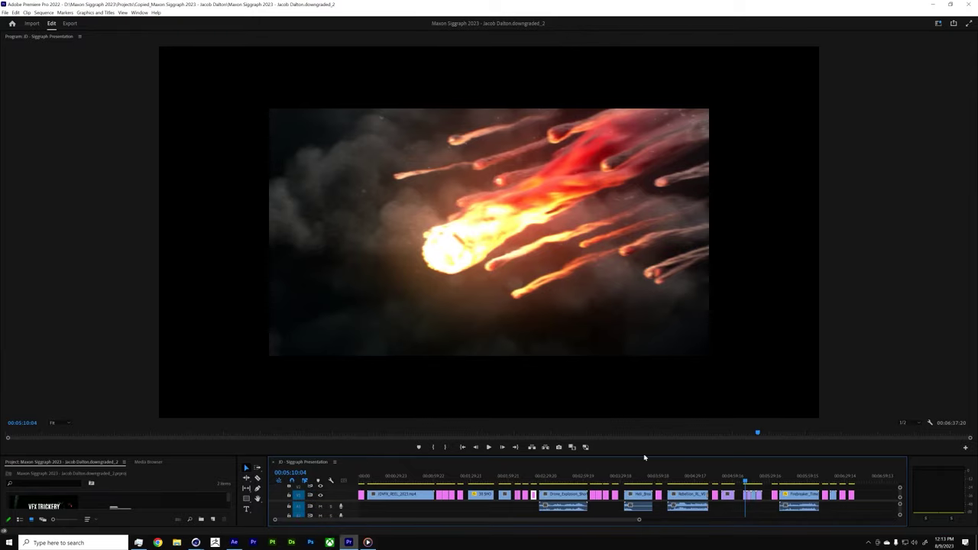
click(688, 484)
click(681, 483)
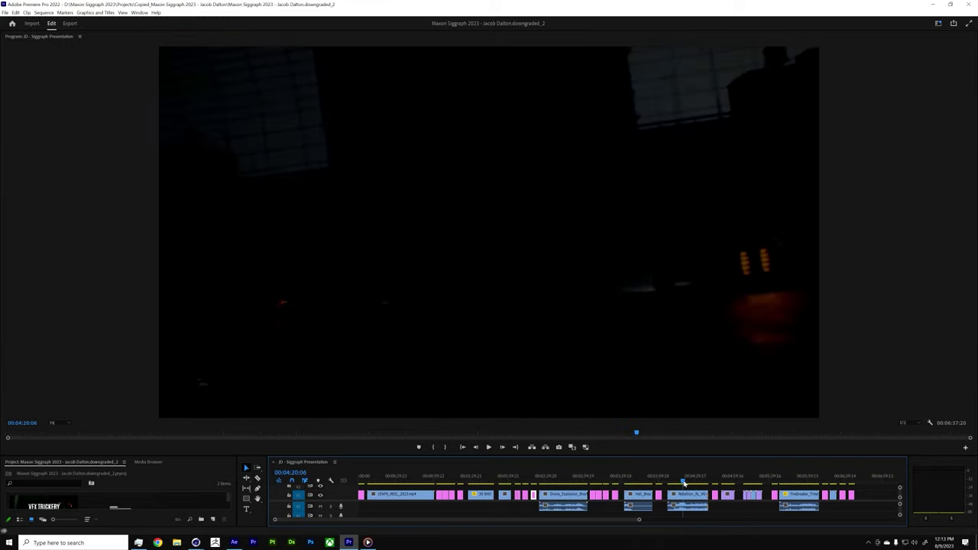
key(space)
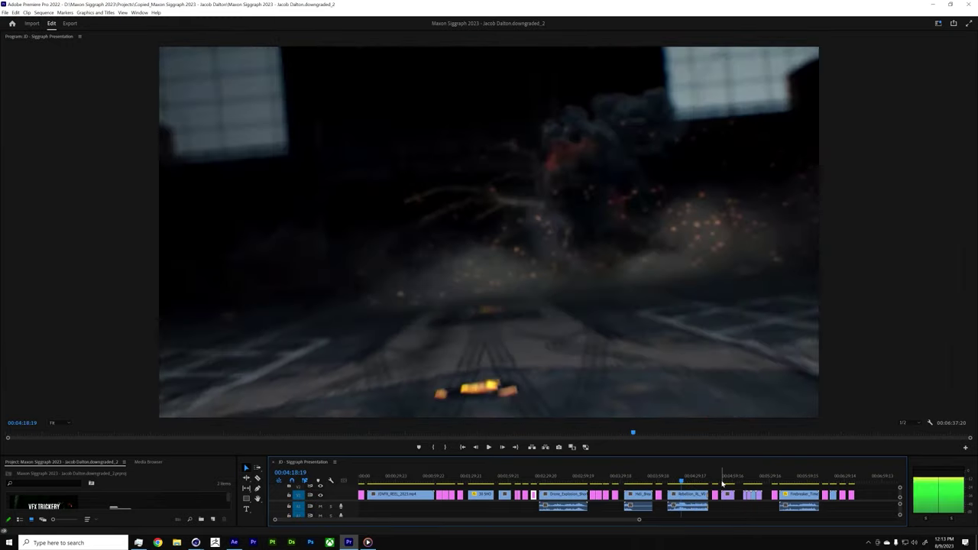
key(space)
key(Left)
key(Left)
key(Left)
key(Left)
key(Left)
key(Left)
key(Left)
key(Left)
key(Left)
key(Left)
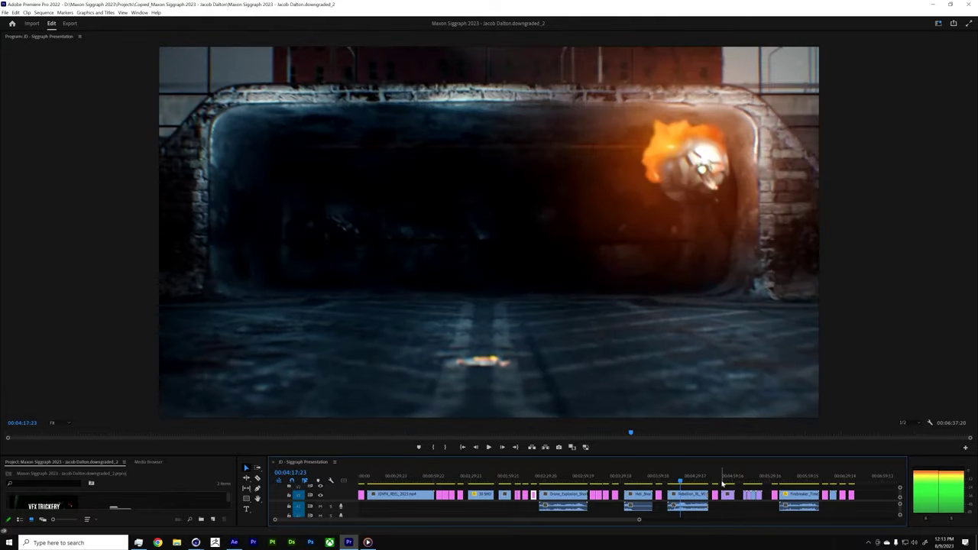
key(Right)
key(Right)
key(Right)
key(Right)
key(Right)
key(Right)
key(Right)
key(Right)
key(Right)
key(Right)
key(Right)
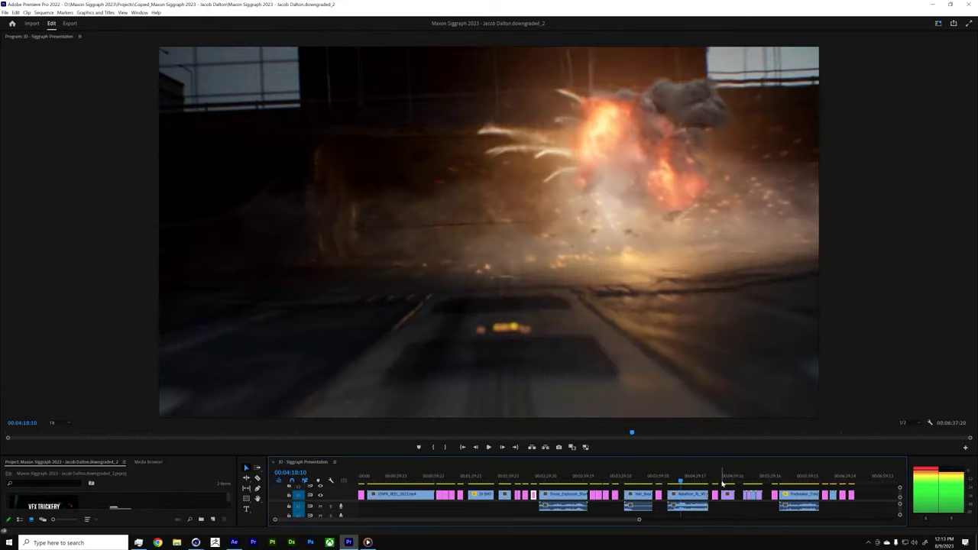
key(Right)
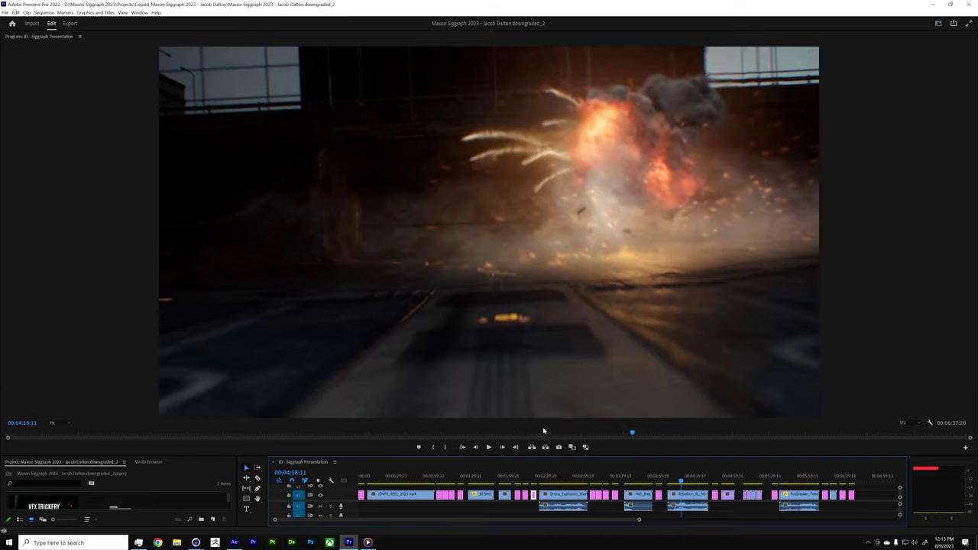
Step: Move ahead through the cat in rubble and newspaper shots of the reel
click(712, 483)
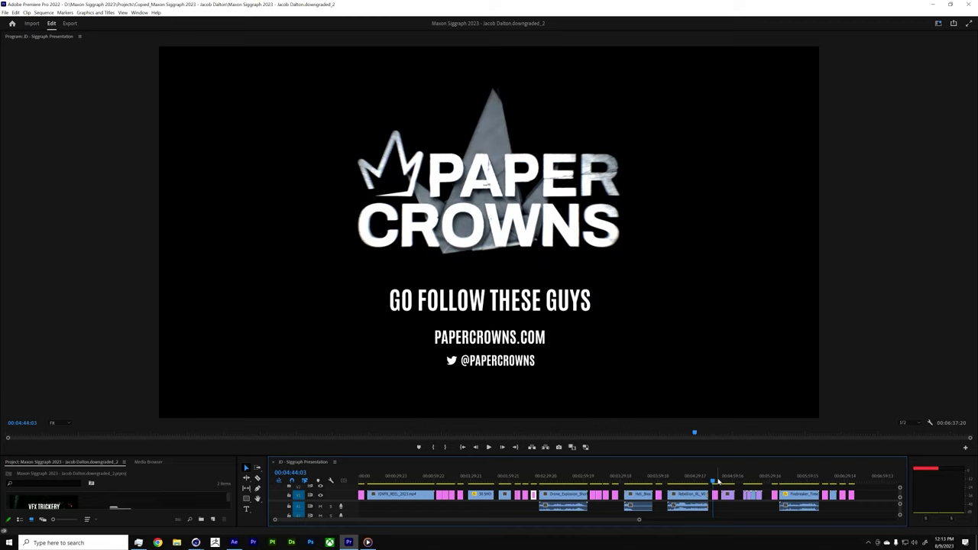
click(722, 480)
drag(723, 483, 731, 484)
key(space)
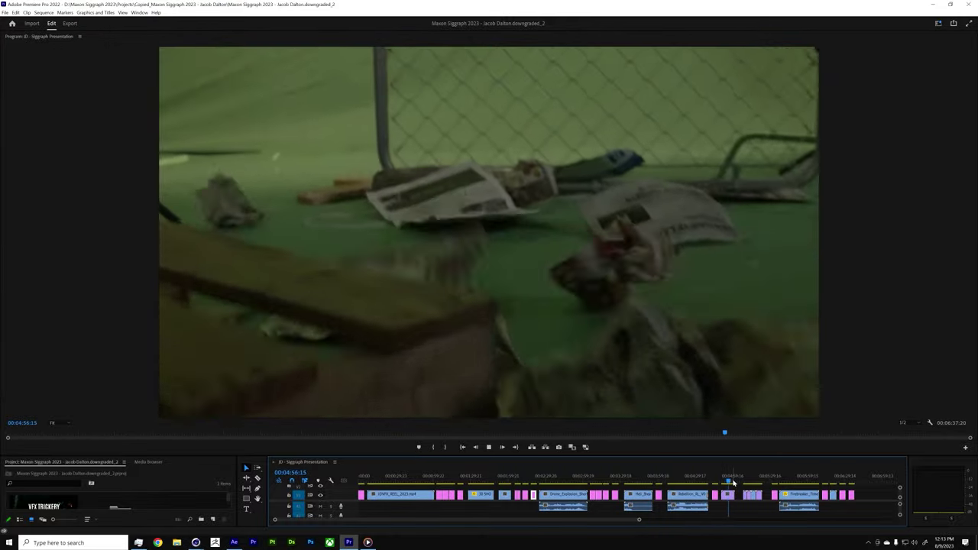
key(space)
drag(731, 486, 774, 483)
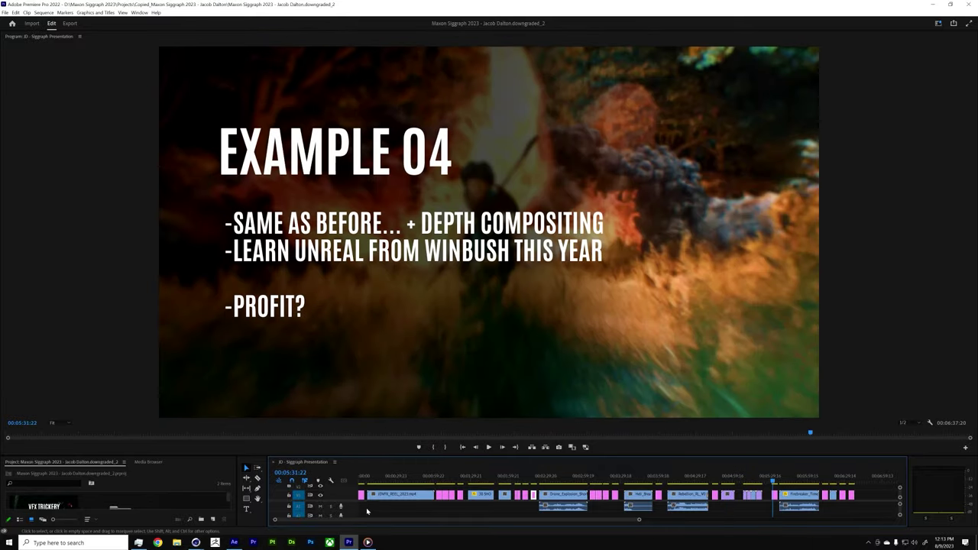
Step: Close Cinema 4D's Render Settings window and return to Premiere Pro
mouse_move(196, 542)
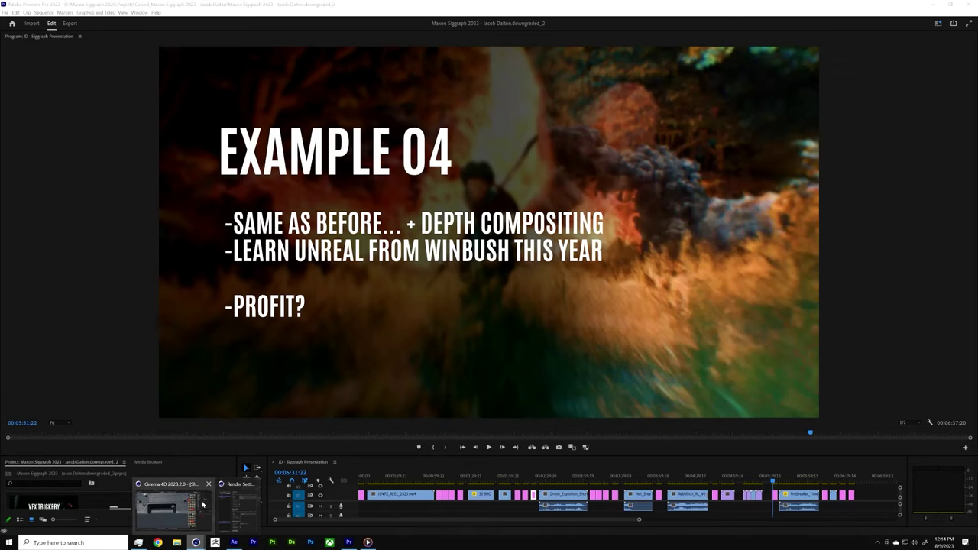
click(172, 506)
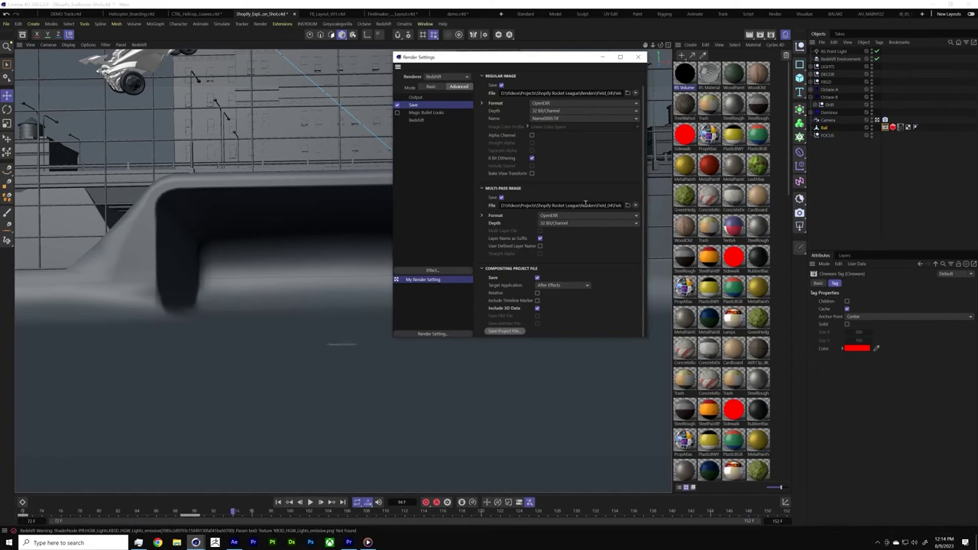
click(638, 57)
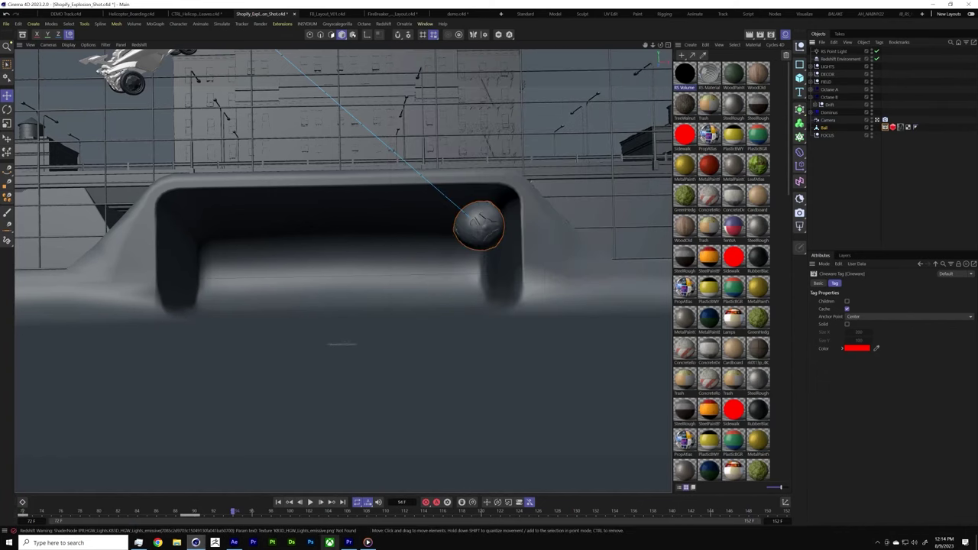
click(349, 542)
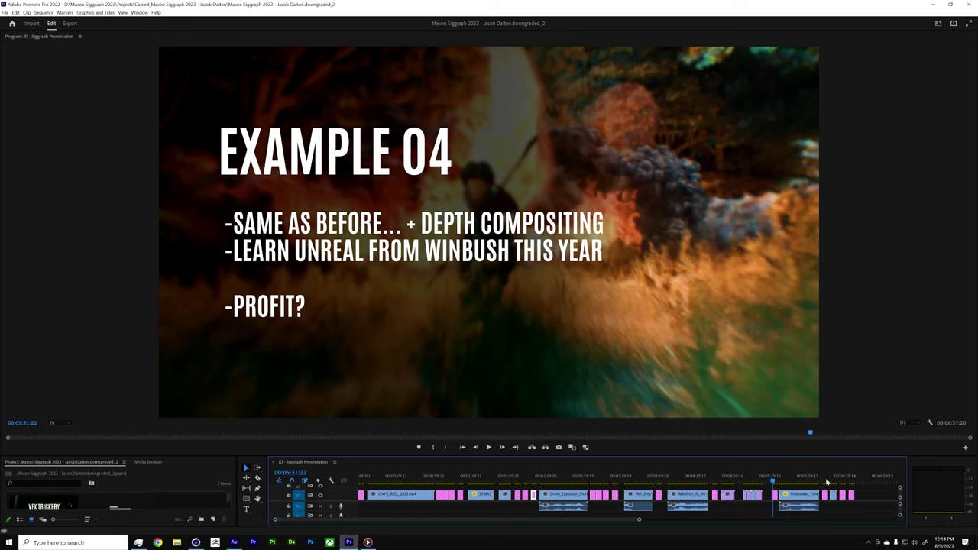
Step: Scrub the reel from CORONATION back to the EXAMPLE 04 slide and bring up File Explorer
drag(832, 482, 828, 483)
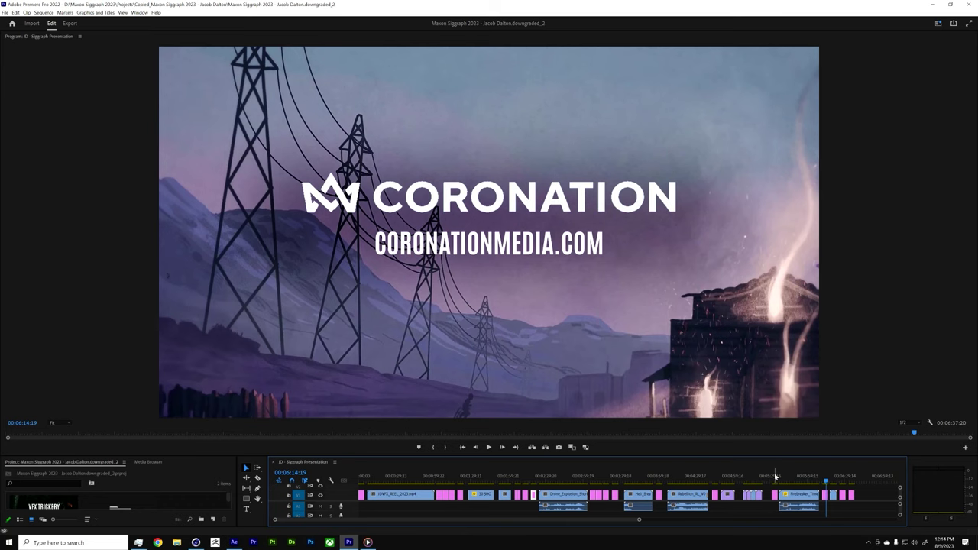
click(775, 482)
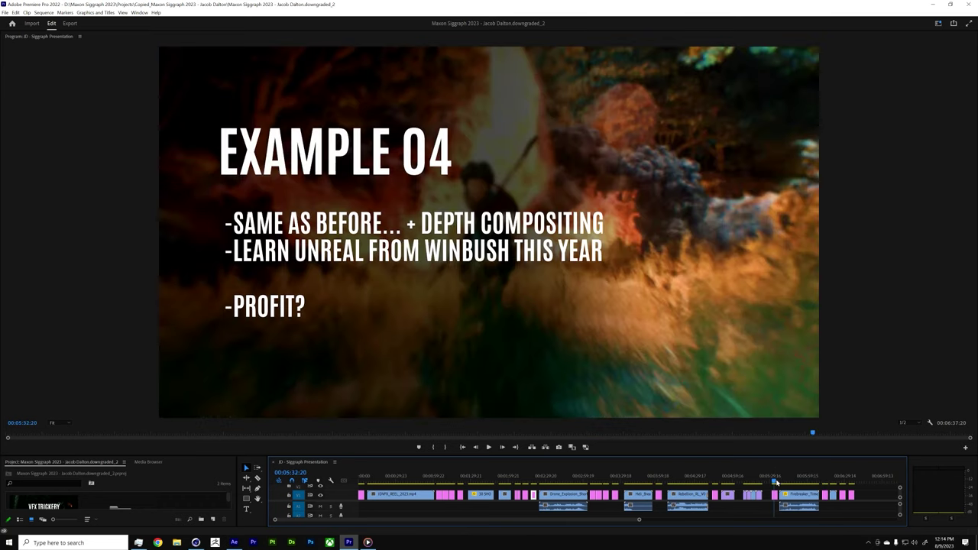
click(176, 543)
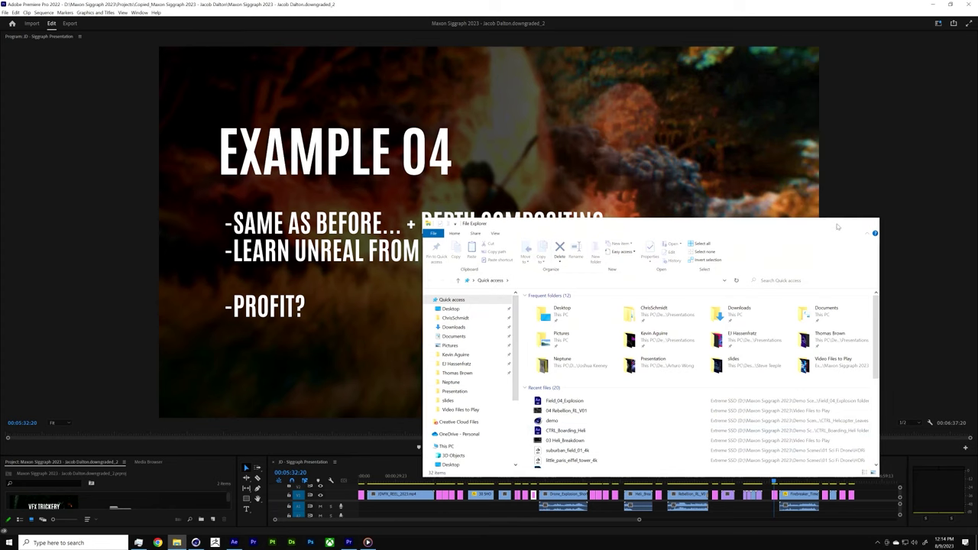
Step: Minimize and restore File Explorer, then open Video Files to Play with its five numbered clips
click(836, 223)
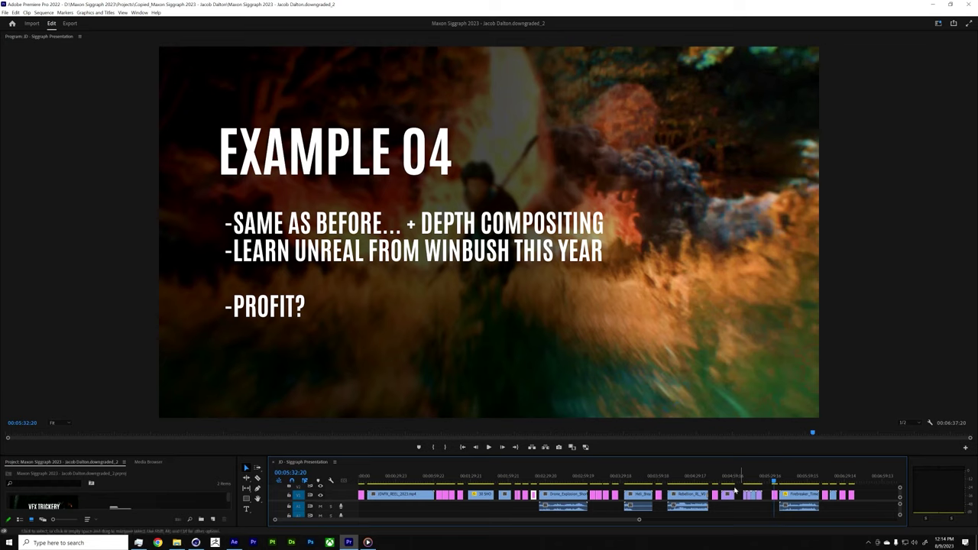
click(176, 543)
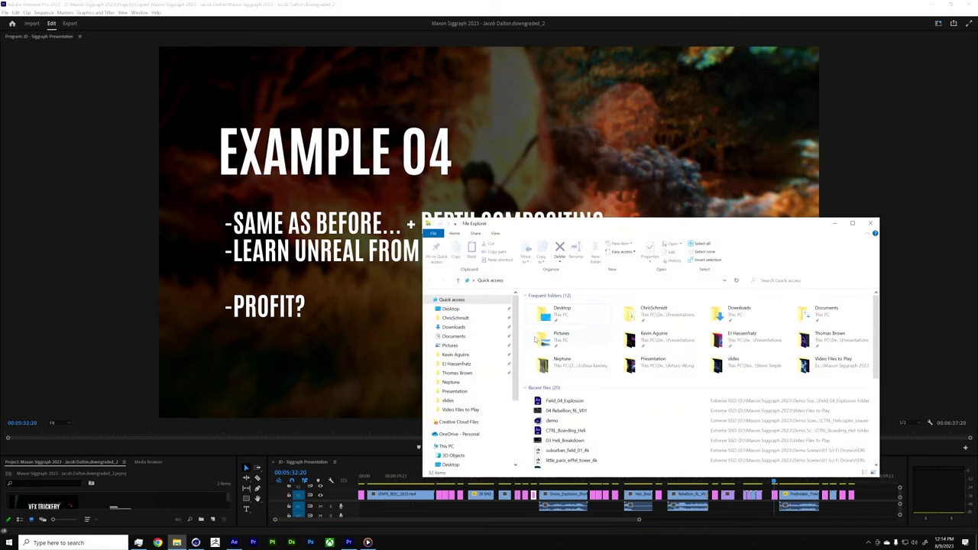
scroll(470, 414, down, 1)
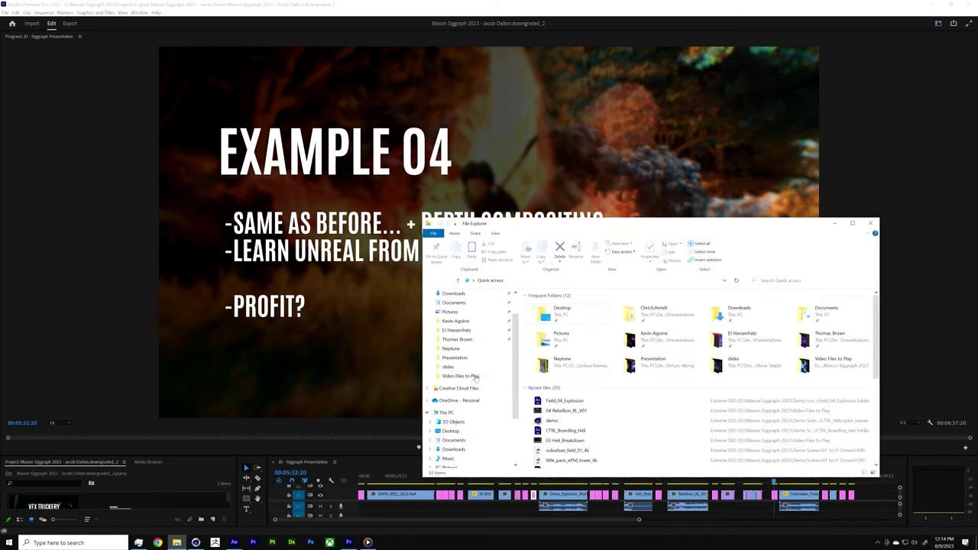
click(475, 377)
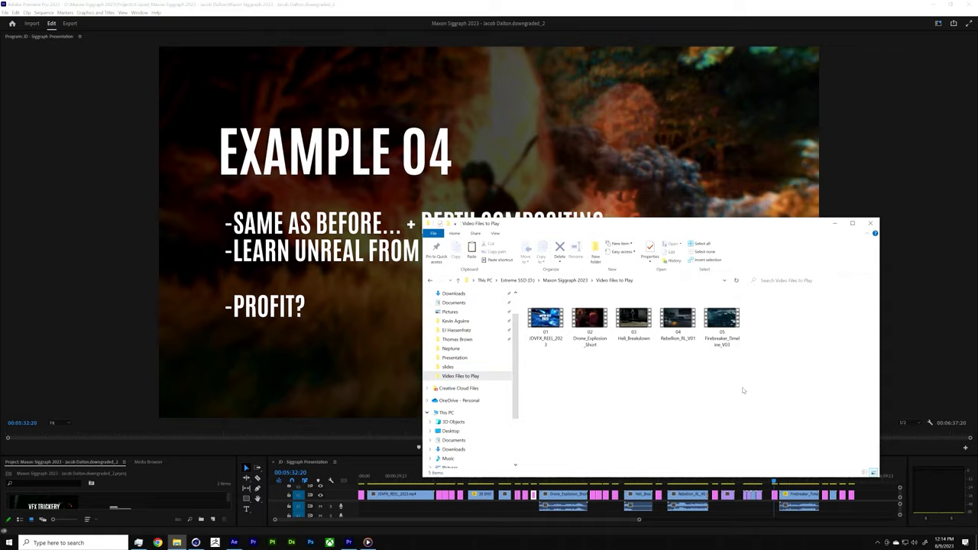
Step: Play 05 Firebreaker_Timeline_V03 in Media Player, pause on its Firebreaker title card, then close it
double_click(727, 321)
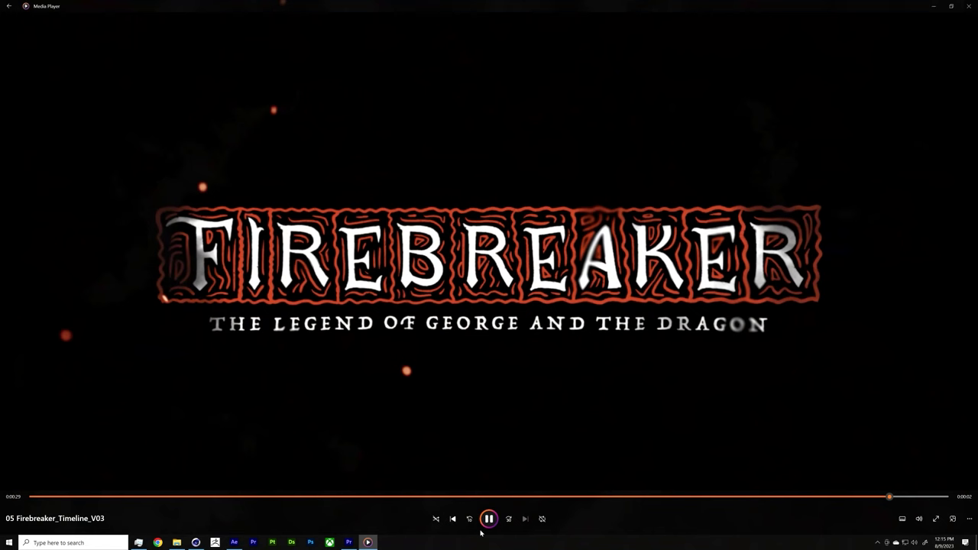
click(489, 520)
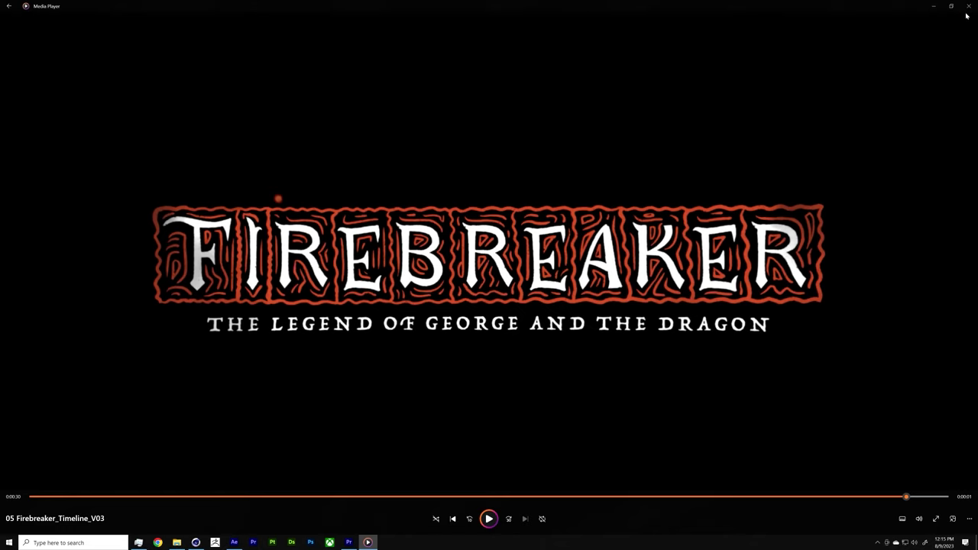
click(968, 7)
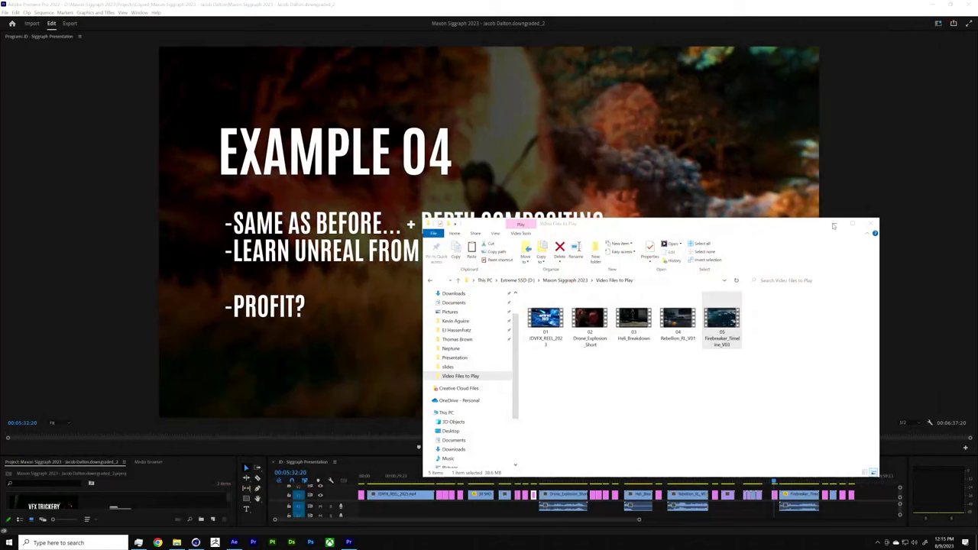
Step: Scrub the reel past 00:06:03 to the Rotoscope Pose Editor robot clip, play it, and switch to Cinema 4D
click(812, 481)
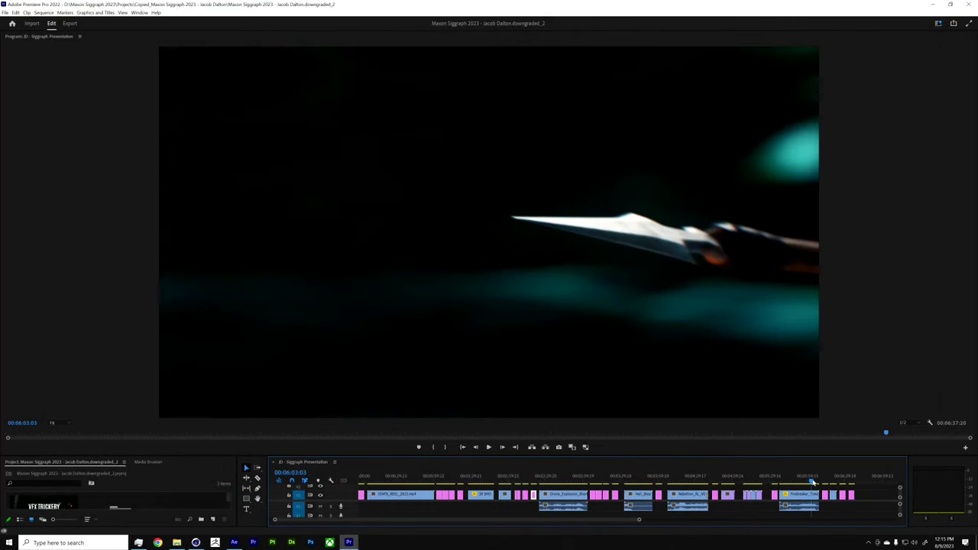
drag(810, 482, 832, 483)
key(space)
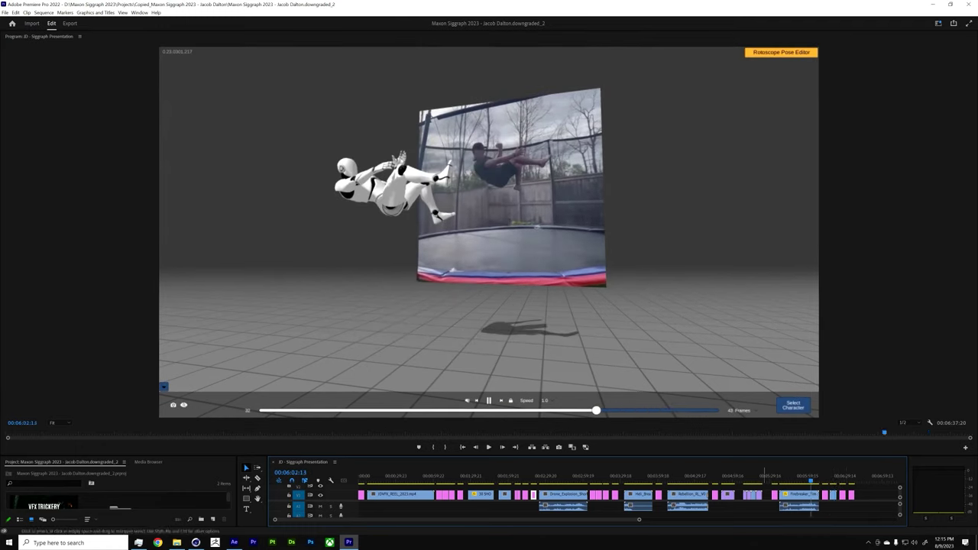
key(alt+Tab)
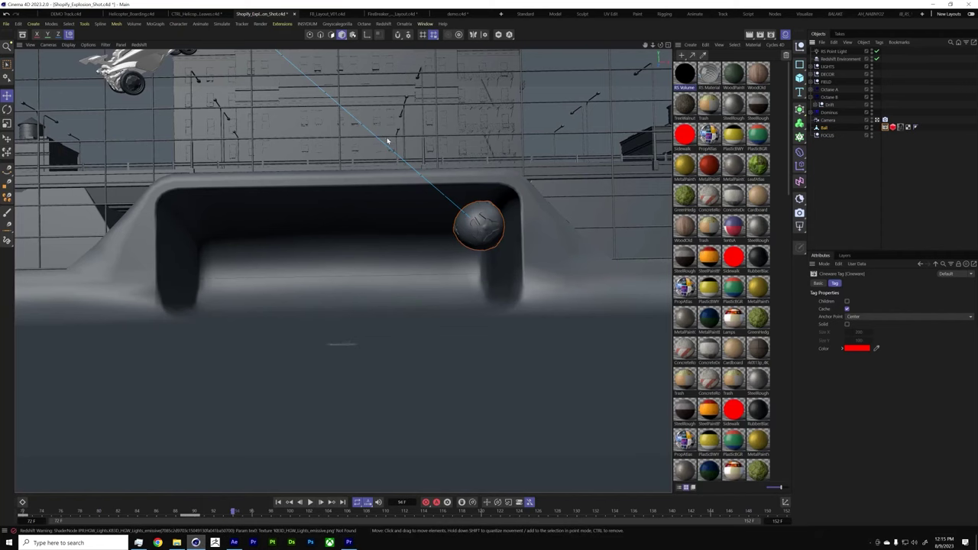
Step: Play the FireBreaker_Cape_Layout character run, stop near frame 123, scrub to about 223, then return to After Effects
key(ctrl+Tab)
key(ctrl+Tab)
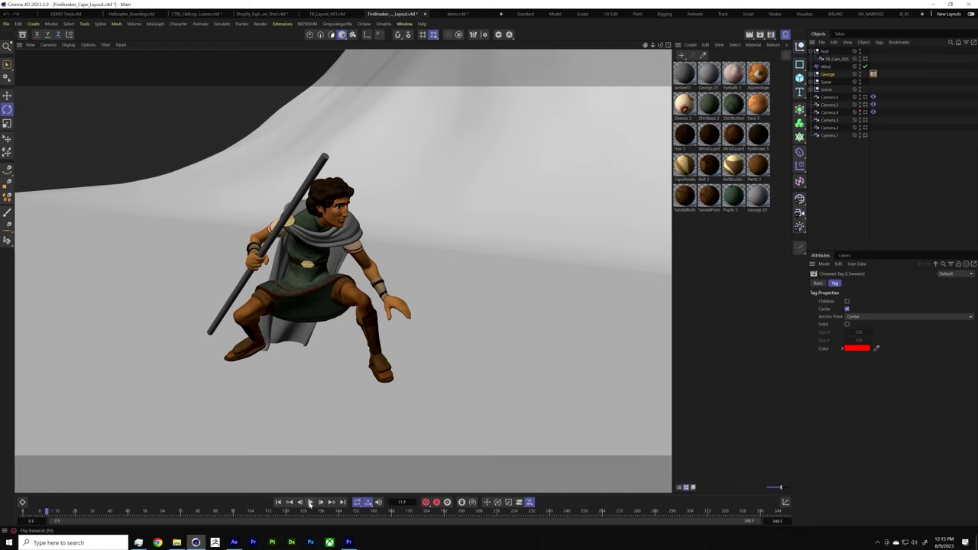
click(310, 503)
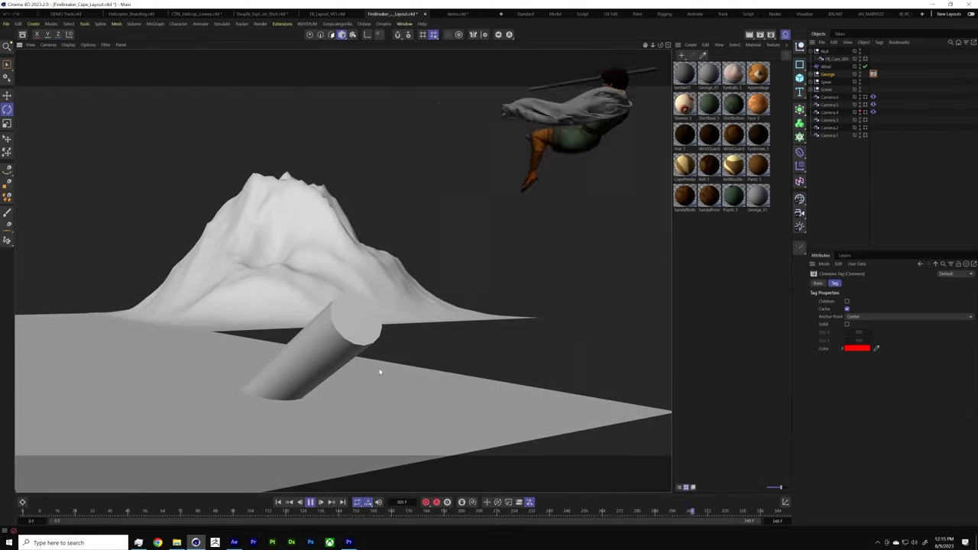
click(309, 502)
click(293, 514)
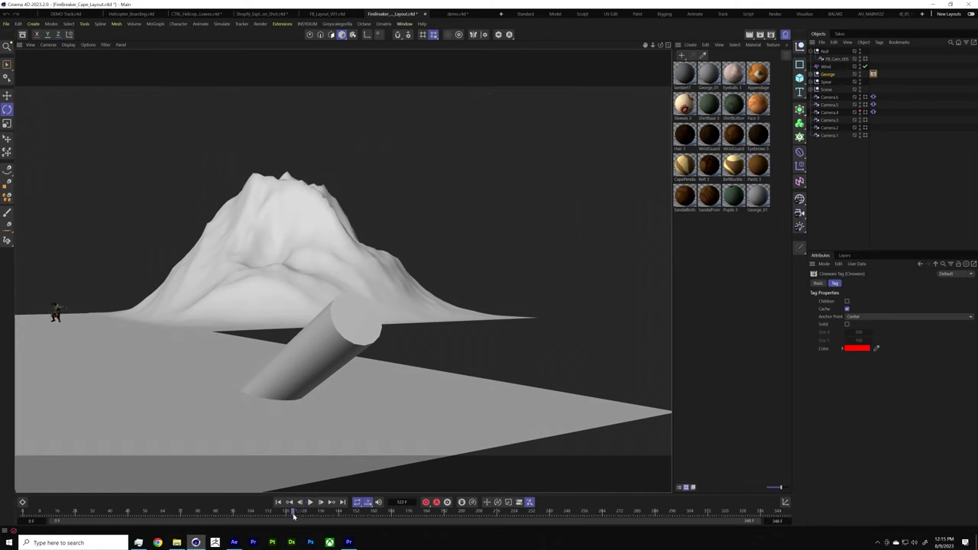
drag(293, 516, 527, 512)
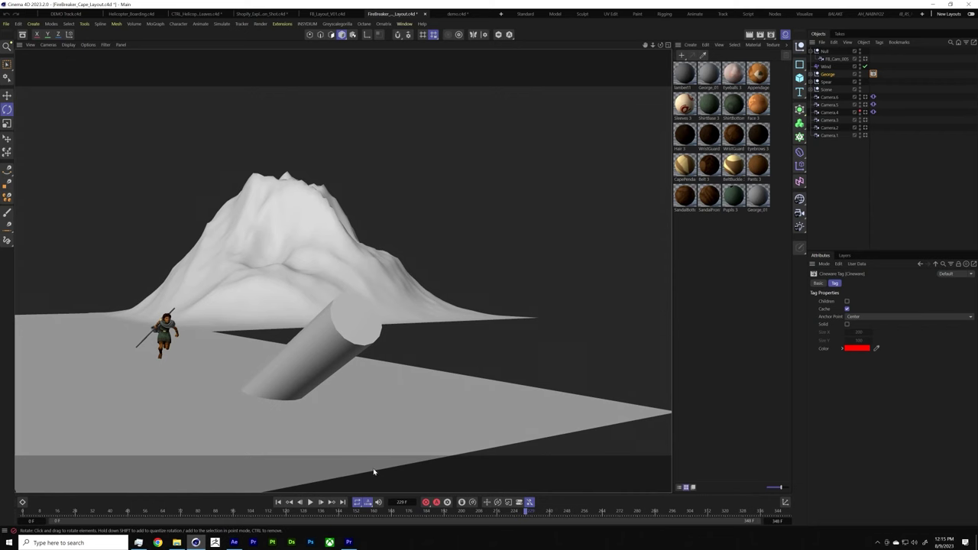
key(alt+Tab)
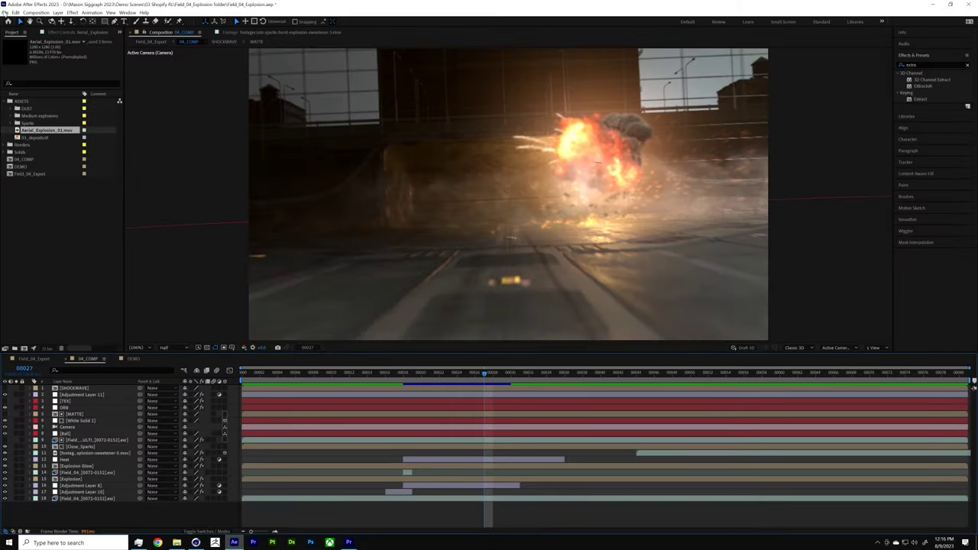
Step: Close the current project unsaved and open FB_05_Composite_Demo from Demo Scenes > 04 Firebreaker
click(4, 13)
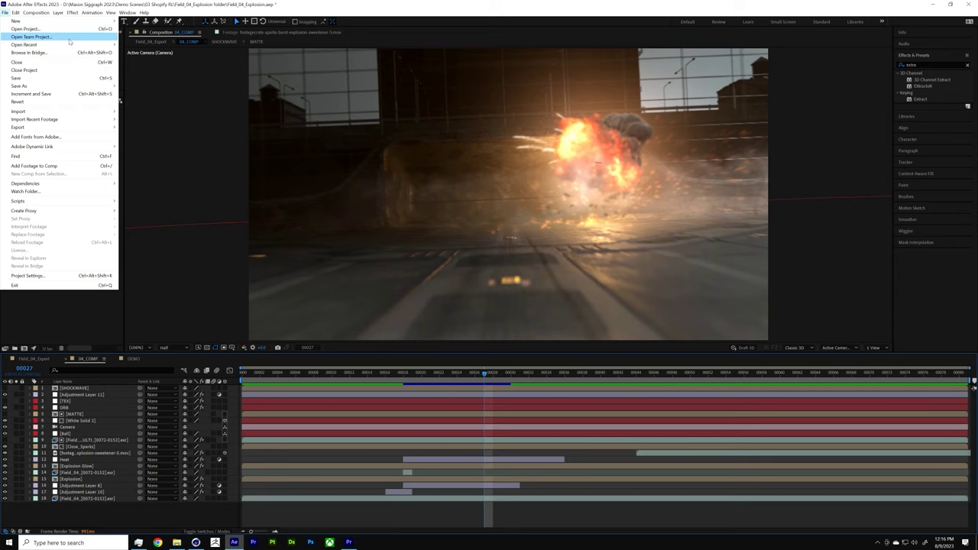
click(30, 28)
click(499, 282)
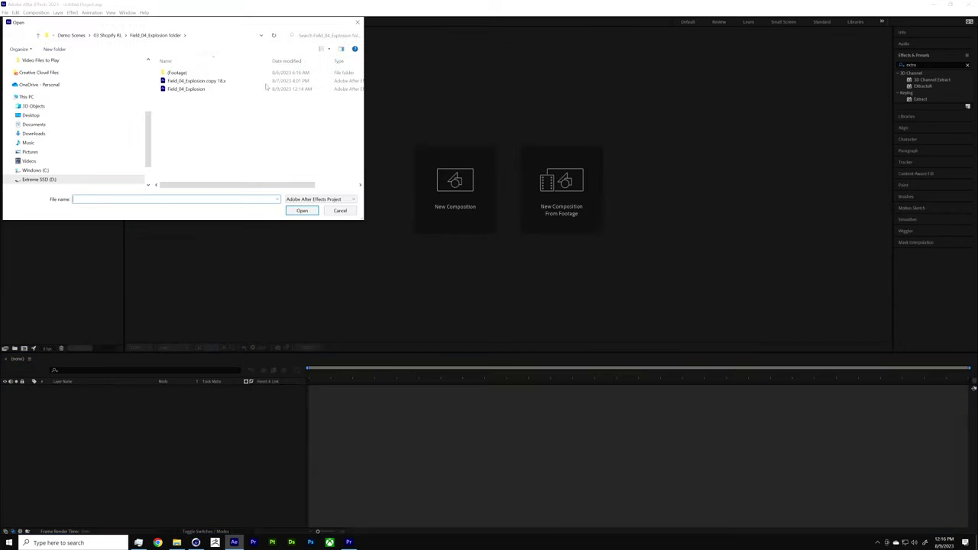
click(107, 35)
click(171, 36)
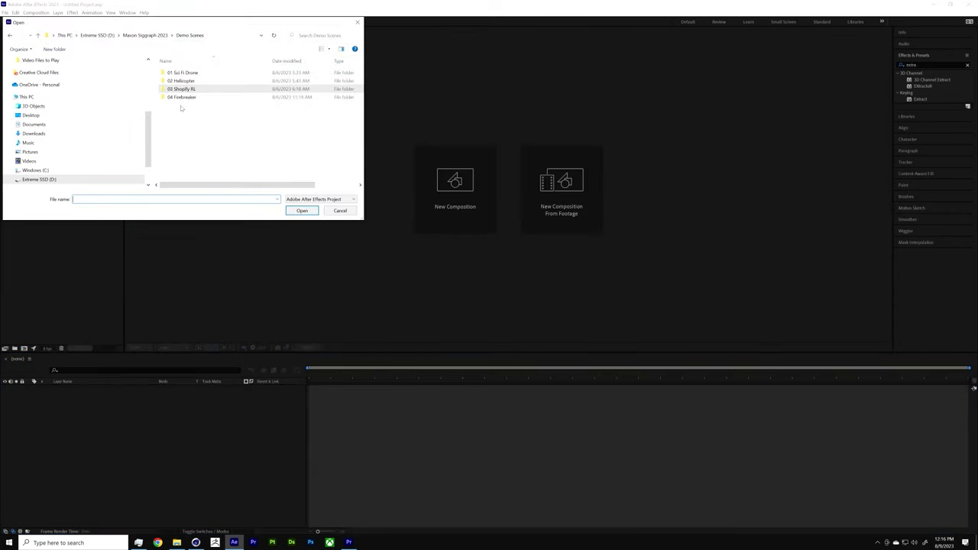
double_click(187, 98)
double_click(201, 81)
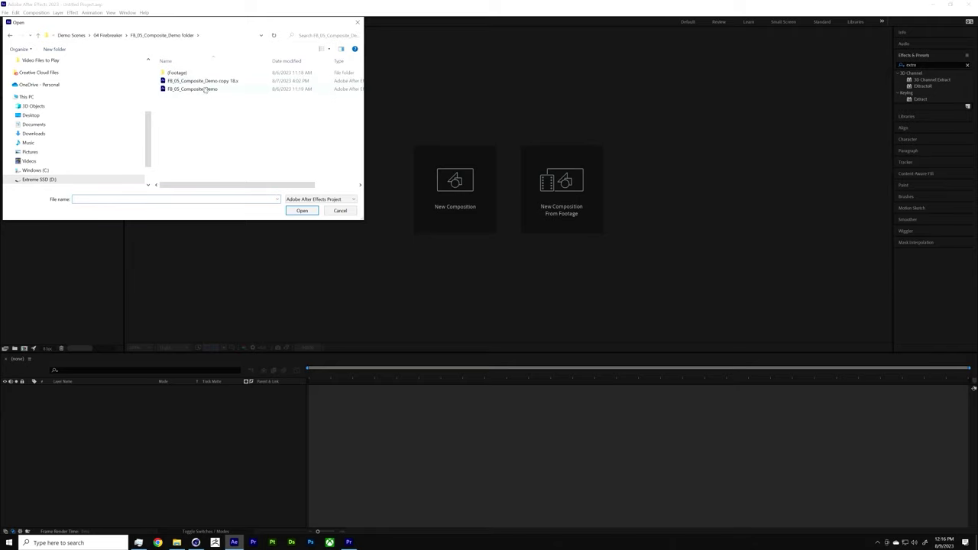
click(206, 90)
click(302, 210)
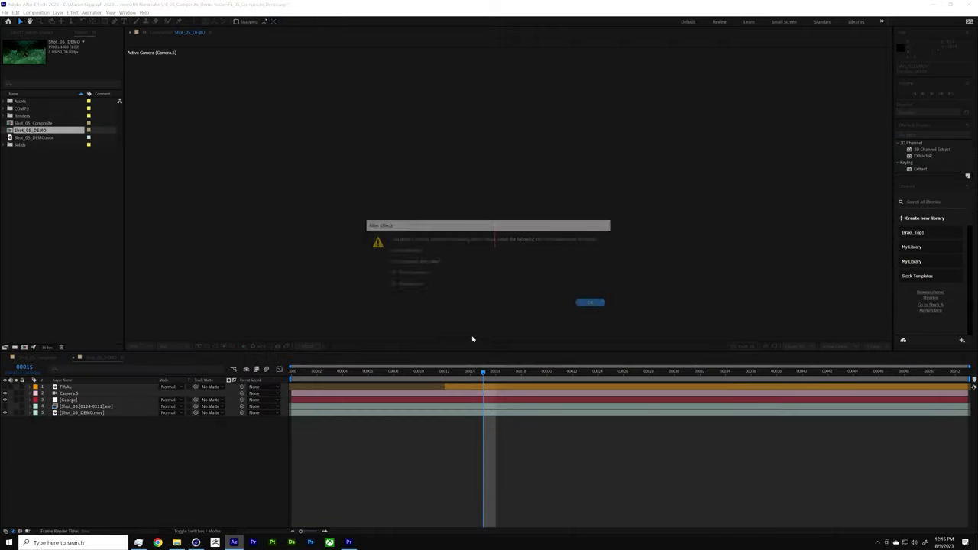
Step: Dismiss the loading warning, go to the composition start, and set magnification to Fit up to 100%
click(584, 305)
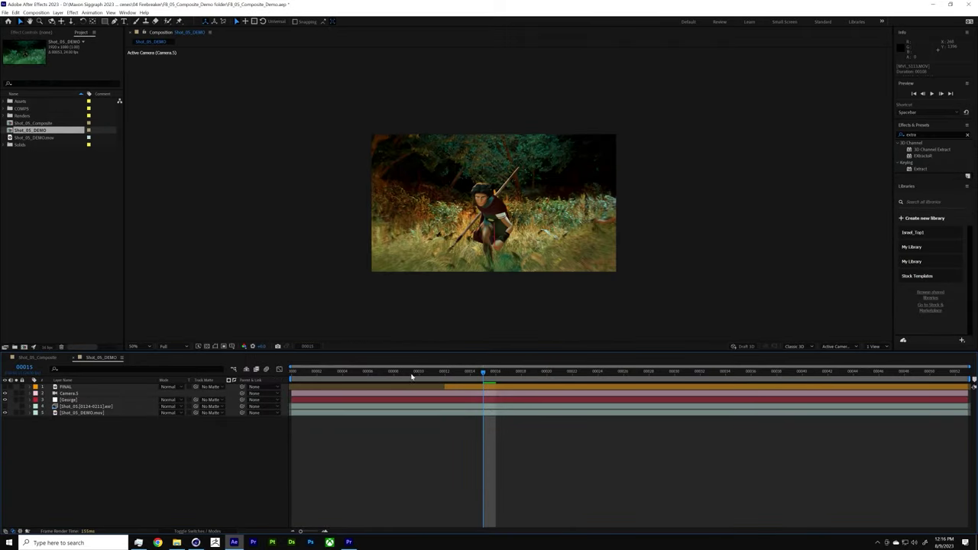
key(Home)
click(134, 346)
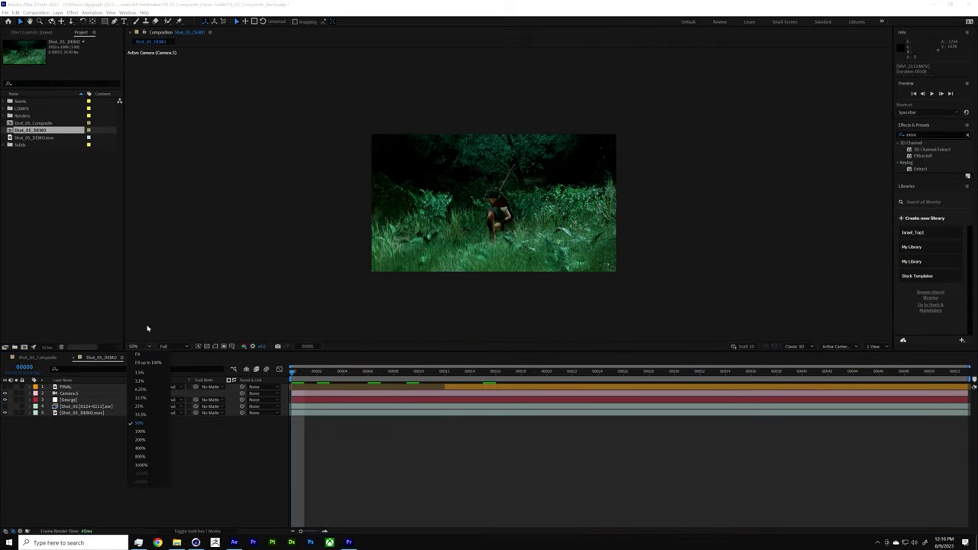
click(147, 362)
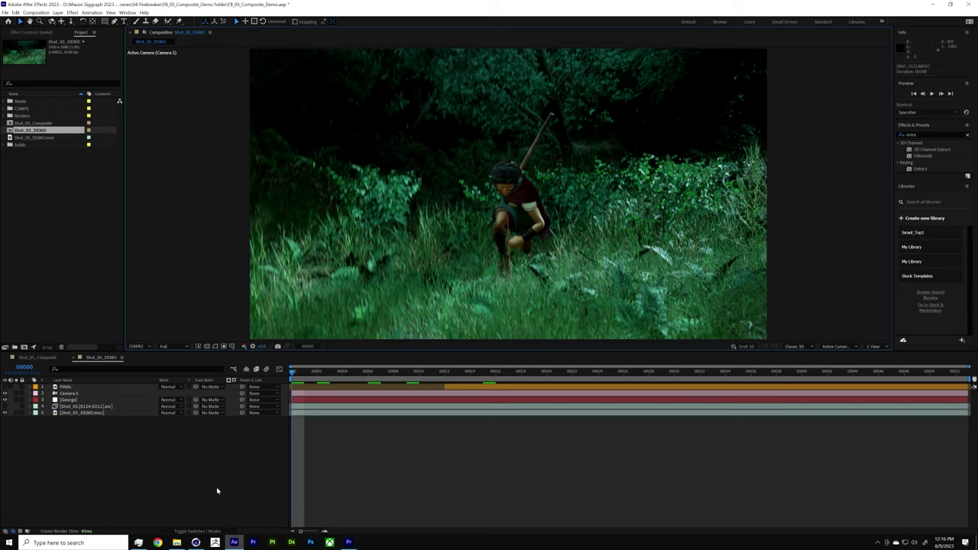
Step: Preview the fiery Shot_05_DEMO composite, stopping around frames 00013 and 00016
key(space)
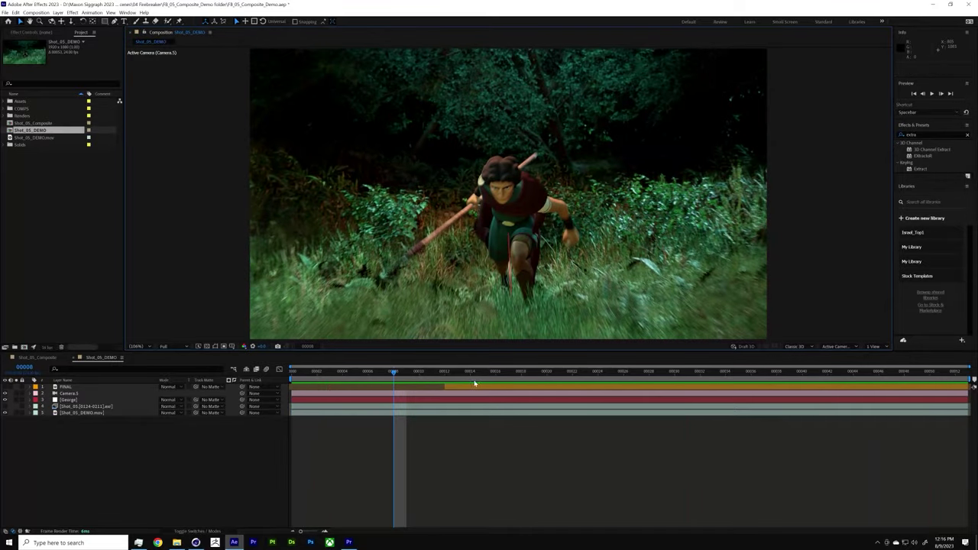
click(497, 372)
click(433, 372)
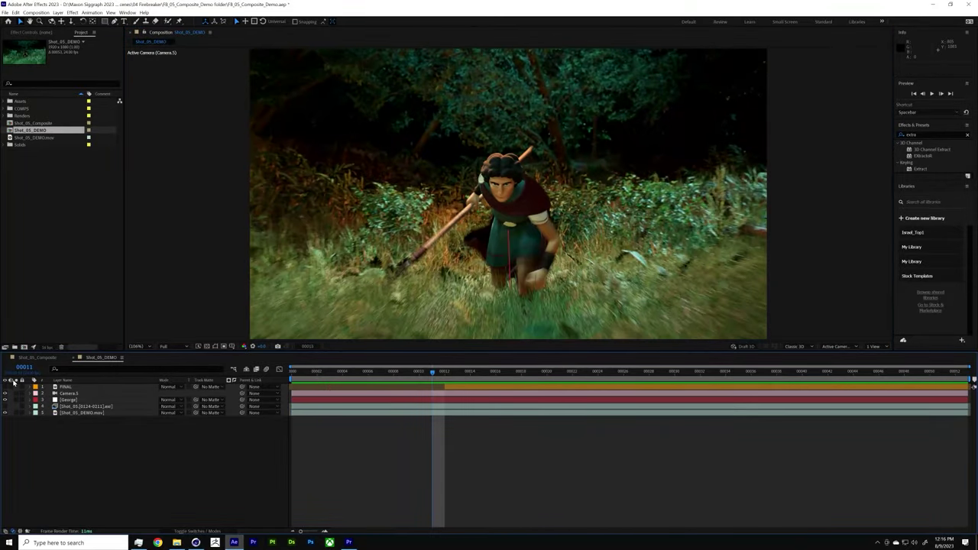
key(space)
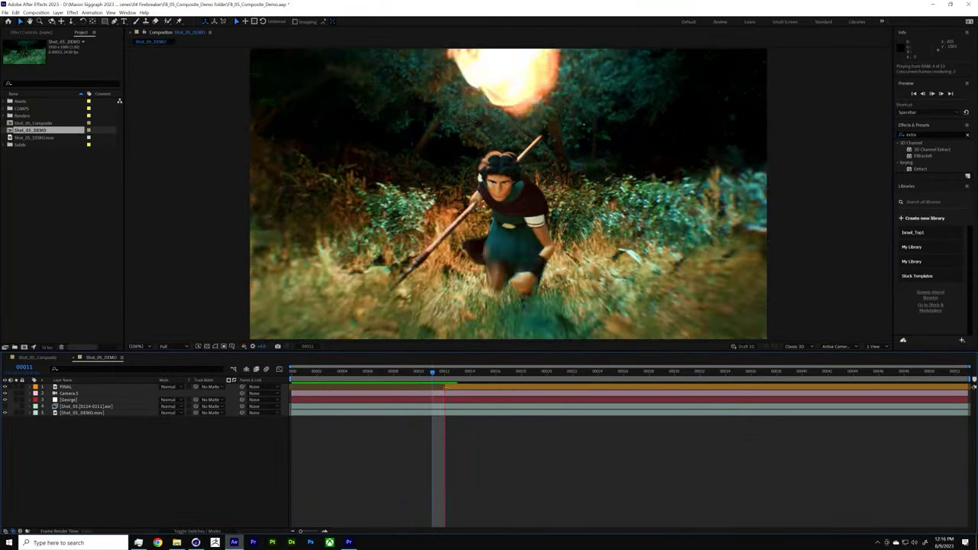
key(space)
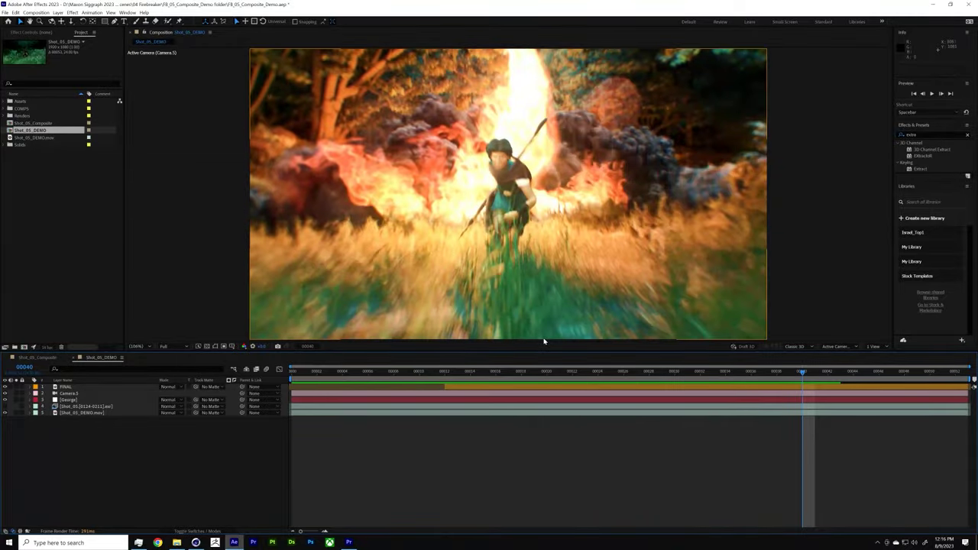
key(space)
click(500, 368)
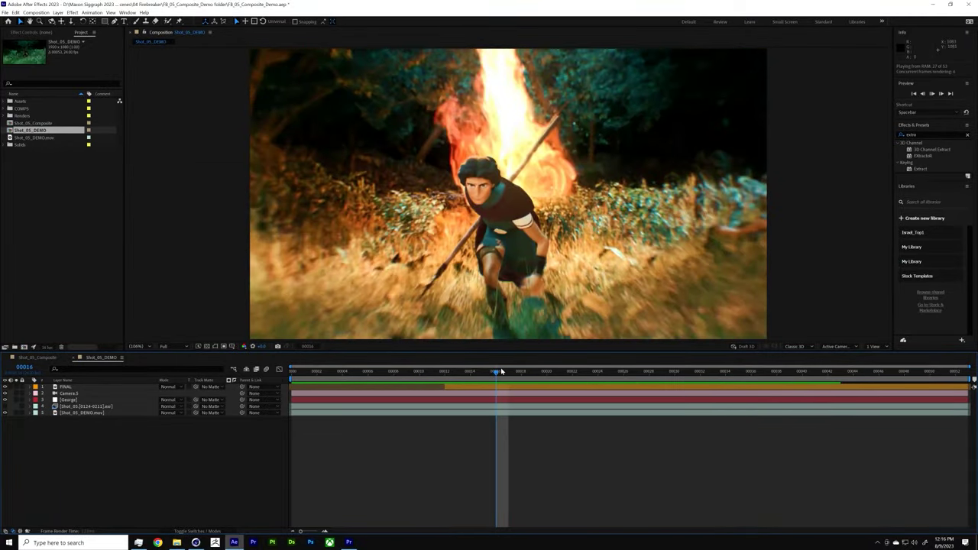
key(space)
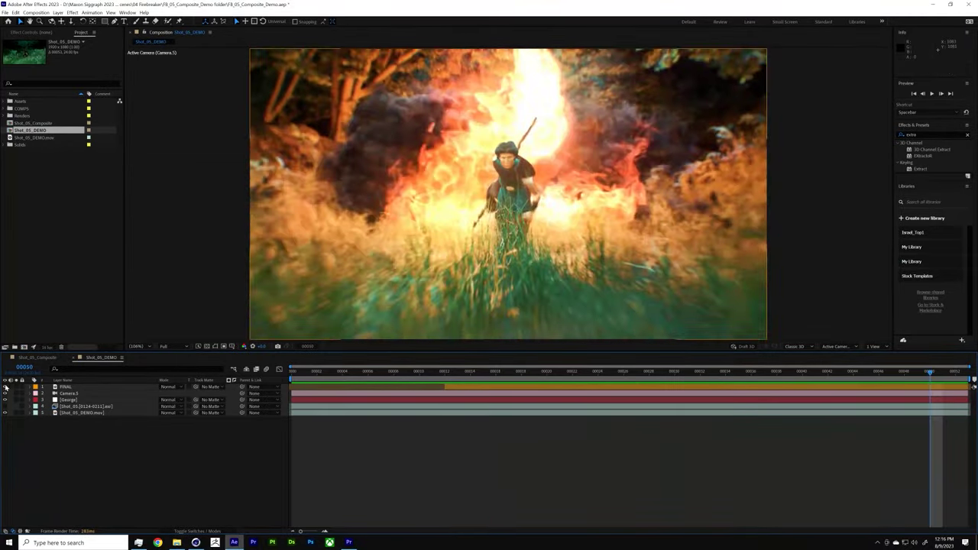
Step: Hide the FINAL layer, step to frame 00021, and select the Shot_05 EXR render layer
click(5, 387)
drag(517, 374, 560, 372)
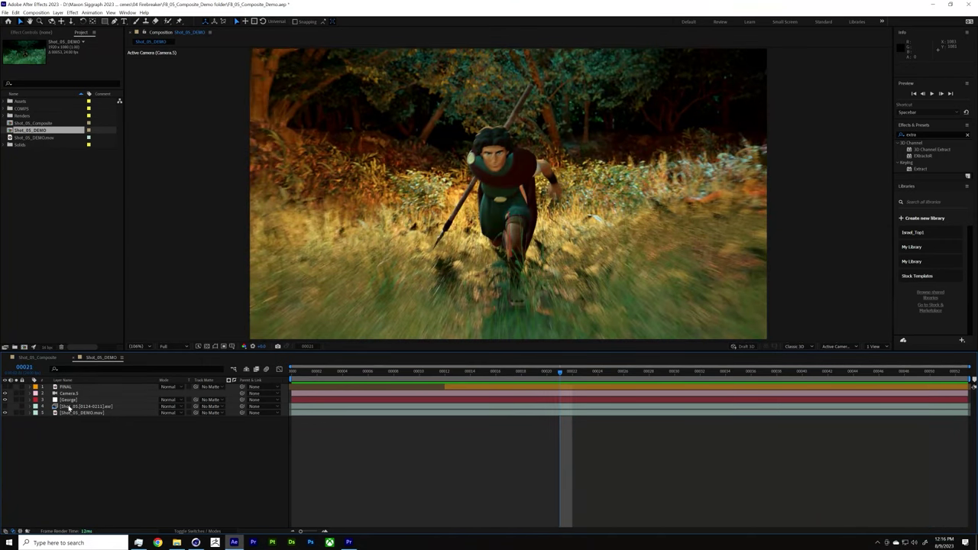
click(69, 408)
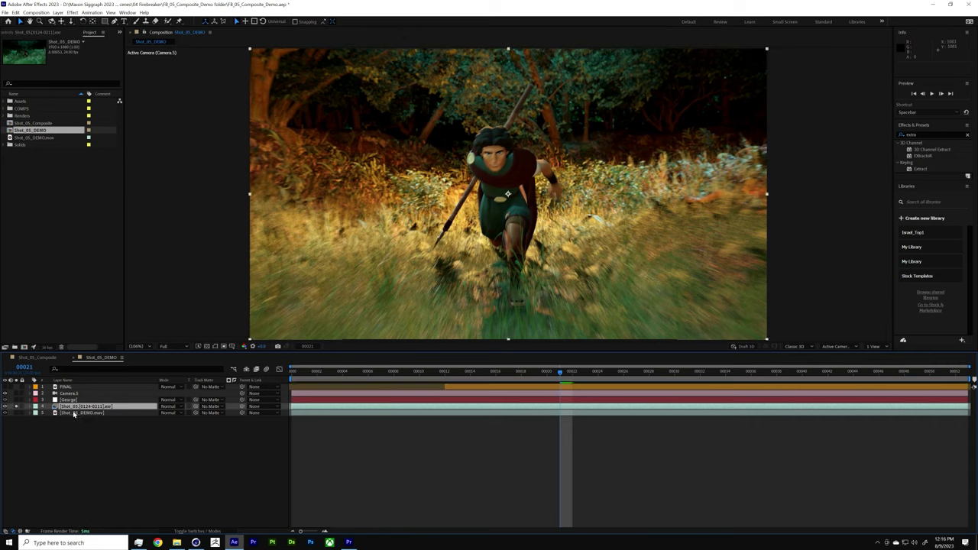
Step: Enable EXtractoR and Shift Channels on the Shot_05 EXR layer, checking the grayscale matte from frame 00014 to 00031
click(45, 34)
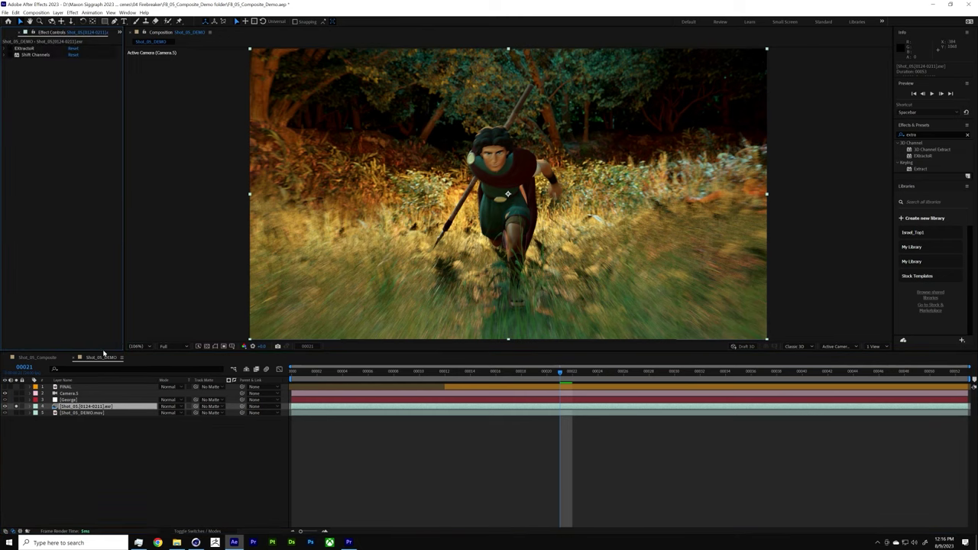
drag(549, 371, 509, 371)
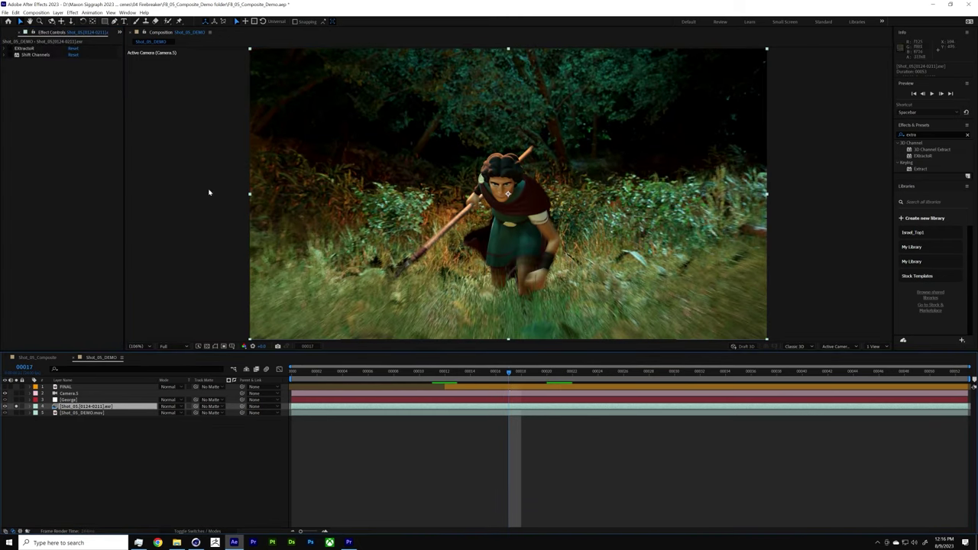
click(9, 55)
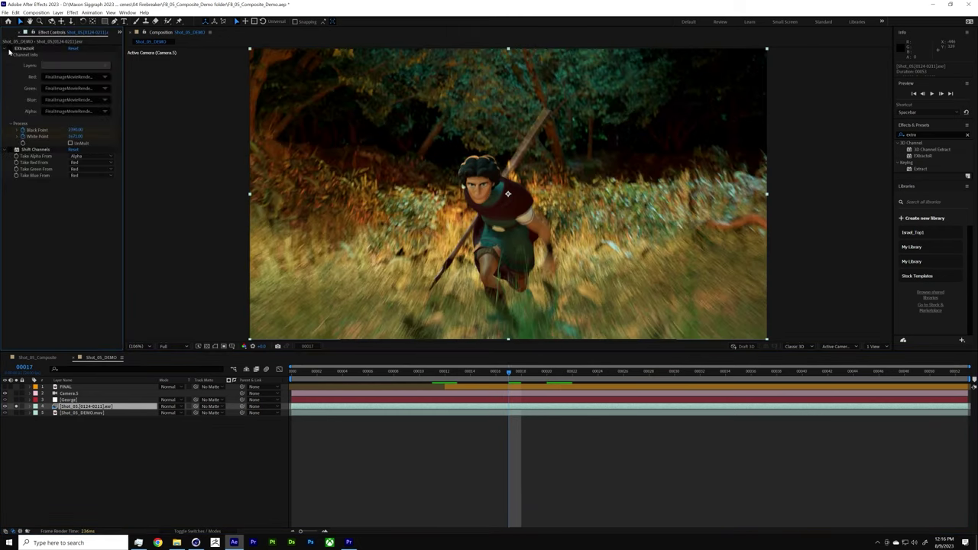
click(11, 49)
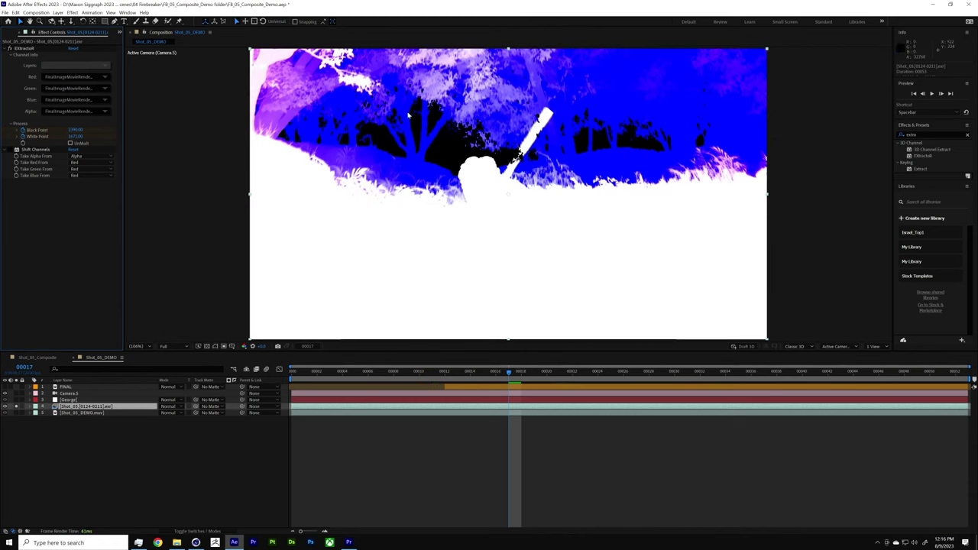
click(472, 371)
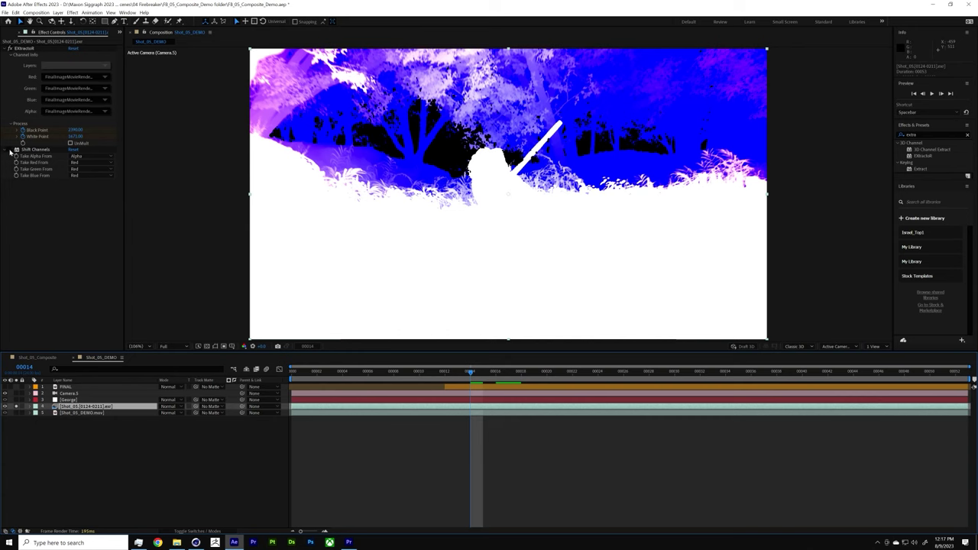
click(10, 150)
drag(496, 370, 637, 380)
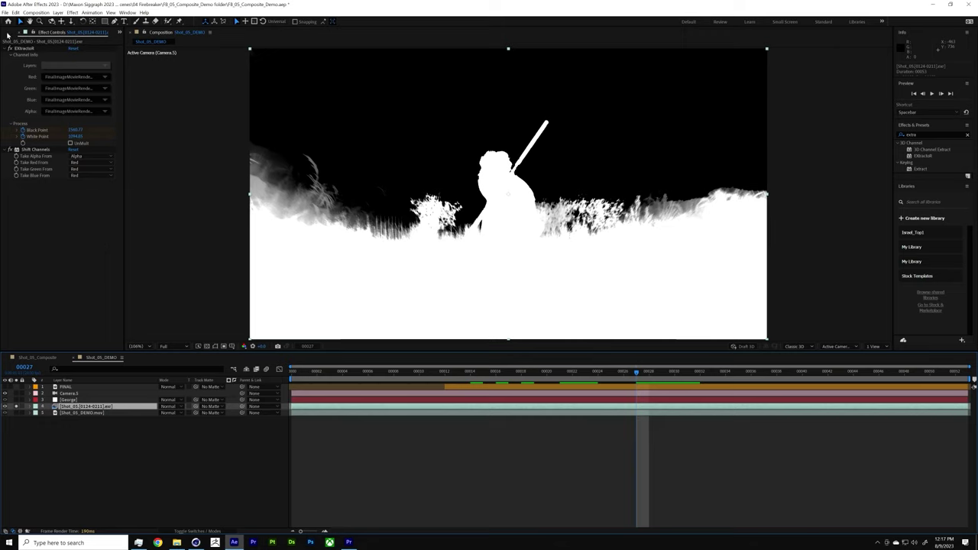
Step: Add the fireball footage from Assets and track-matte it to the Shot_05 character pass, inverted
click(118, 32)
click(111, 76)
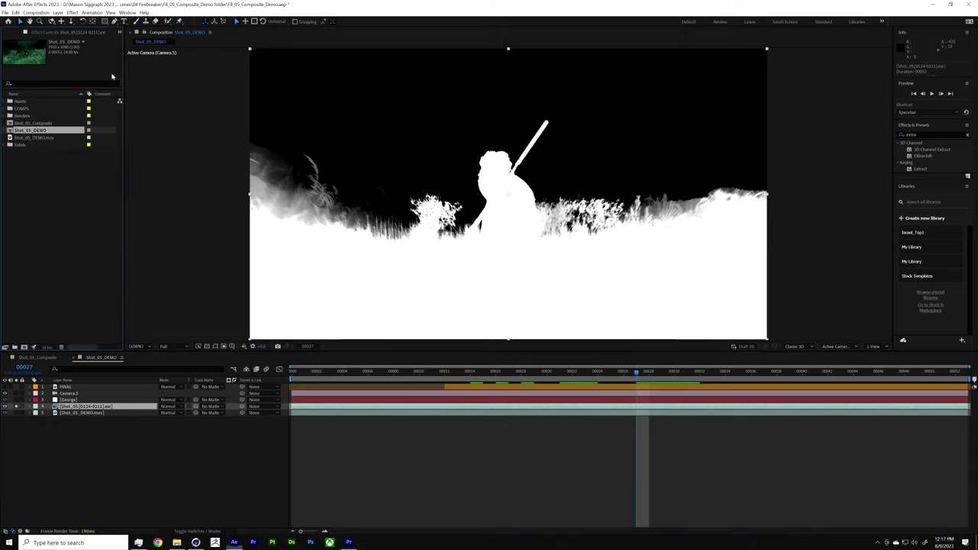
click(10, 100)
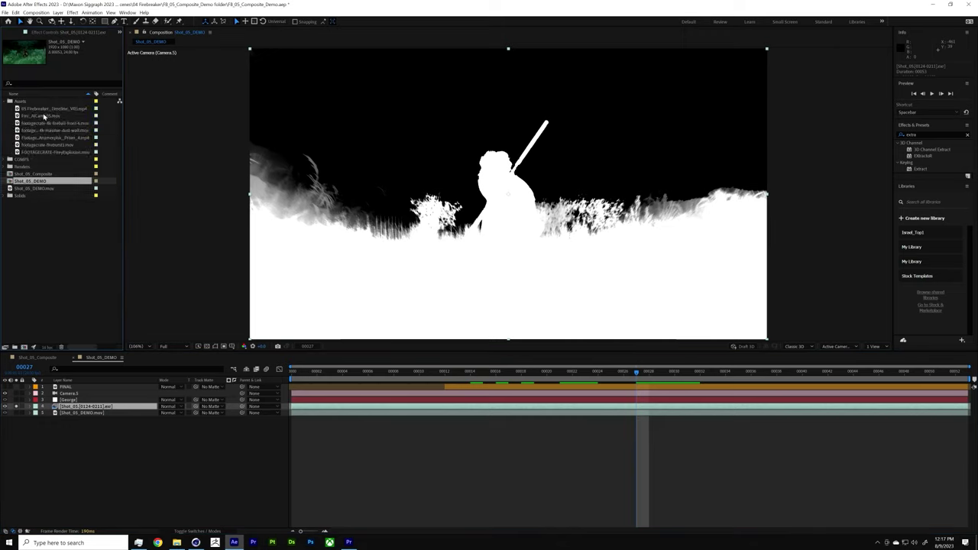
drag(75, 123, 115, 405)
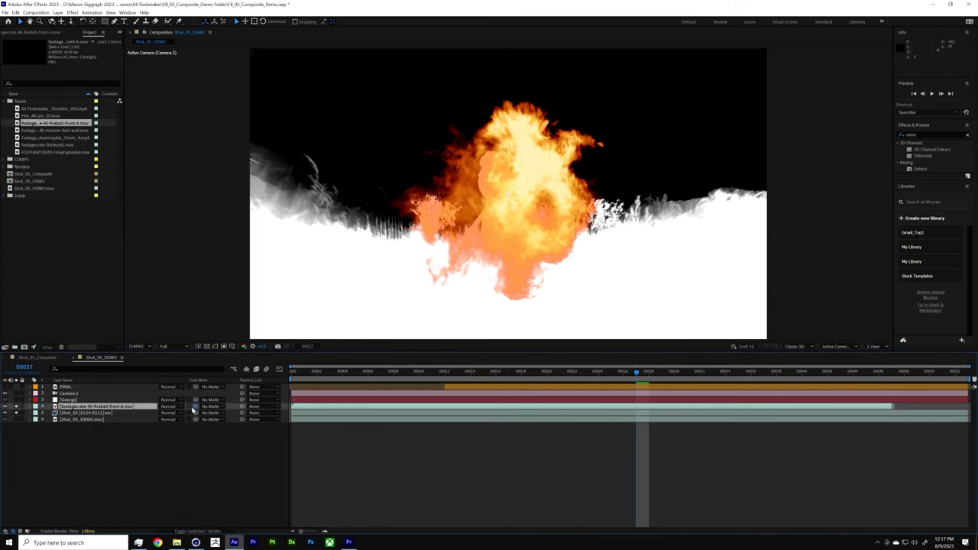
drag(194, 407, 84, 413)
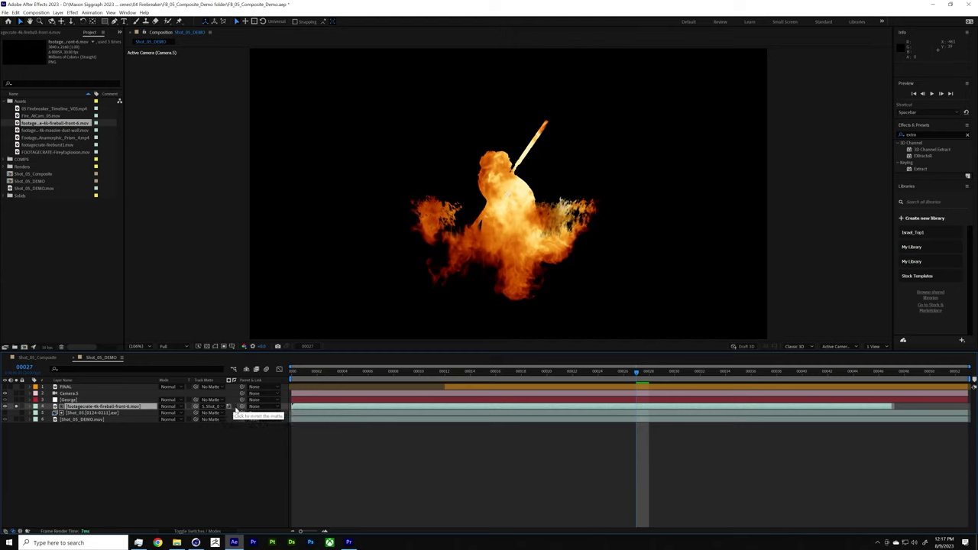
click(236, 409)
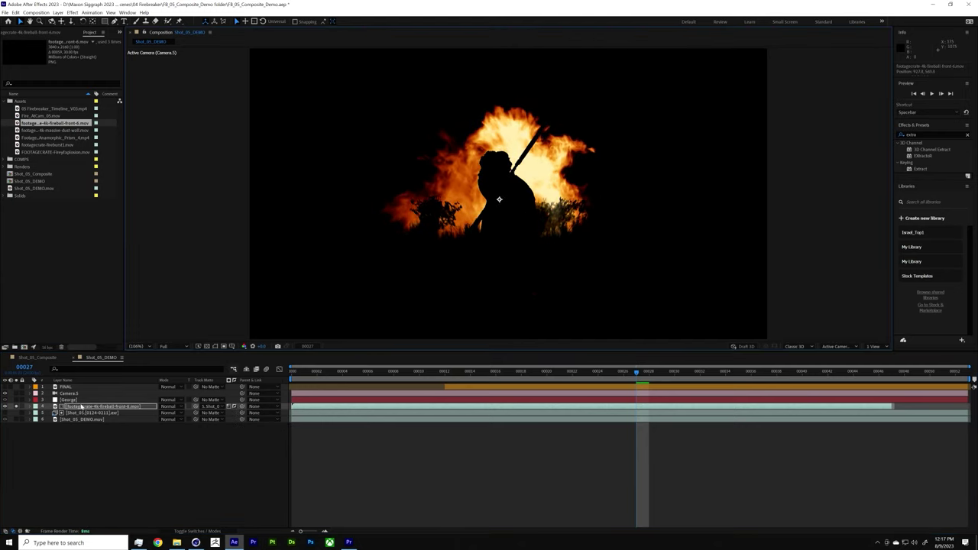
Step: Try a Black Point change on the Shot_05 extractor, undo it, then go back to the Premiere reel
click(82, 413)
key(F3)
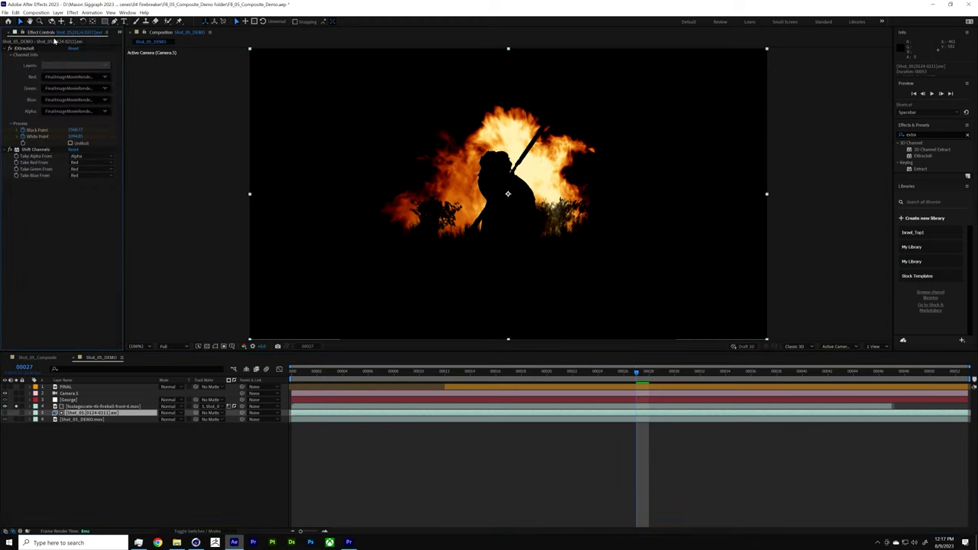
drag(79, 131, 106, 131)
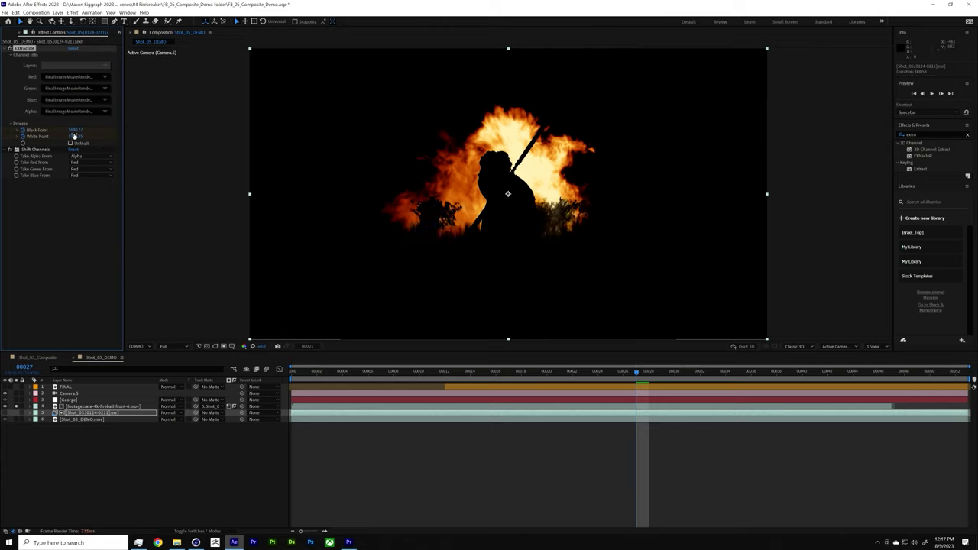
key(ctrl+z)
click(521, 372)
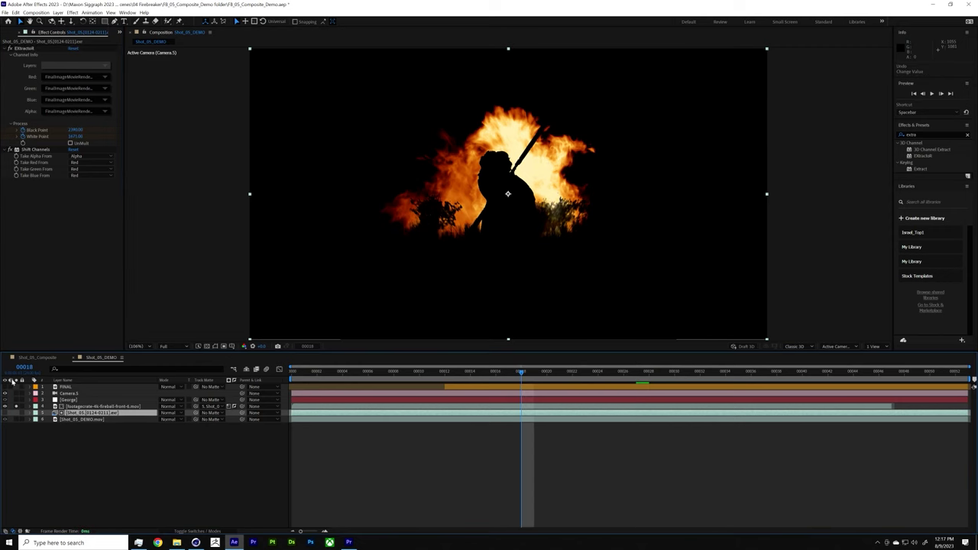
click(349, 542)
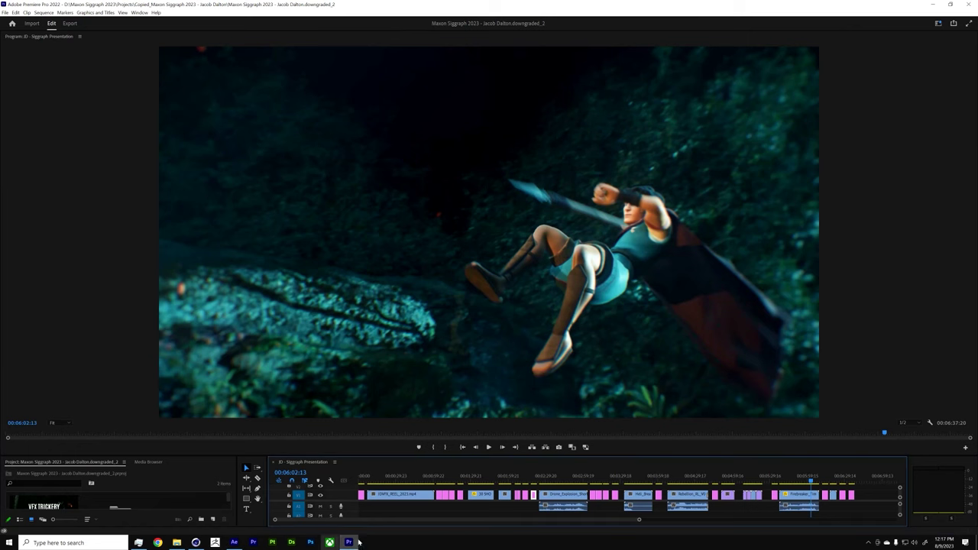
Step: Advance the reel past the DON'T OVERCOMPLICATE card to the closing THANK YOU slide at 00:06:33:11
click(831, 480)
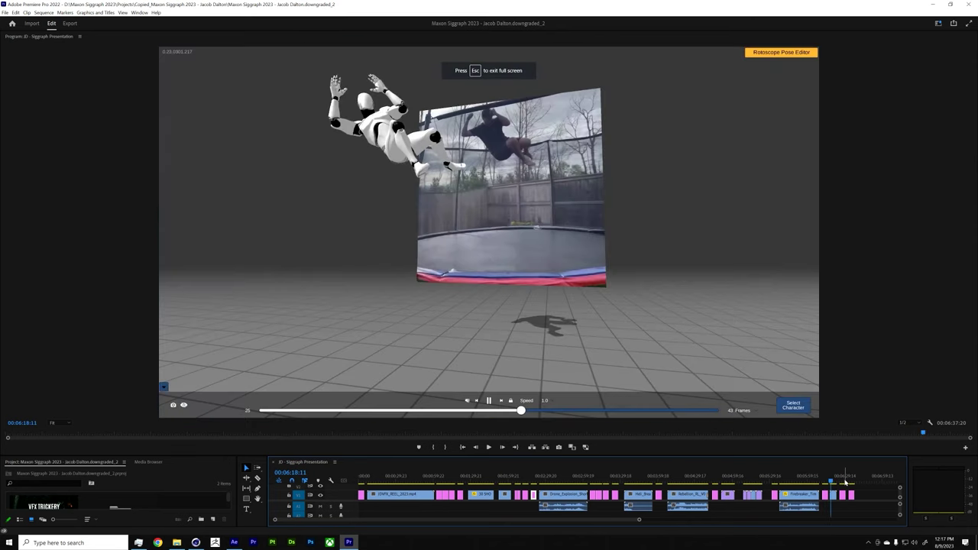
click(846, 482)
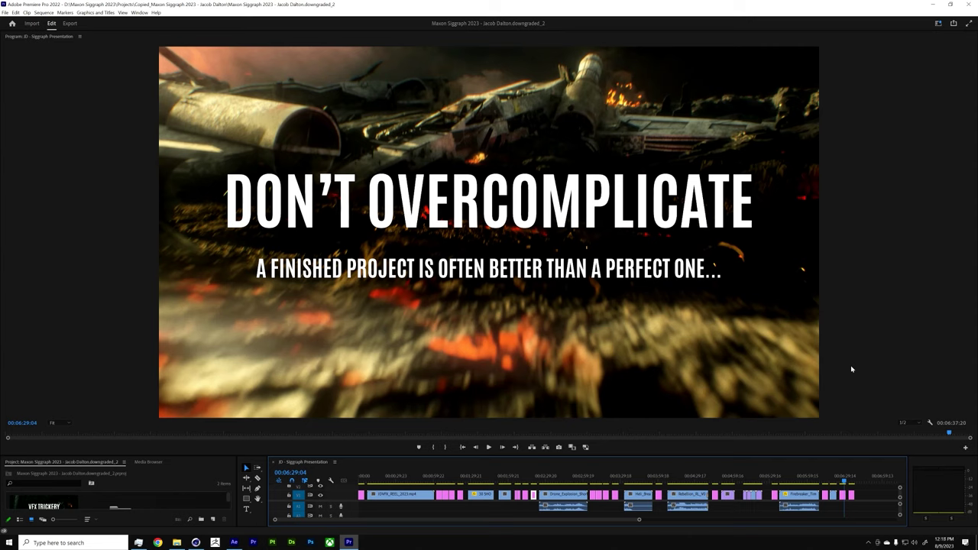
click(850, 478)
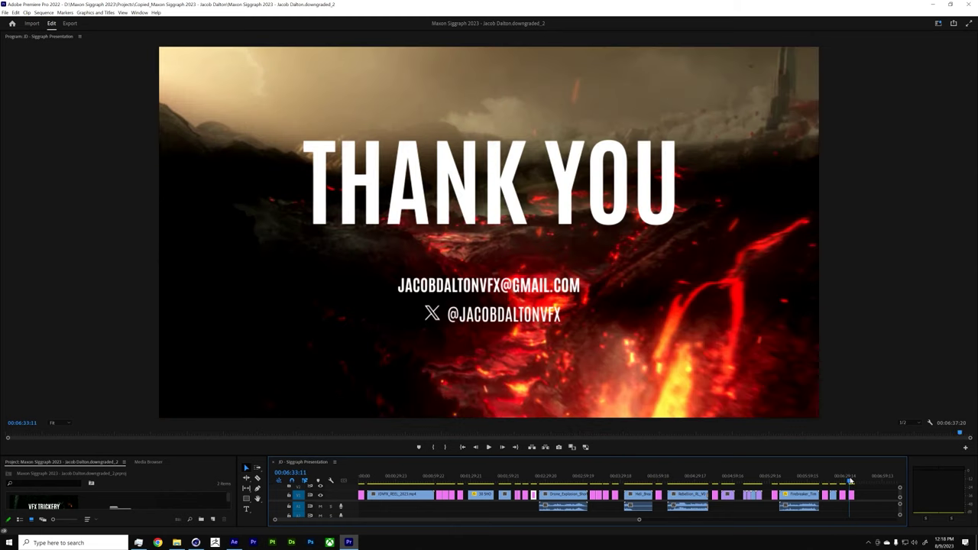